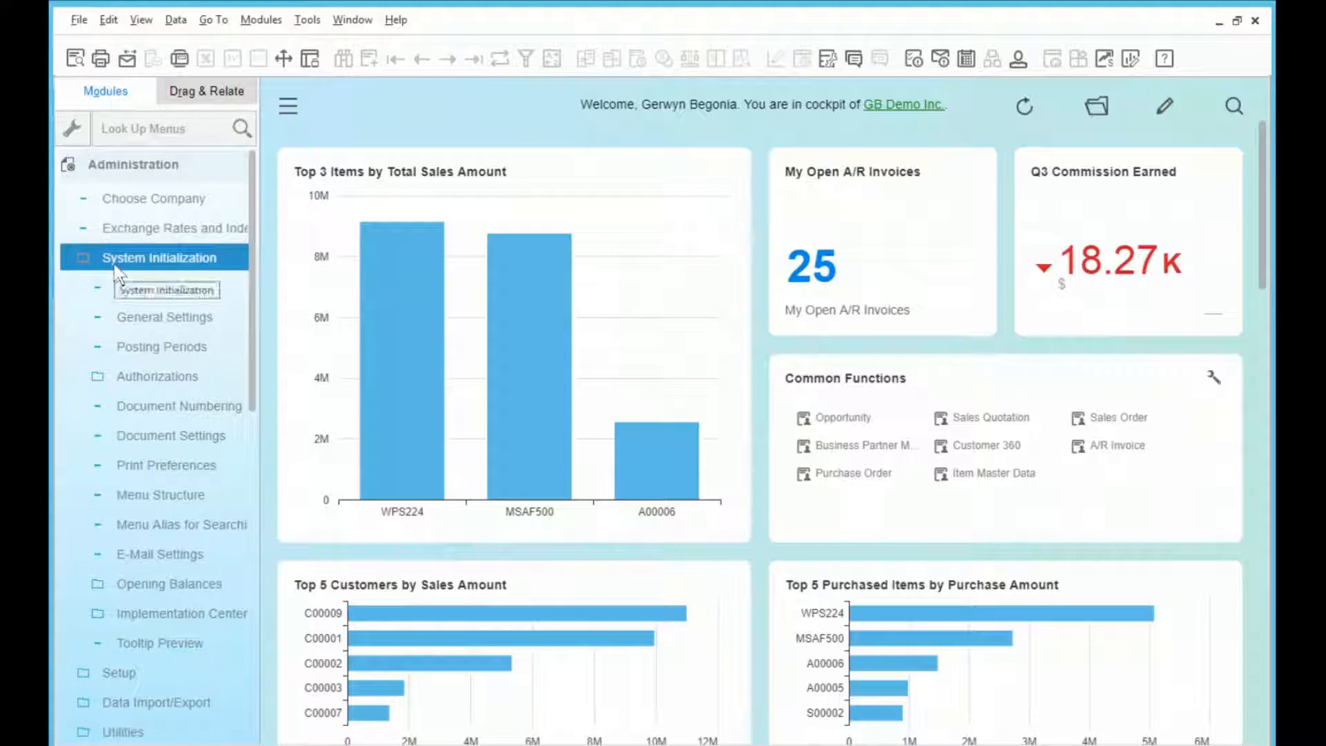
# Open the general settings and examine the inventory item options for default warehouse, UoM groups and package definitions.
pyautogui.click(132, 322)
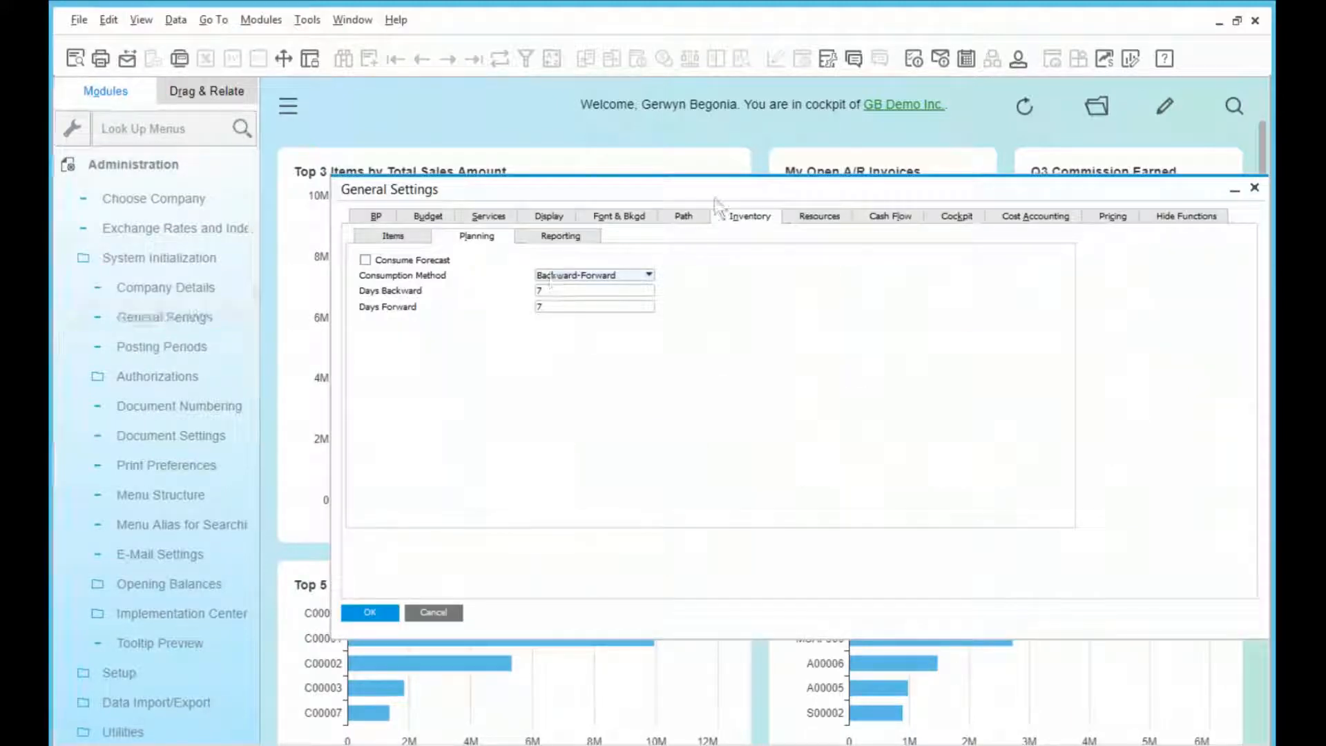
pyautogui.click(375, 240)
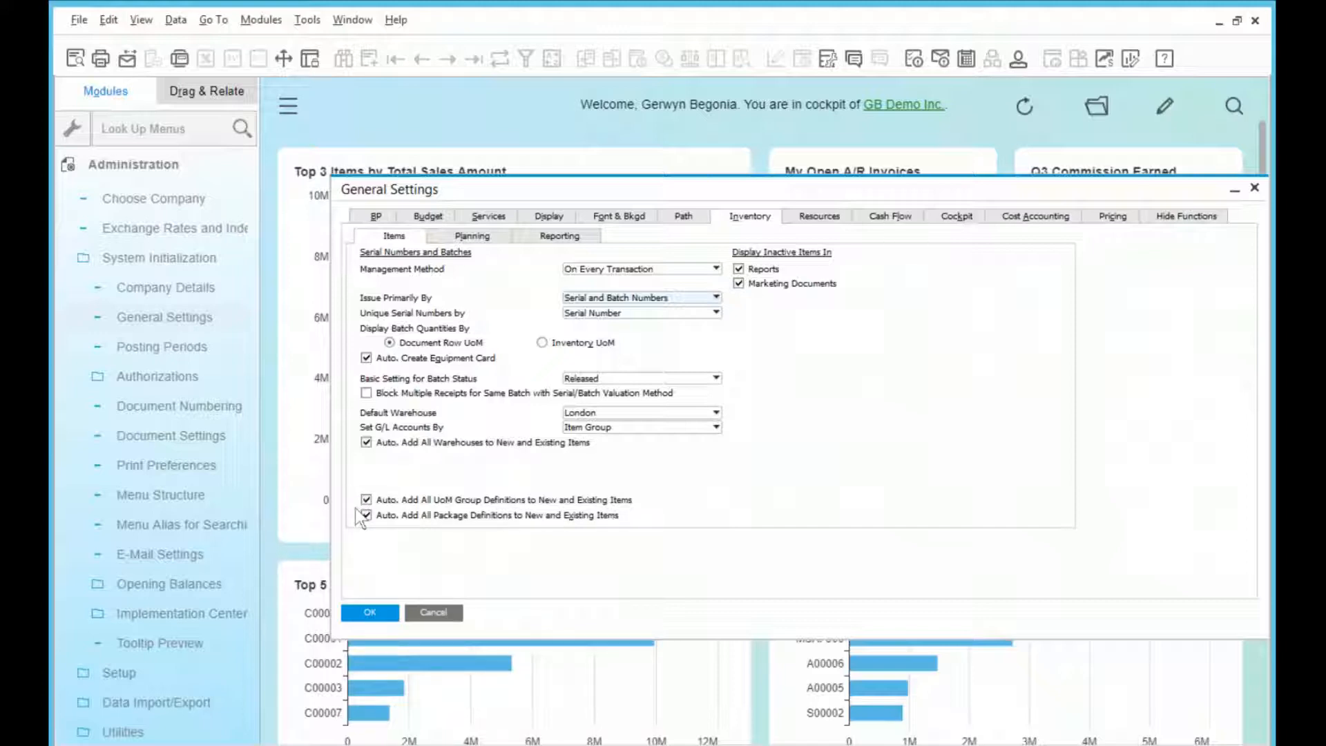
pyautogui.click(364, 613)
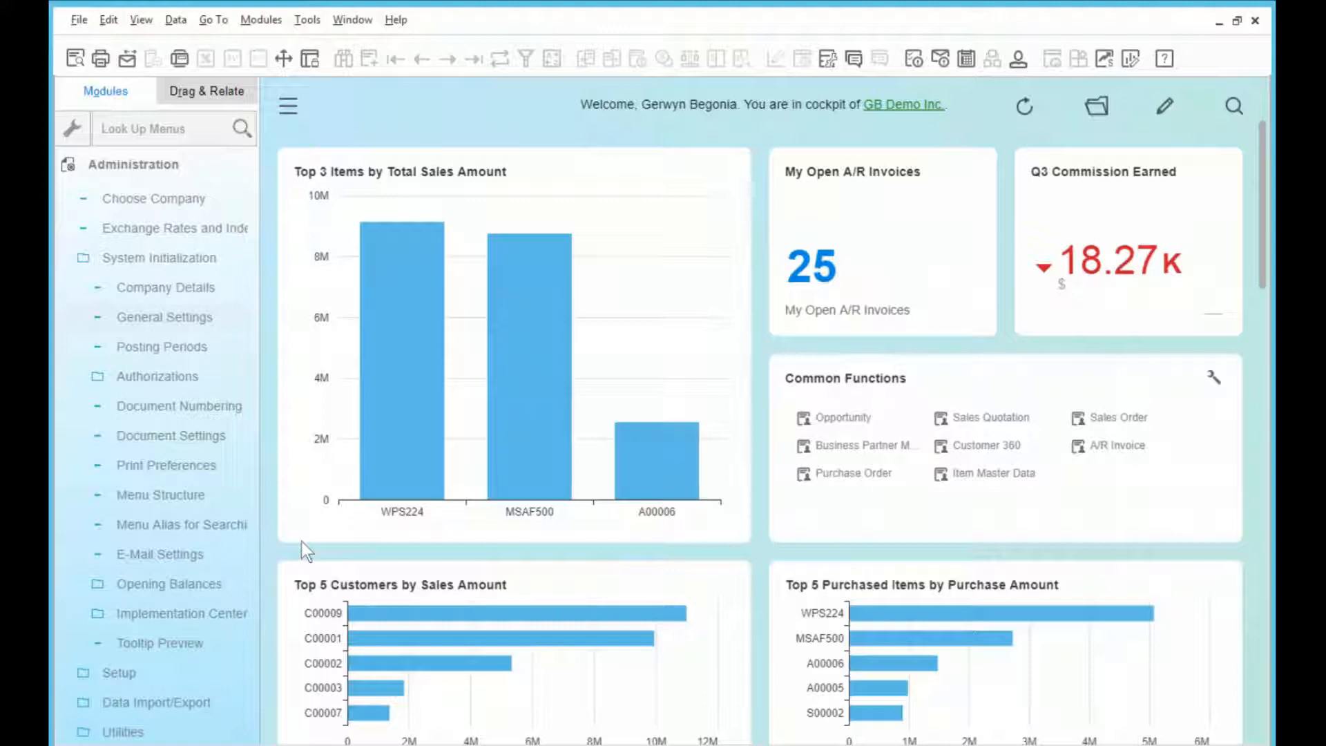
# Open the Sales Order form and display the last recorded order.
pyautogui.click(114, 170)
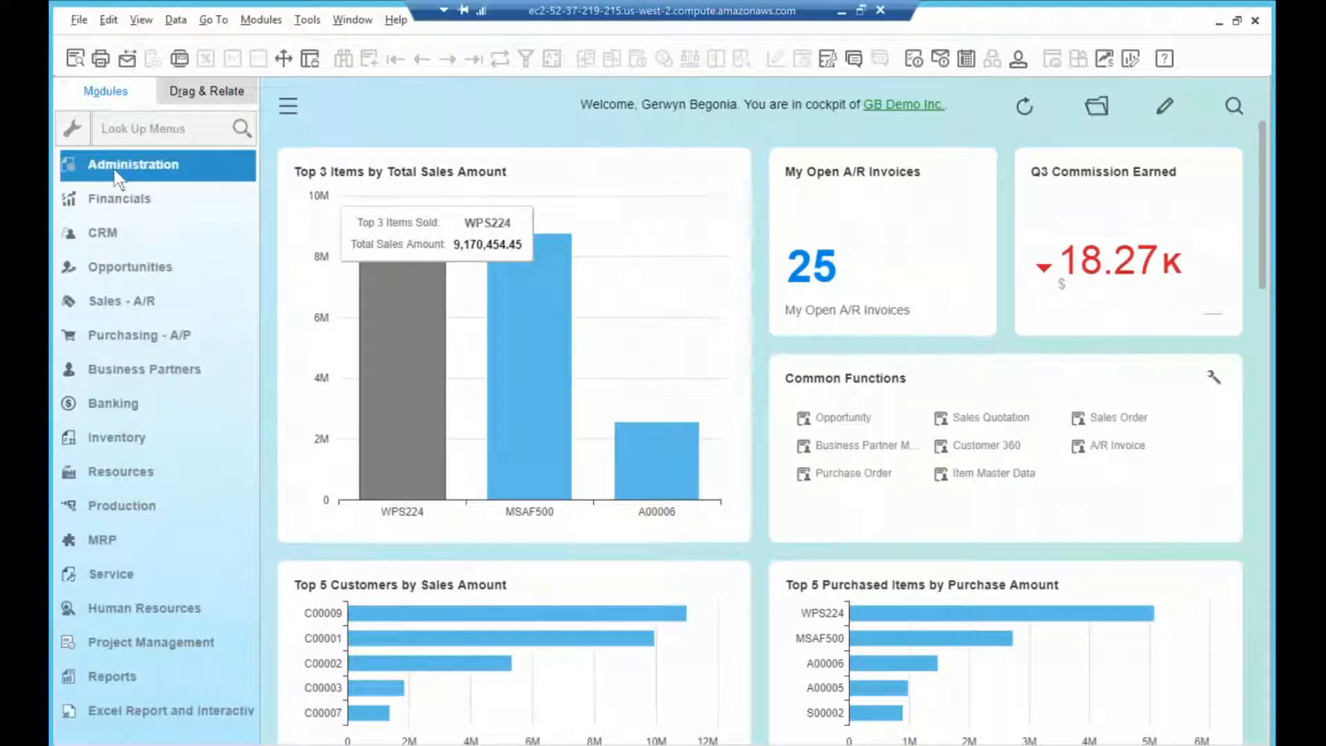
pyautogui.click(111, 304)
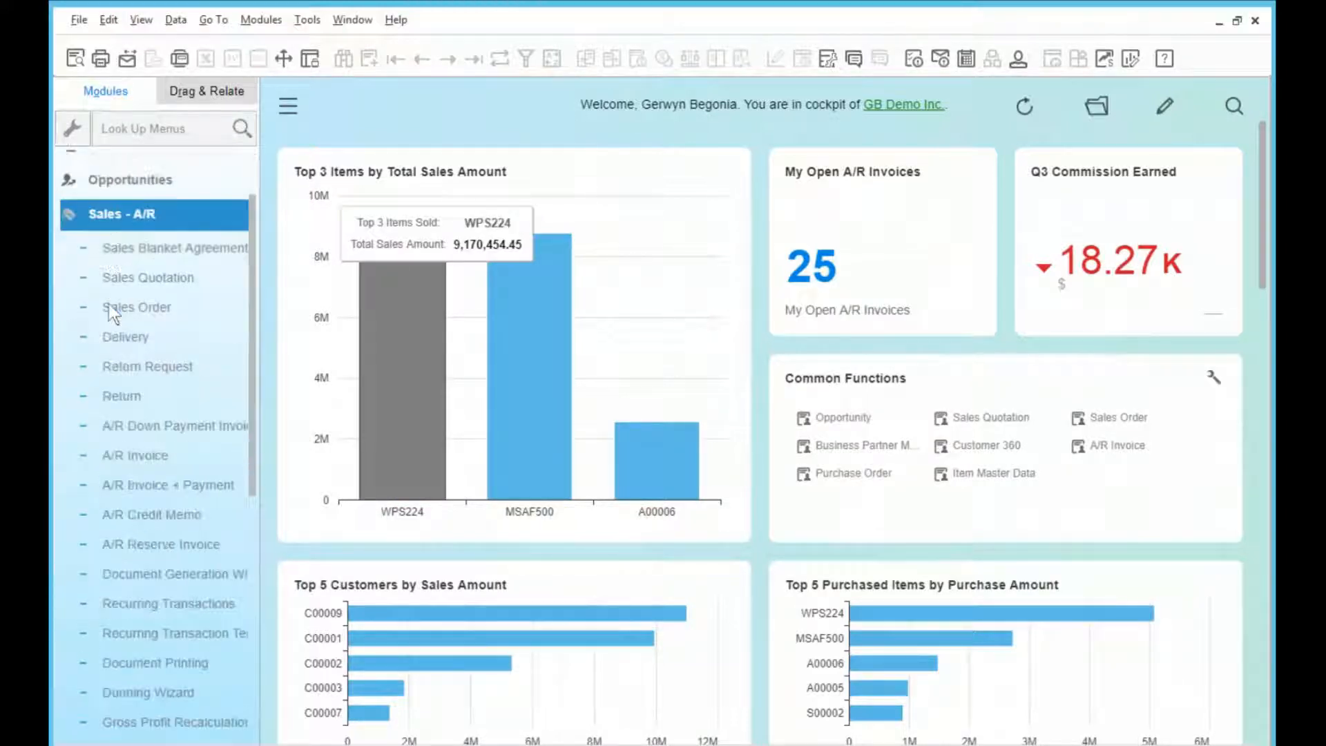
pyautogui.click(121, 266)
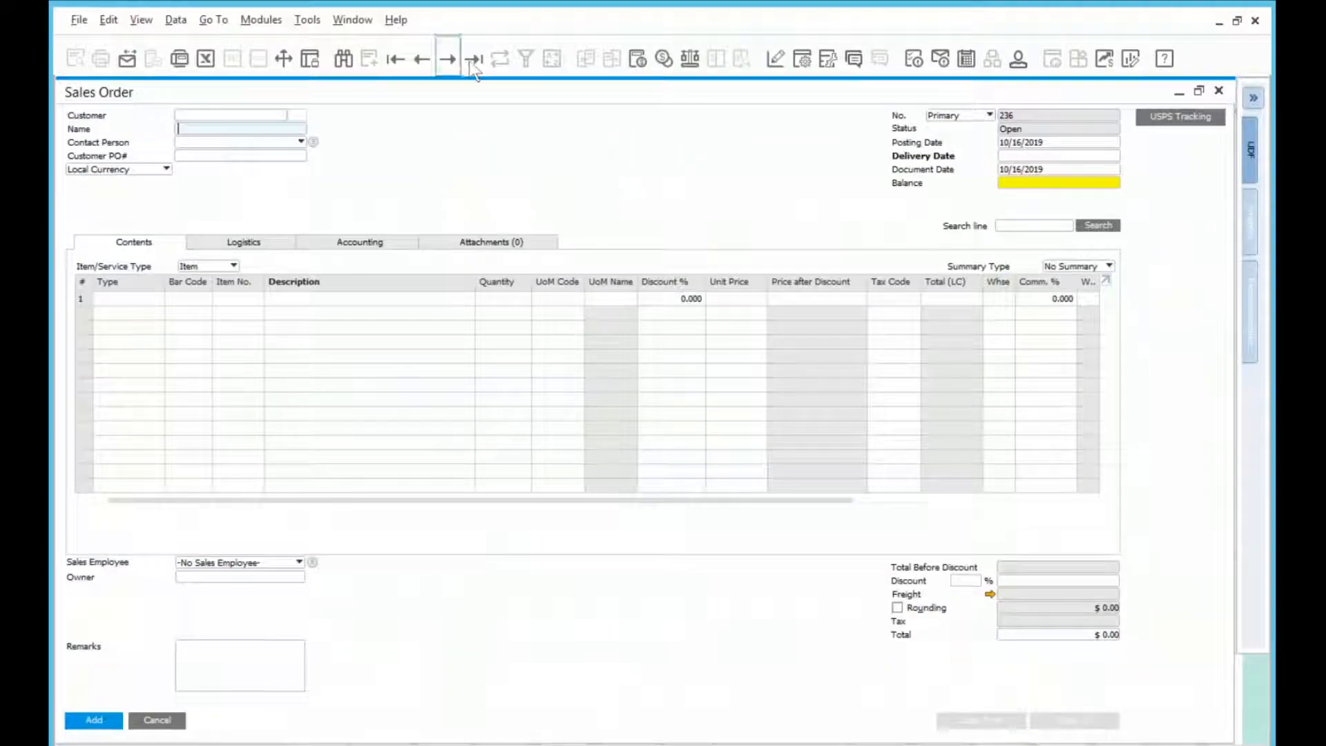
pyautogui.click(471, 60)
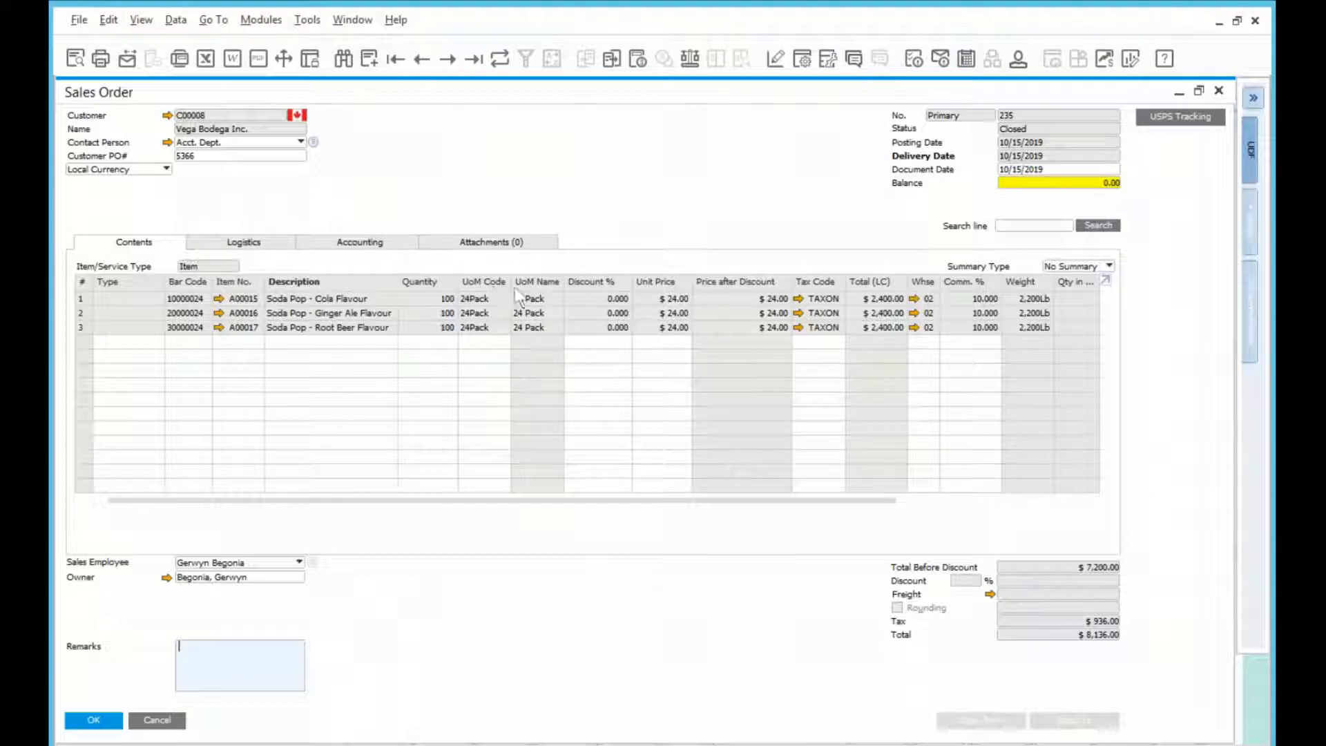
# Check the UoM Name column's visibility in the sales order's form settings, discarding any change and closing the order.
pyautogui.click(802, 59)
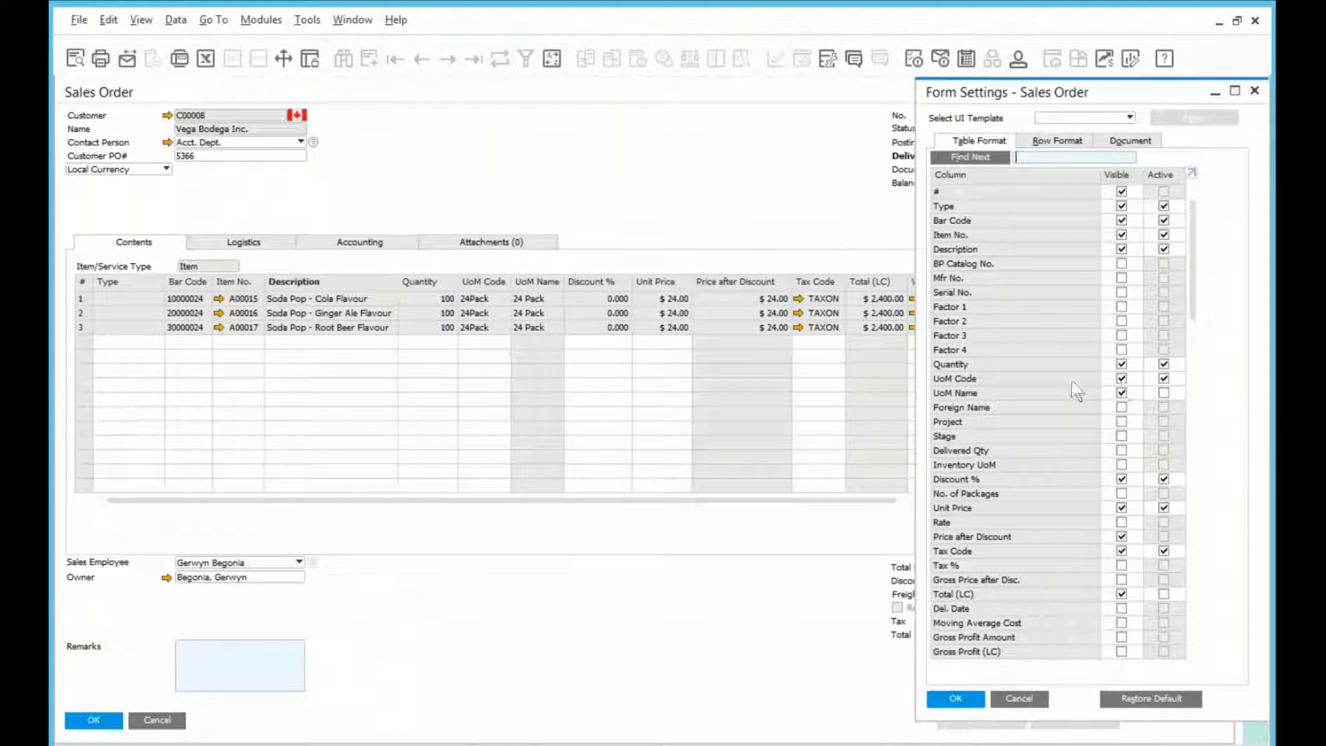
pyautogui.click(1121, 393)
pyautogui.click(1020, 700)
pyautogui.click(173, 723)
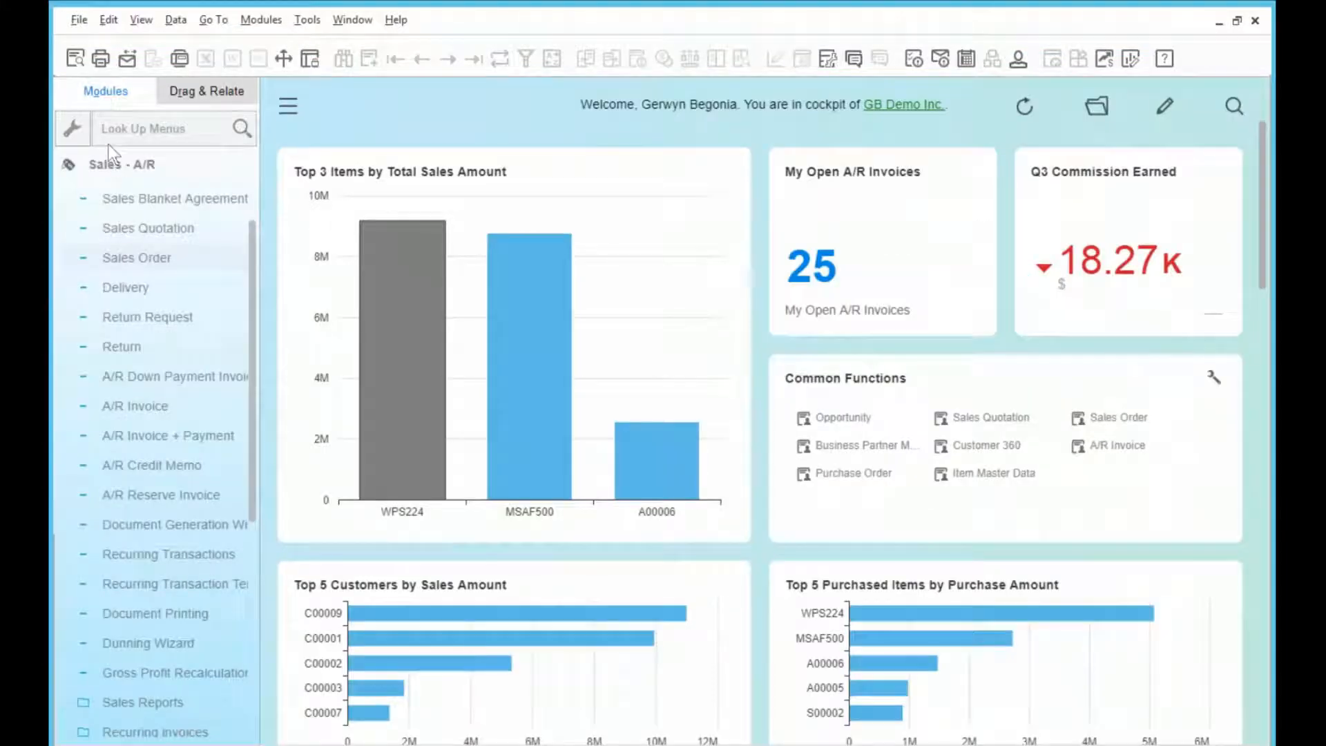
# Open the Item Groups setup form from the inventory setup in the Administration module.
pyautogui.click(118, 169)
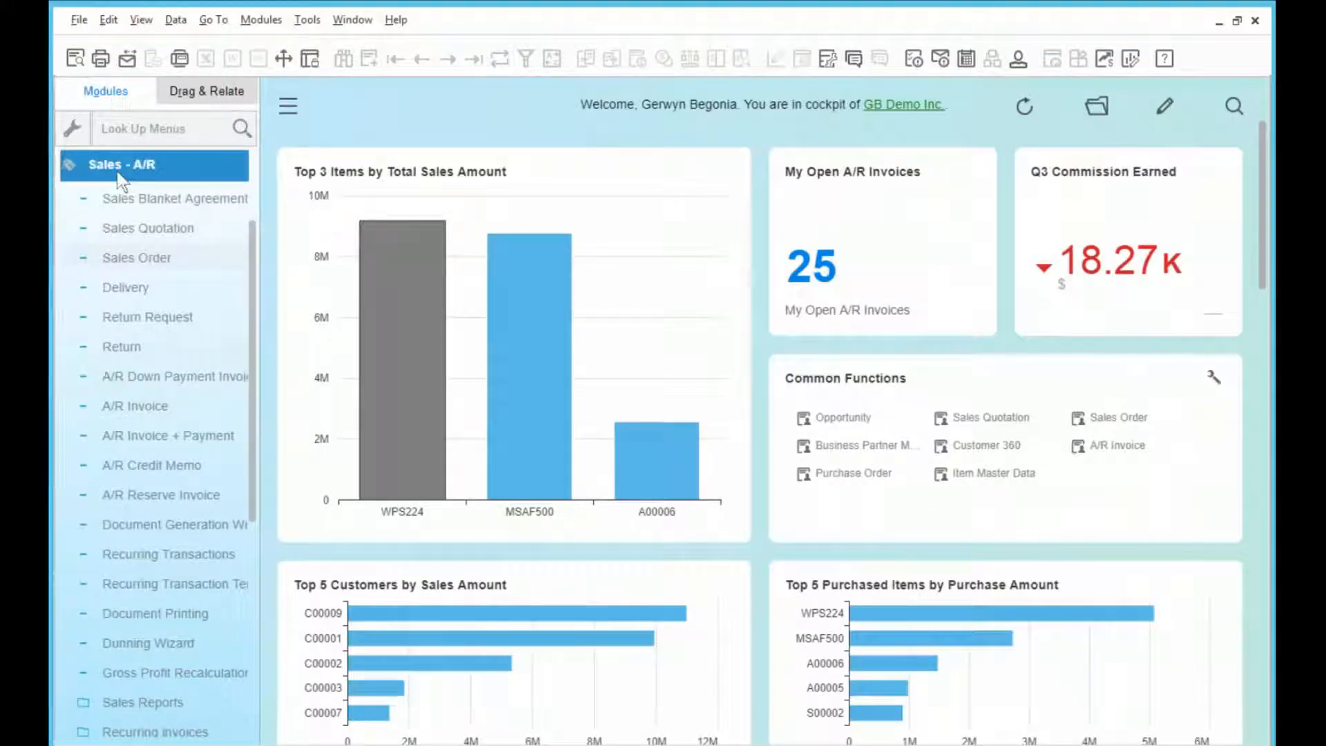
pyautogui.click(119, 169)
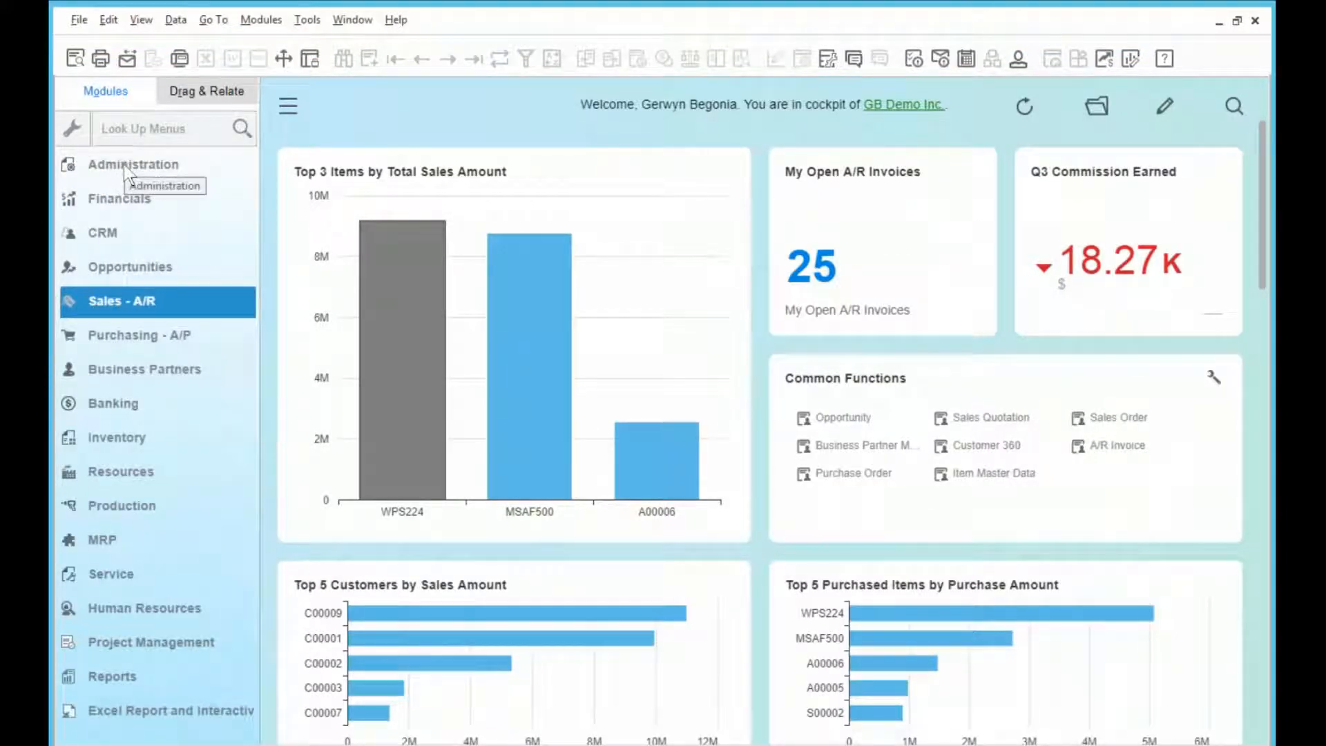
pyautogui.click(127, 169)
pyautogui.click(131, 257)
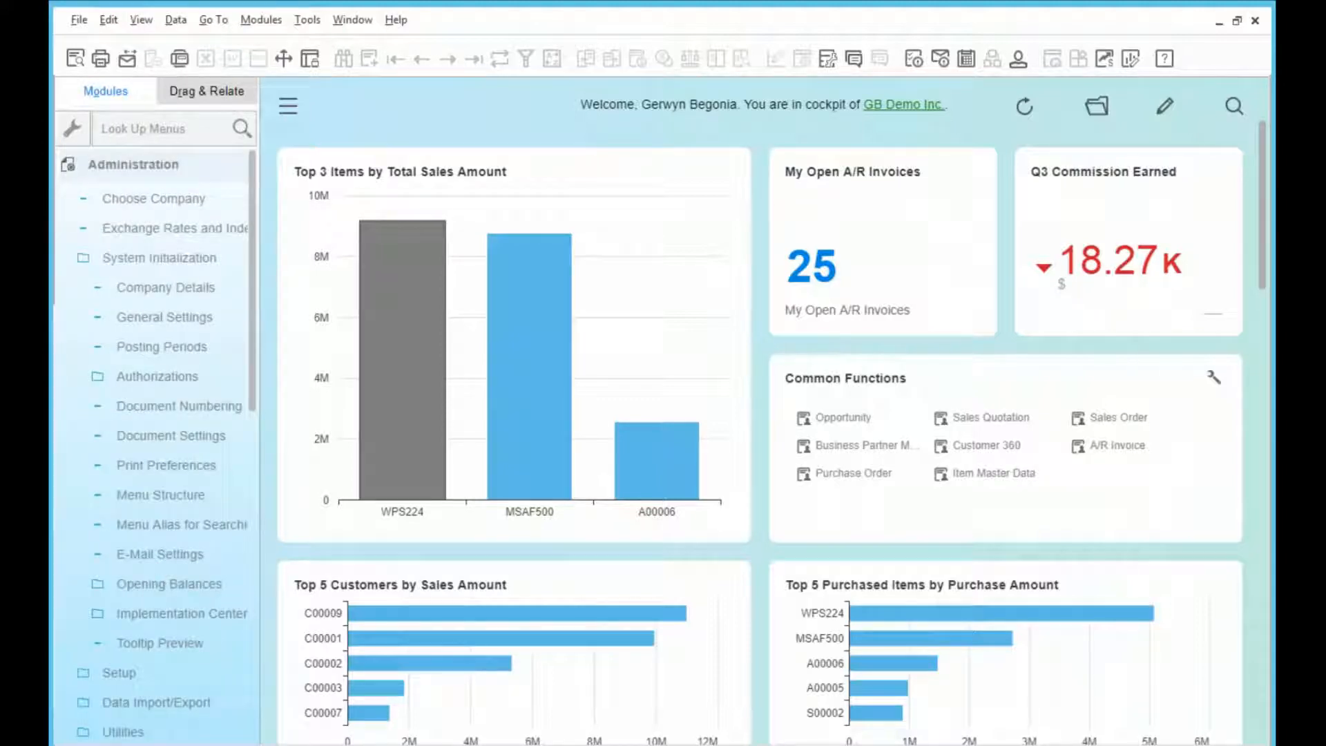
pyautogui.click(135, 682)
pyautogui.click(150, 524)
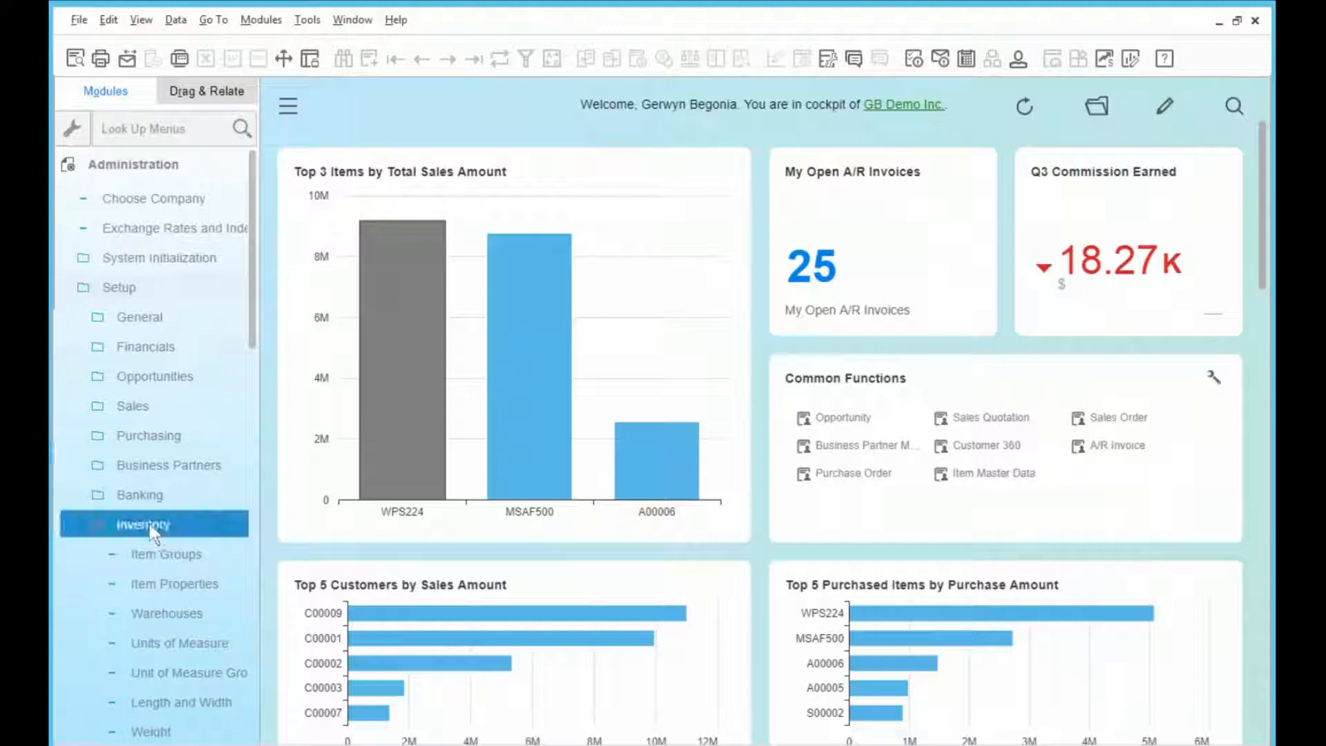
pyautogui.click(148, 551)
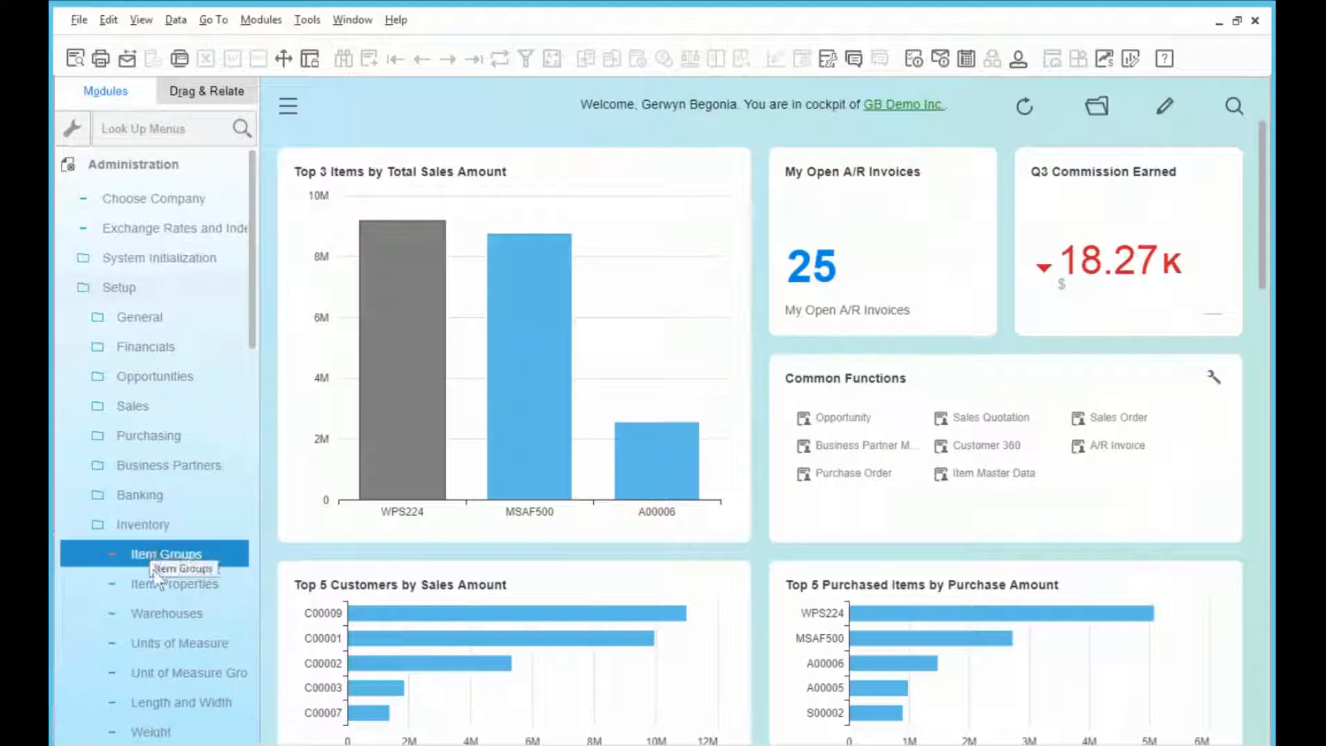
pyautogui.click(135, 646)
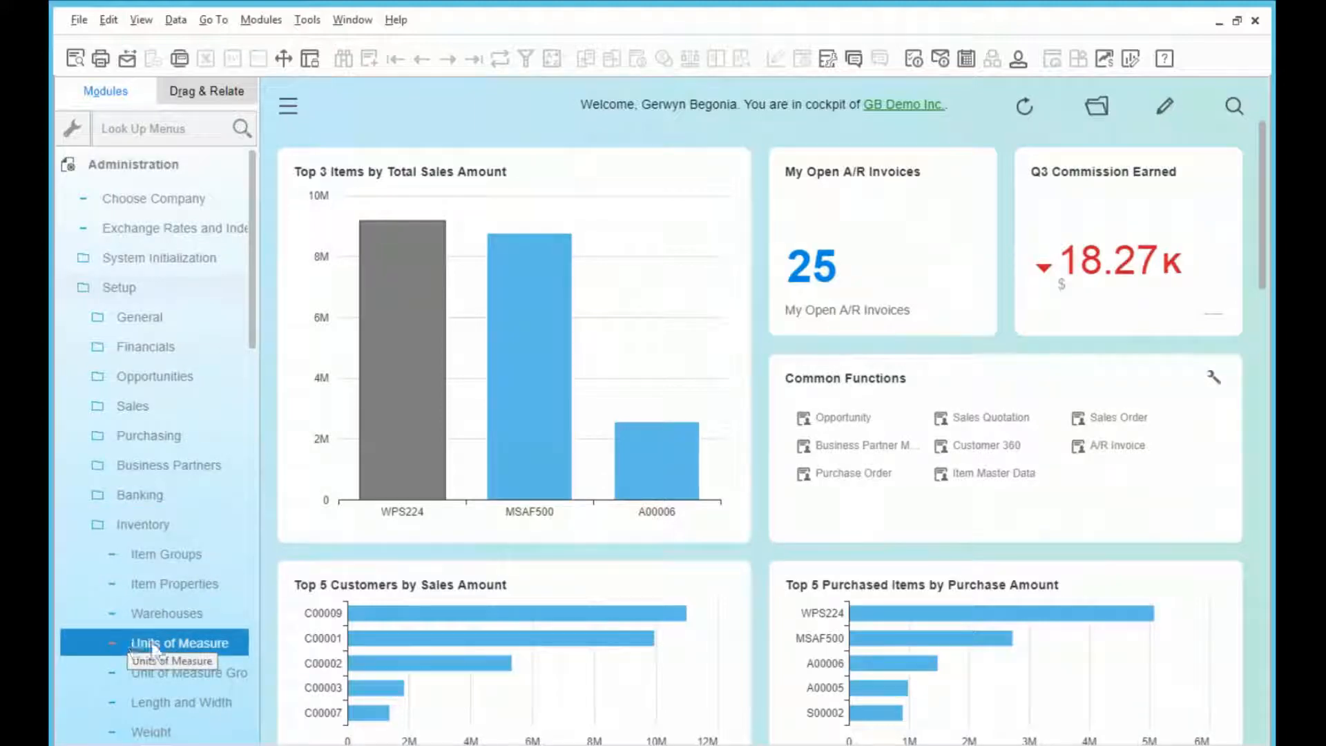
pyautogui.click(178, 680)
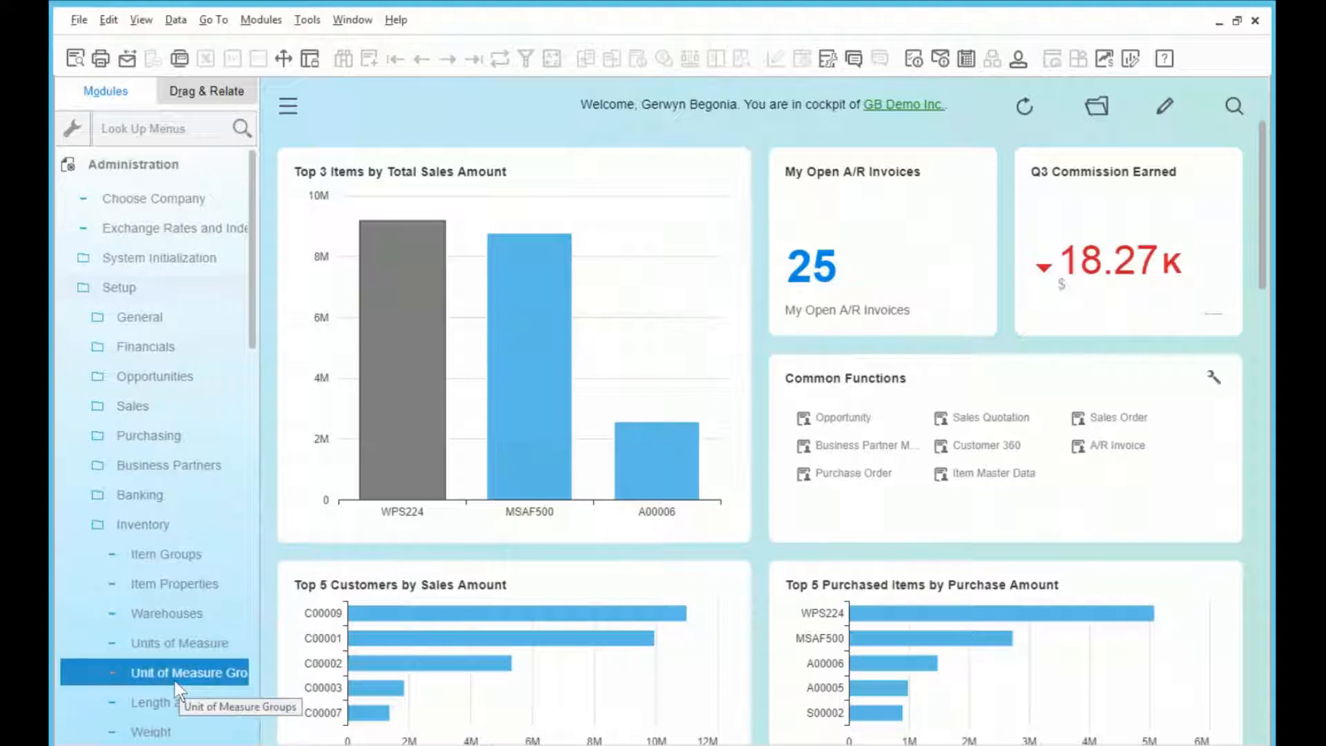
pyautogui.click(142, 556)
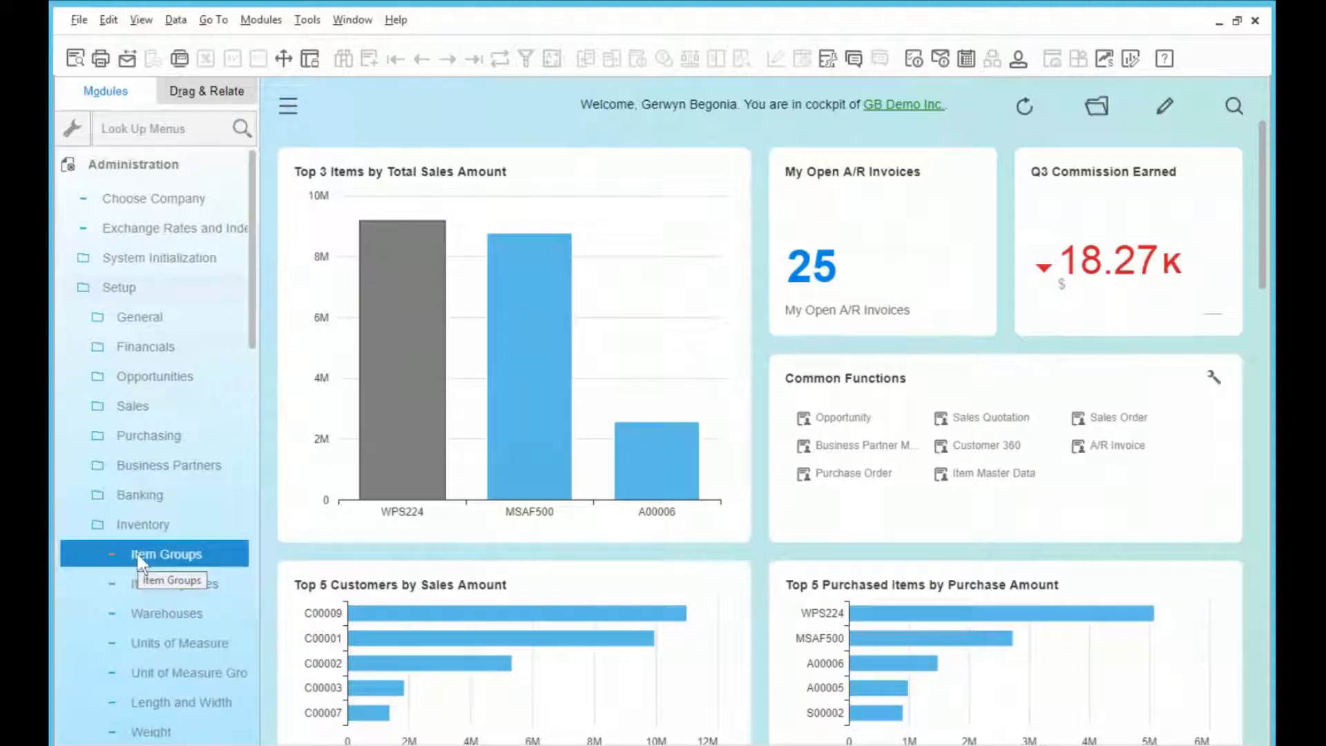
pyautogui.doubleClick(141, 556)
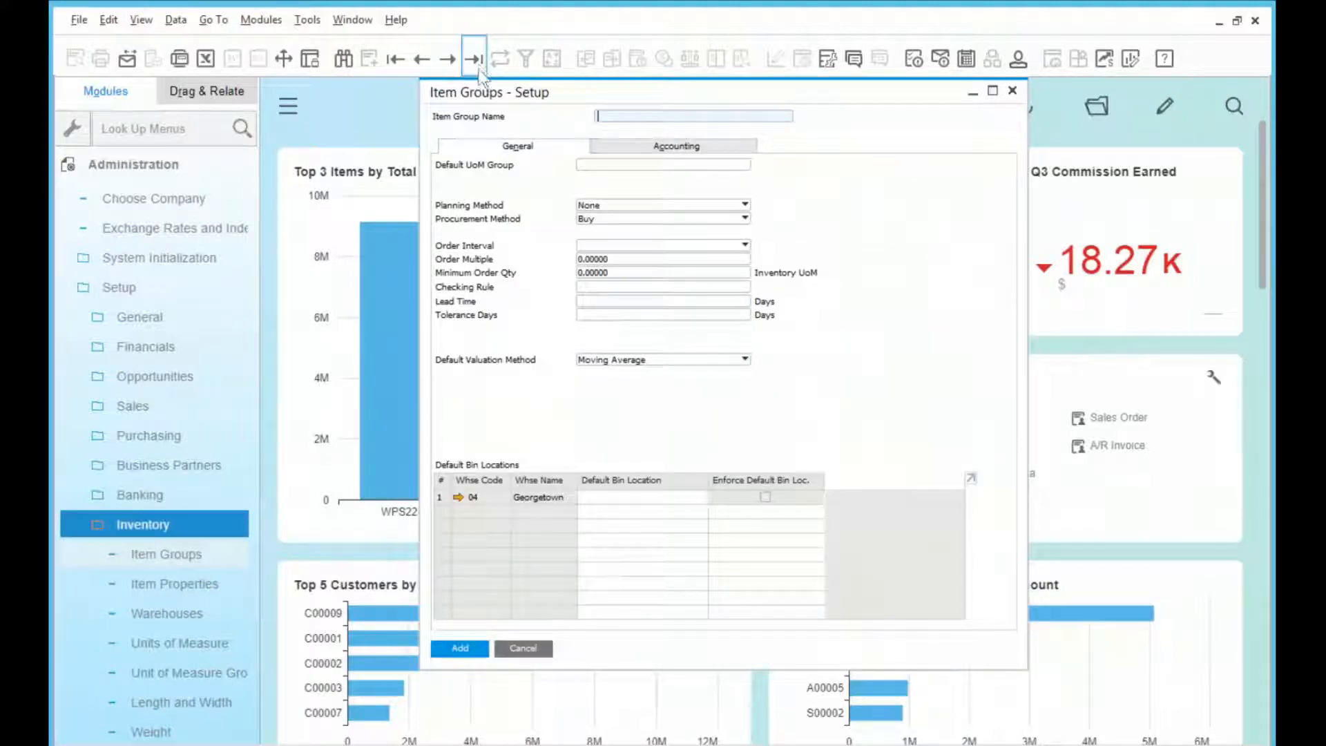
# Add a new item group named "each", leaving its default UoM group empty.
pyautogui.click(606, 169)
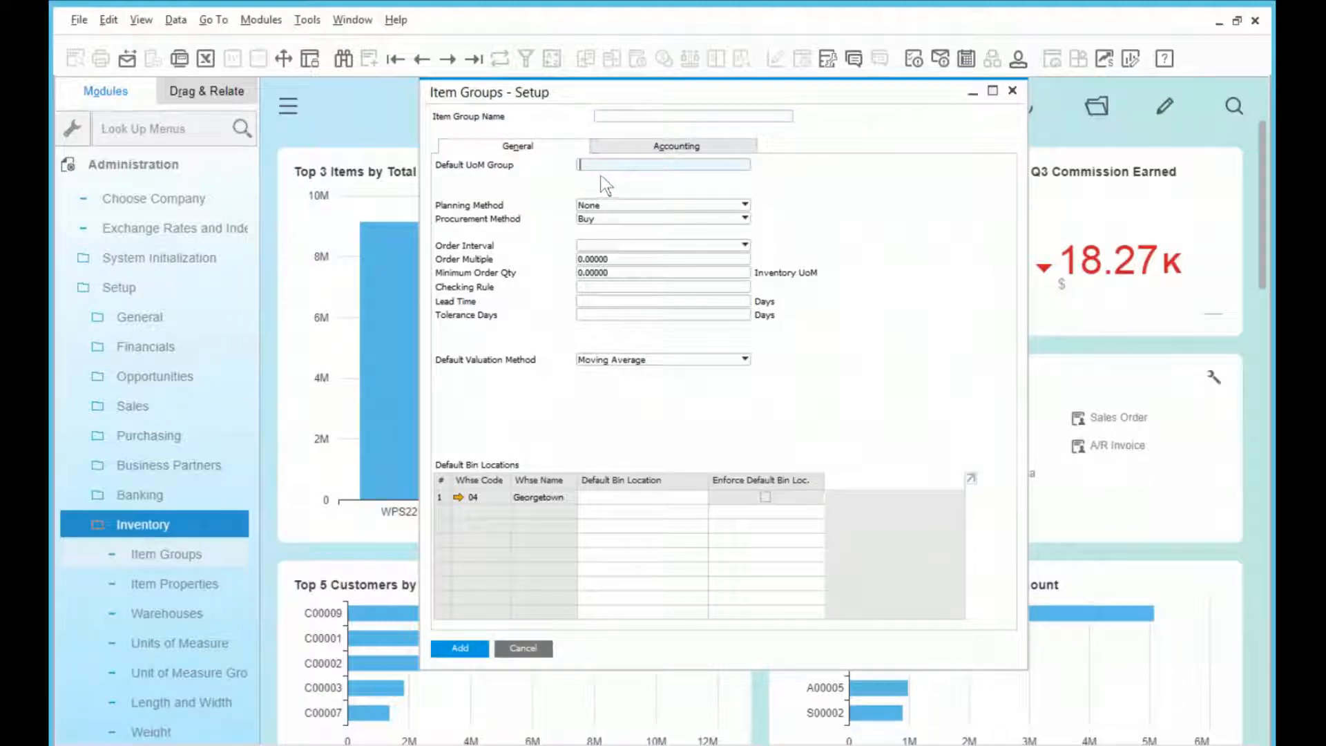
pyautogui.click(614, 121)
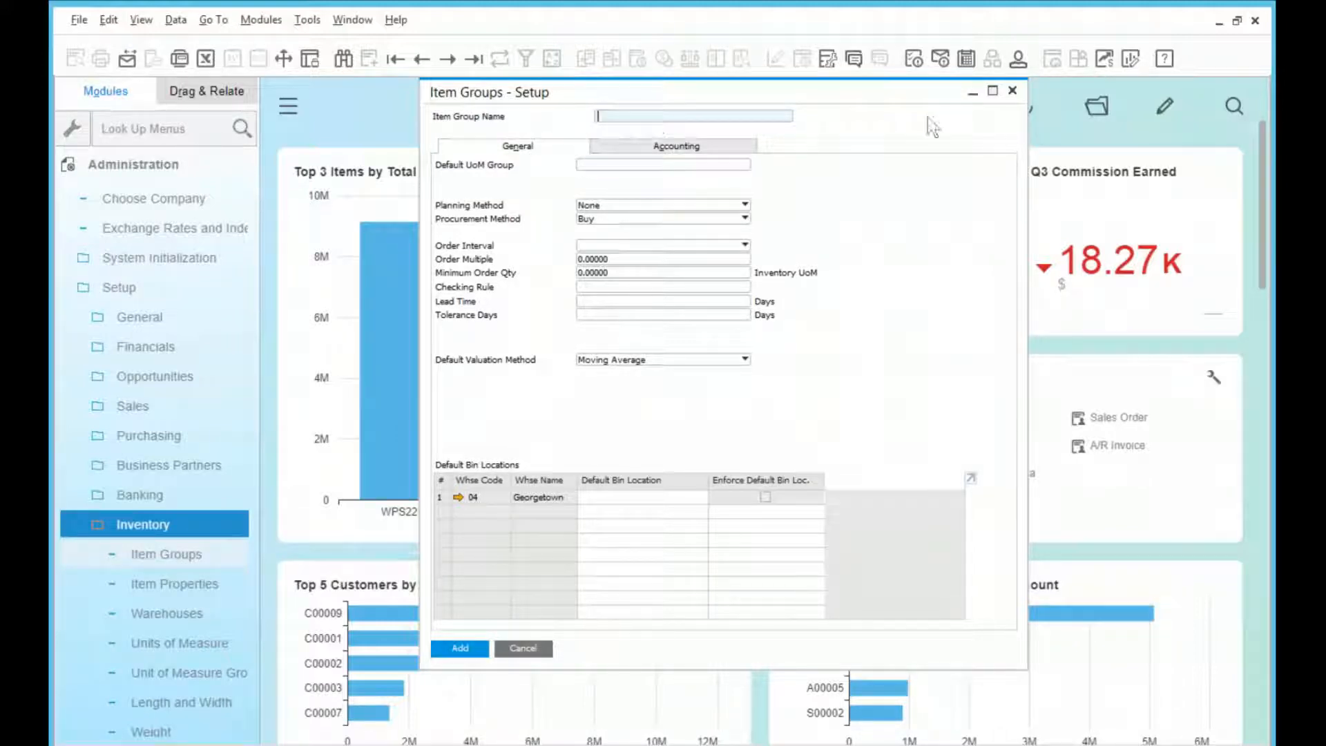
pyautogui.write('each')
pyautogui.click(442, 650)
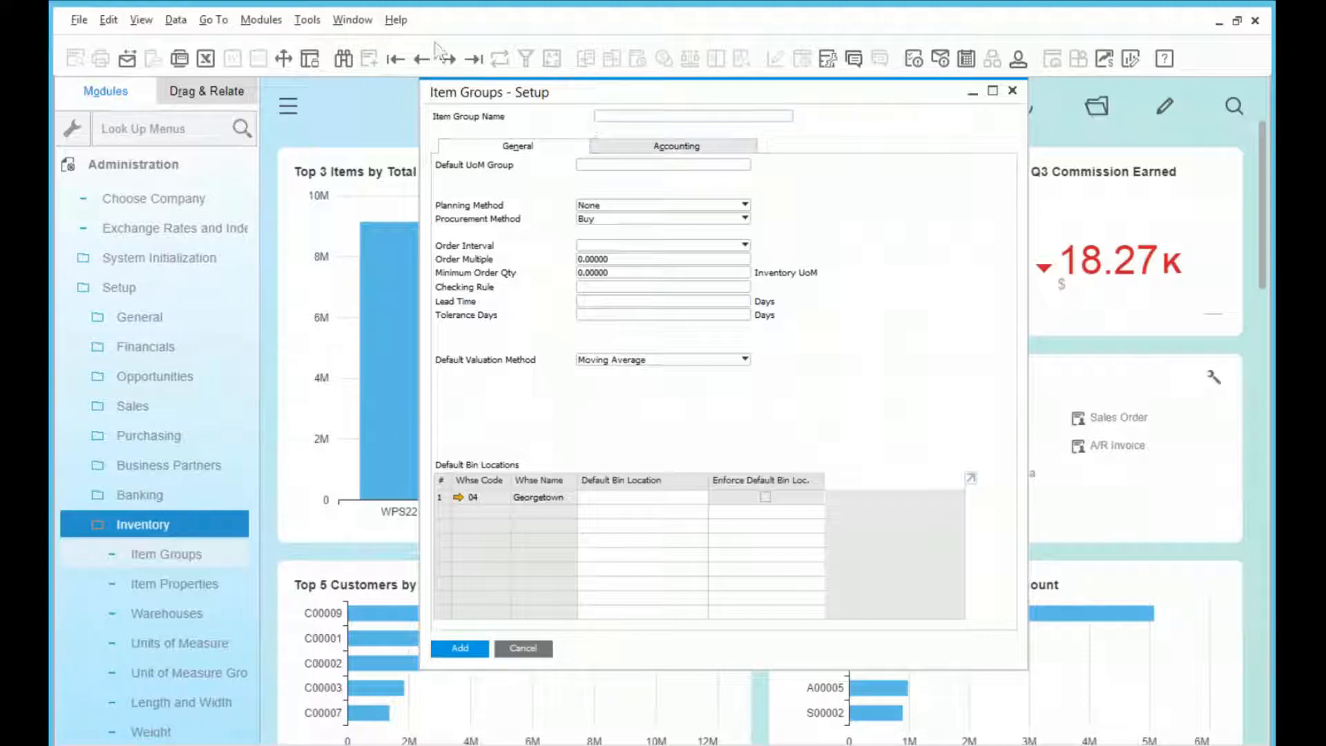
# Find the item group named "each".
pyautogui.click(343, 59)
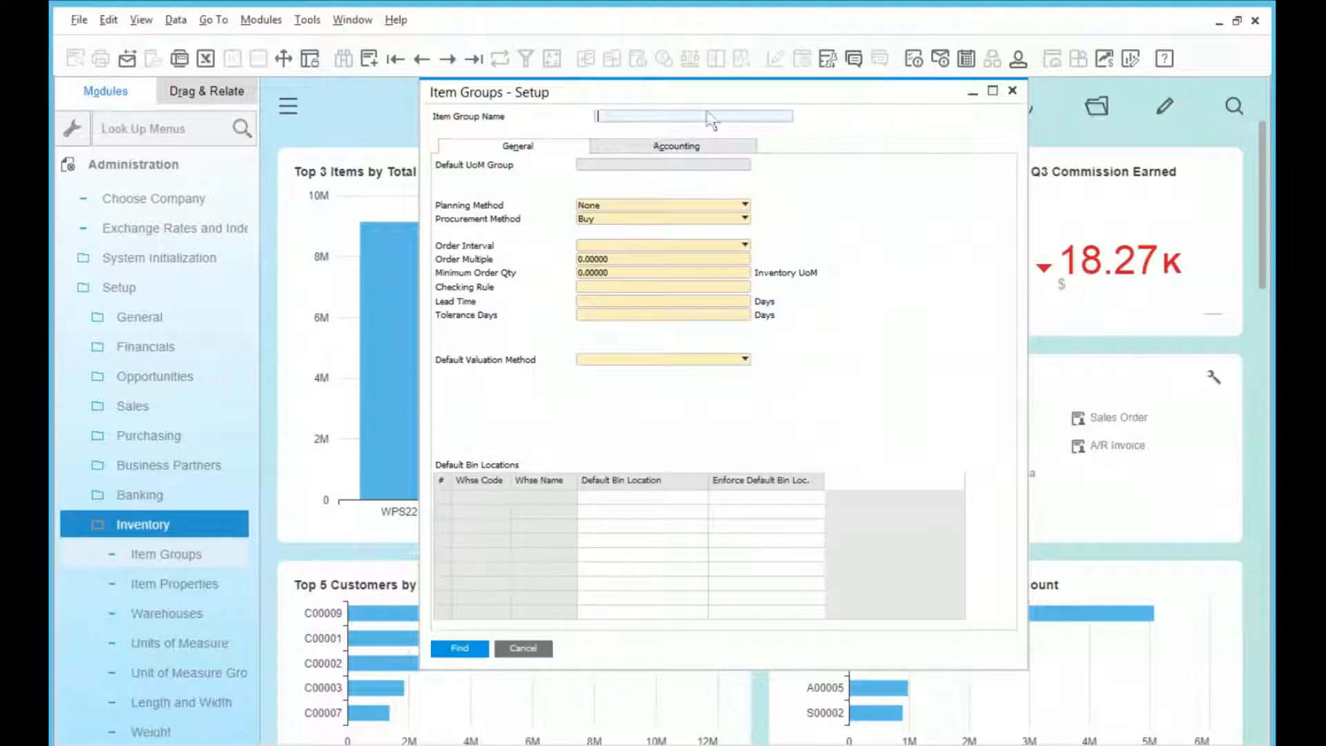
pyautogui.write('each')
pyautogui.press('Return')
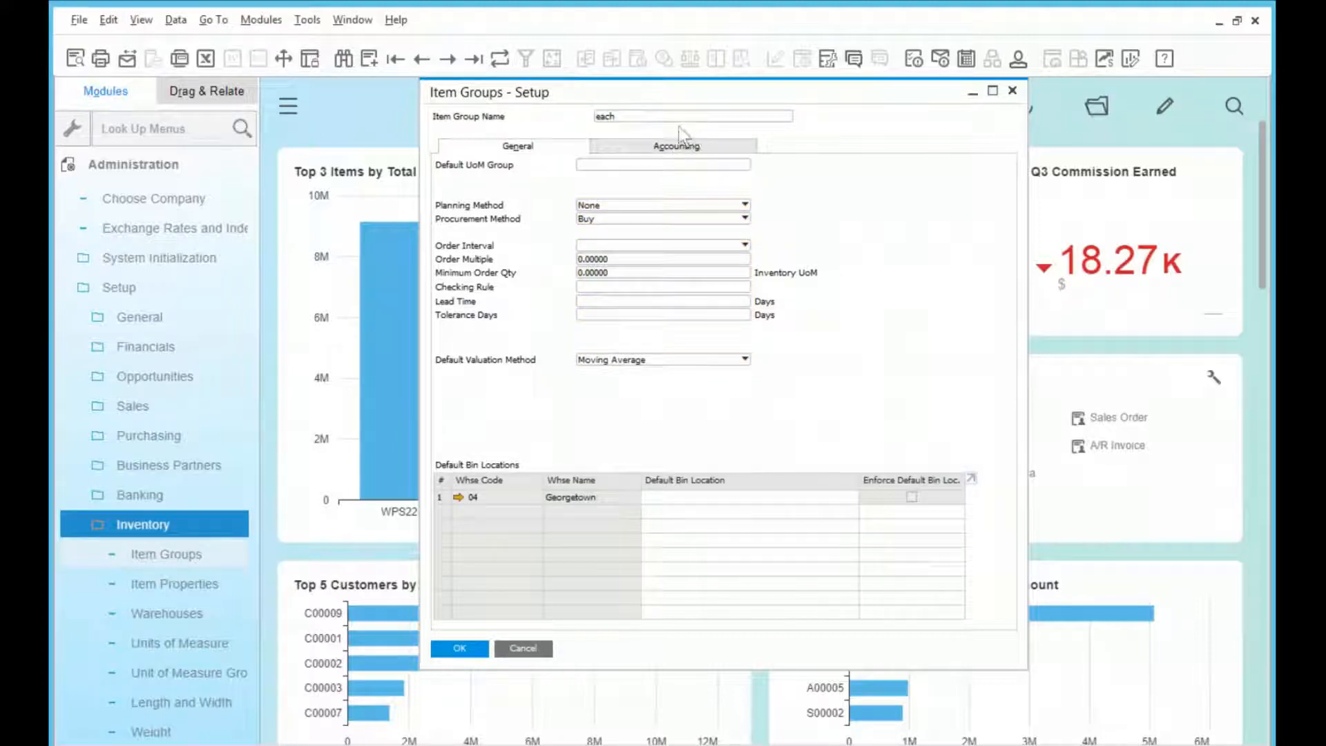
# View the UoM groups offered for the item group's default UoM group and close the list without choosing one.
pyautogui.doubleClick(623, 115)
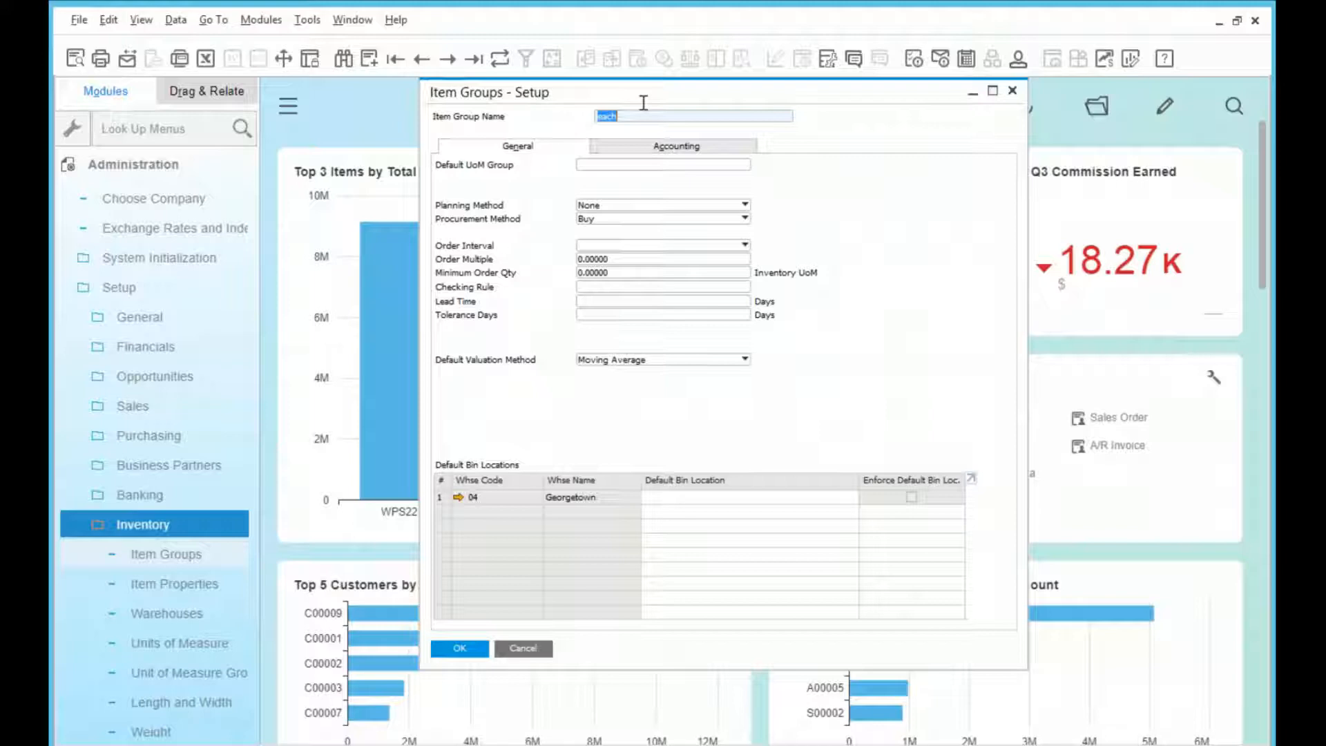
pyautogui.click(591, 164)
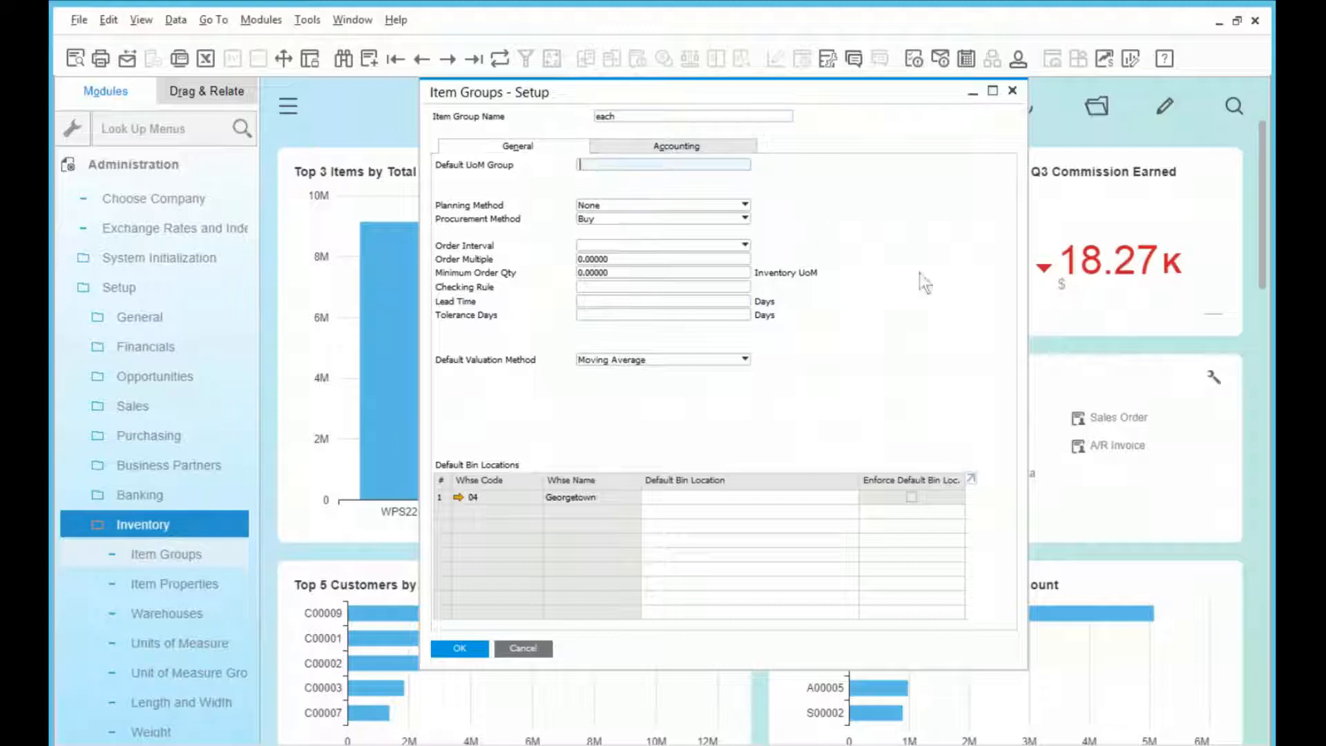
pyautogui.press('Tab')
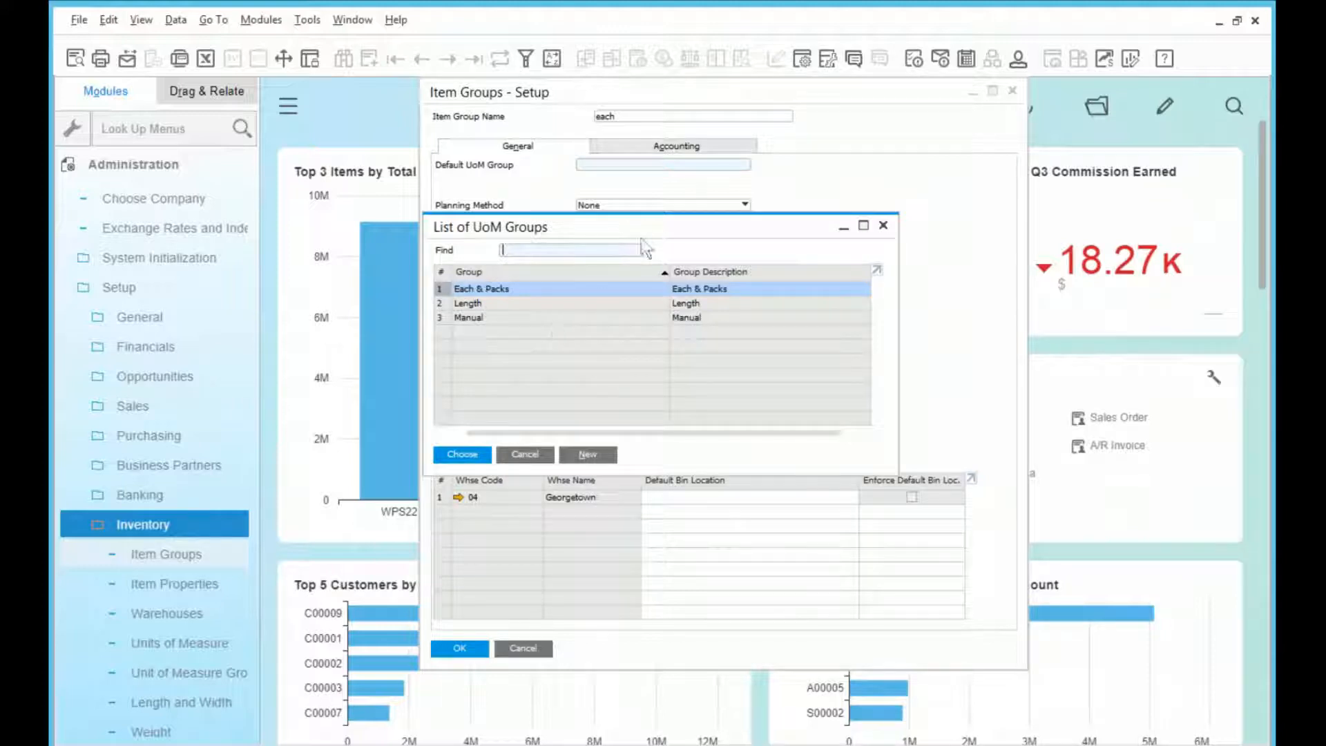
pyautogui.click(883, 226)
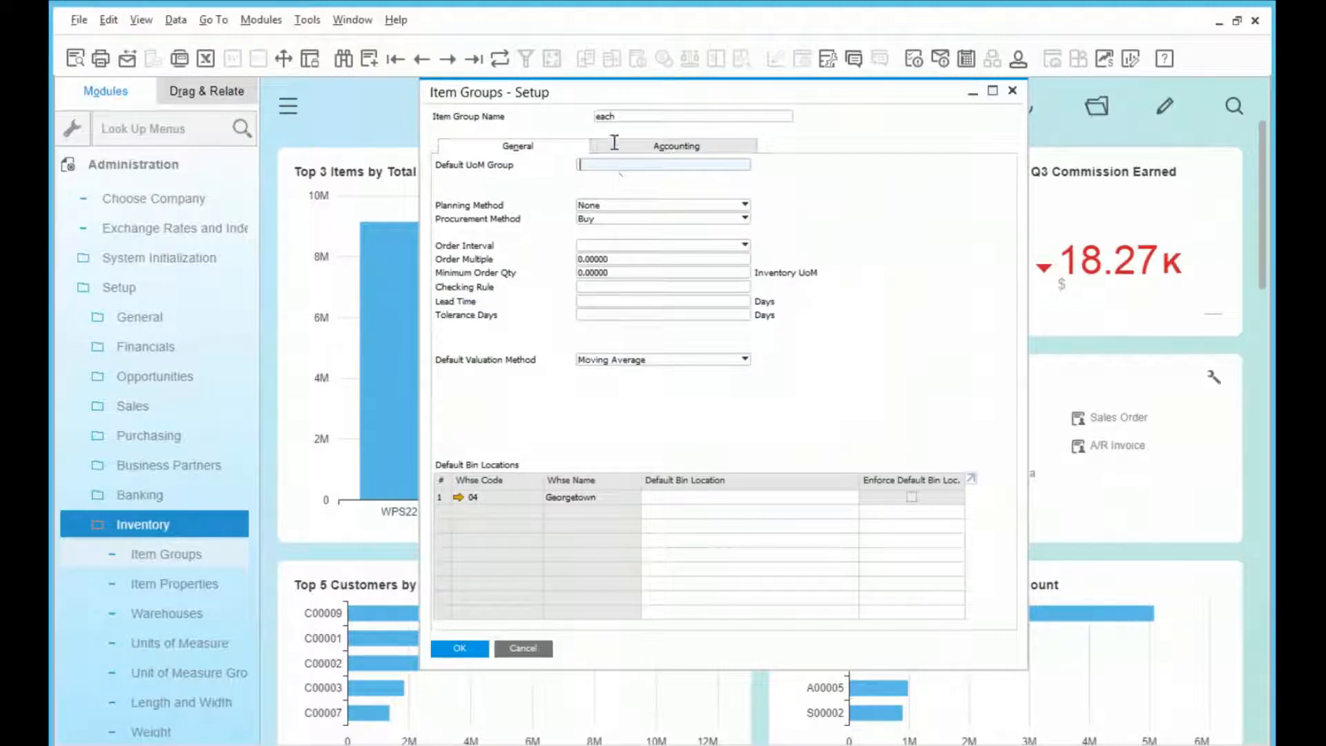
# Look up all item groups with the wildcard *, open Food and Beverage to review its default UoM settings, and close the form.
pyautogui.click(343, 58)
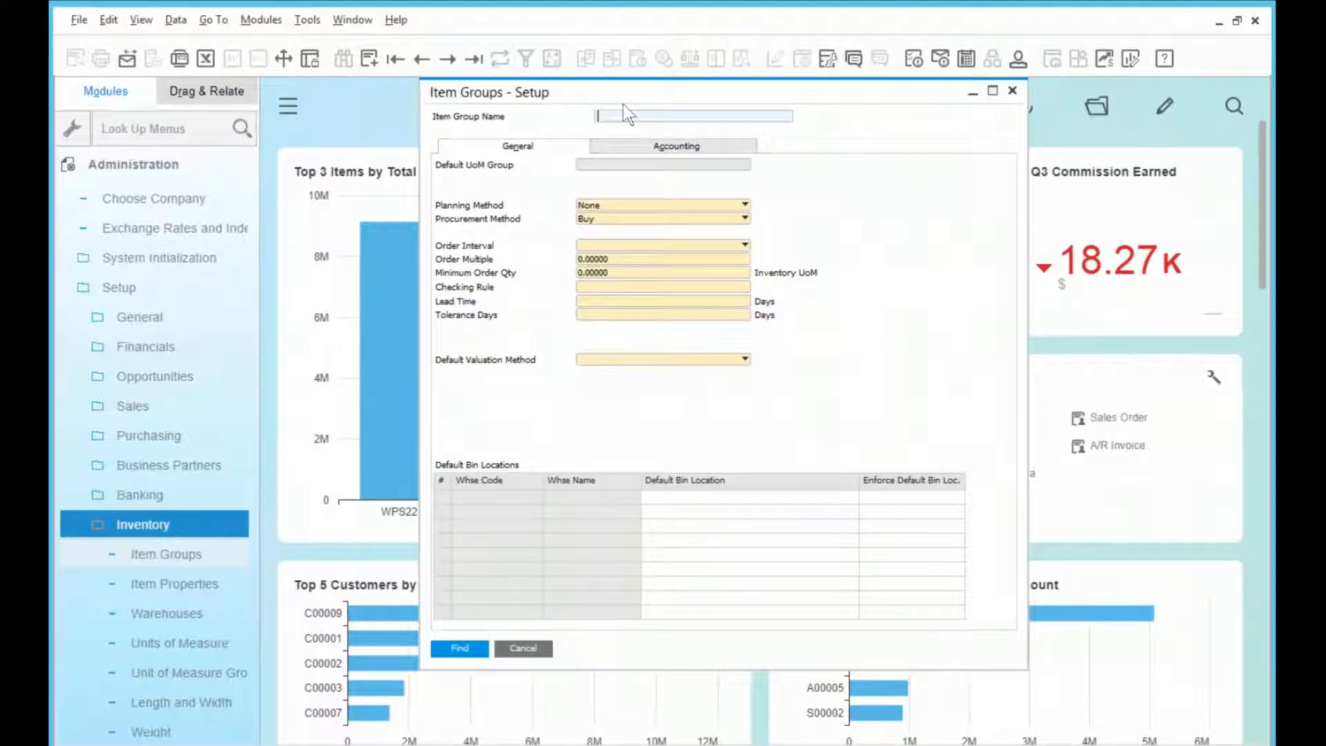
pyautogui.write('*')
pyautogui.press('Return')
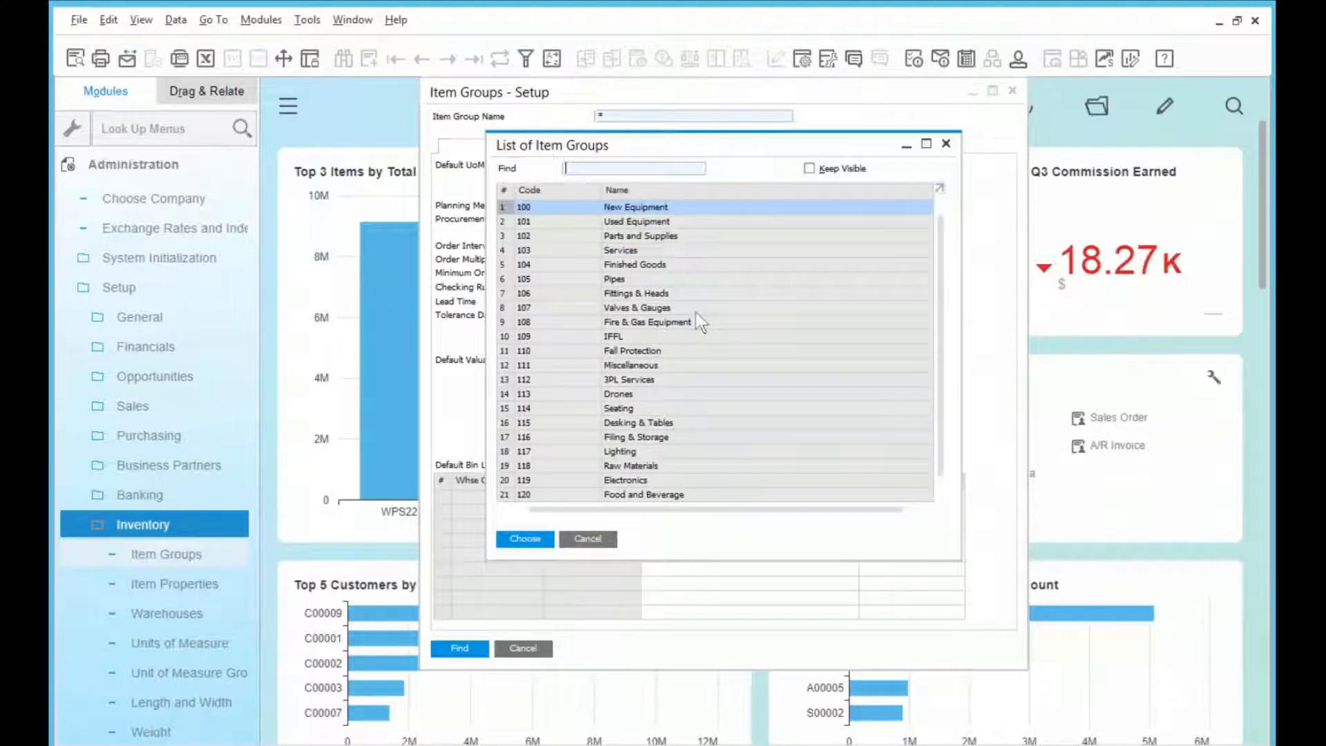
pyautogui.scroll(-1, 688, 418)
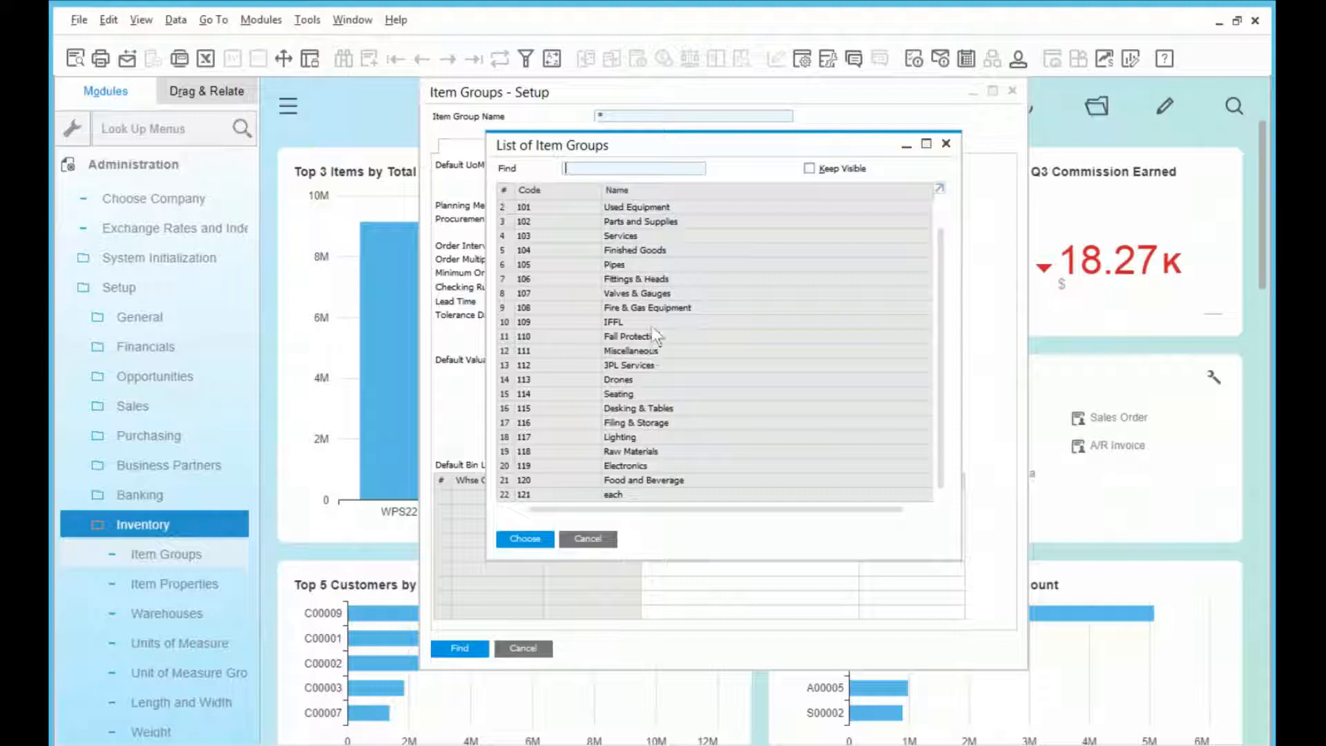
pyautogui.scroll(1, 660, 471)
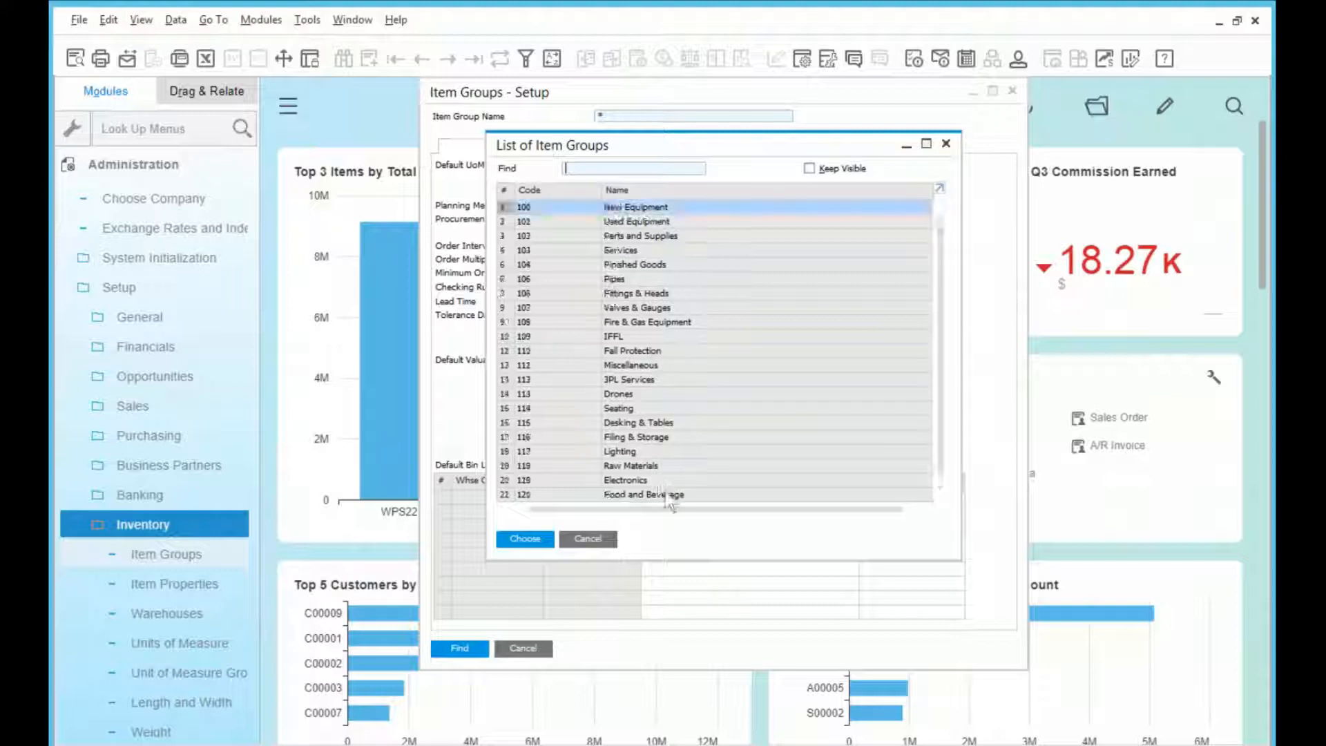
pyautogui.click(669, 495)
pyautogui.doubleClick(667, 493)
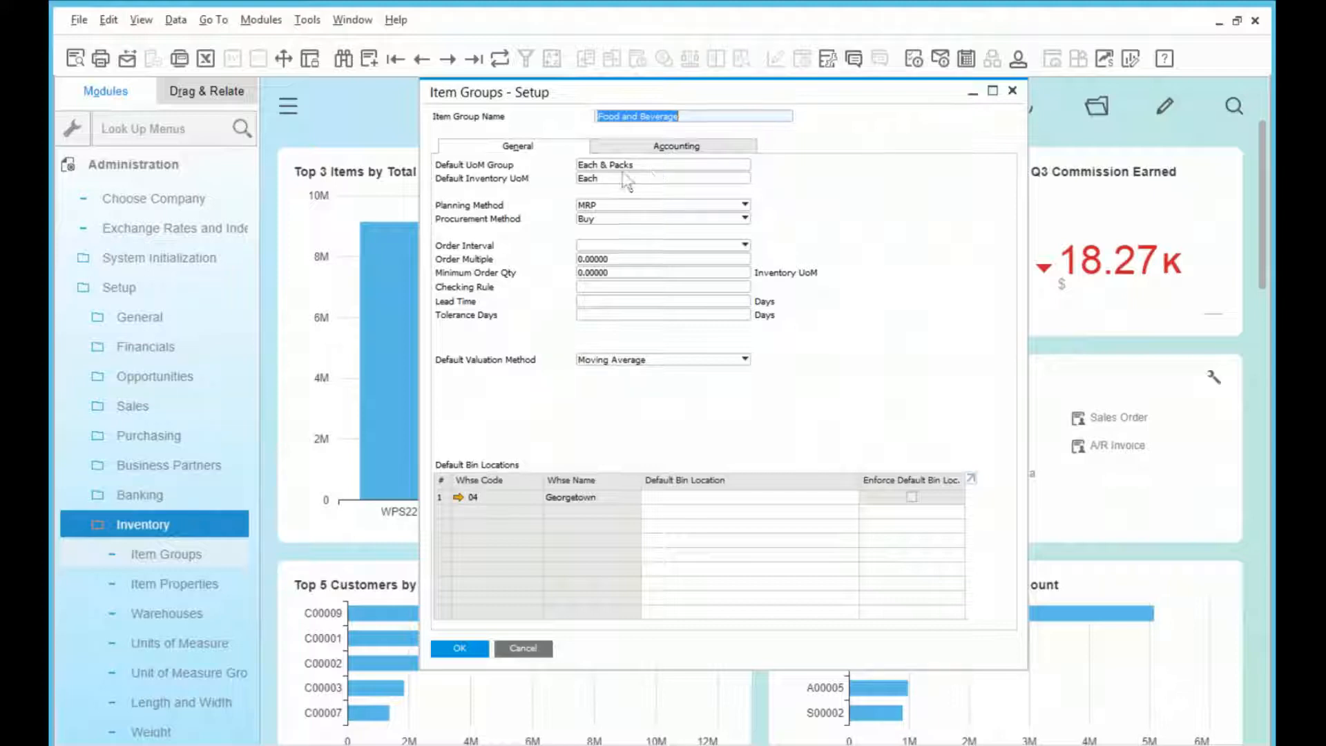
pyautogui.click(543, 655)
# Open the Item Master Data form from the Inventory module.
pyautogui.click(138, 169)
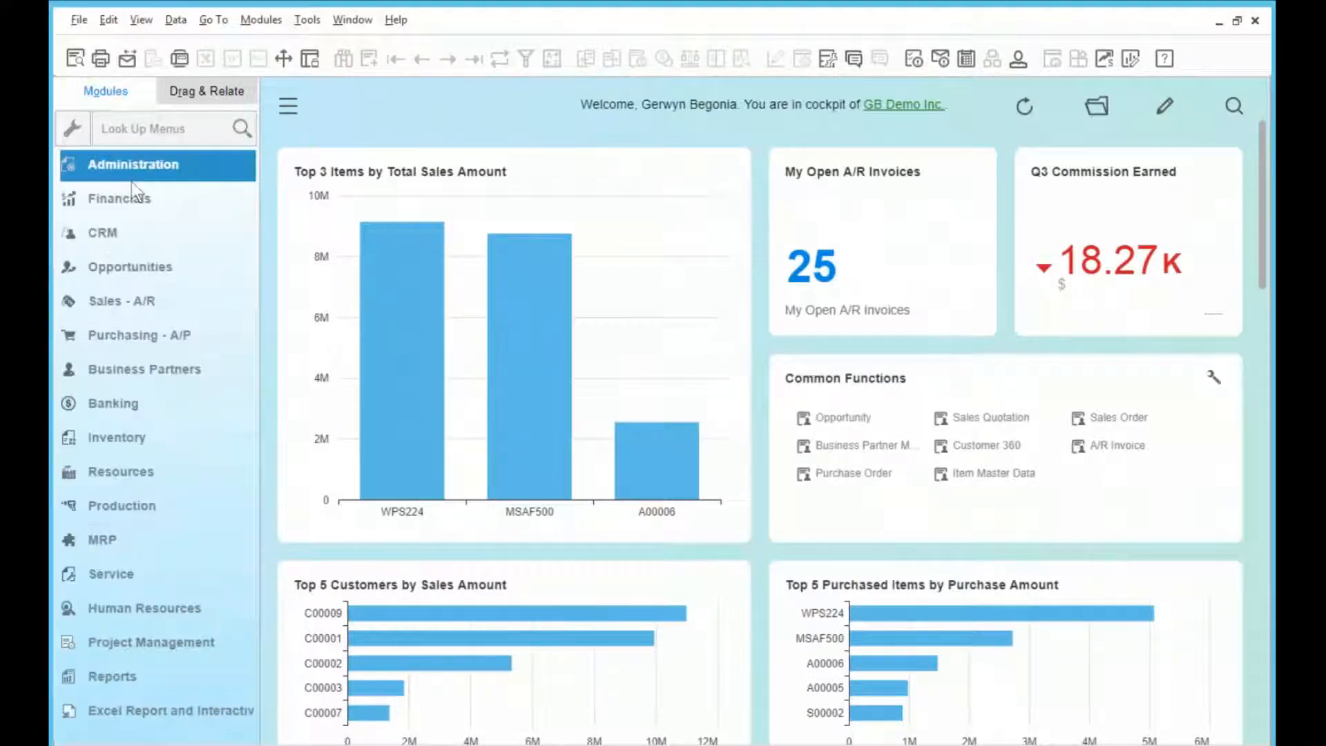
pyautogui.click(163, 445)
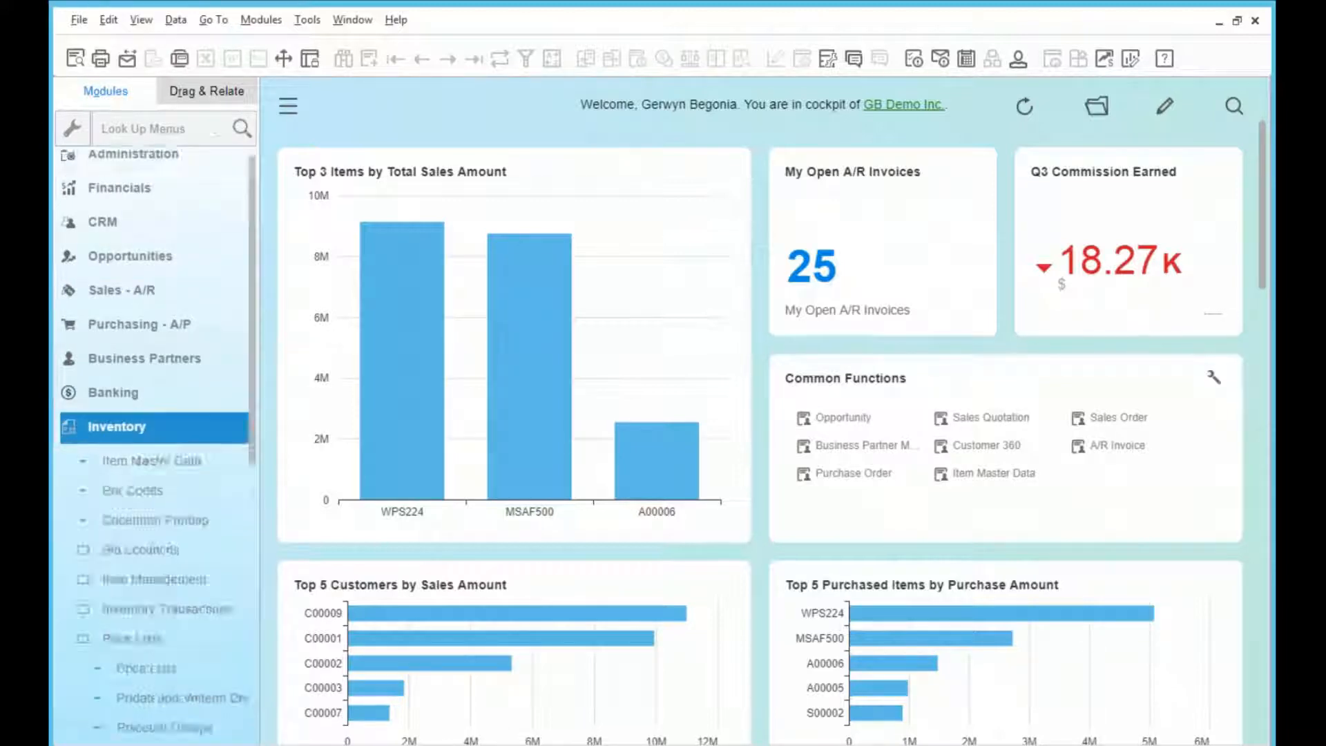
pyautogui.click(152, 200)
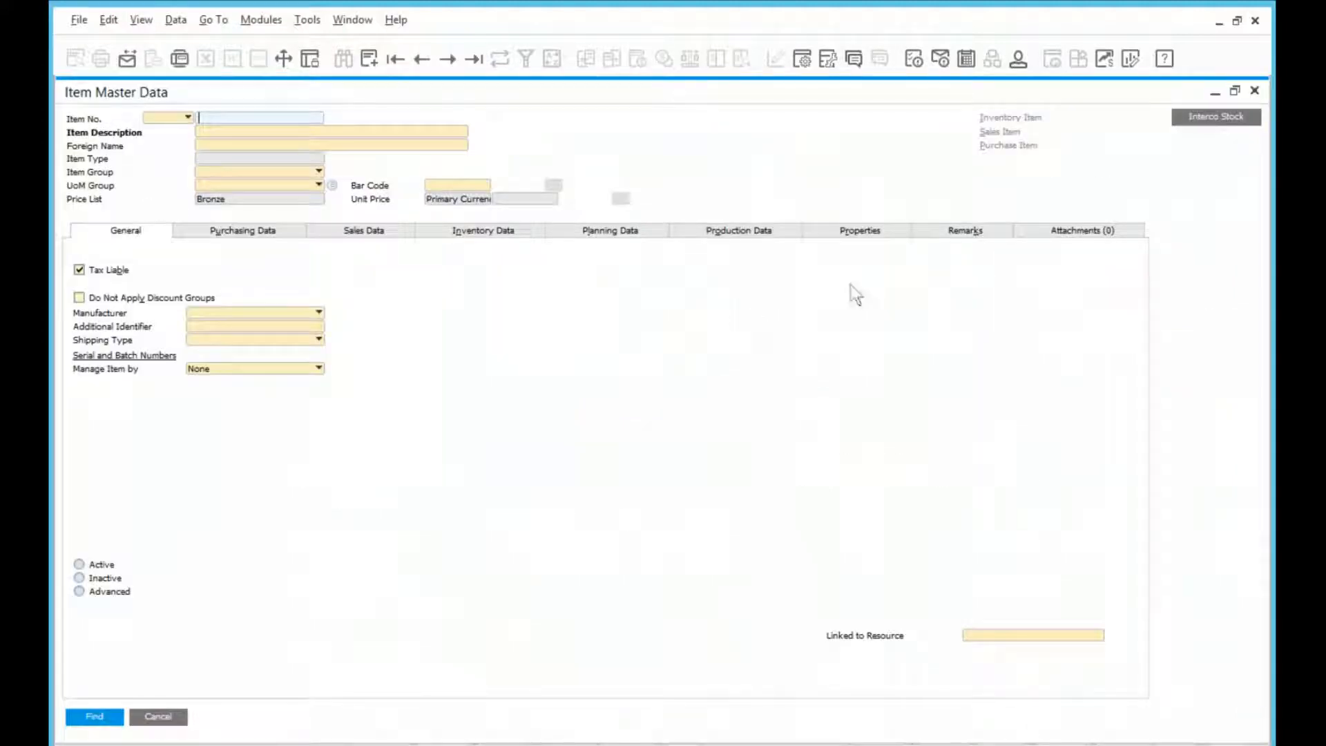
# Find item A00015 and review the bar codes assigned to its 12Pack, 24Pack, 6Pack and Each units without changing them.
pyautogui.write('a00015')
pyautogui.press('Return')
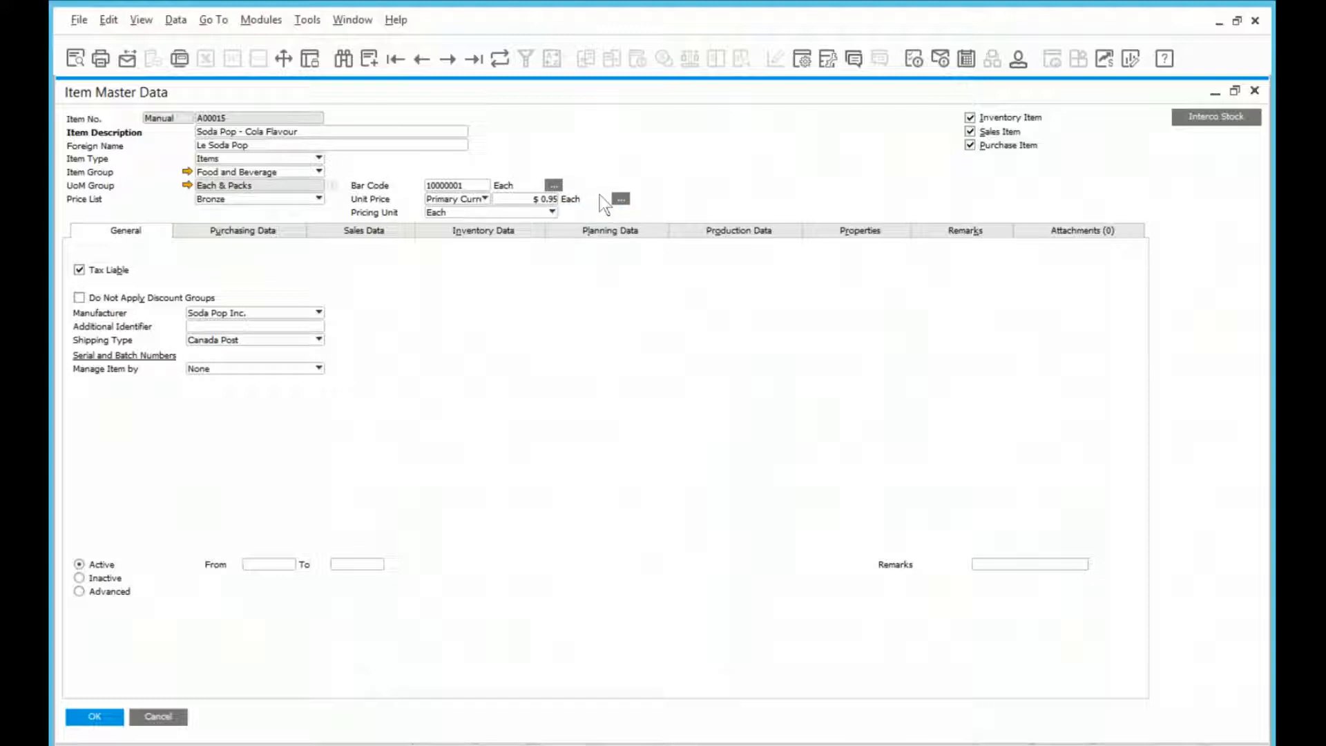
pyautogui.click(554, 186)
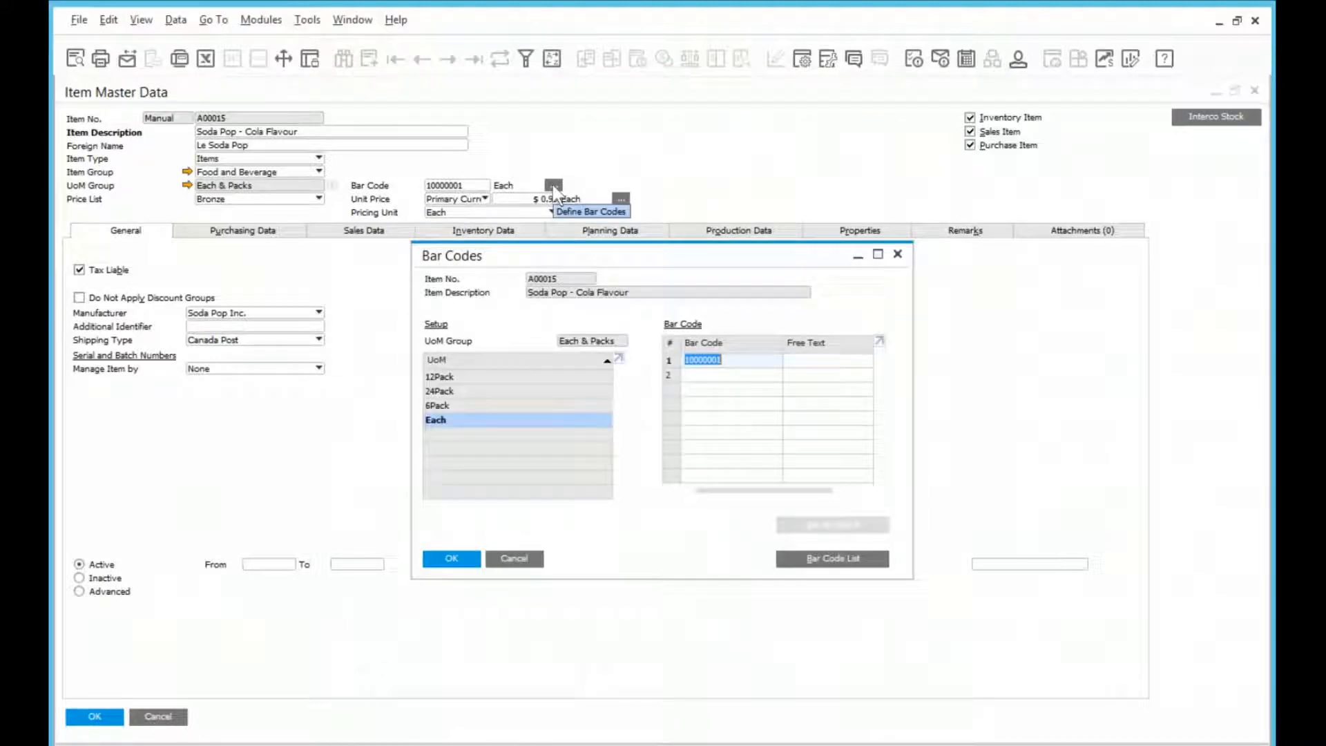
pyautogui.click(438, 380)
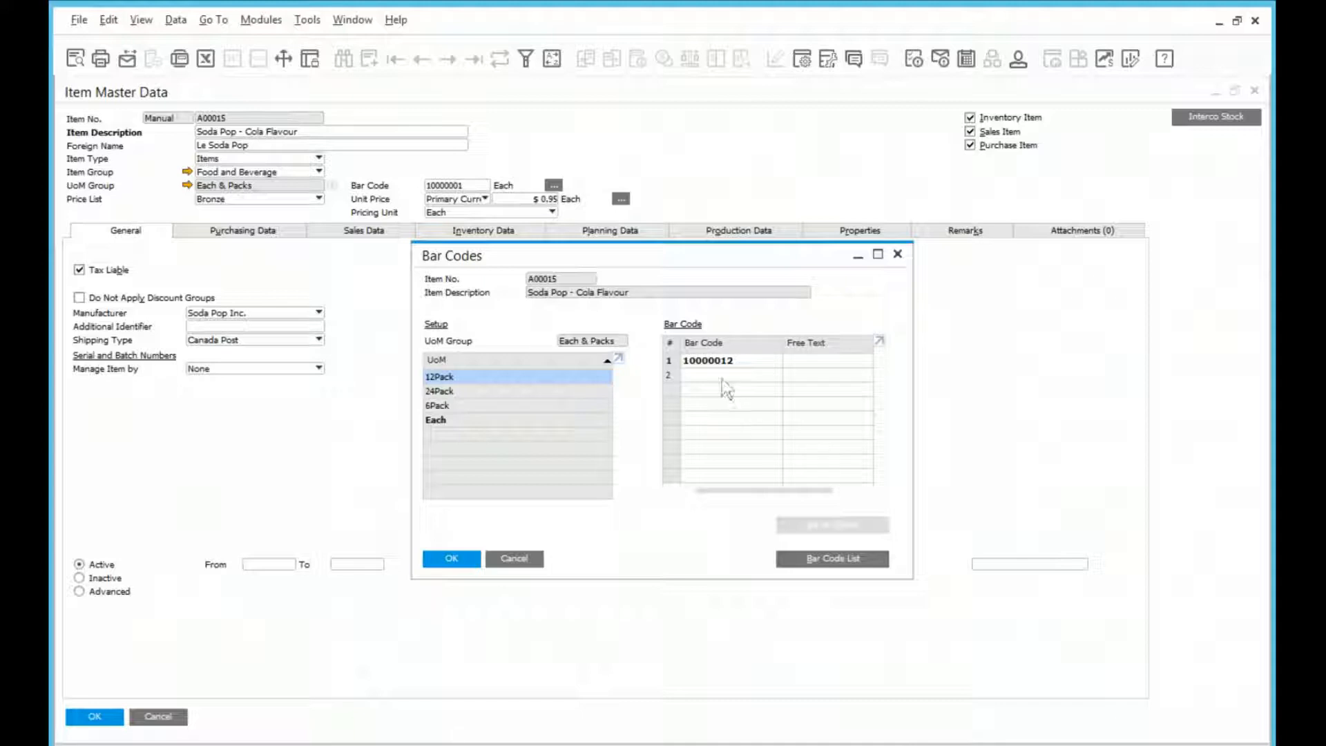
pyautogui.click(446, 392)
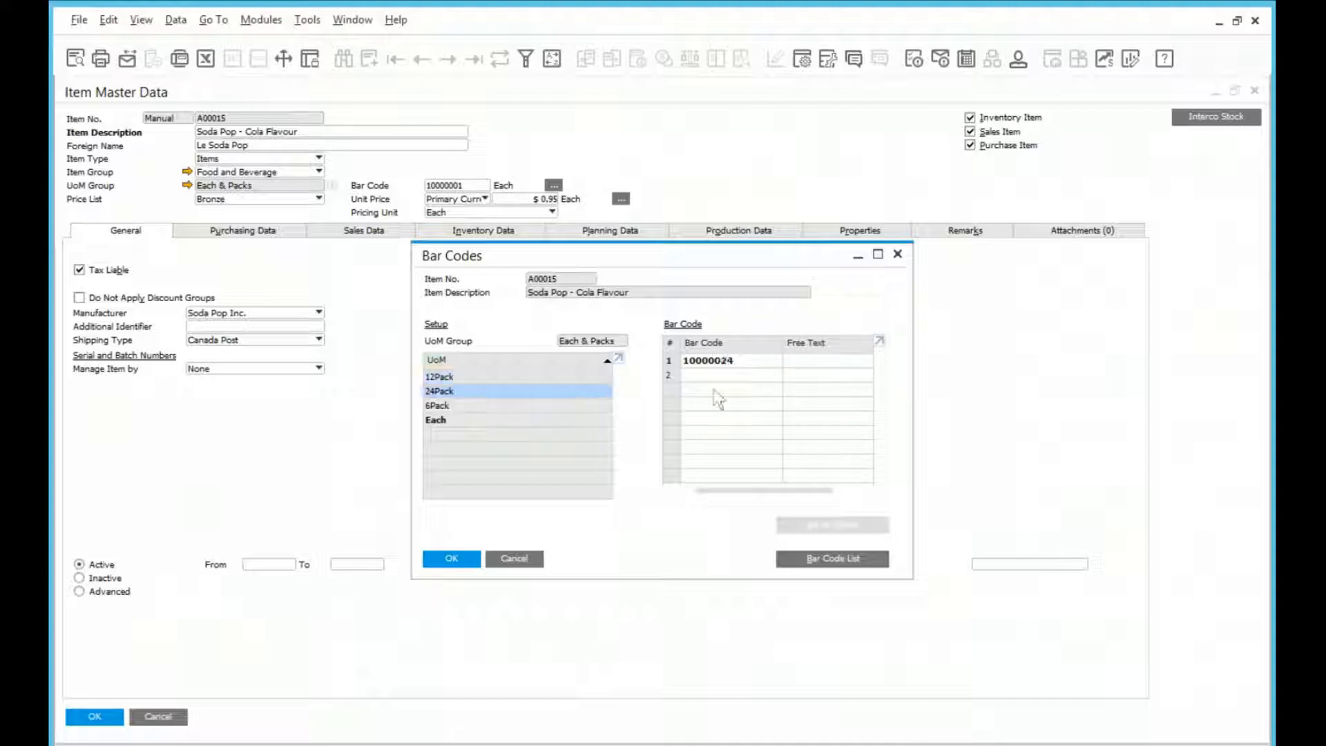
pyautogui.click(449, 406)
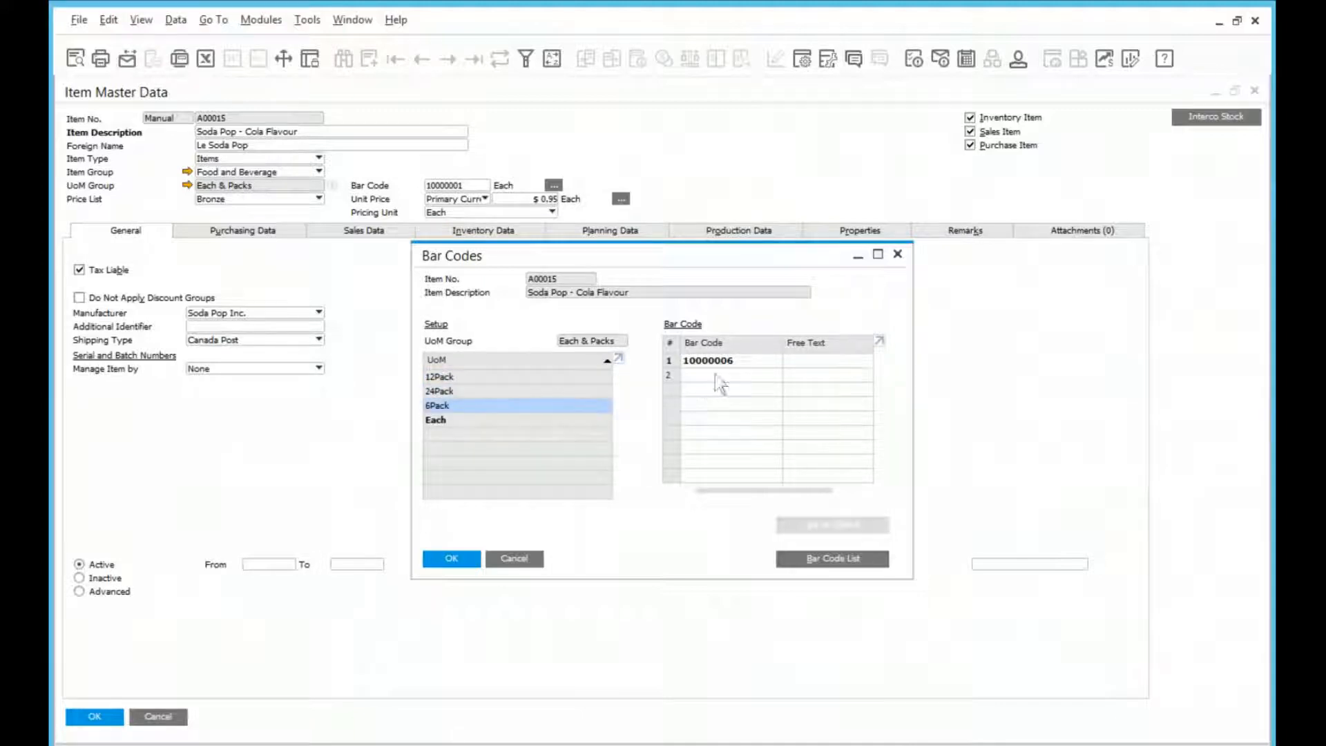
pyautogui.click(458, 419)
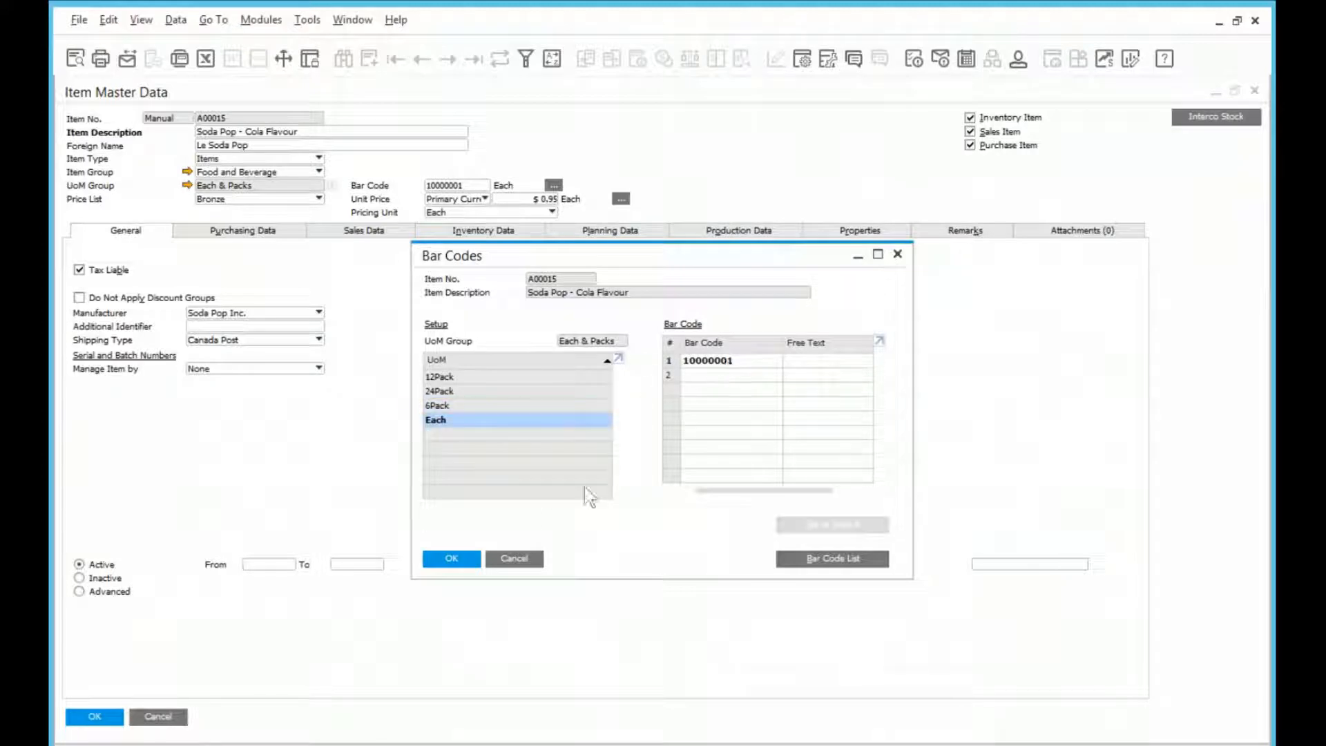
pyautogui.click(529, 564)
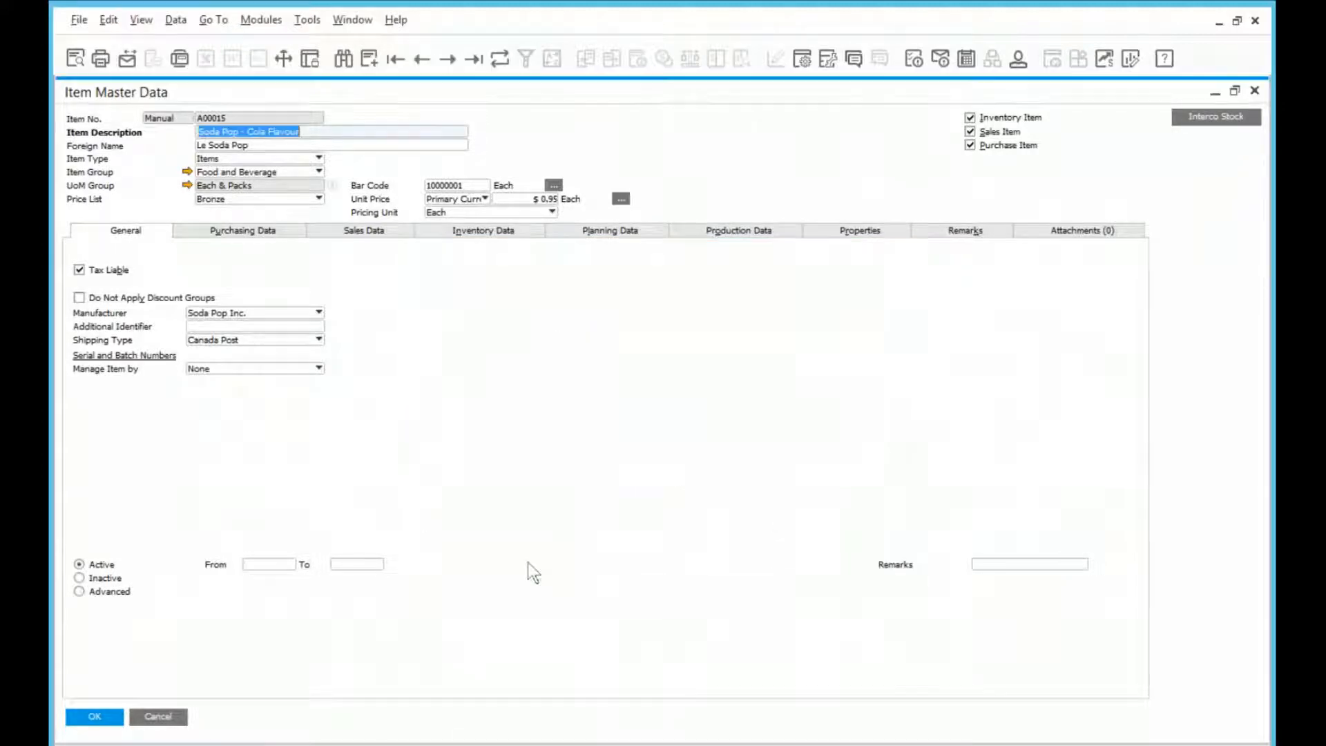
# Switch the item's displayed price list to MSRP and open its UoM prices.
pyautogui.click(202, 200)
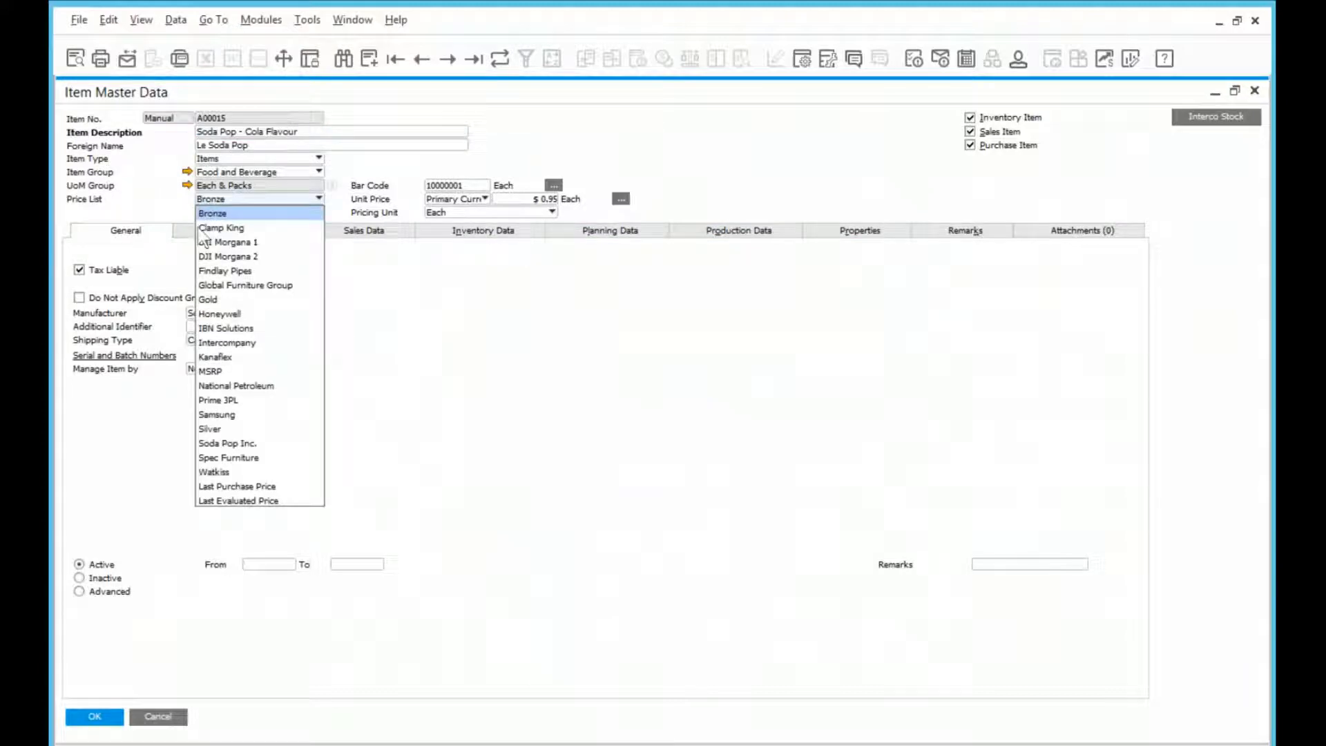
pyautogui.click(211, 372)
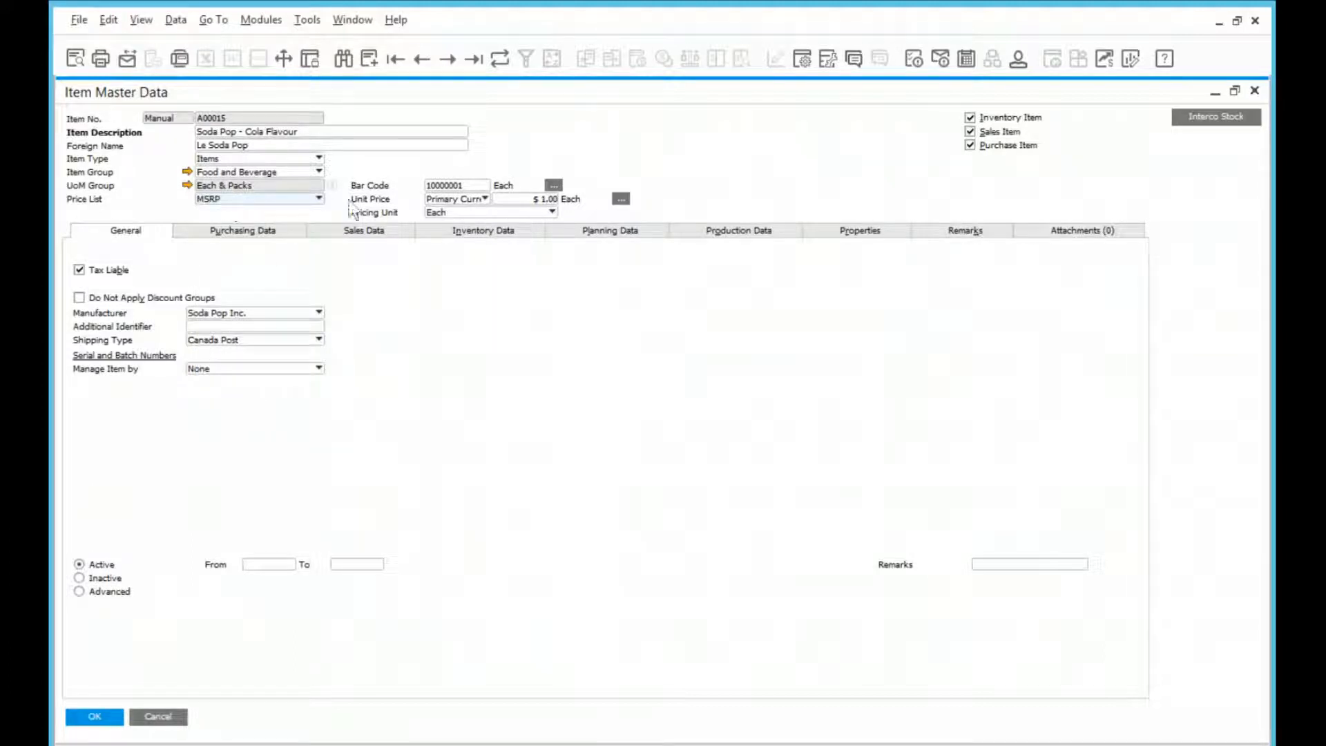
pyautogui.click(621, 200)
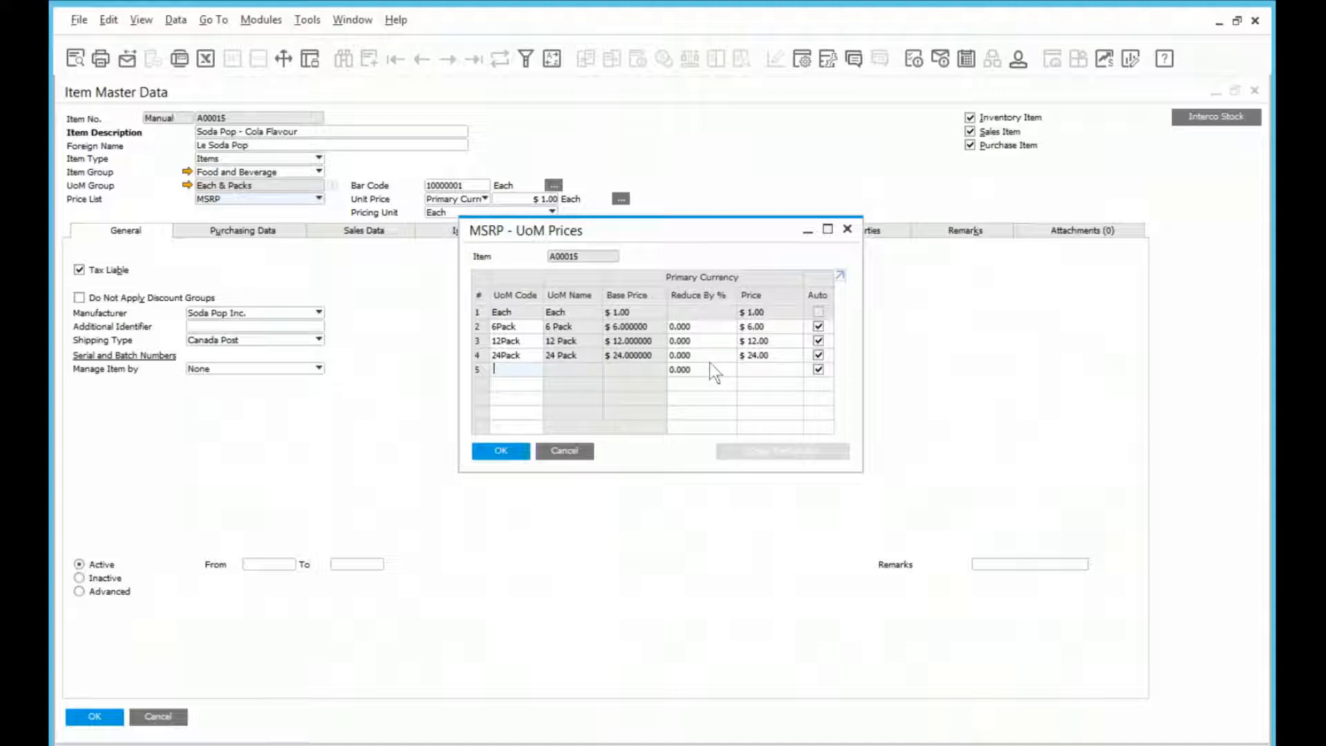
# Set the 6Pack price reduction to 2% in the MSRP UoM prices.
pyautogui.click(688, 328)
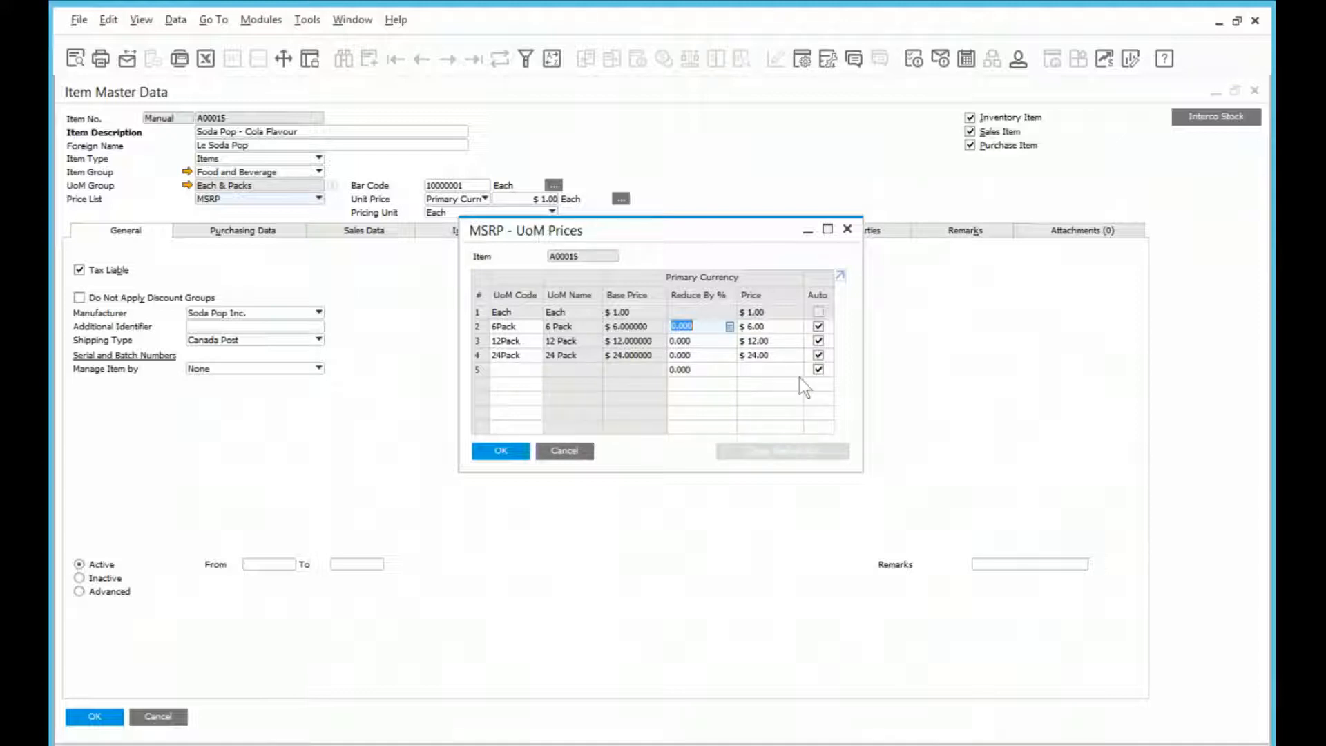
pyautogui.write('2')
pyautogui.press('Tab')
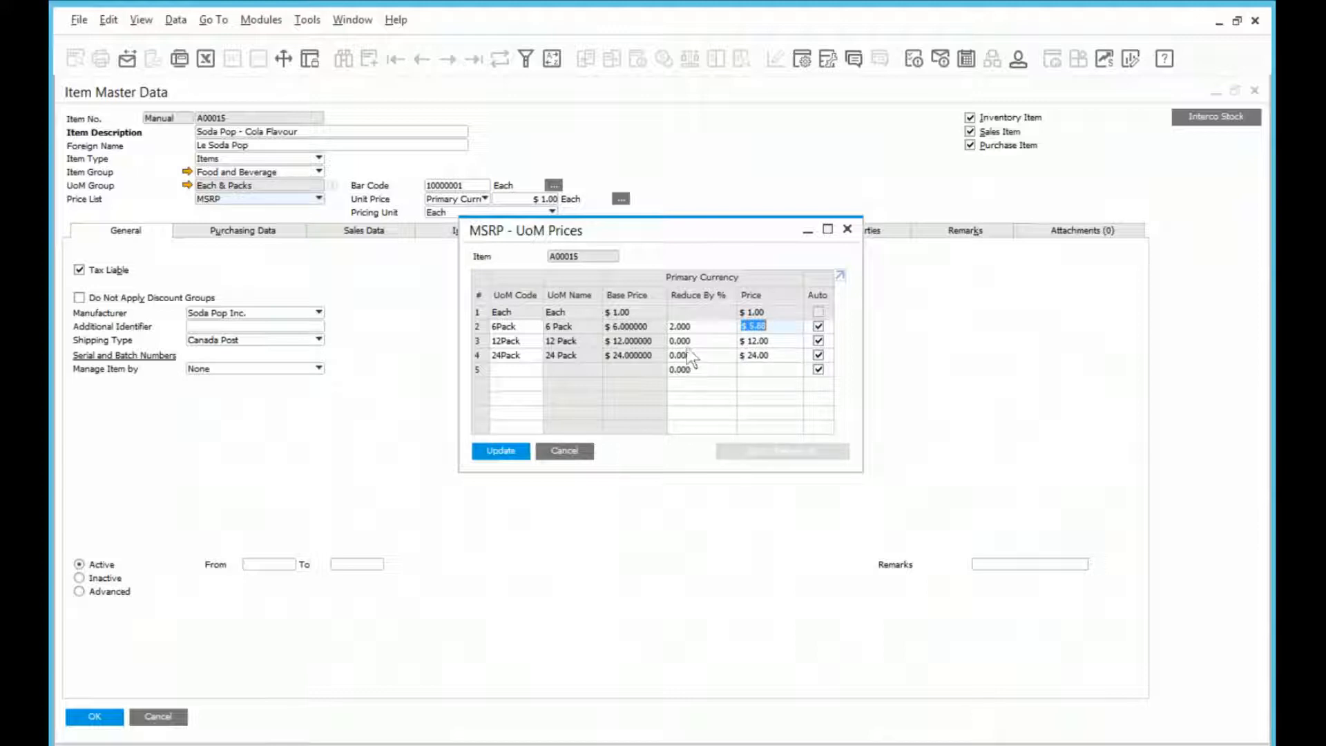
# Set the 6Pack price reduction back to 0%, update the MSRP UoM prices and close them.
pyautogui.click(693, 328)
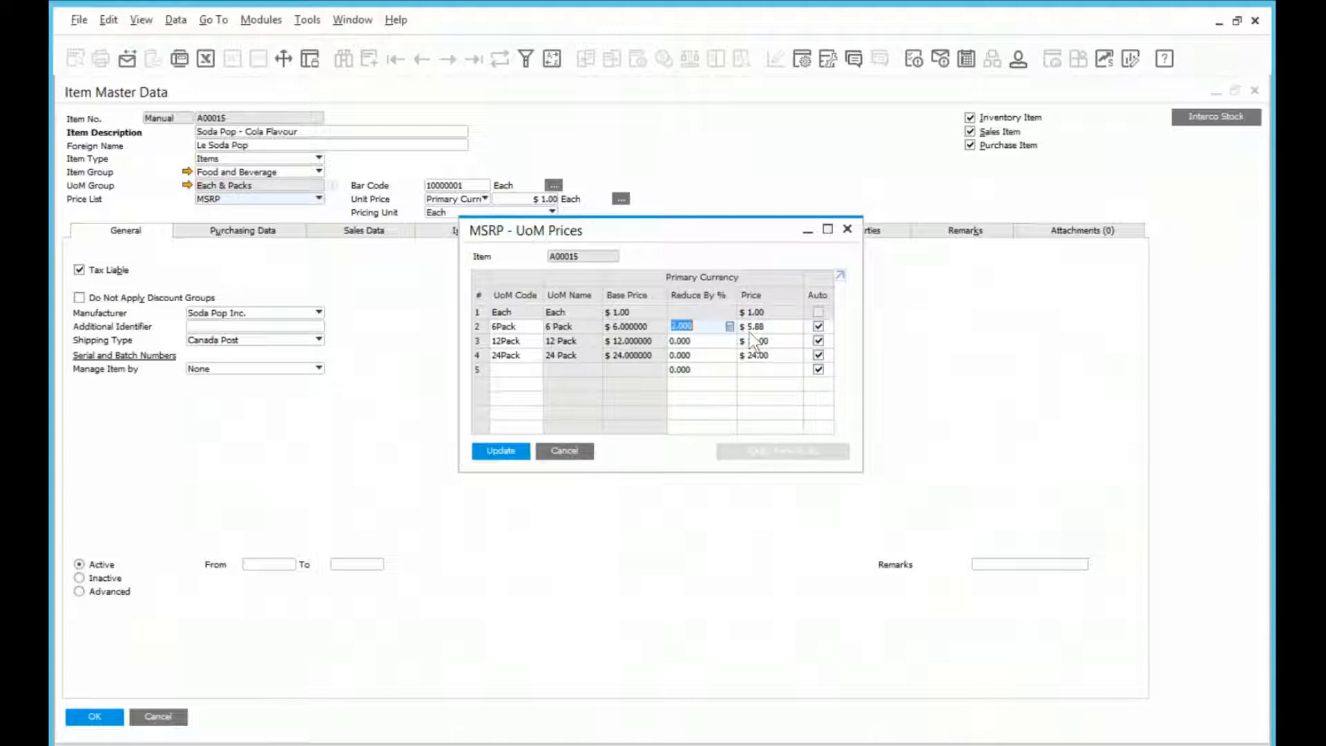
pyautogui.write('0')
pyautogui.press('Tab')
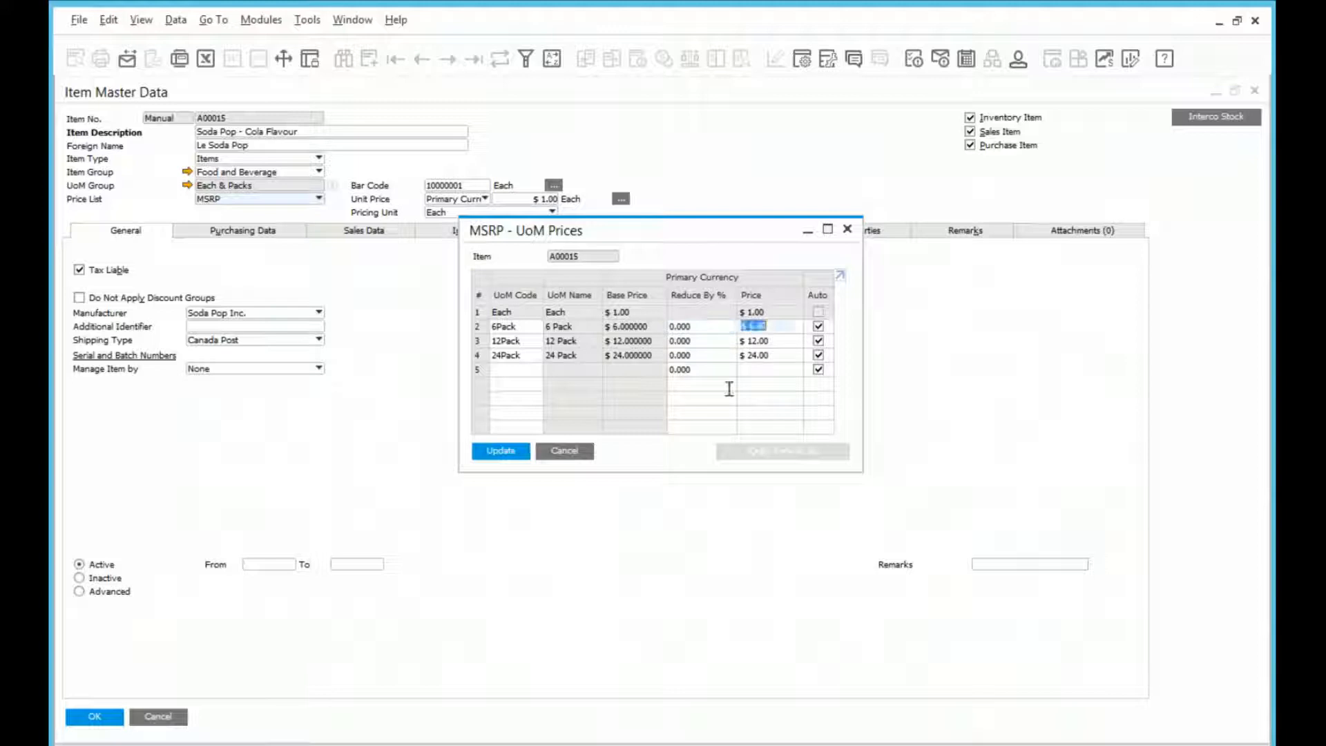
pyautogui.click(503, 453)
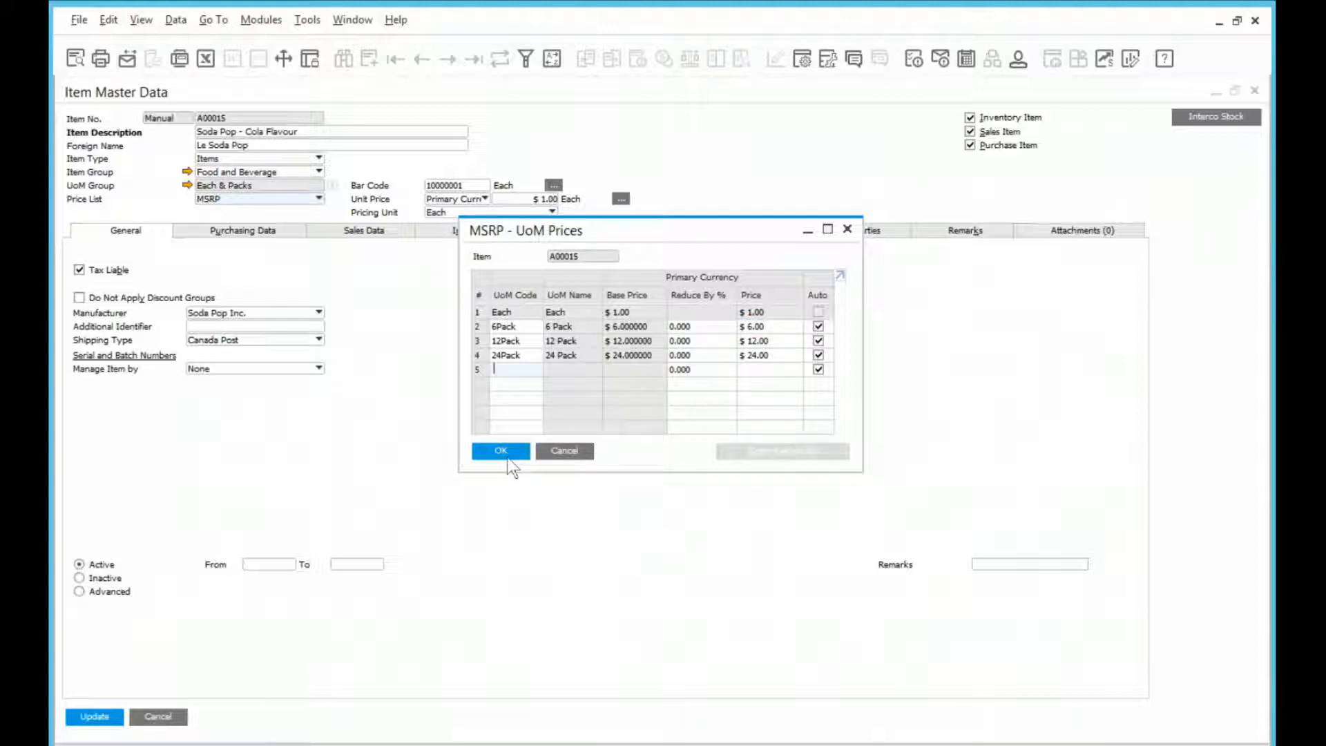
pyautogui.click(509, 460)
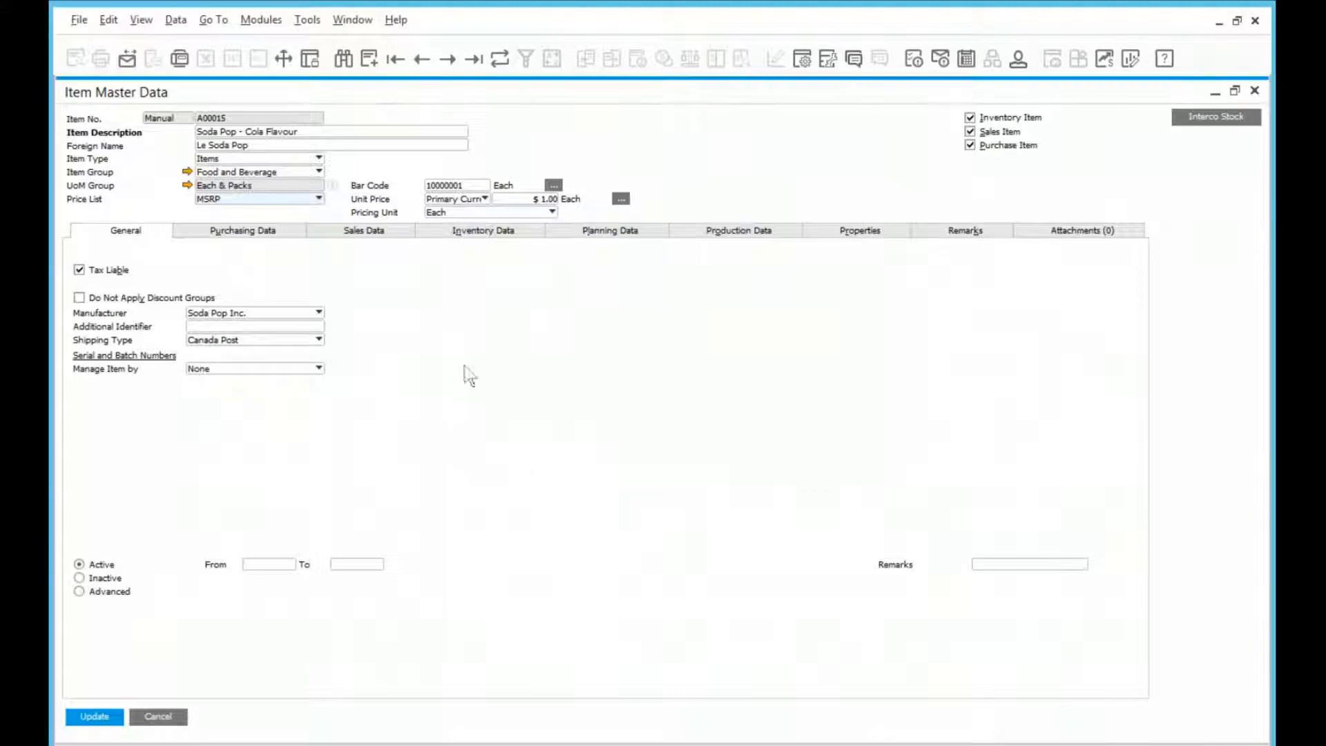
# Review the item's purchasing UoM and package types, comparing the 24Pack, 12Pack and 6Pack dimensions, and close them without changes.
pyautogui.click(282, 234)
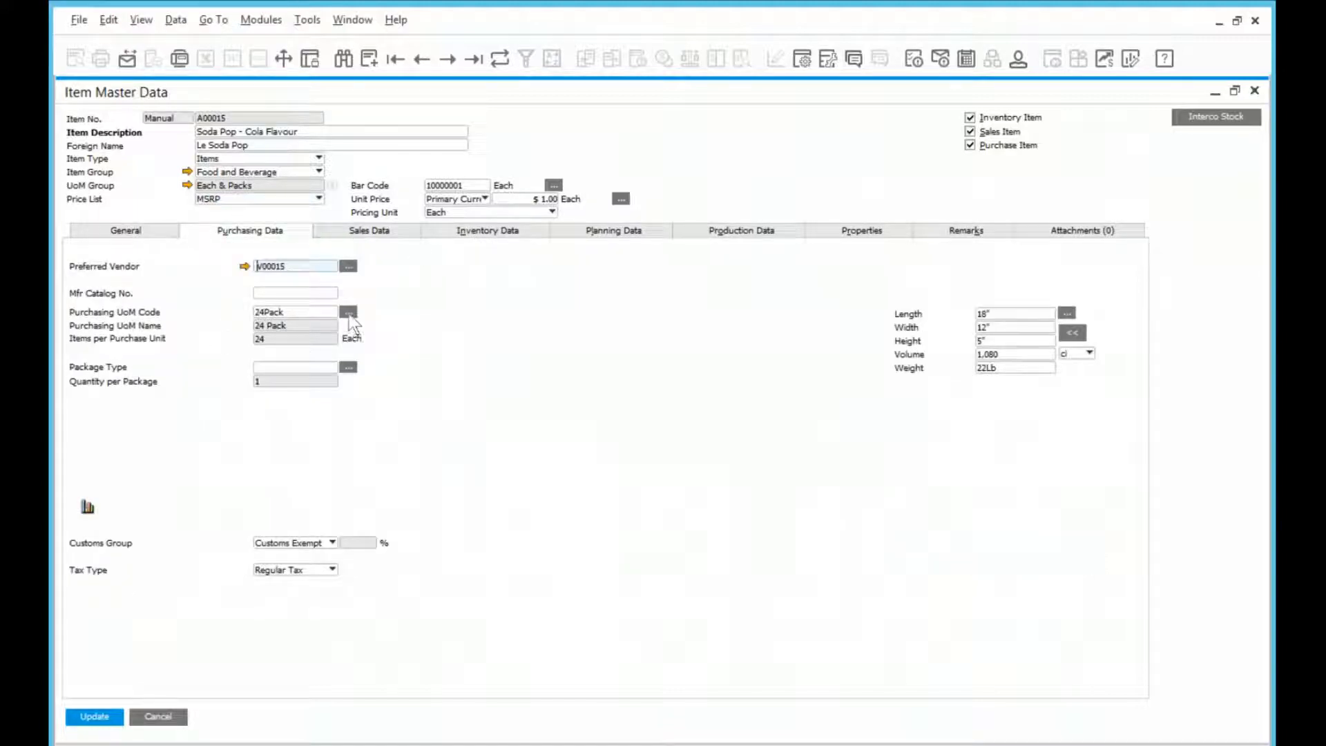
pyautogui.click(349, 313)
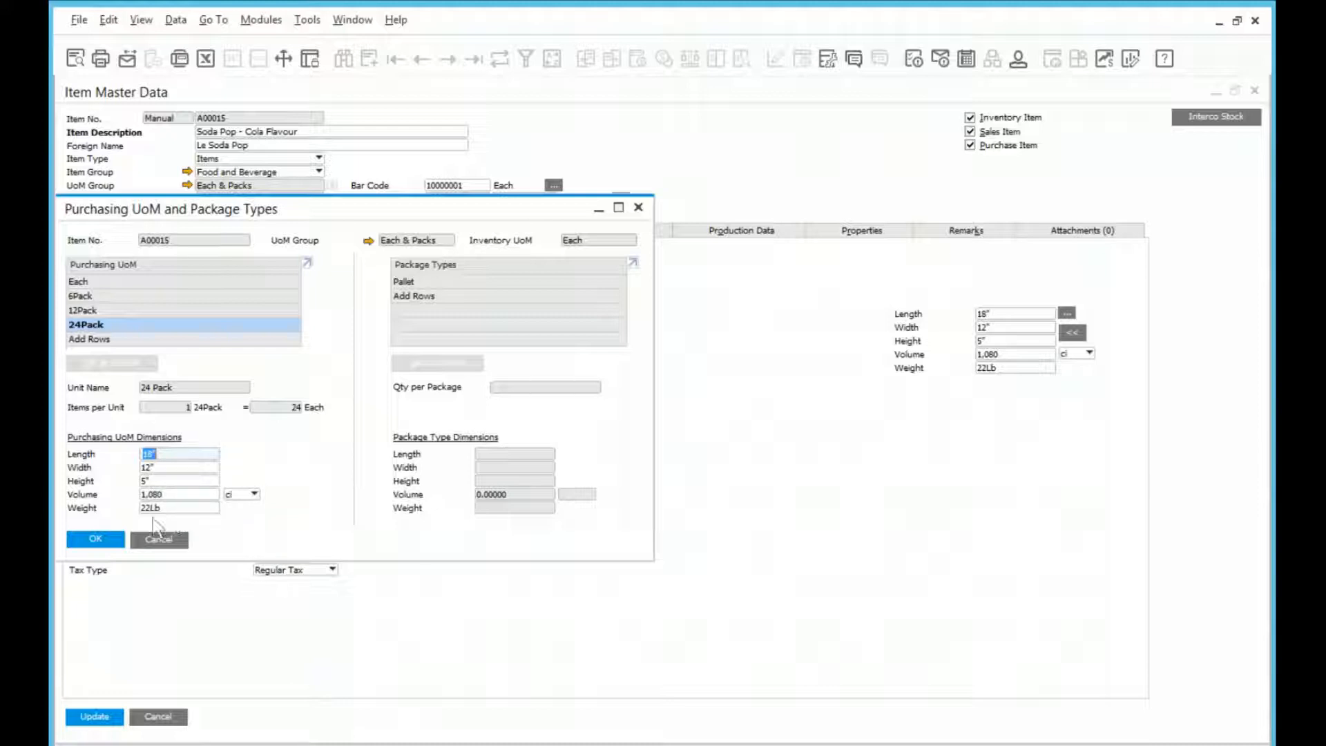
pyautogui.click(93, 311)
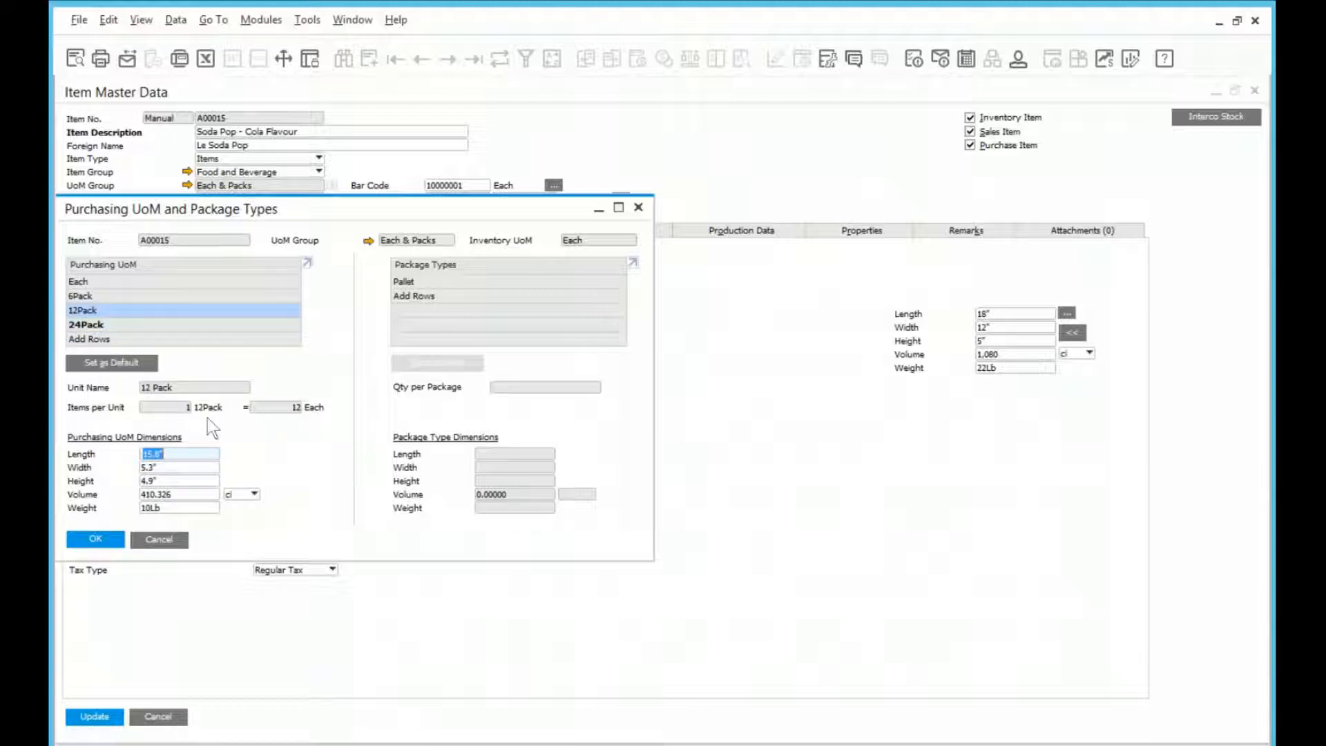
pyautogui.click(97, 297)
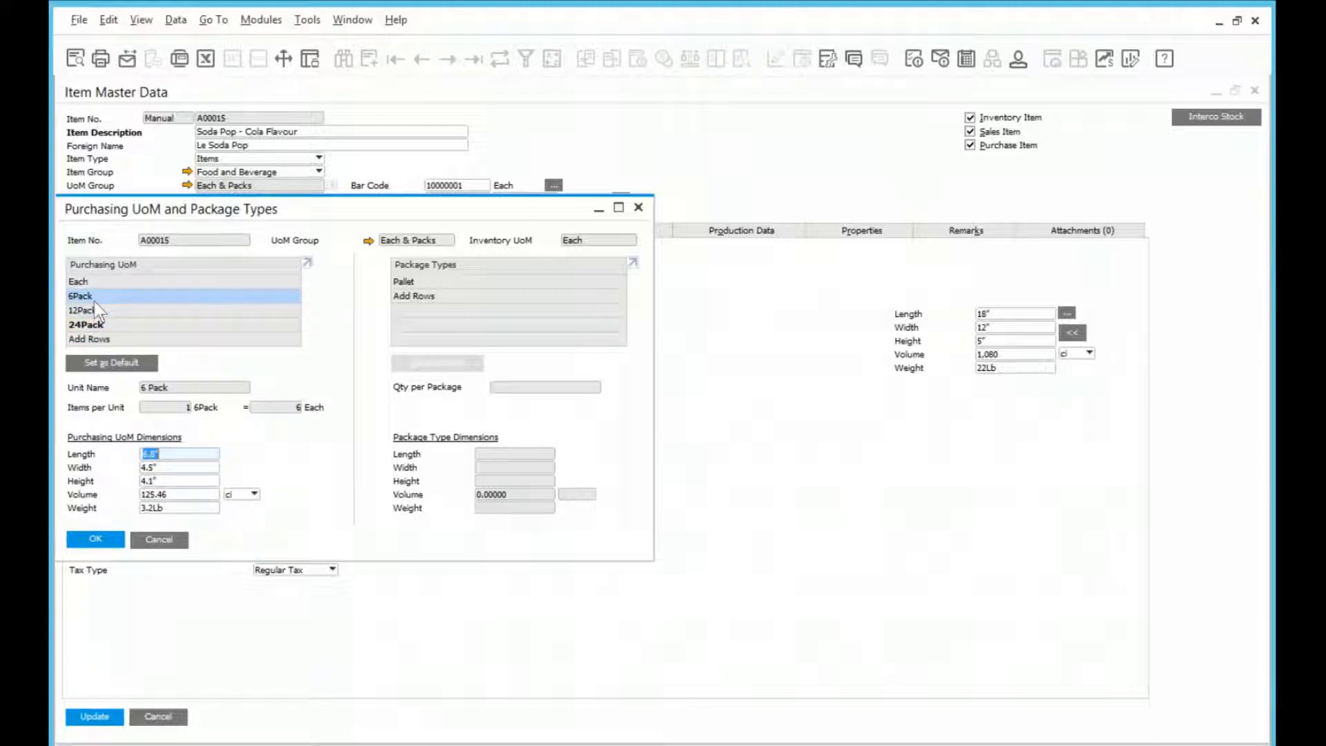
pyautogui.click(147, 542)
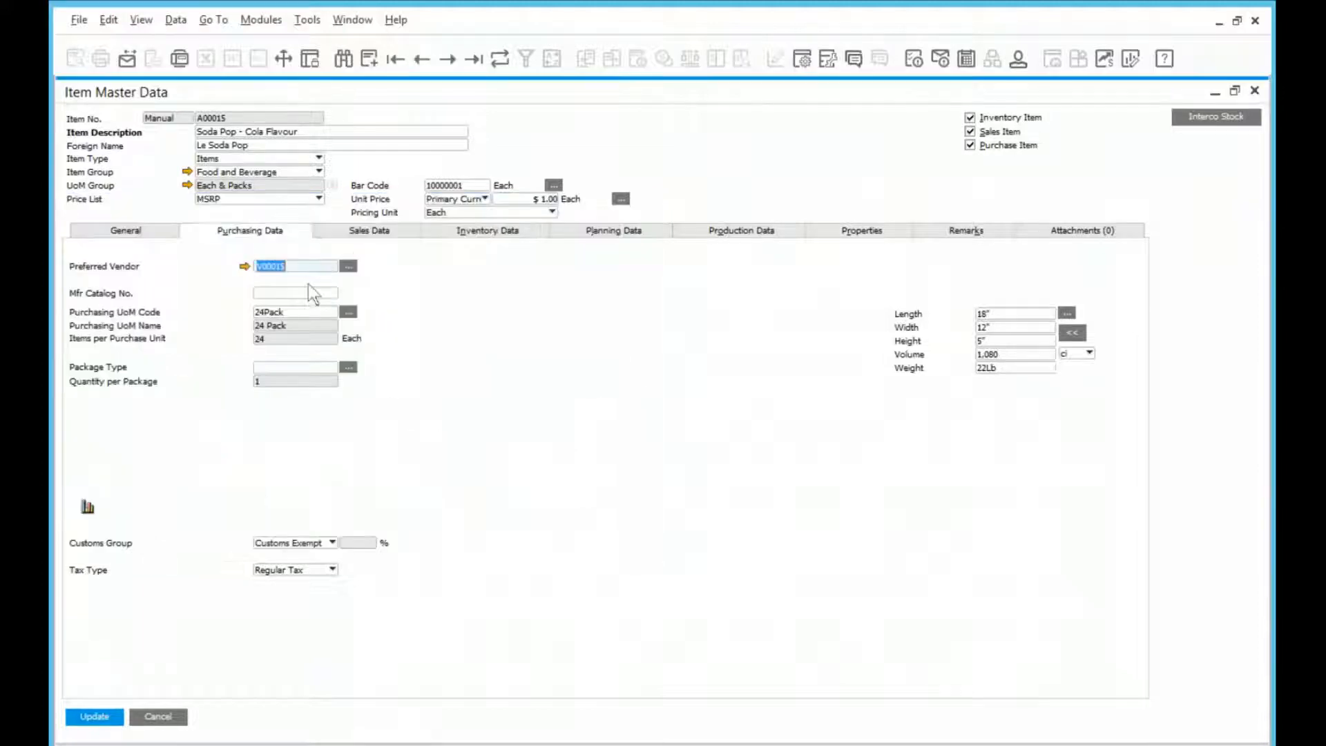
# Compare the item's purchasing and sales data, examine the sales UoM and package types, and close them without changes.
pyautogui.click(369, 230)
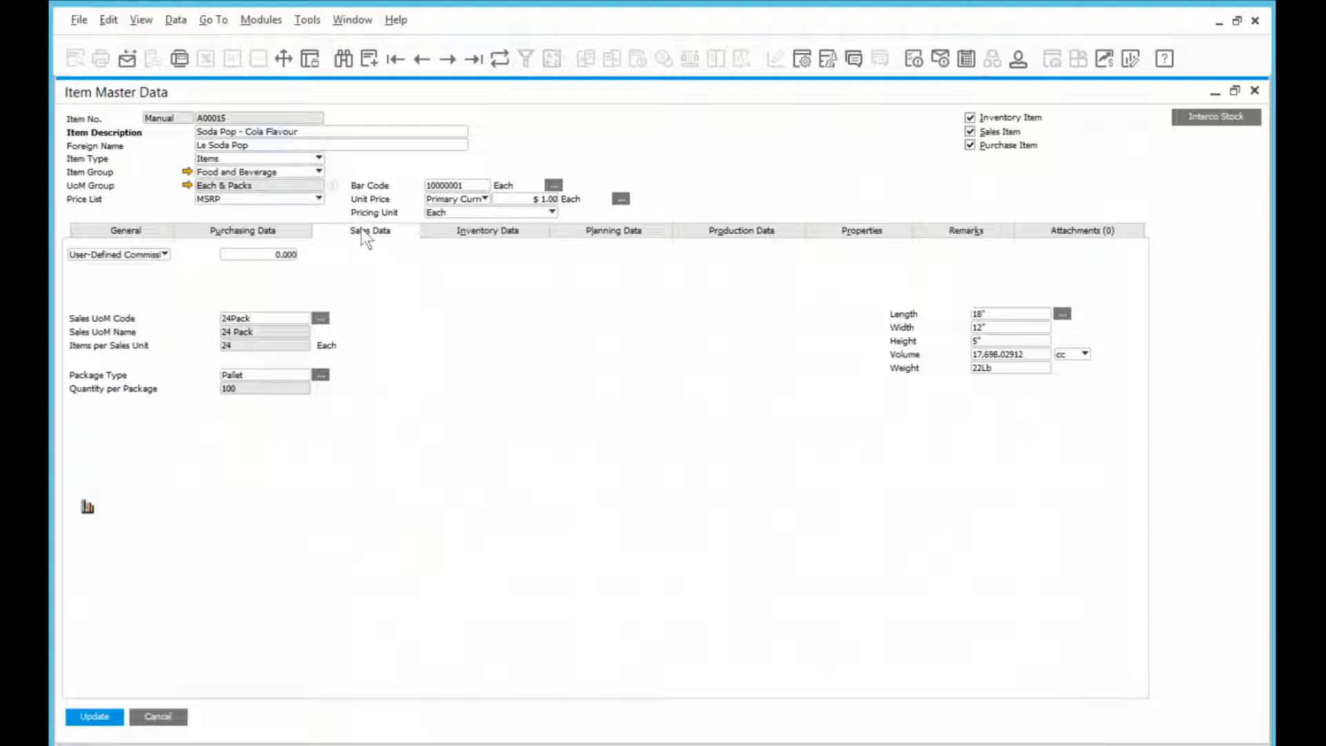
pyautogui.click(267, 228)
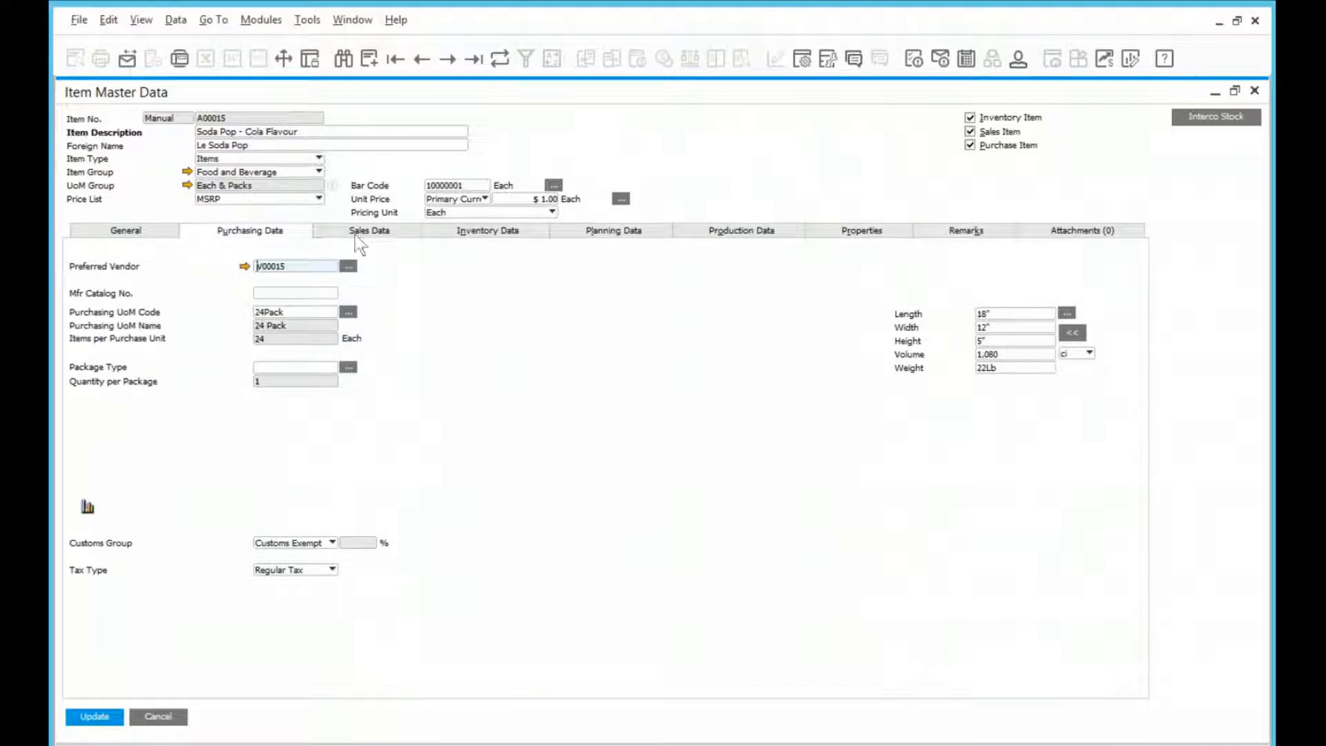
pyautogui.click(365, 233)
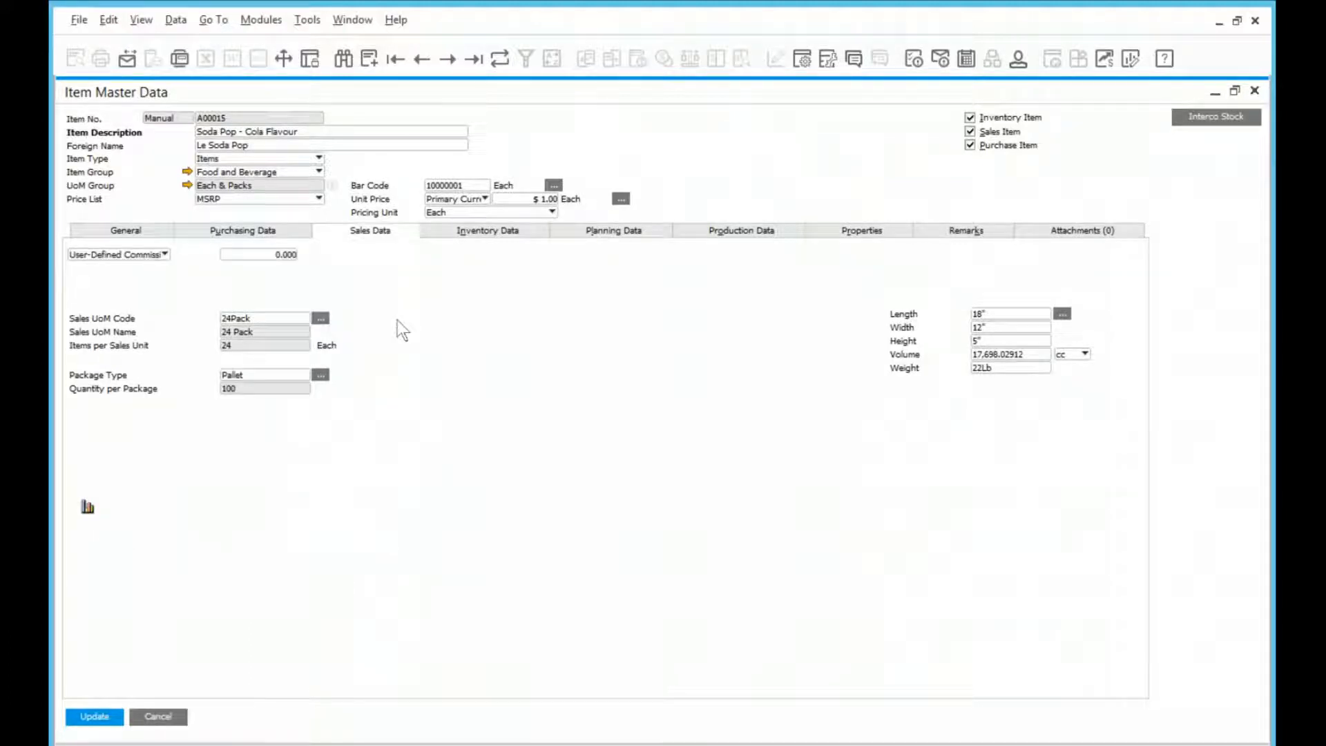
pyautogui.click(320, 318)
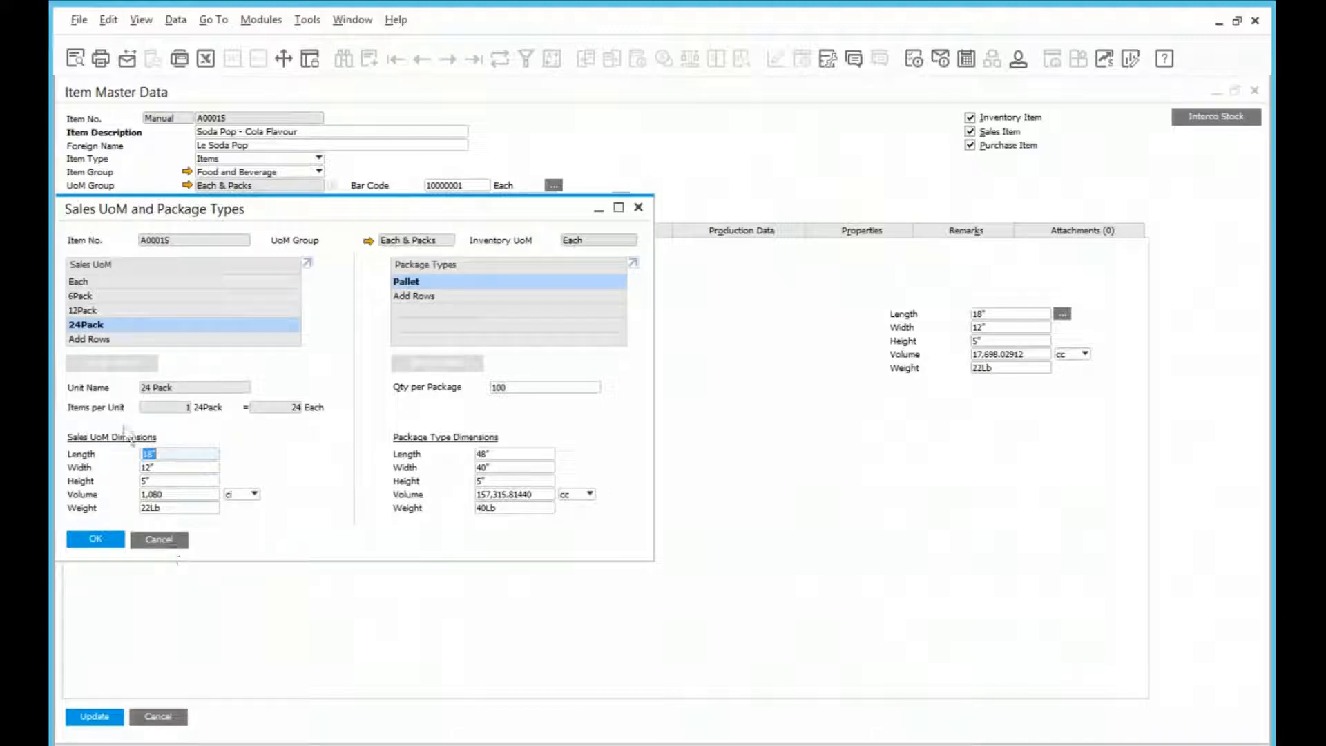
pyautogui.click(146, 541)
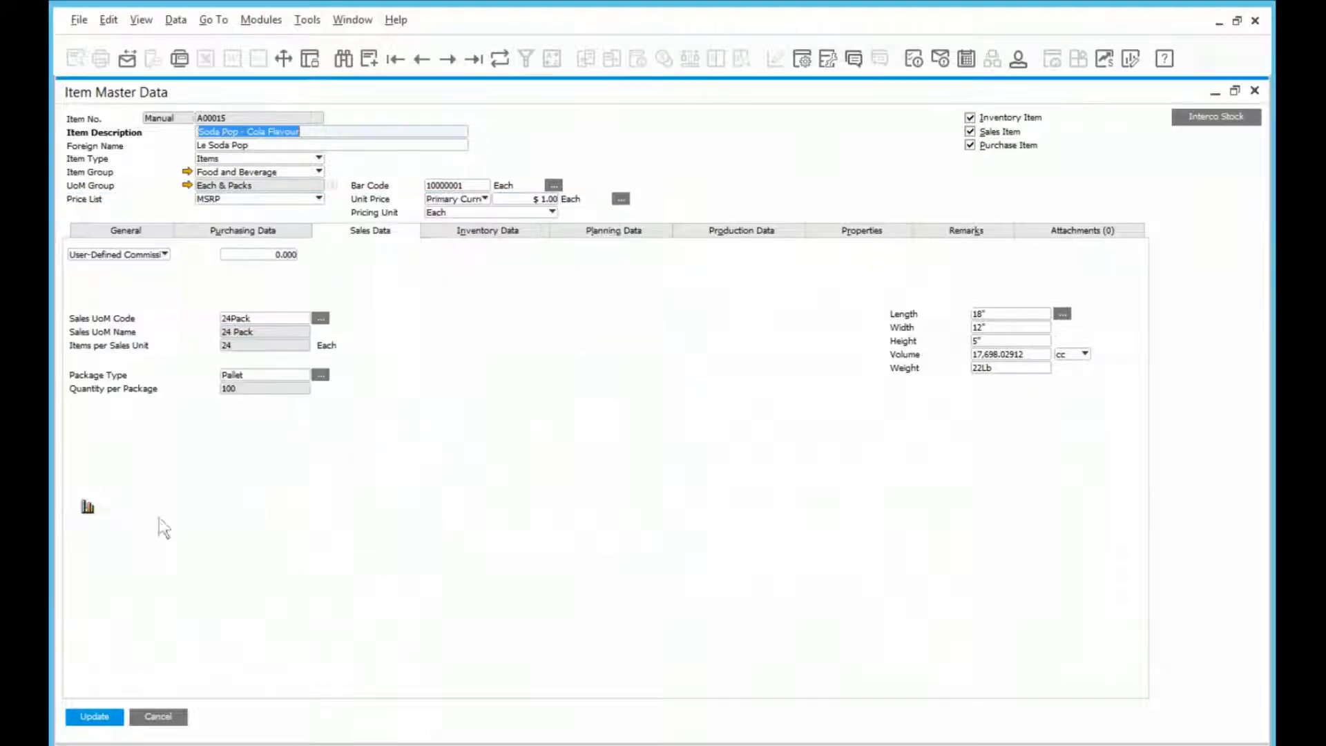
# Review the UoM fields in the item's inventory data and close the Item Master Data form without saving.
pyautogui.click(472, 234)
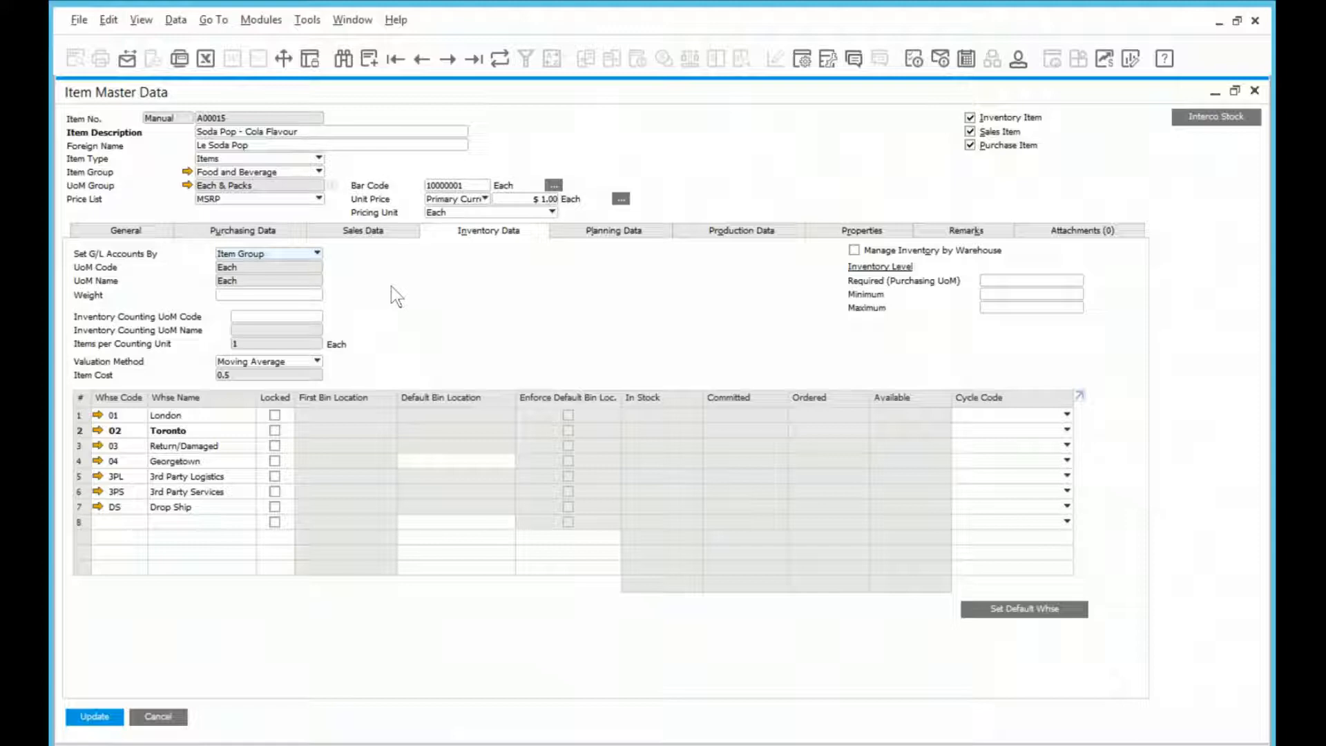
pyautogui.click(276, 295)
pyautogui.click(151, 720)
pyautogui.click(120, 166)
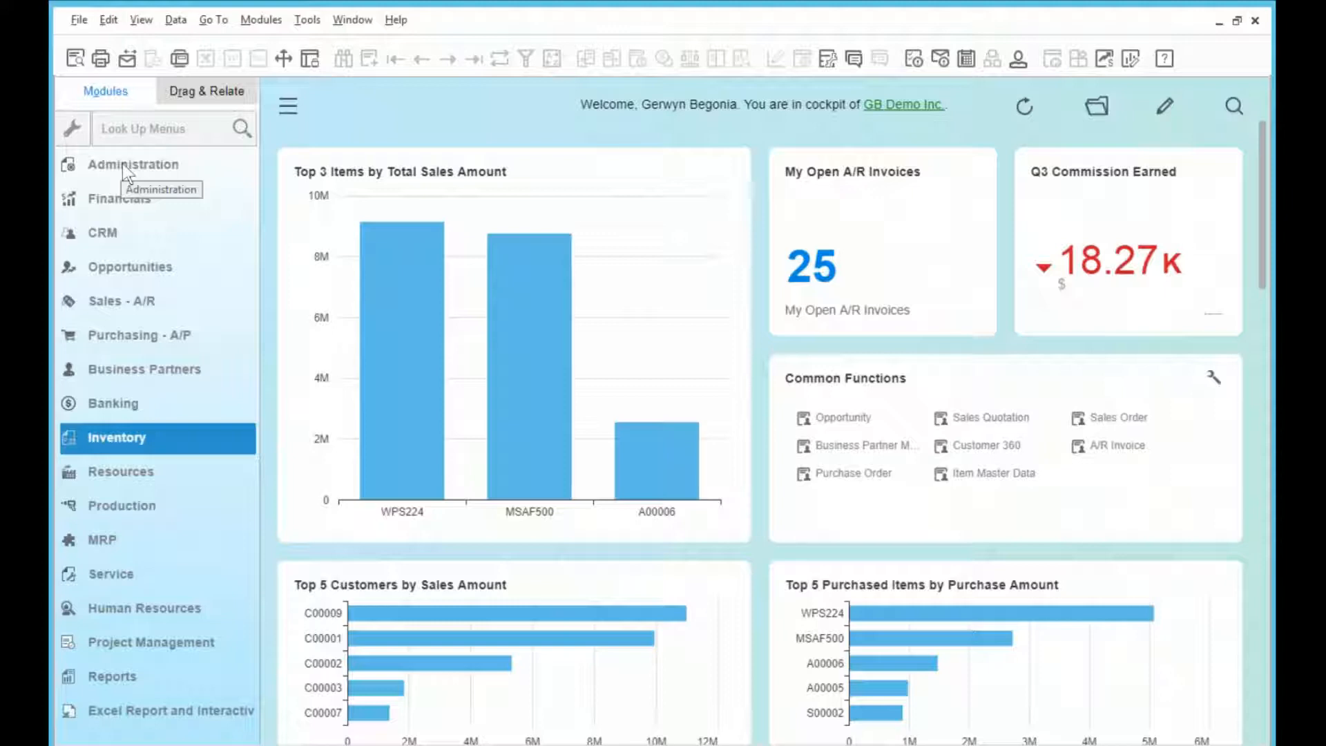
pyautogui.click(146, 304)
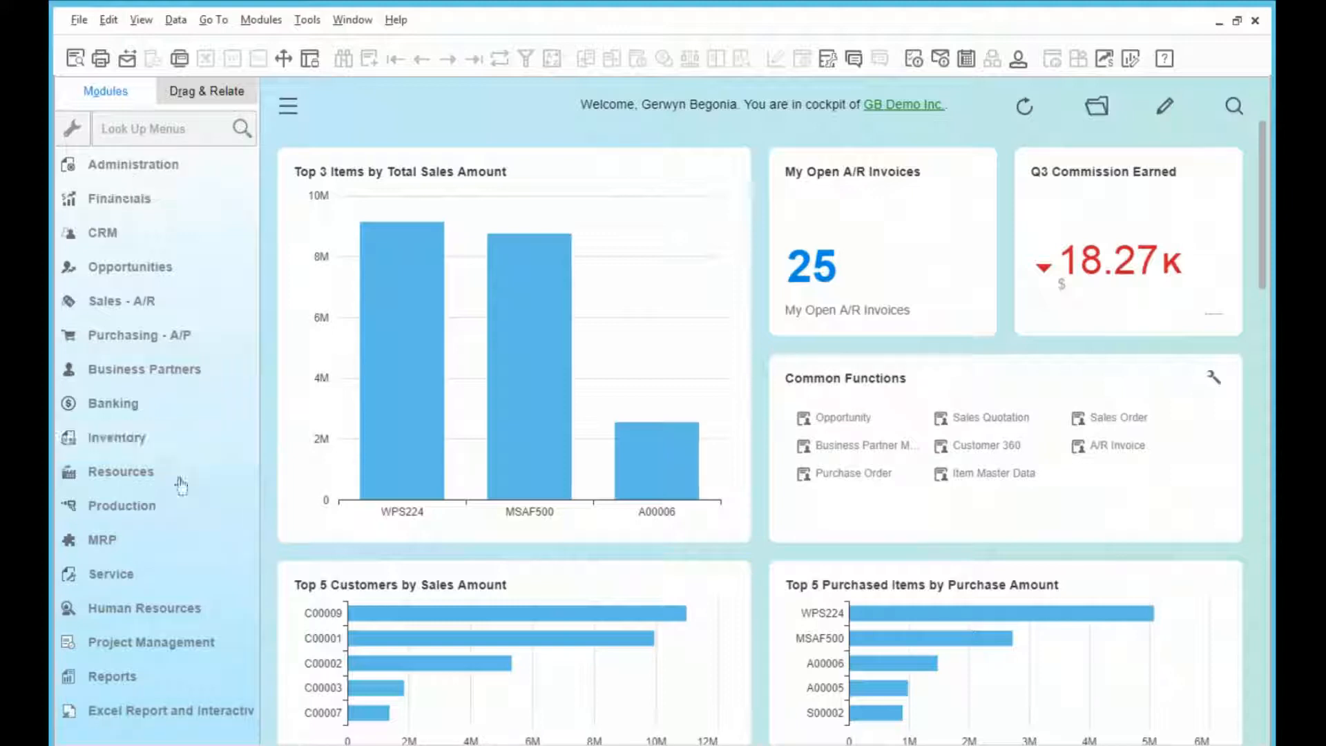
pyautogui.click(166, 482)
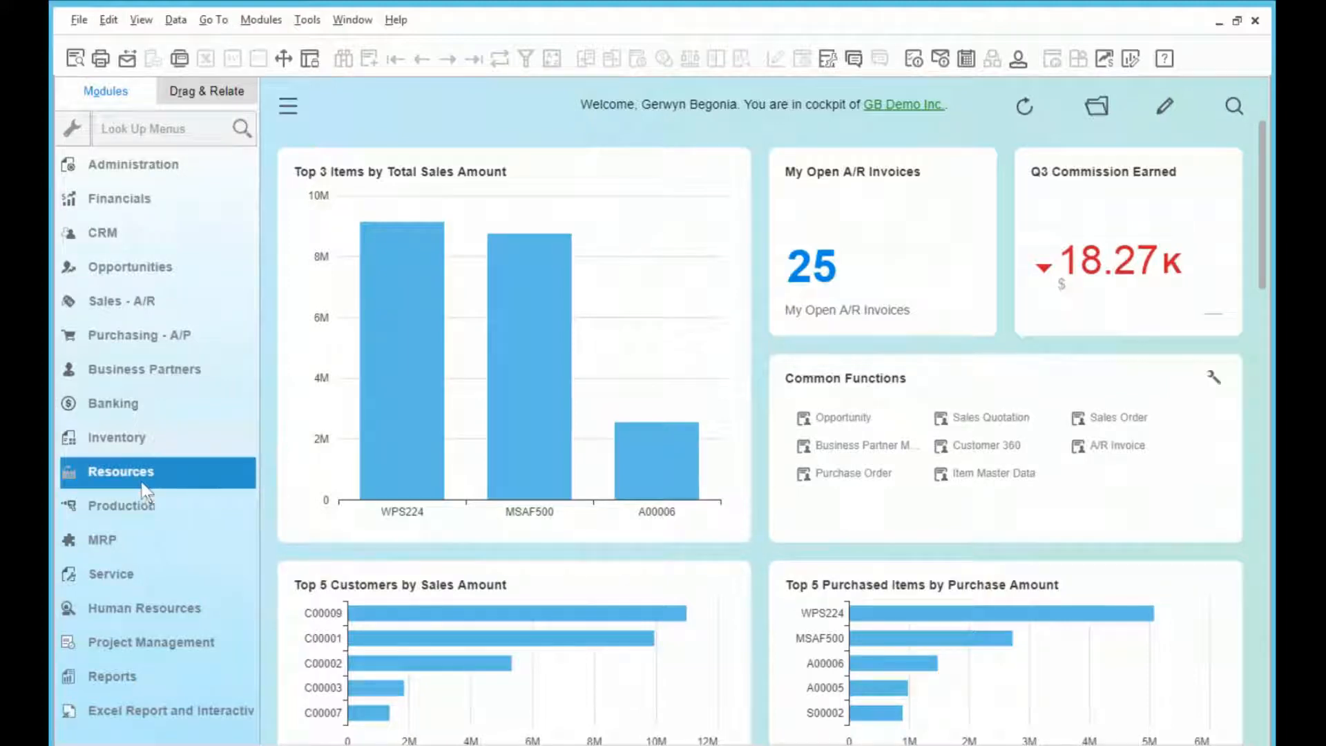
pyautogui.click(116, 510)
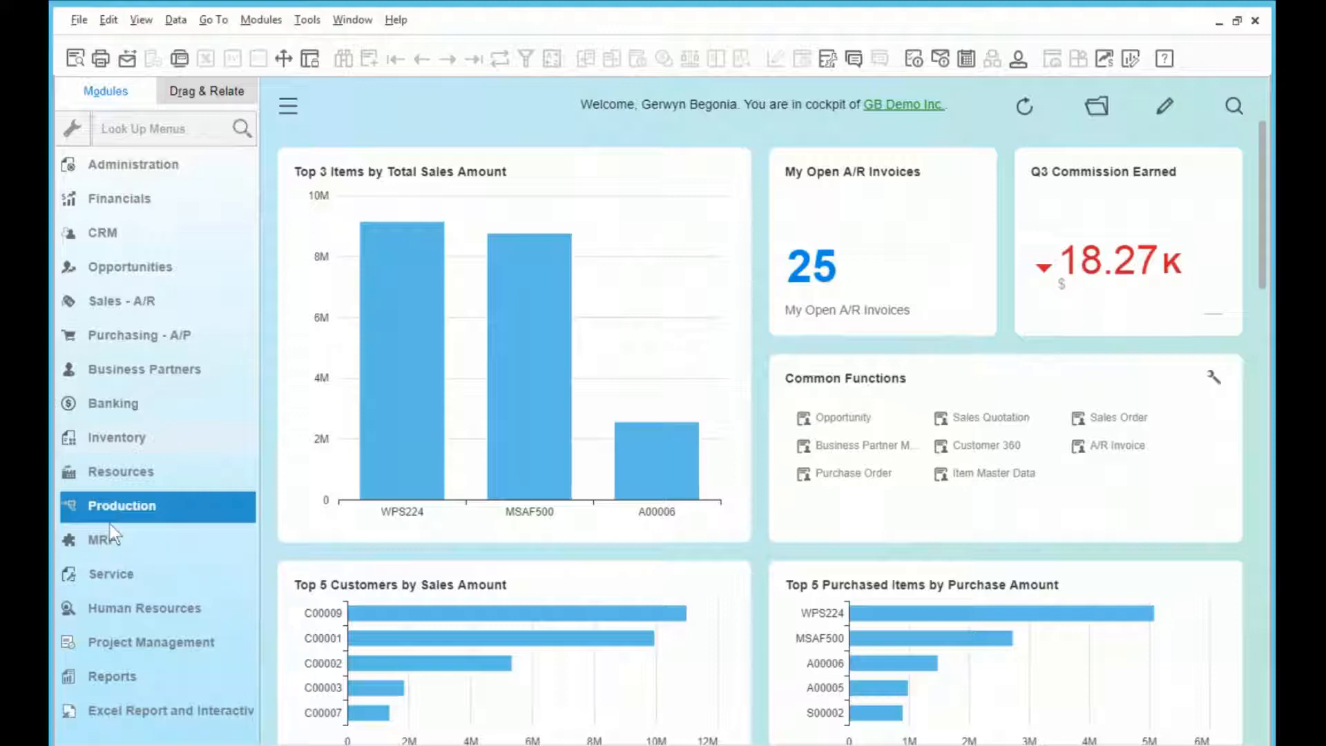
# Add a unit of measure with code 36Pack and name 36 Pack in the inventory setup, update the list and close it.
pyautogui.click(127, 170)
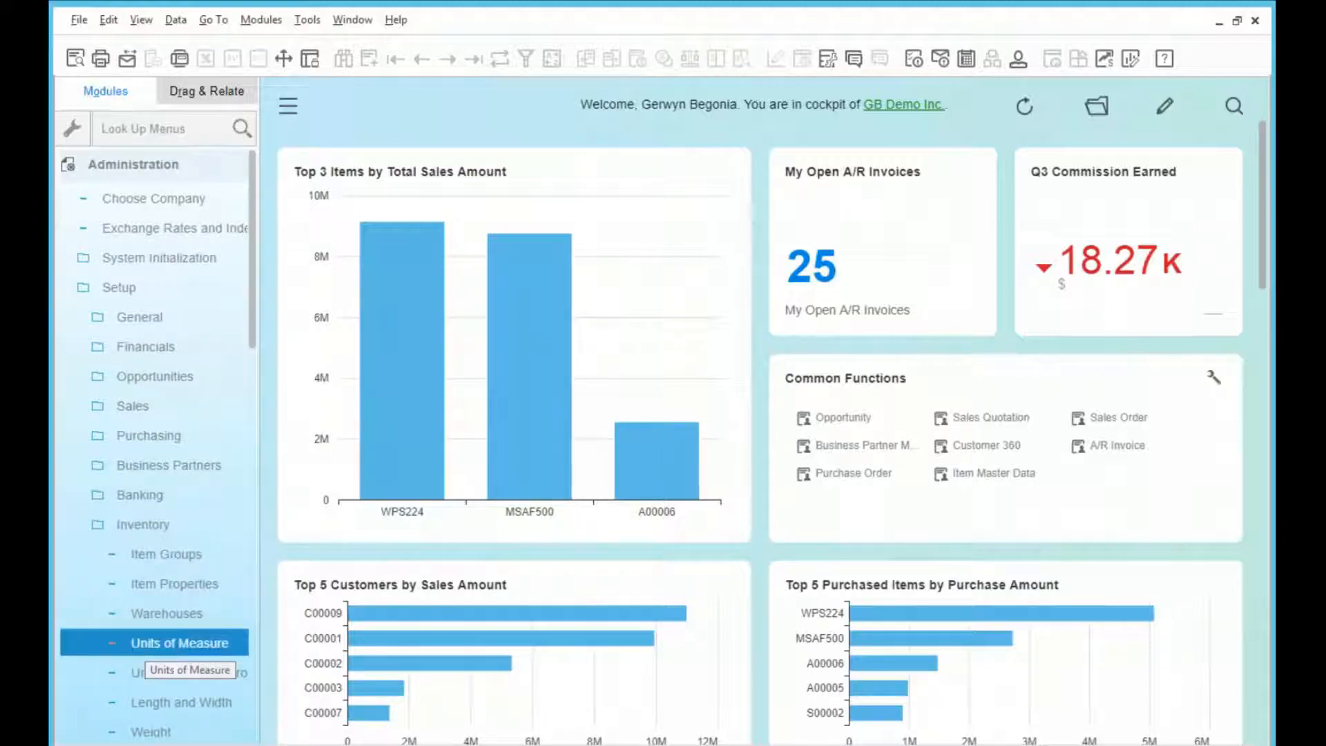
pyautogui.click(173, 643)
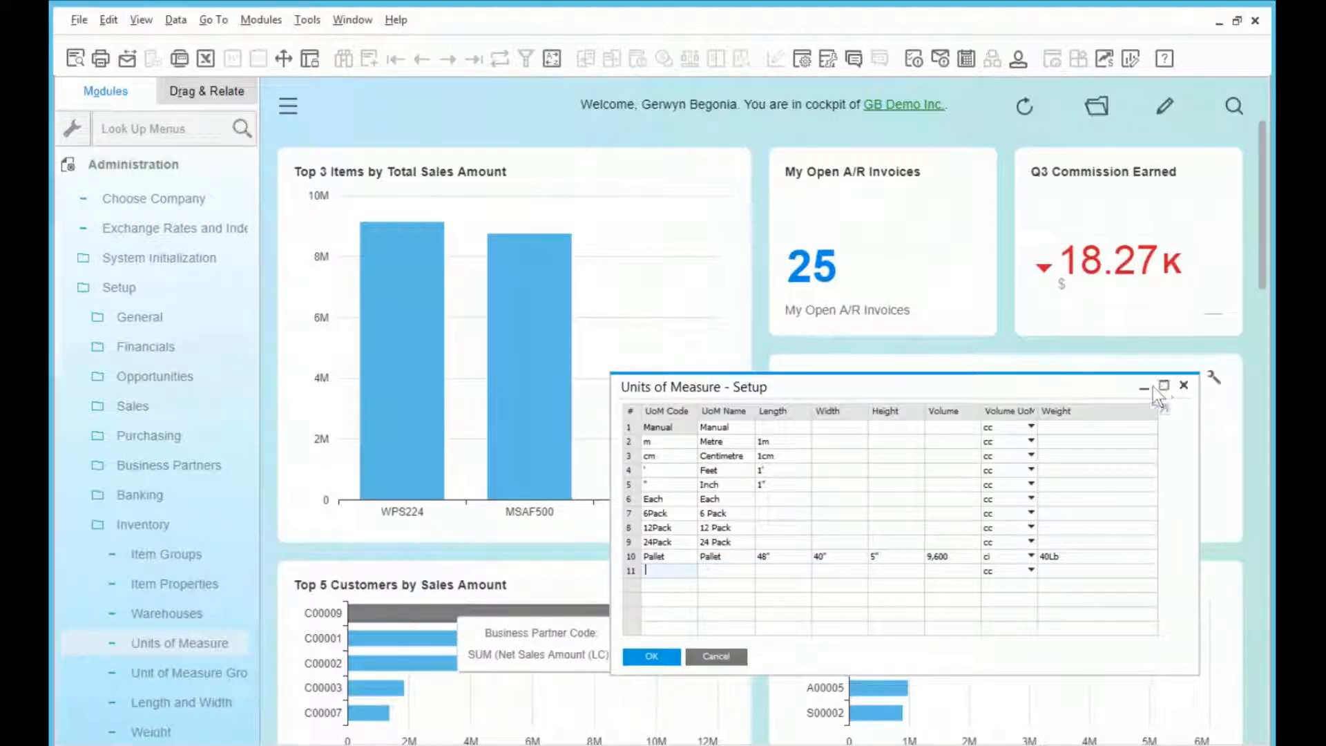
pyautogui.click(1164, 385)
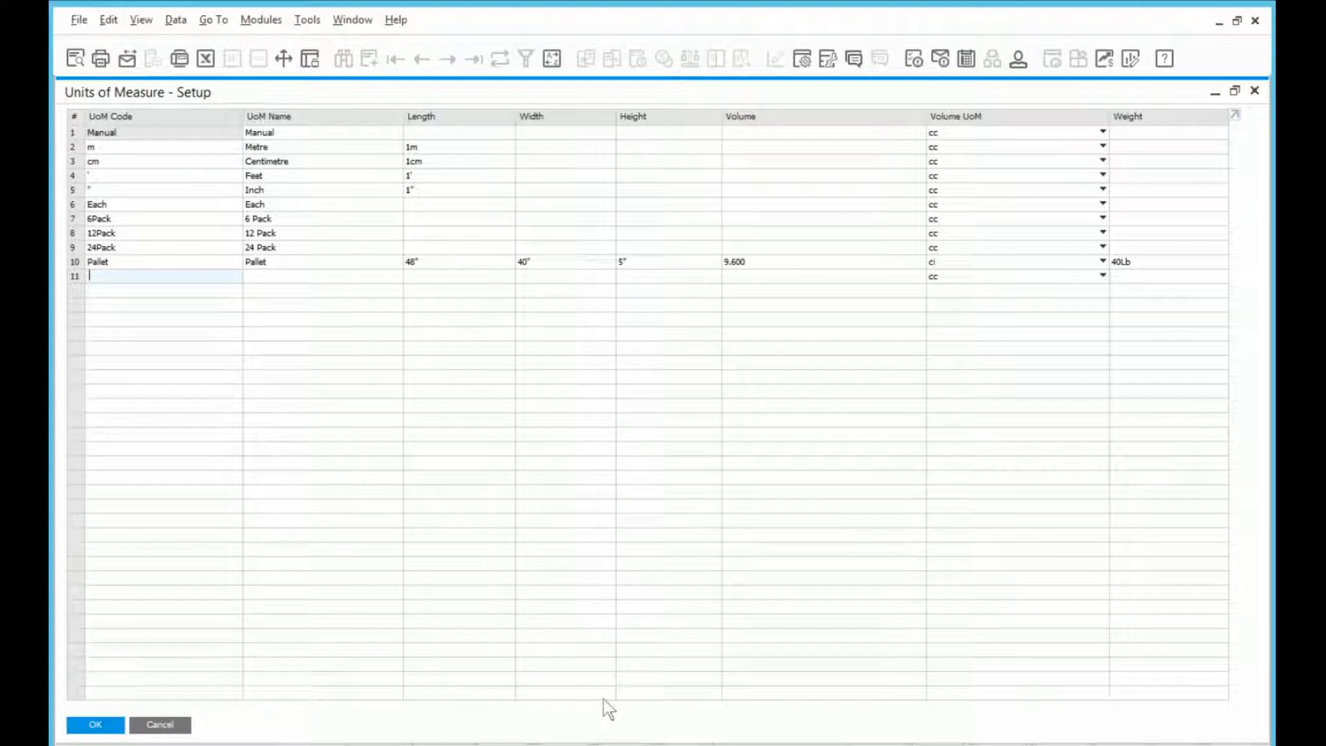
pyautogui.write('36')
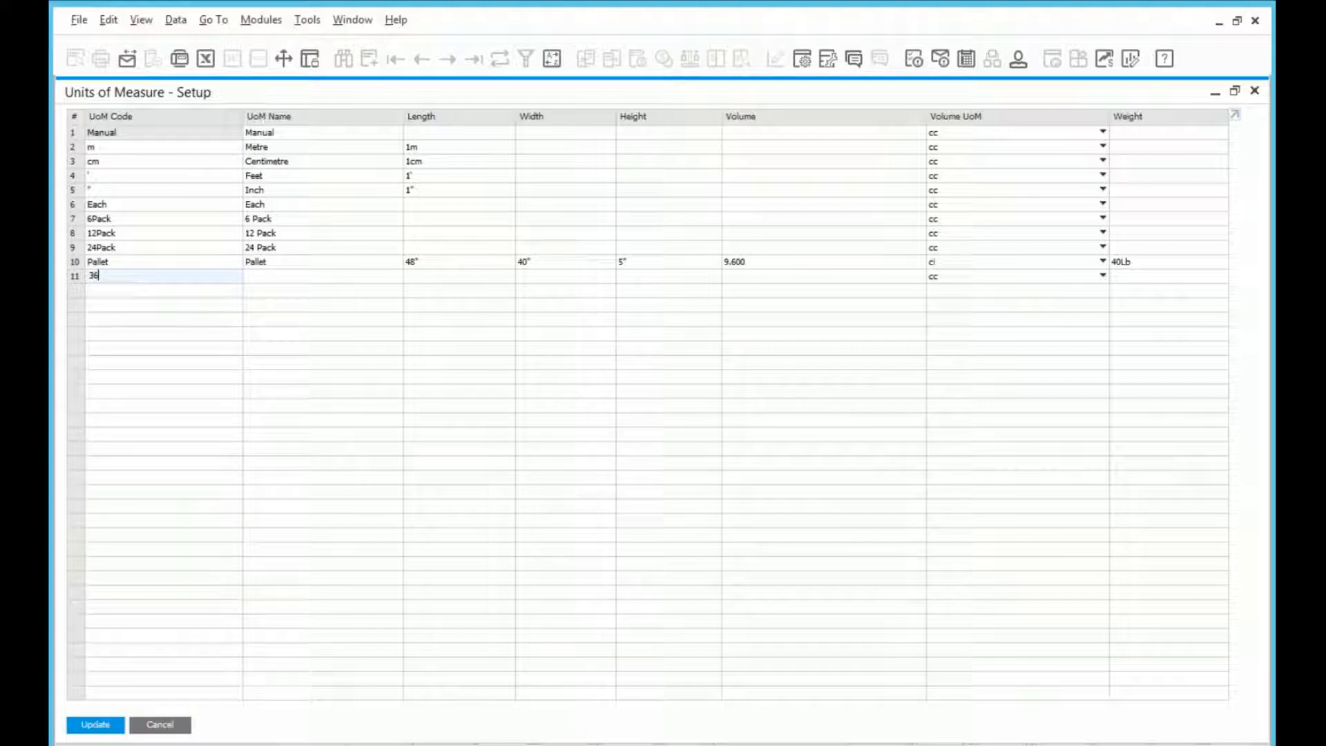
pyautogui.write('Pack')
pyautogui.press('Tab')
pyautogui.write('3')
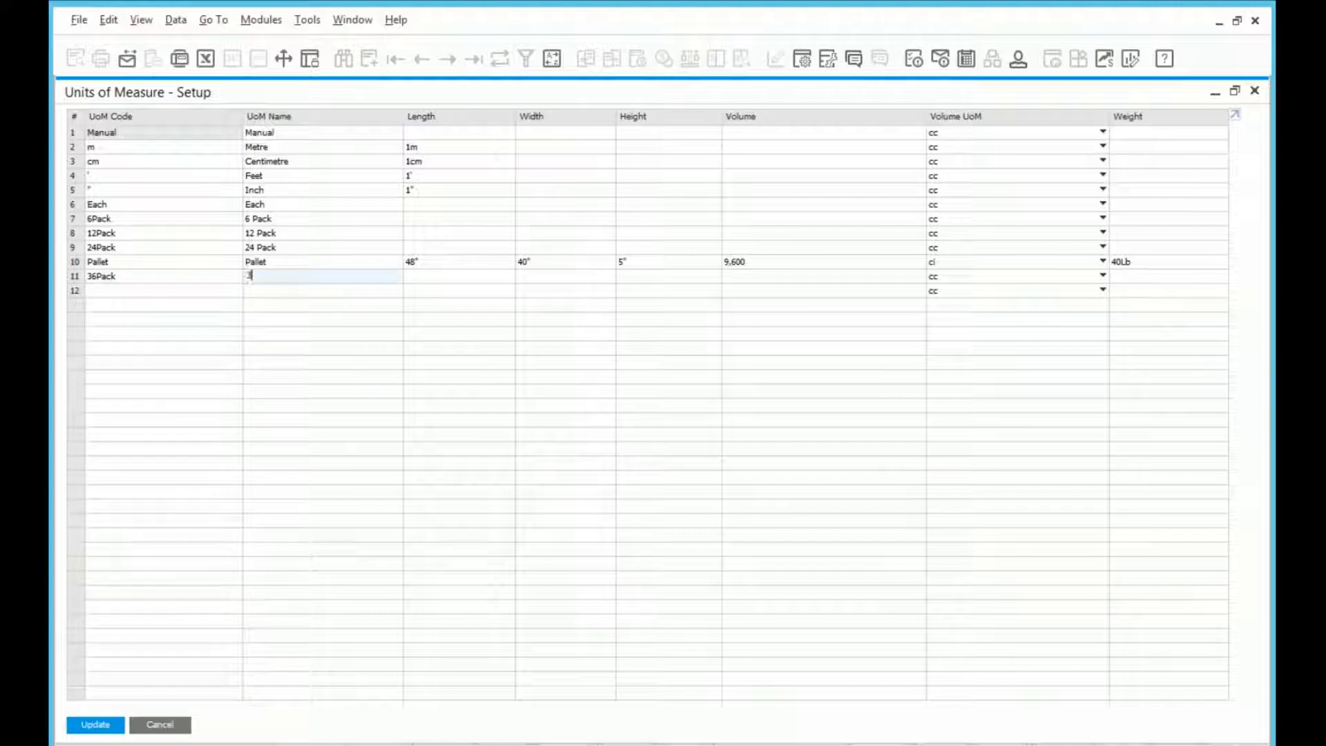
pyautogui.write('6 Pack')
pyautogui.click(82, 727)
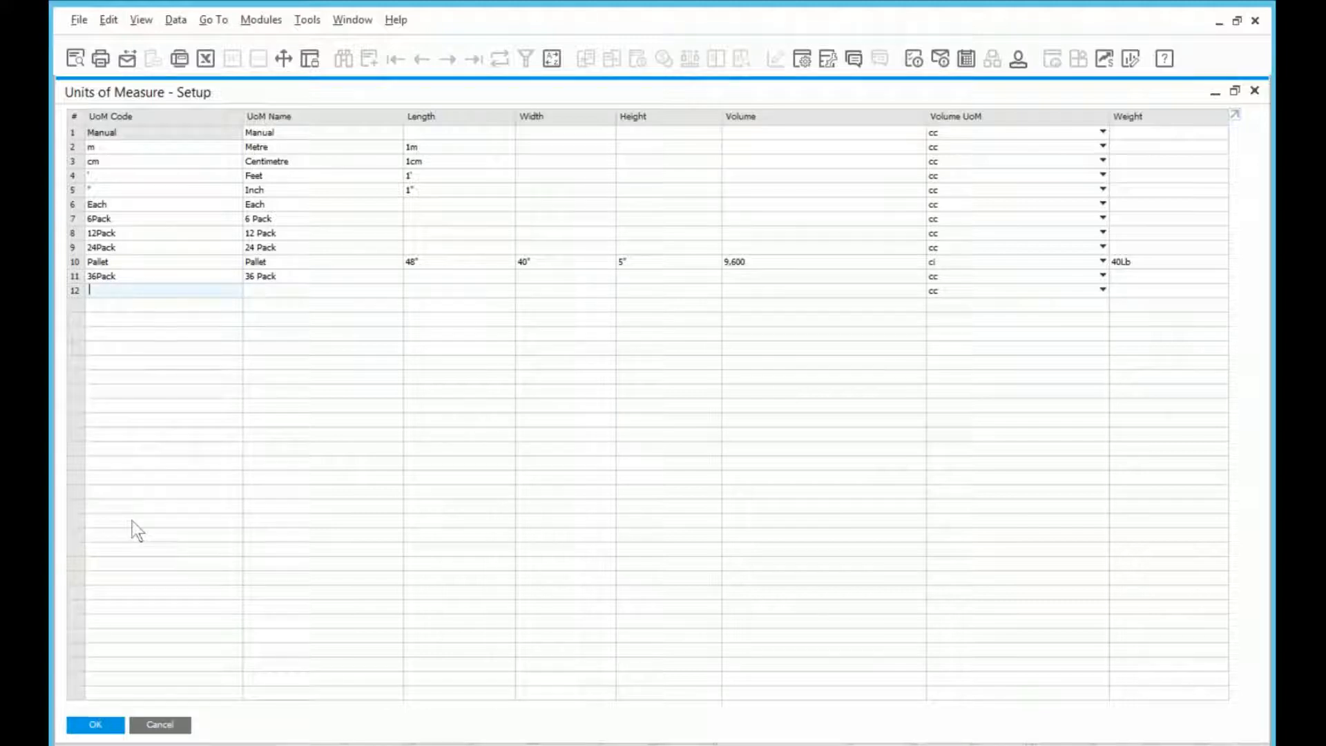
pyautogui.click(95, 724)
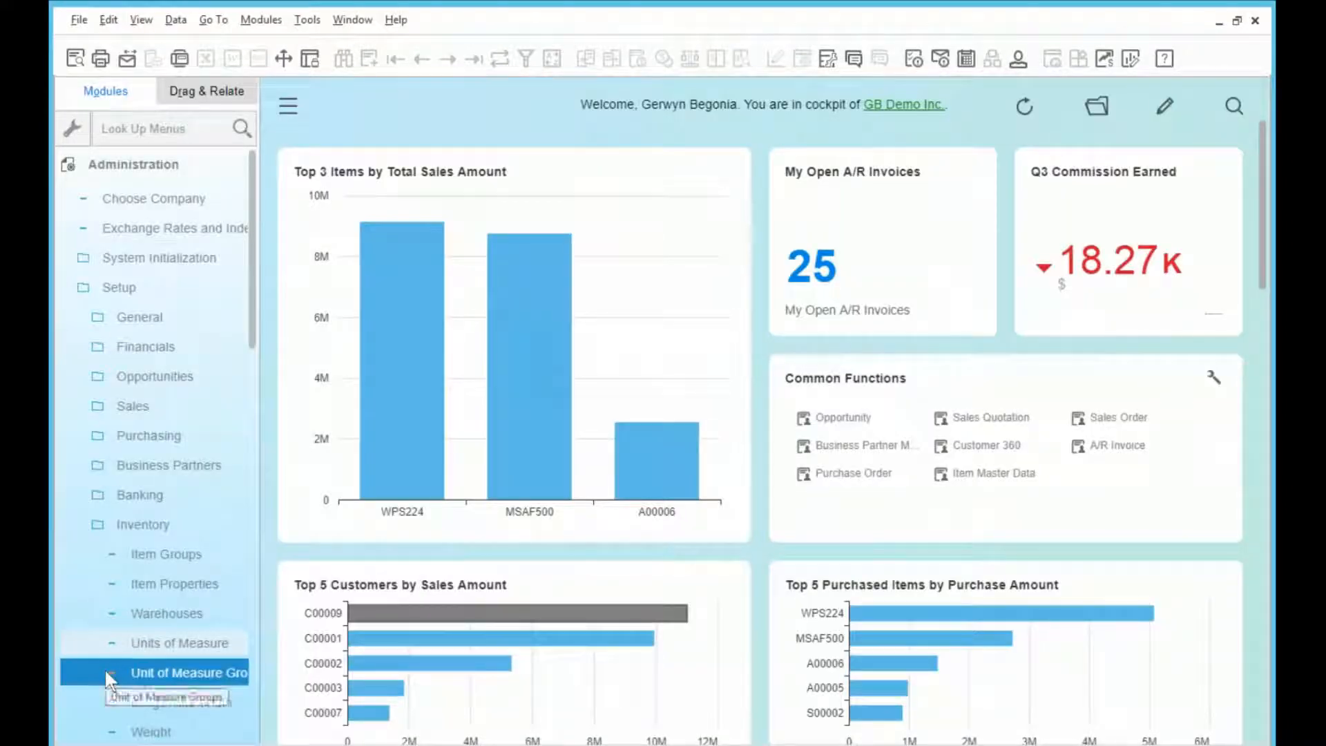
# Open the unit of measure groups and review the Length group's base quantities for centimetres, feet and metres.
pyautogui.click(174, 679)
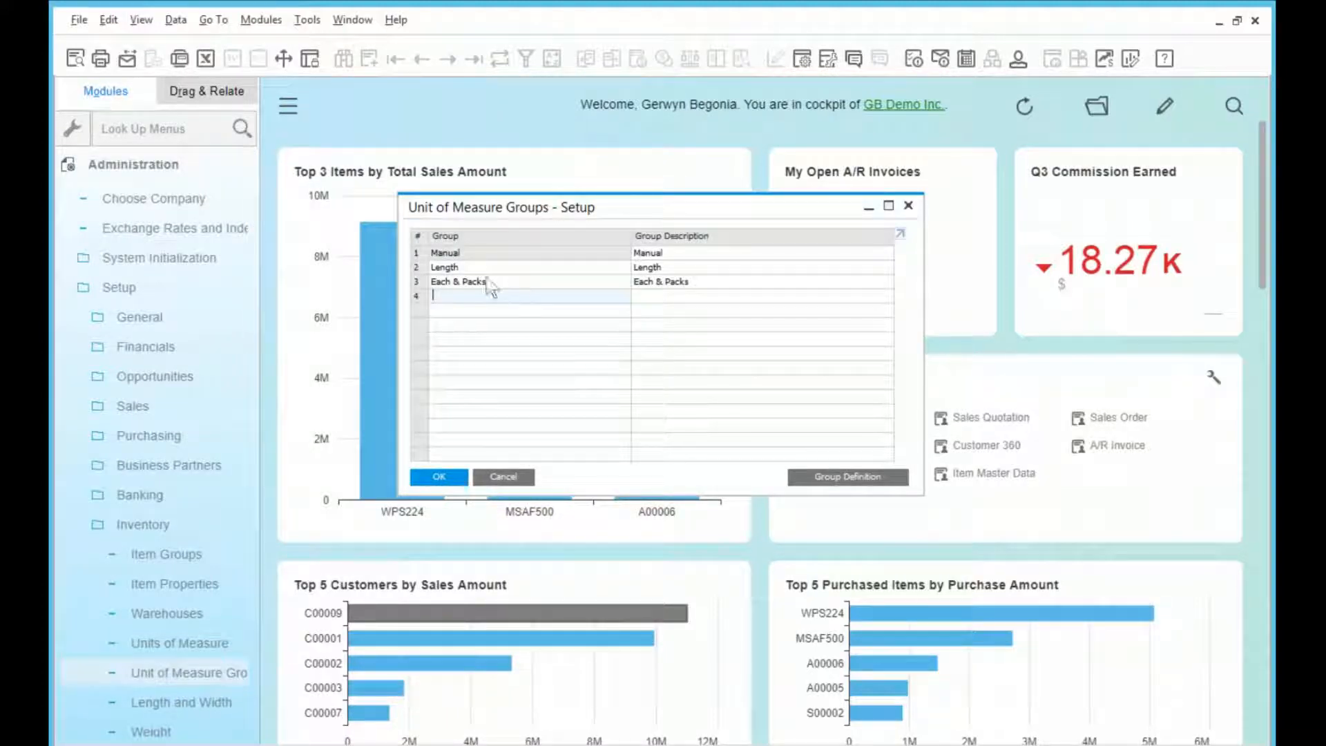
pyautogui.doubleClick(417, 268)
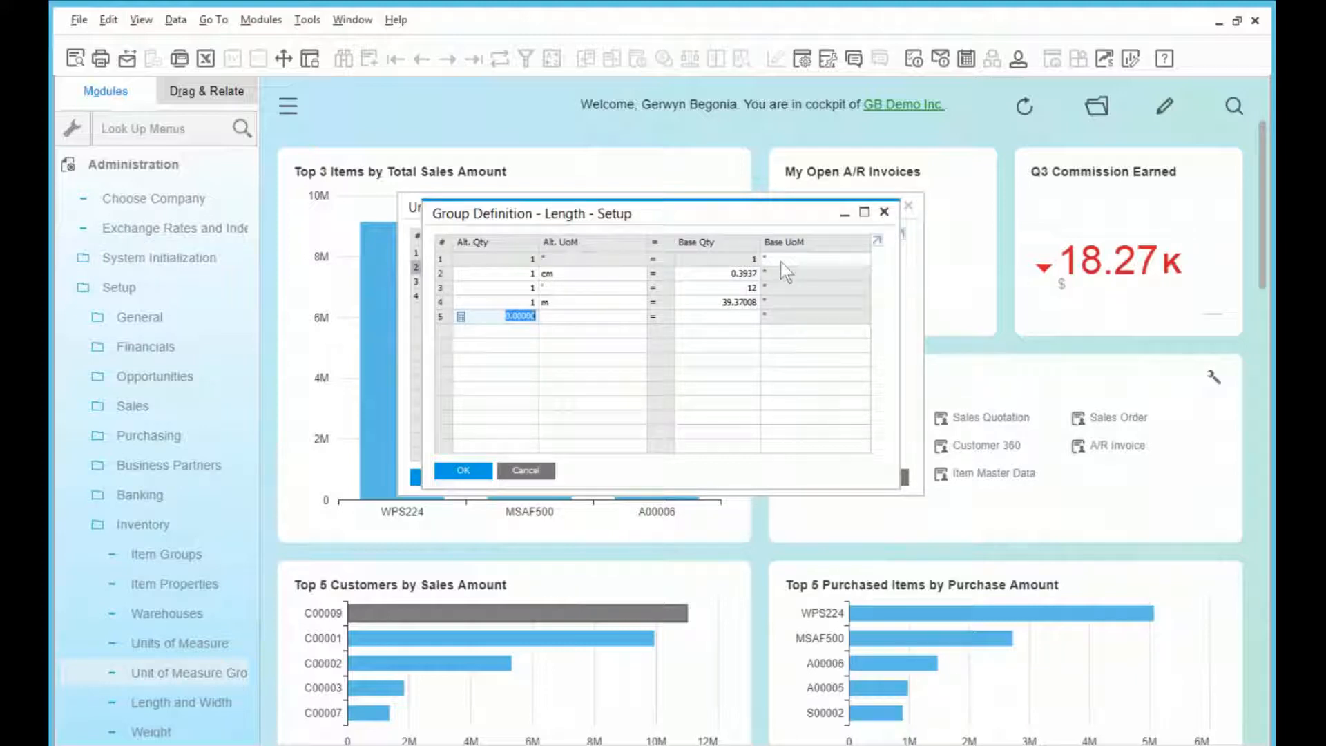
pyautogui.click(737, 276)
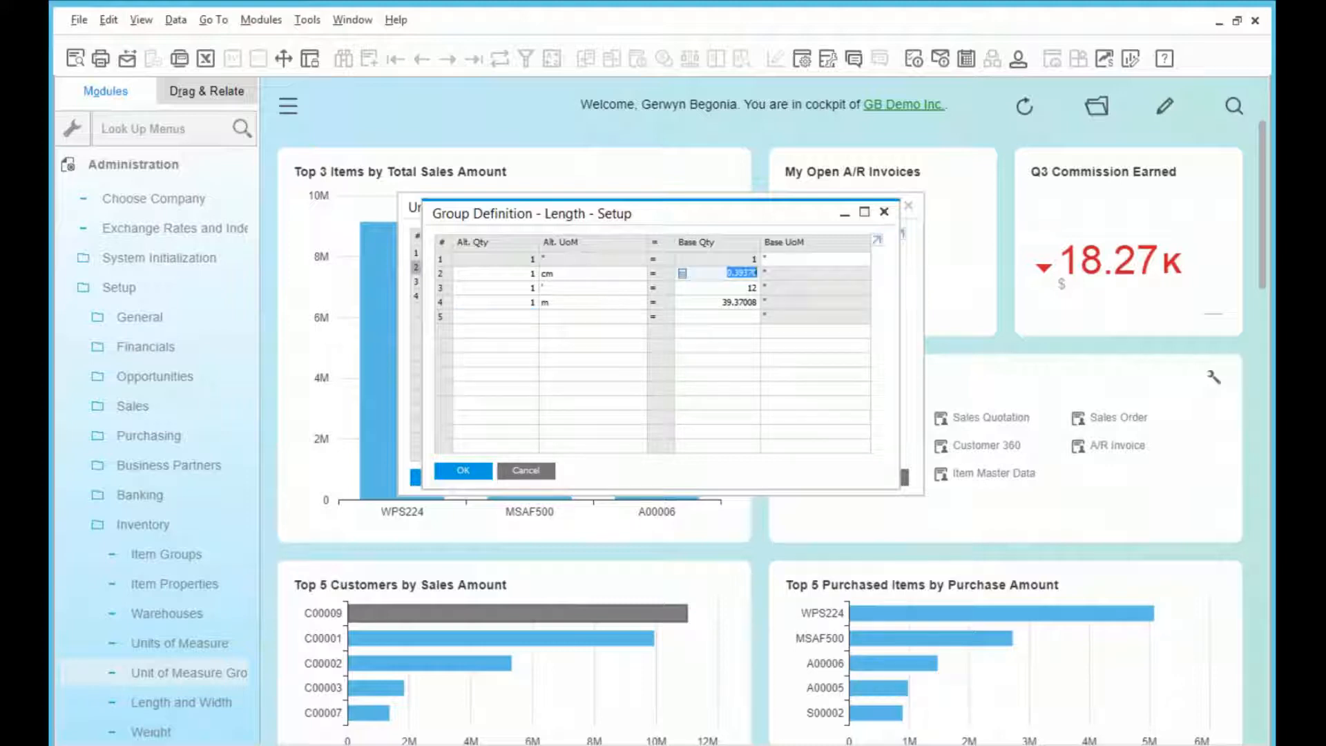
pyautogui.click(737, 288)
pyautogui.click(731, 300)
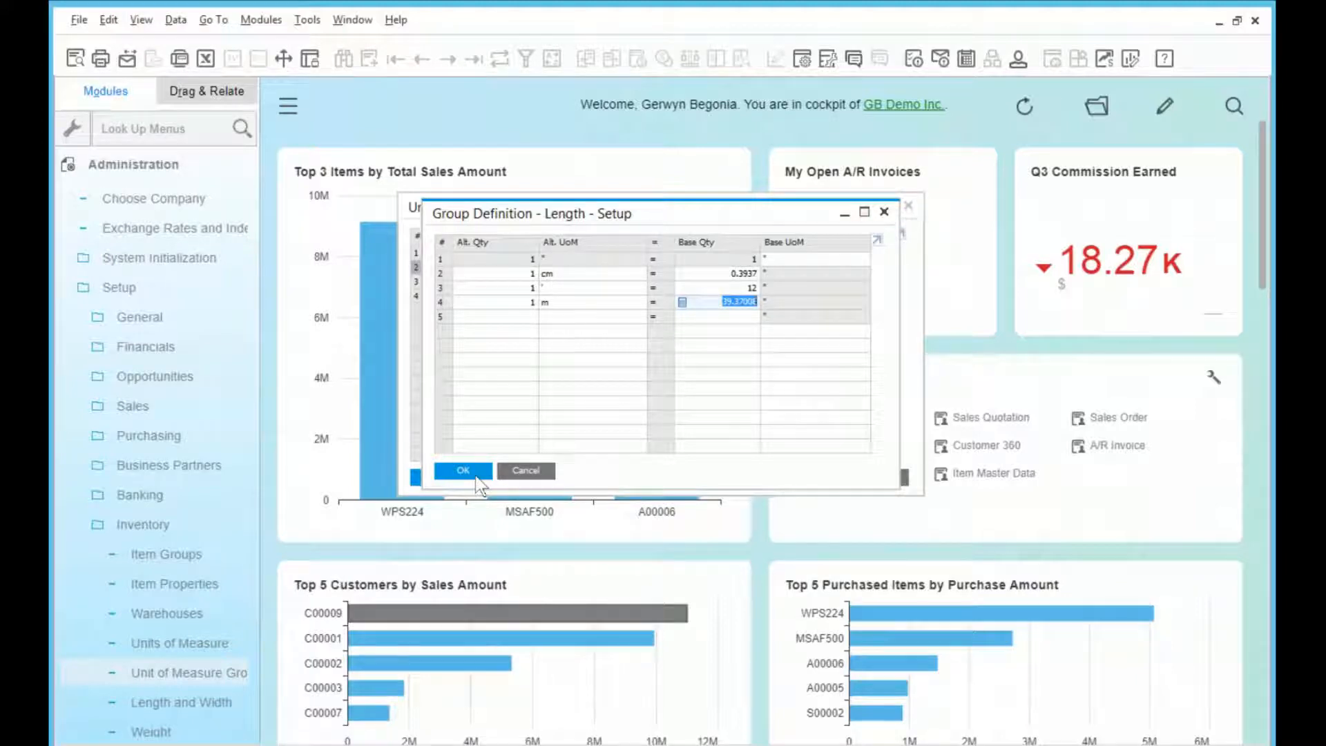
pyautogui.click(463, 473)
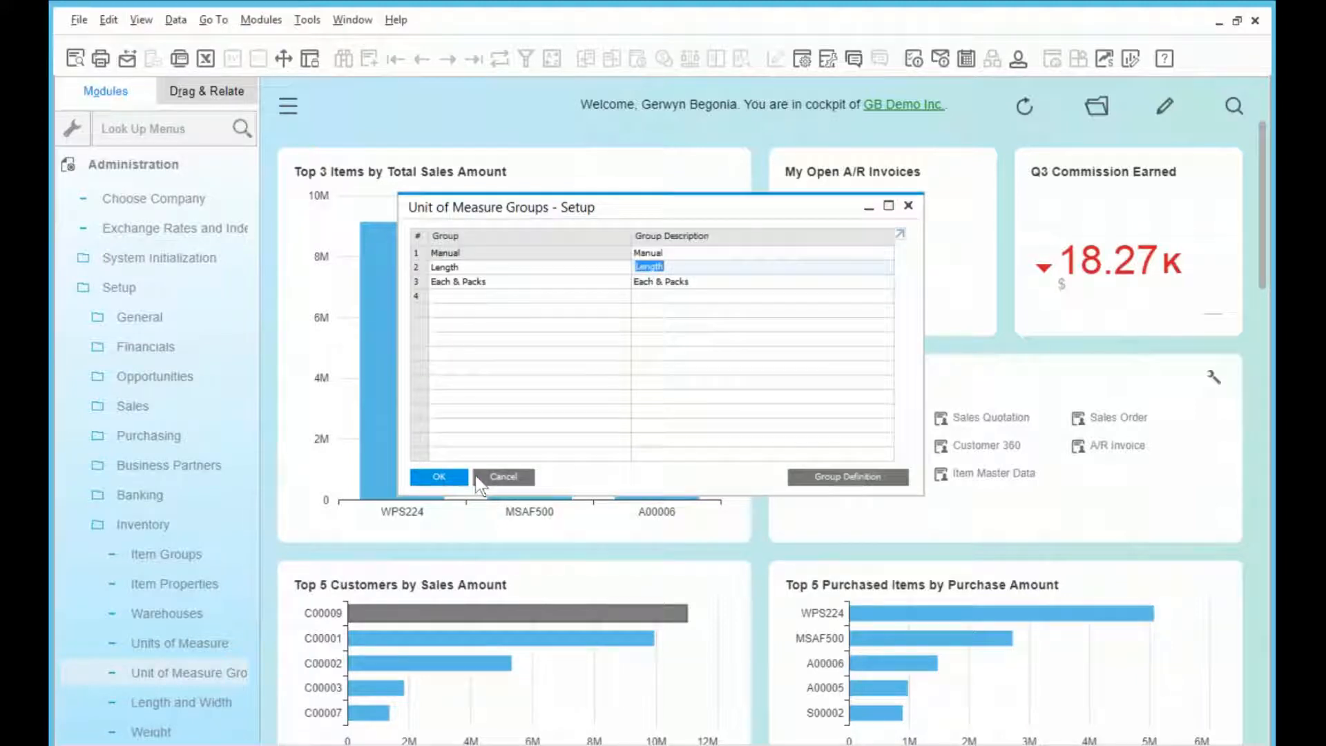
pyautogui.click(421, 283)
pyautogui.click(848, 477)
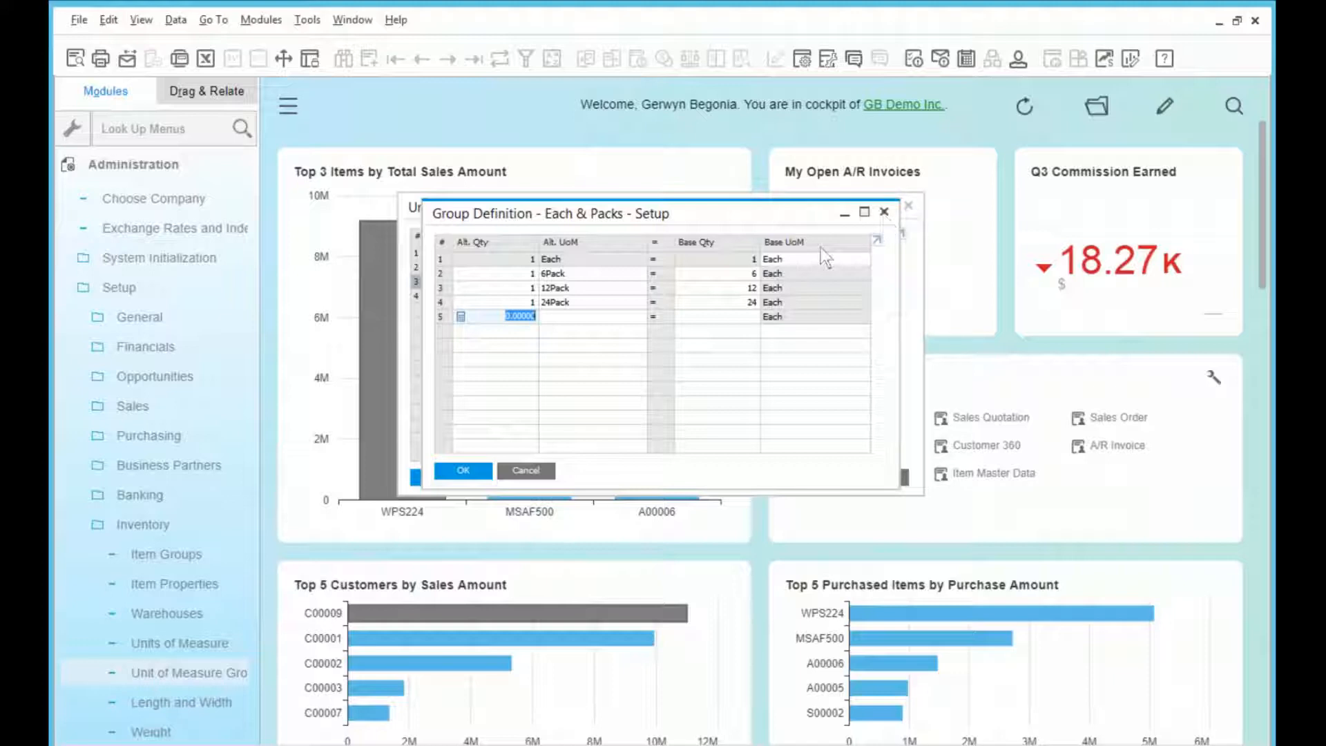
pyautogui.click(529, 468)
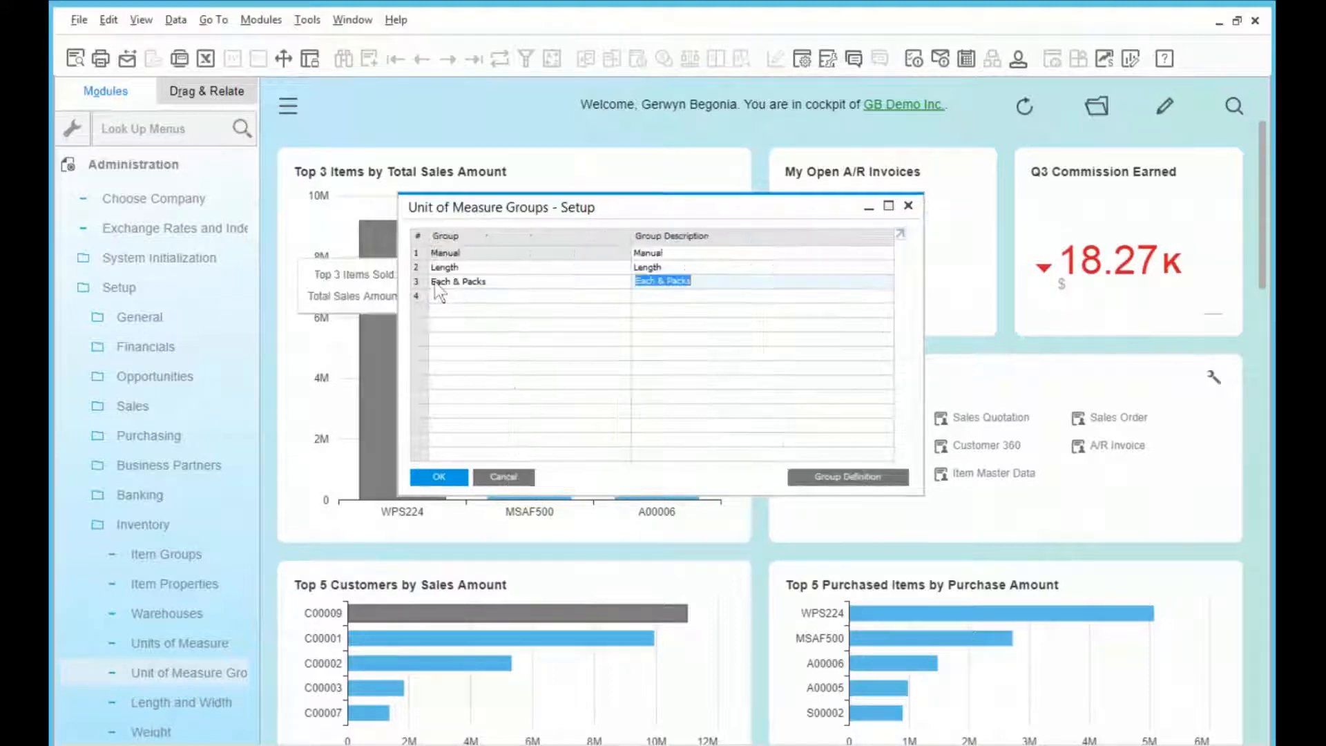
# Open the Each & Packs group definition full size and examine its base UoM and the 12Pack and 24Pack conversions.
pyautogui.click(422, 279)
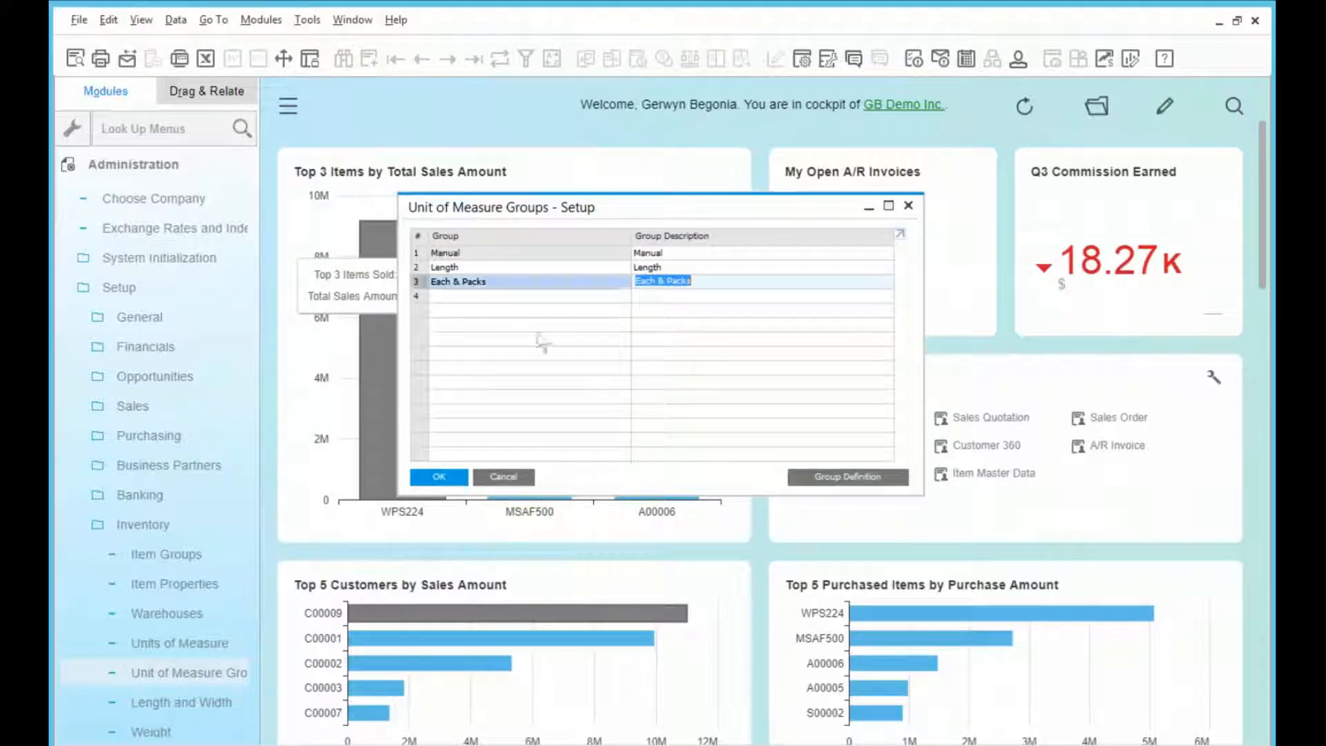
pyautogui.click(881, 477)
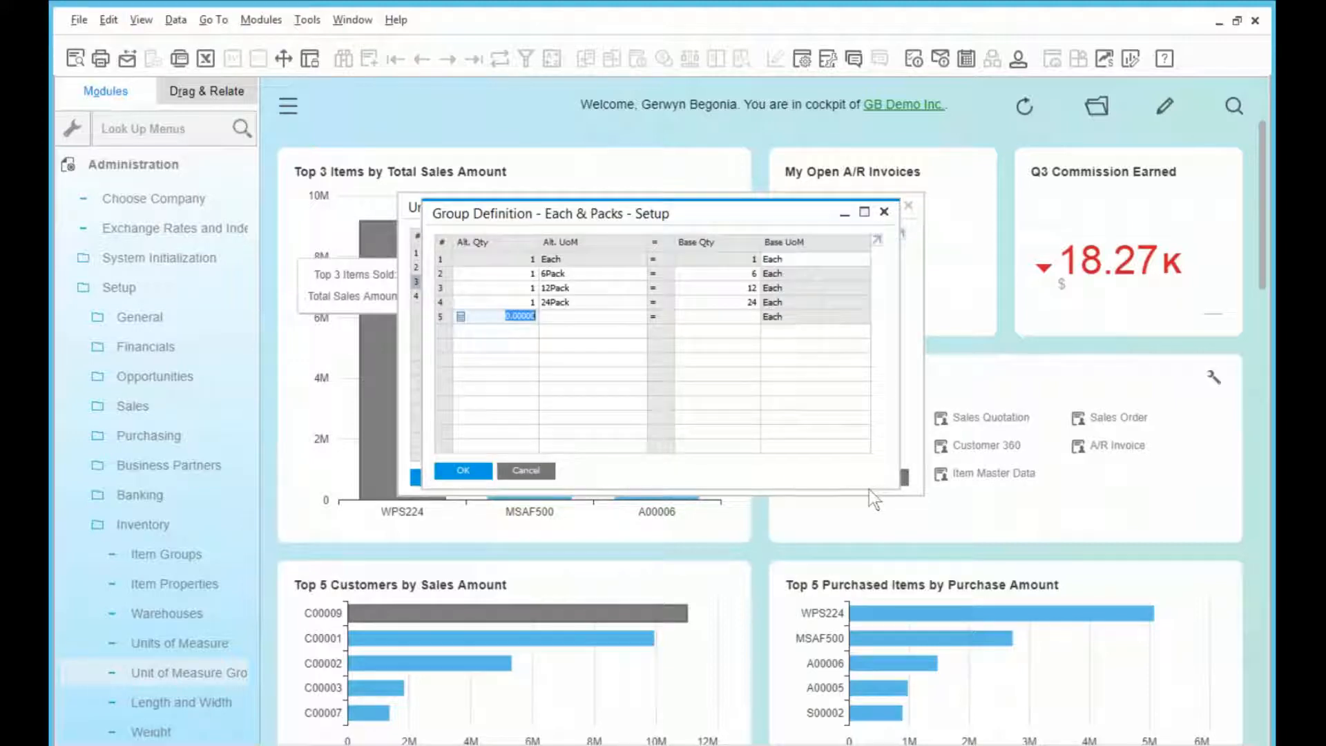
pyautogui.click(864, 212)
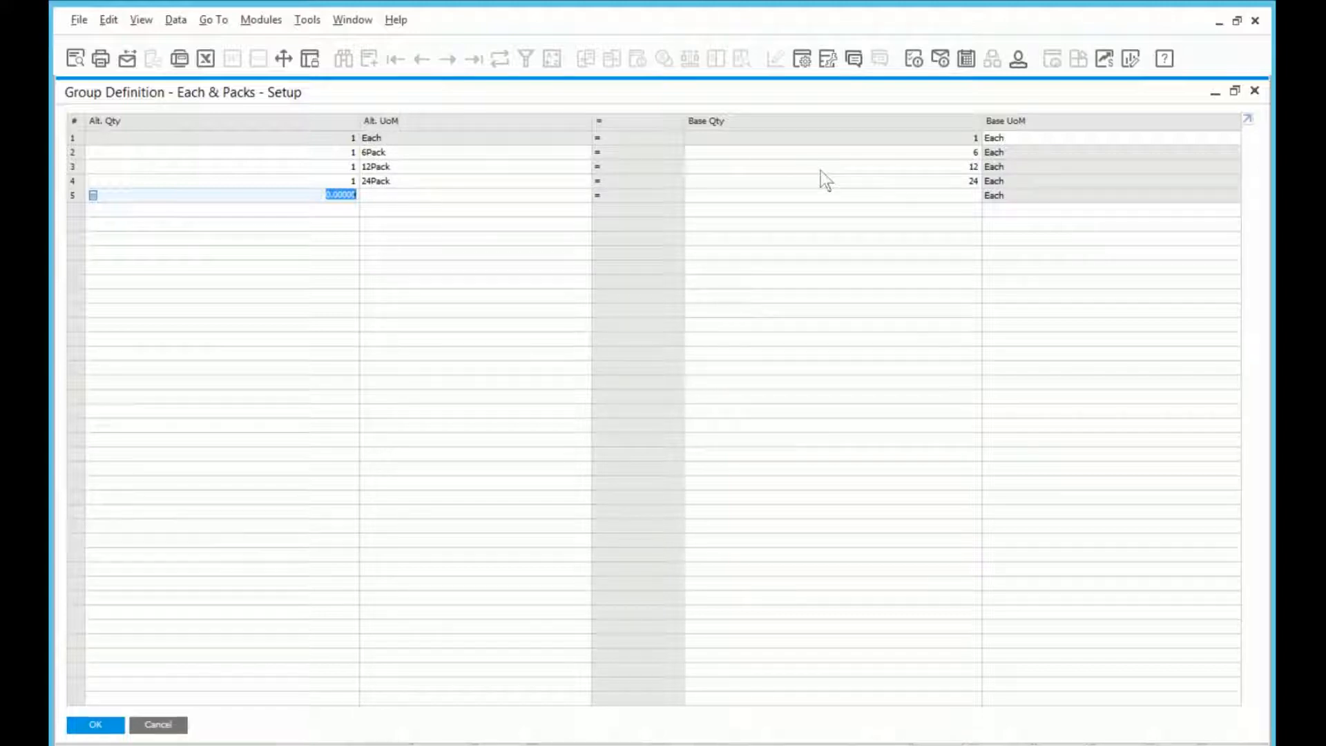
pyautogui.click(1009, 139)
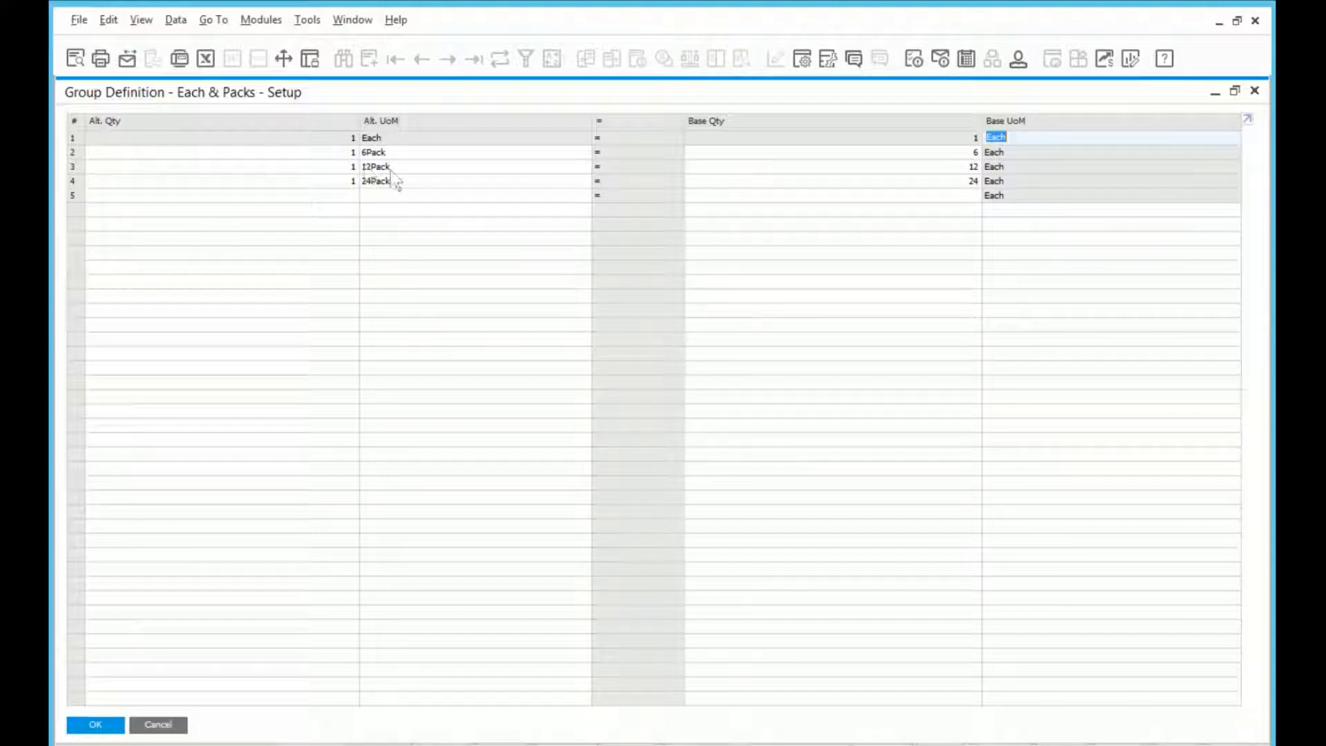
pyautogui.click(739, 166)
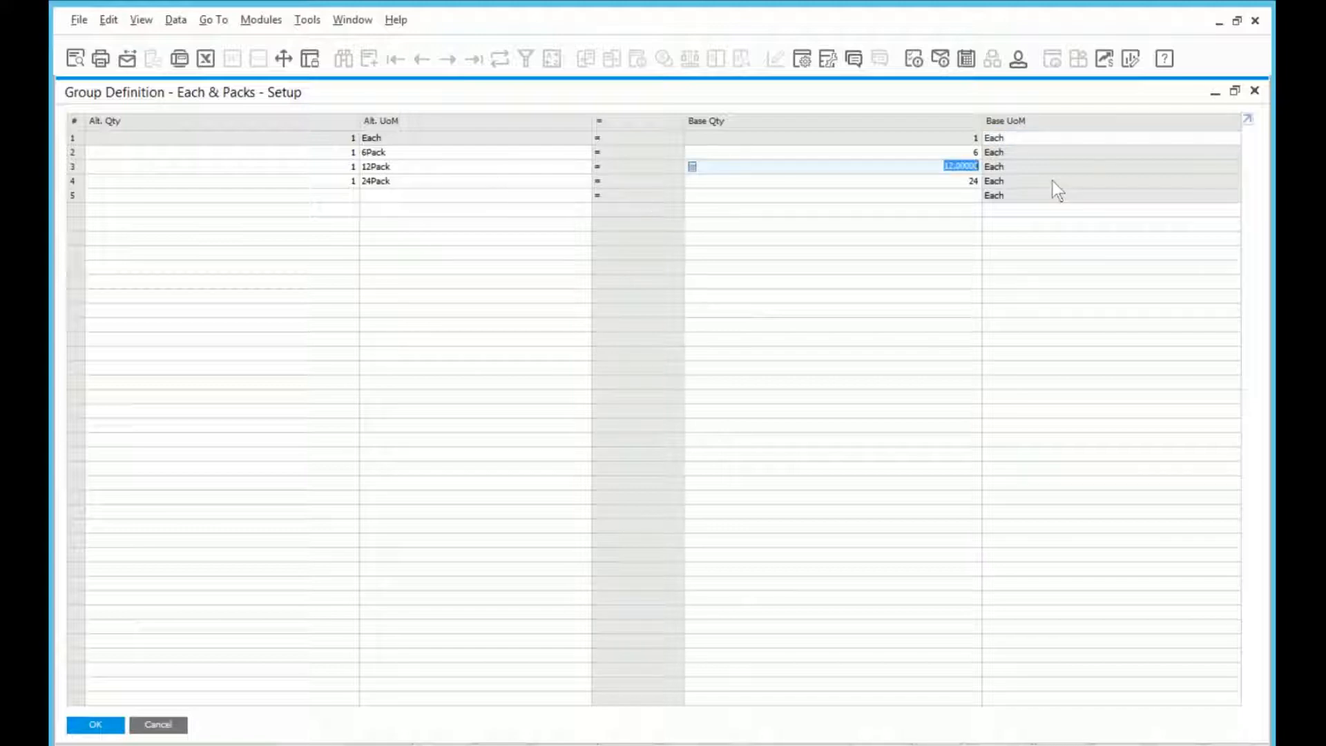
pyautogui.click(380, 181)
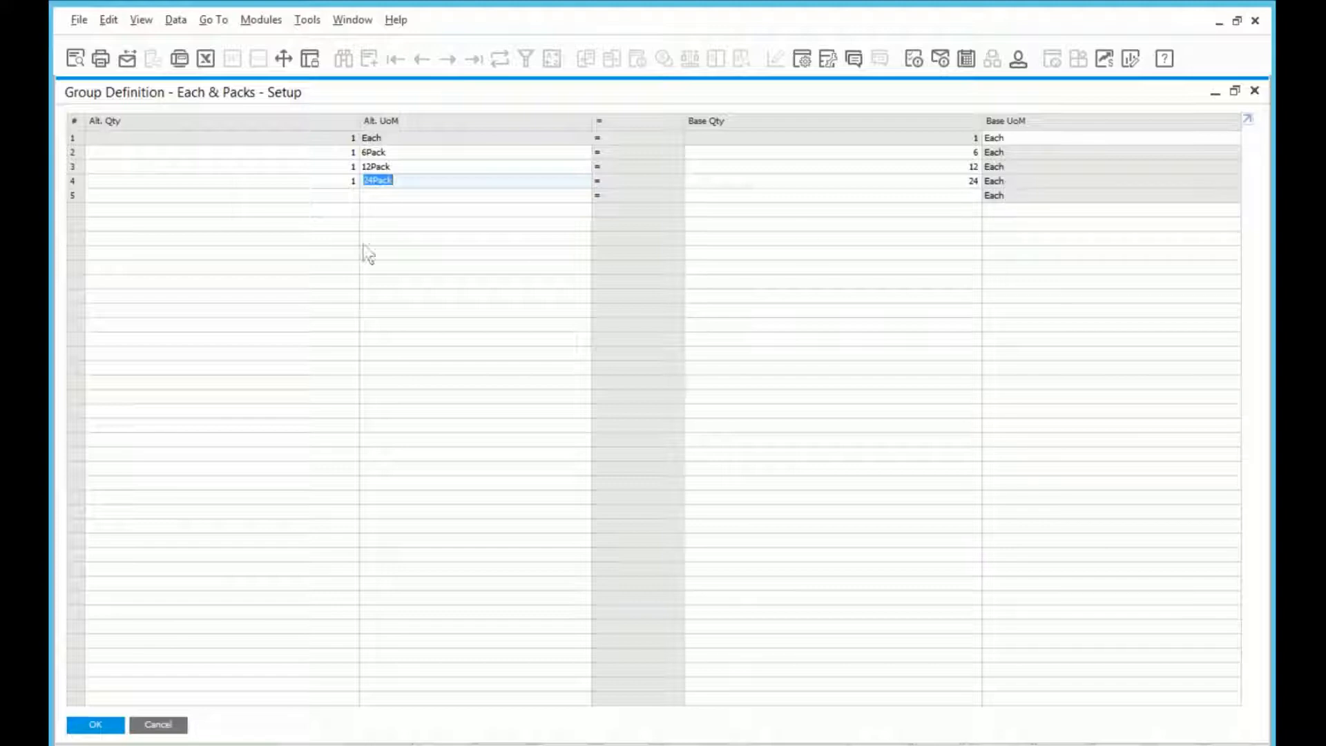
# Add the conversion 1 36Pack = 36 Each to the Each & Packs group and save it, accepting the update of related UoM prices.
pyautogui.click(279, 196)
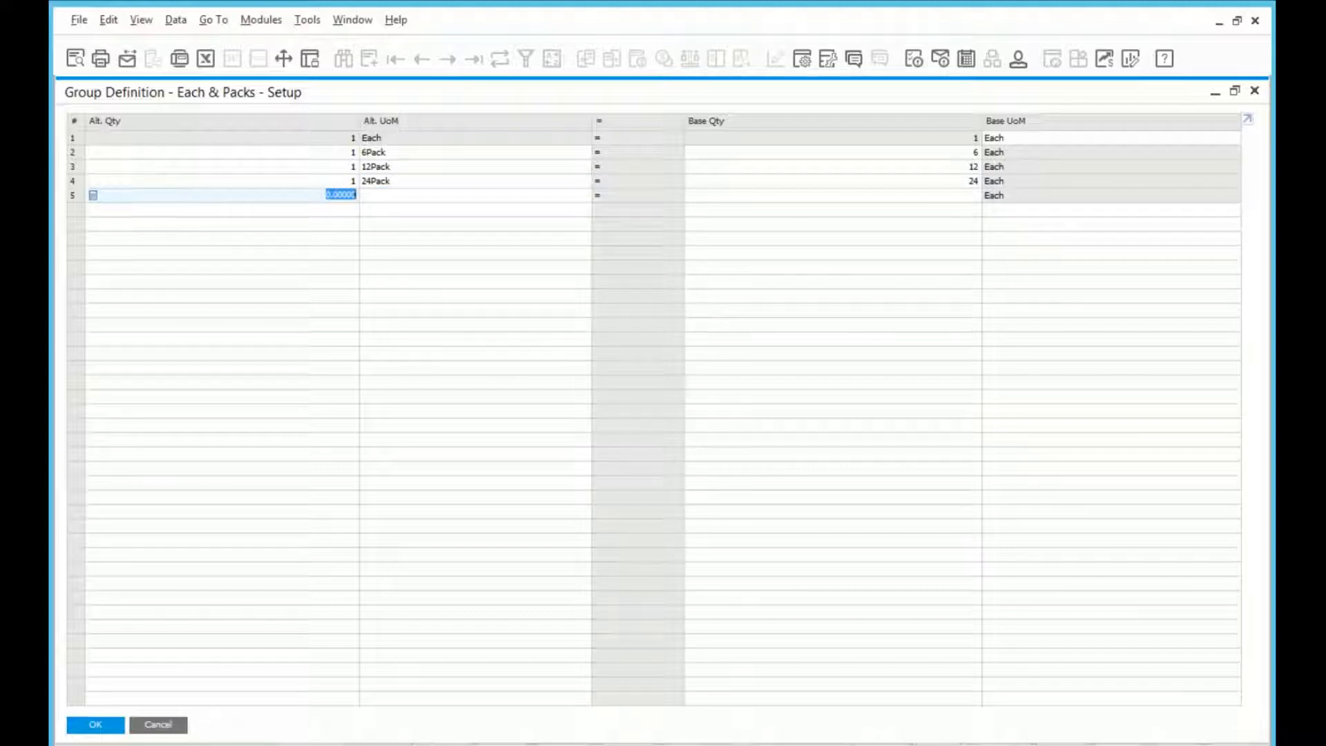
pyautogui.write('1')
pyautogui.press('Tab')
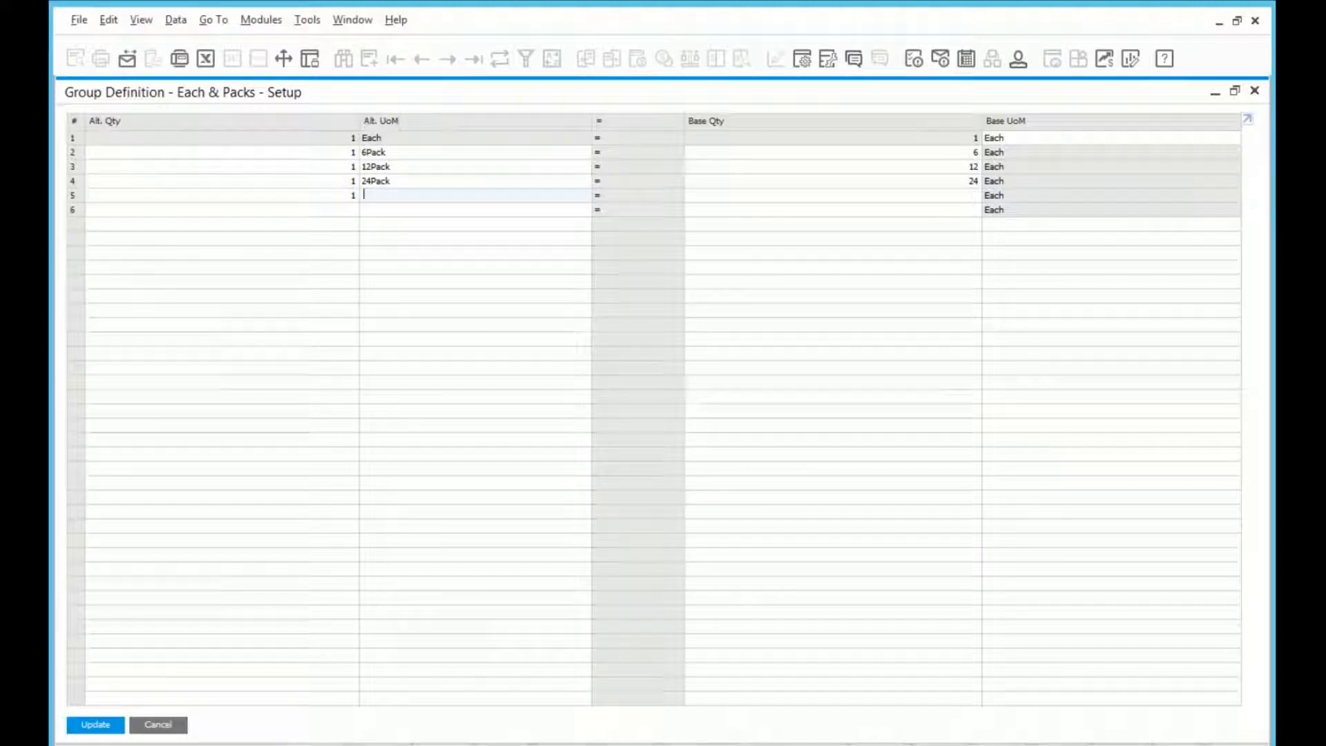
pyautogui.write('36Pack')
pyautogui.press('Tab')
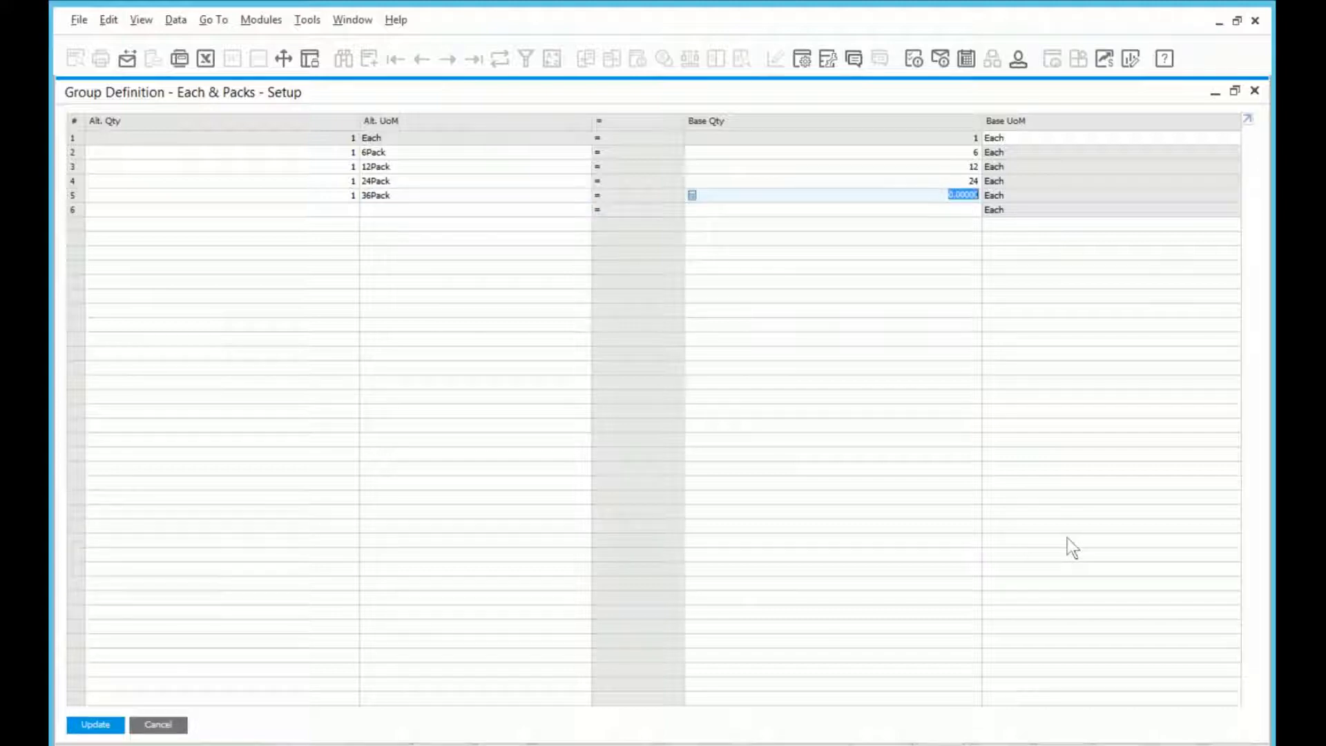
pyautogui.write('36')
pyautogui.click(80, 726)
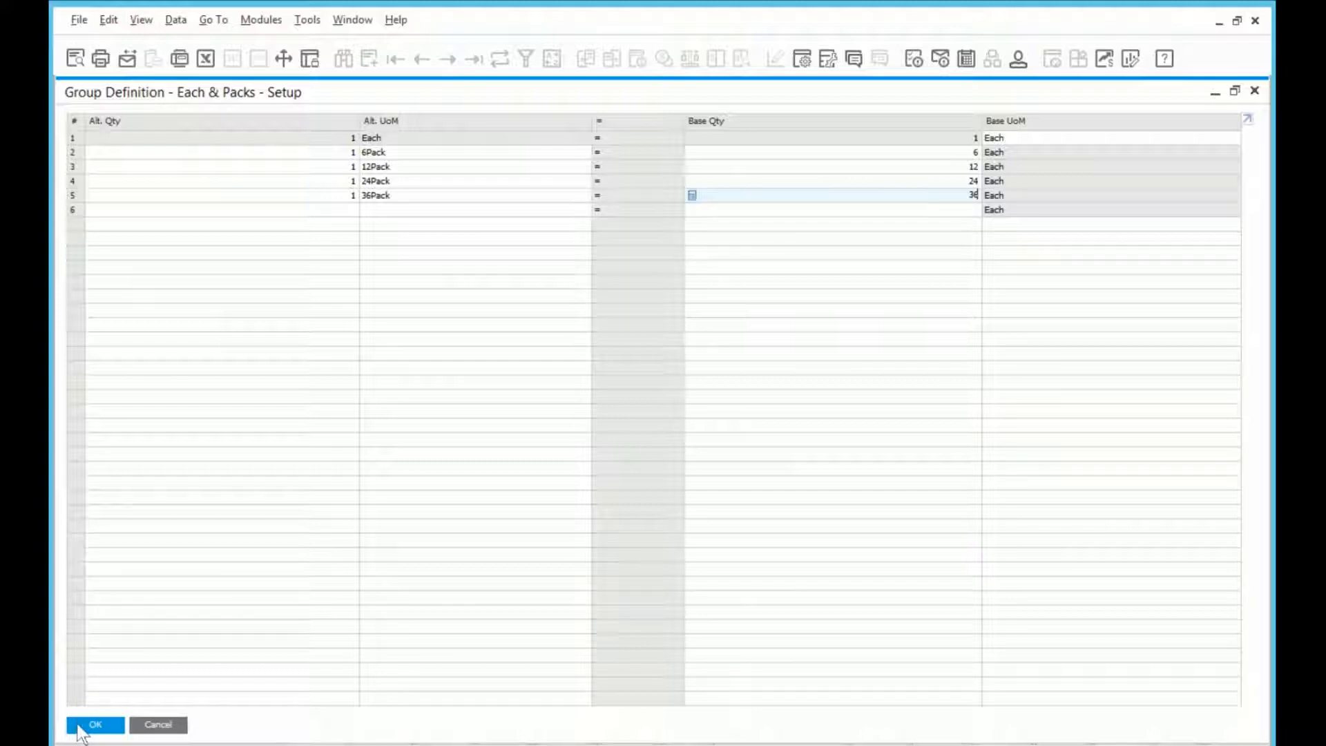
pyautogui.click(96, 725)
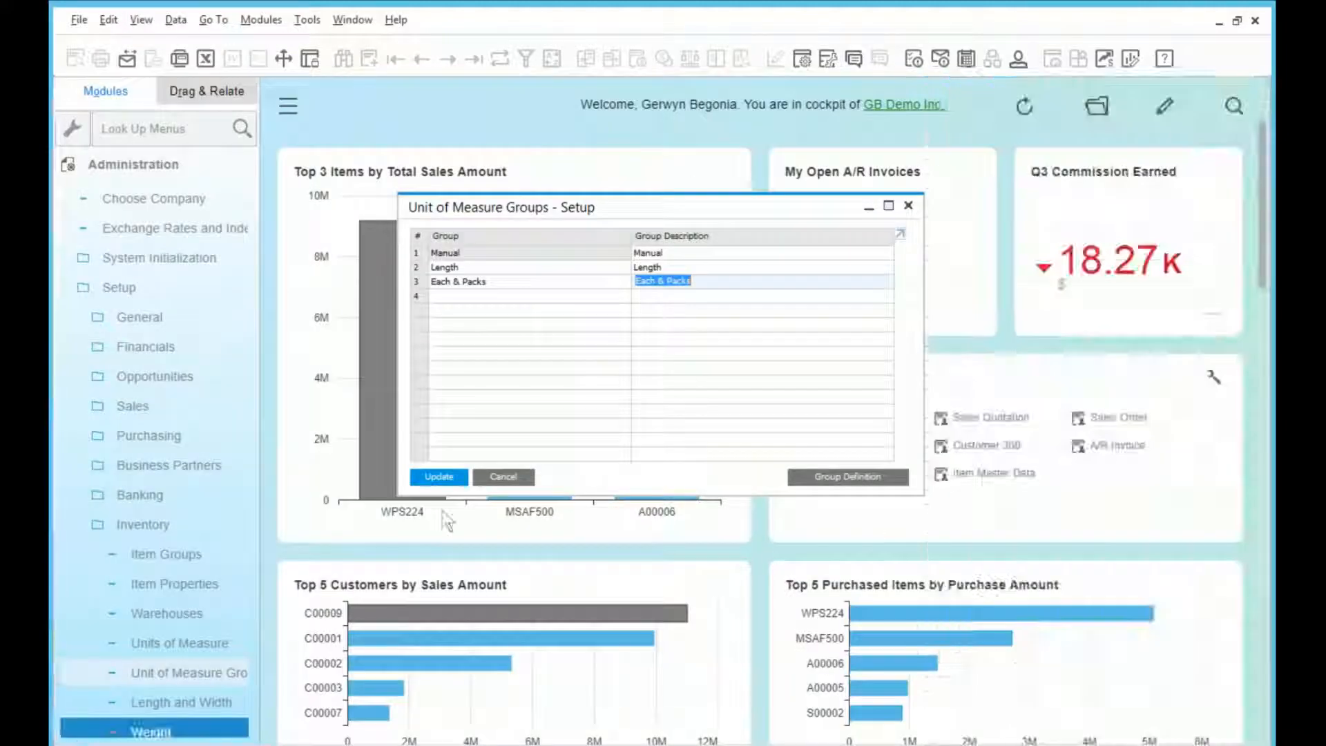
pyautogui.click(423, 481)
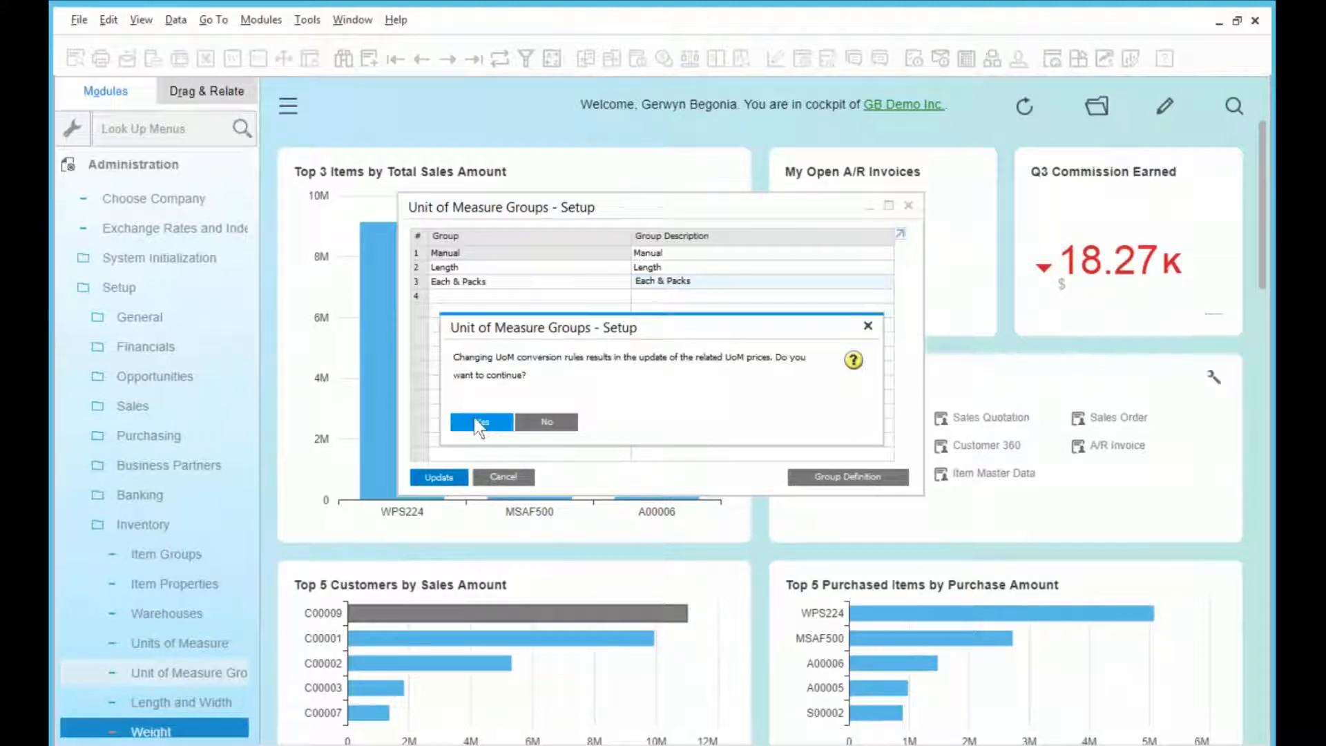
pyautogui.click(479, 426)
pyautogui.click(445, 483)
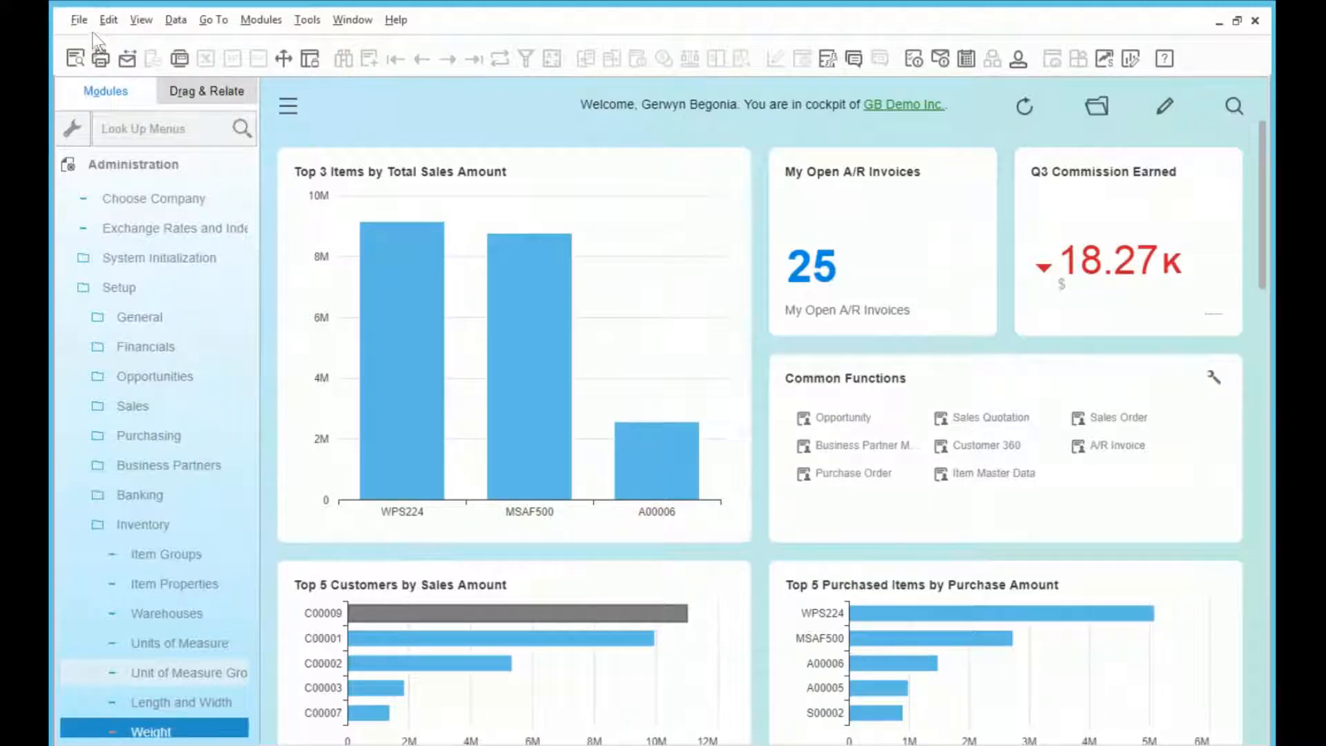
# Open the inventory Item Master Data and find item A00015.
pyautogui.click(98, 167)
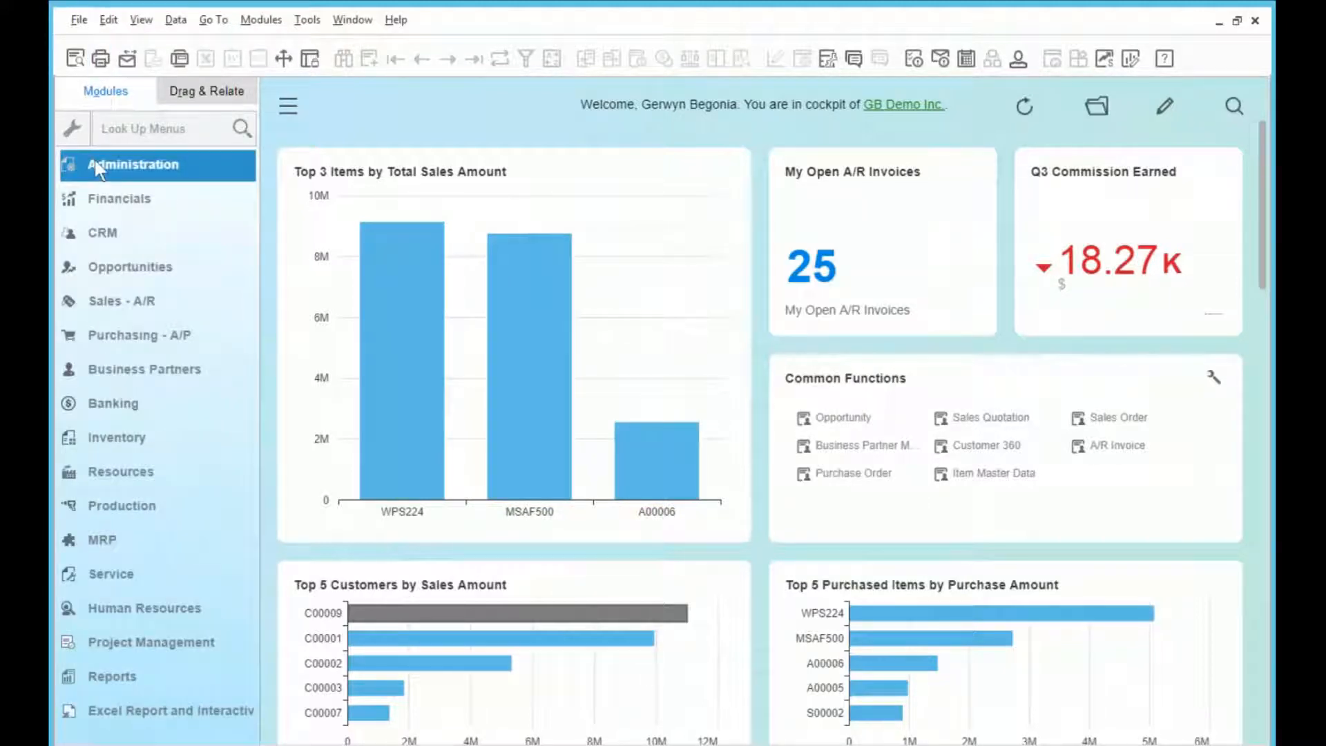
pyautogui.click(109, 438)
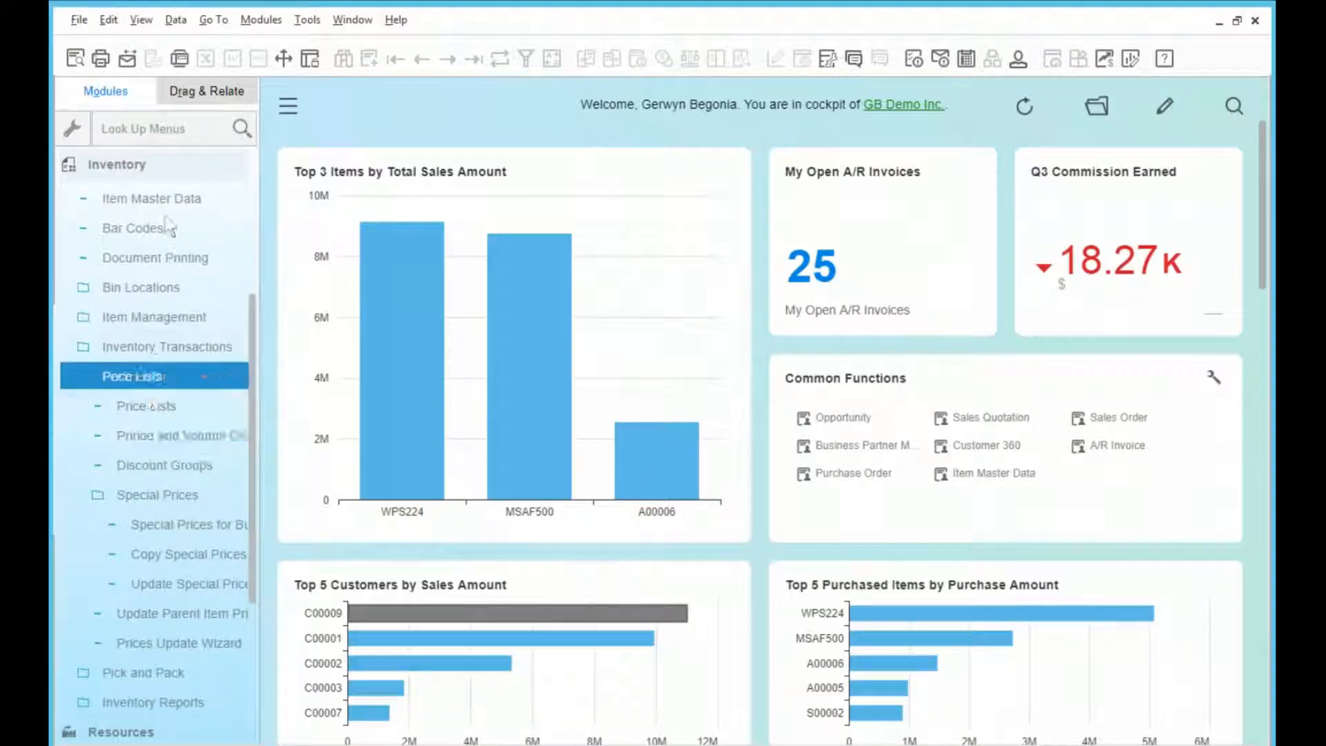
pyautogui.click(137, 209)
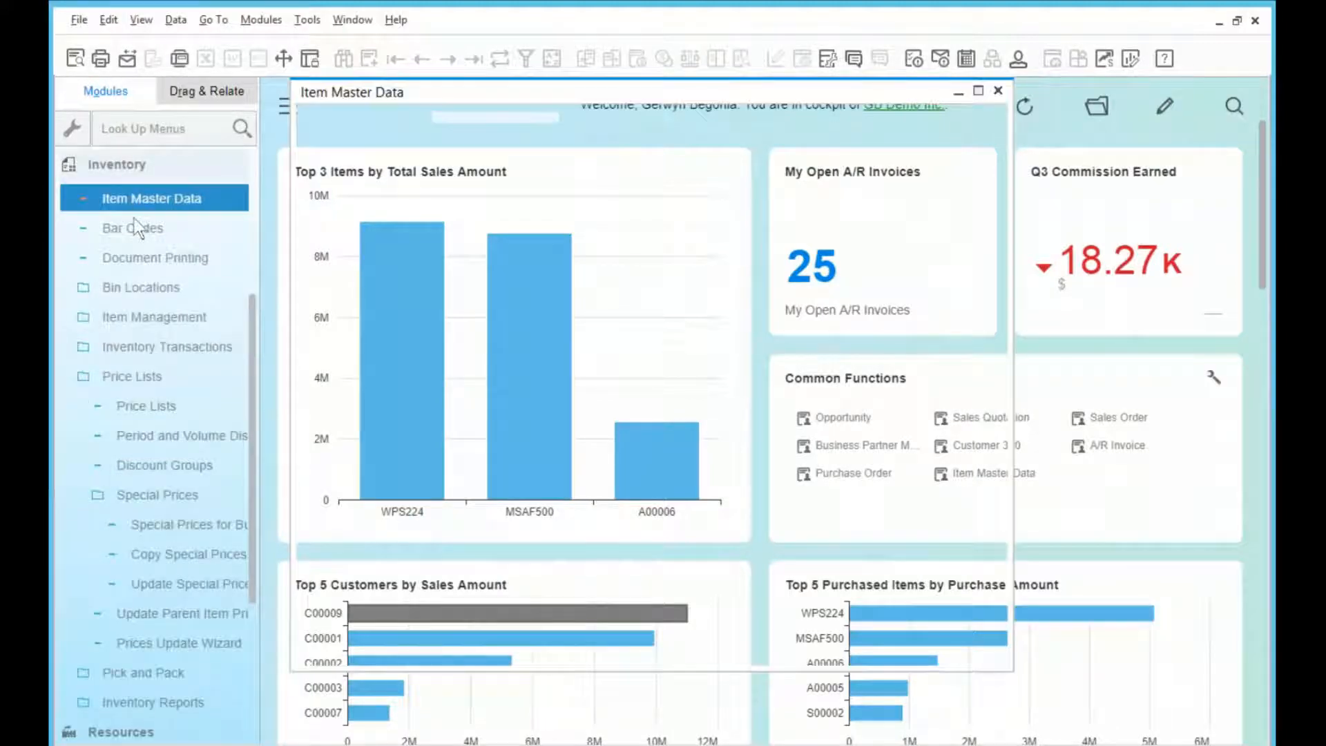
pyautogui.write('a0')
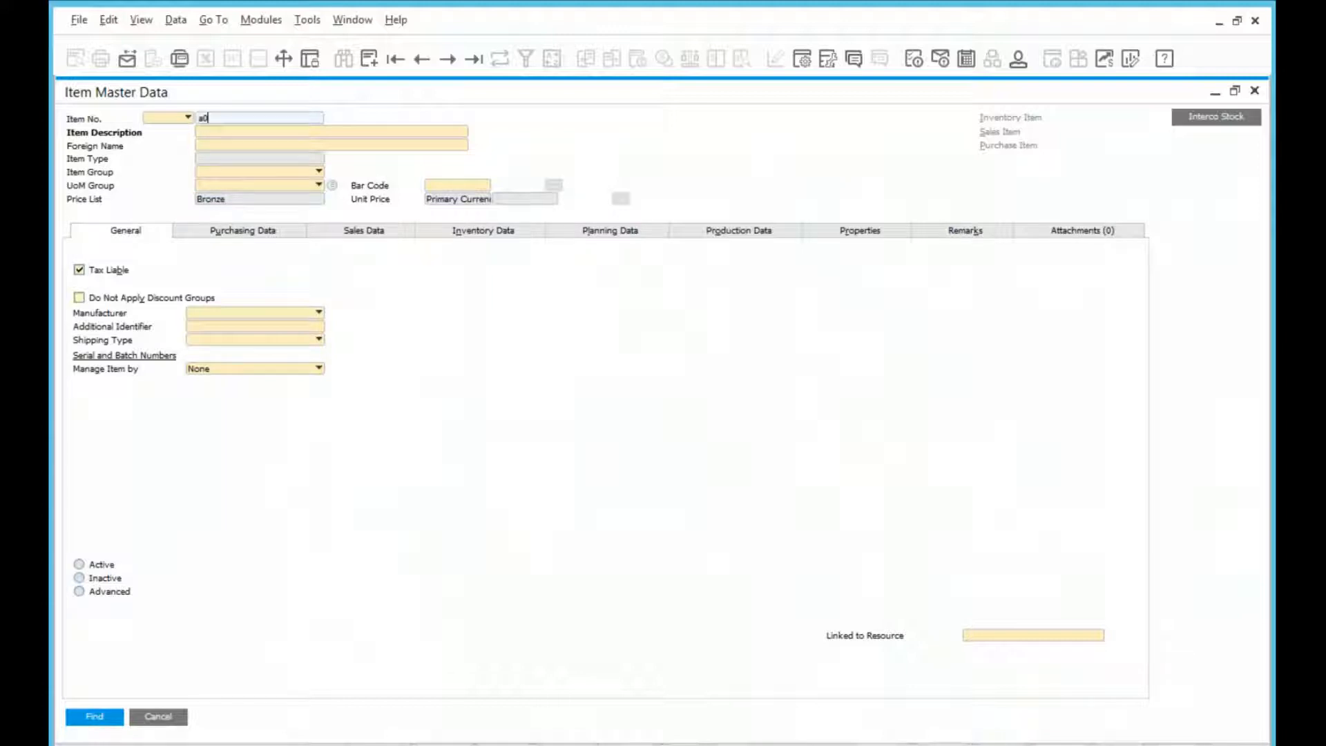
pyautogui.write('0015')
pyautogui.press('Return')
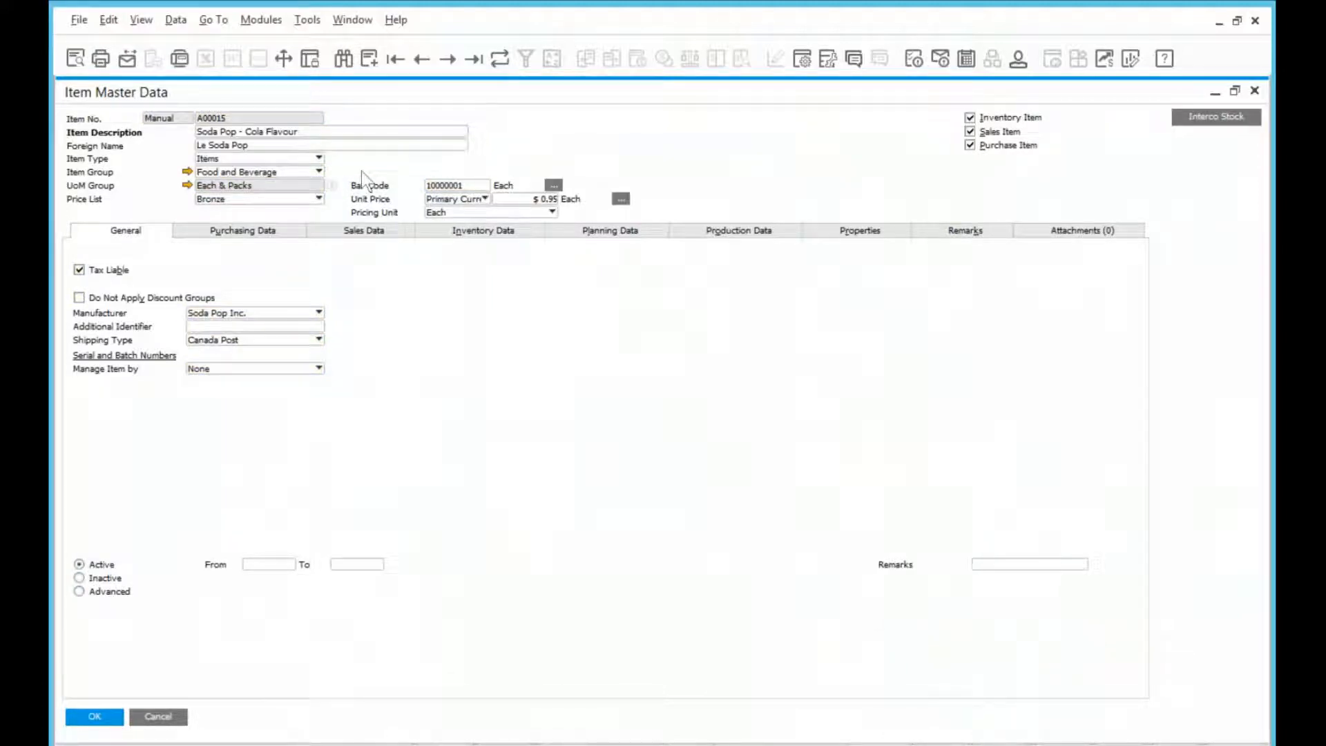
# Examine the purchasing UoM options of item A00015, including the 36Pack unit, and leave without saving changes.
pyautogui.click(296, 231)
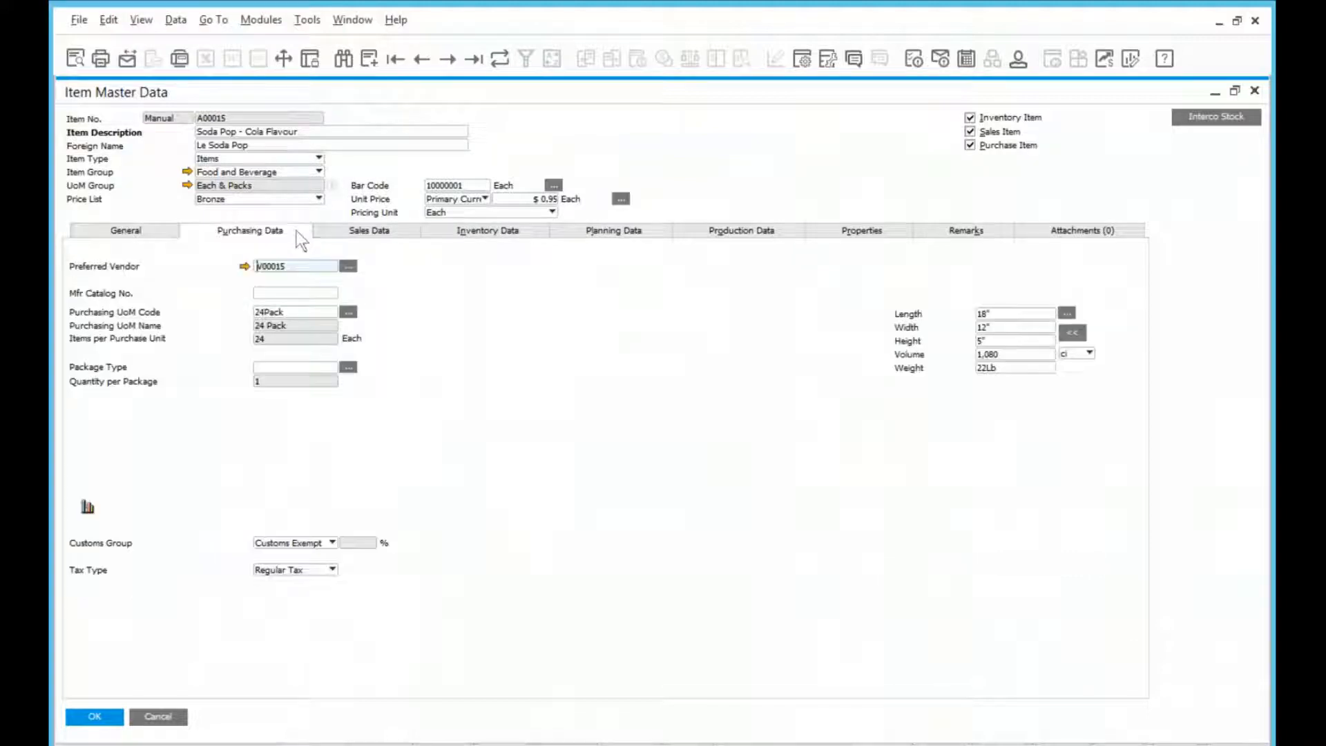
pyautogui.click(348, 313)
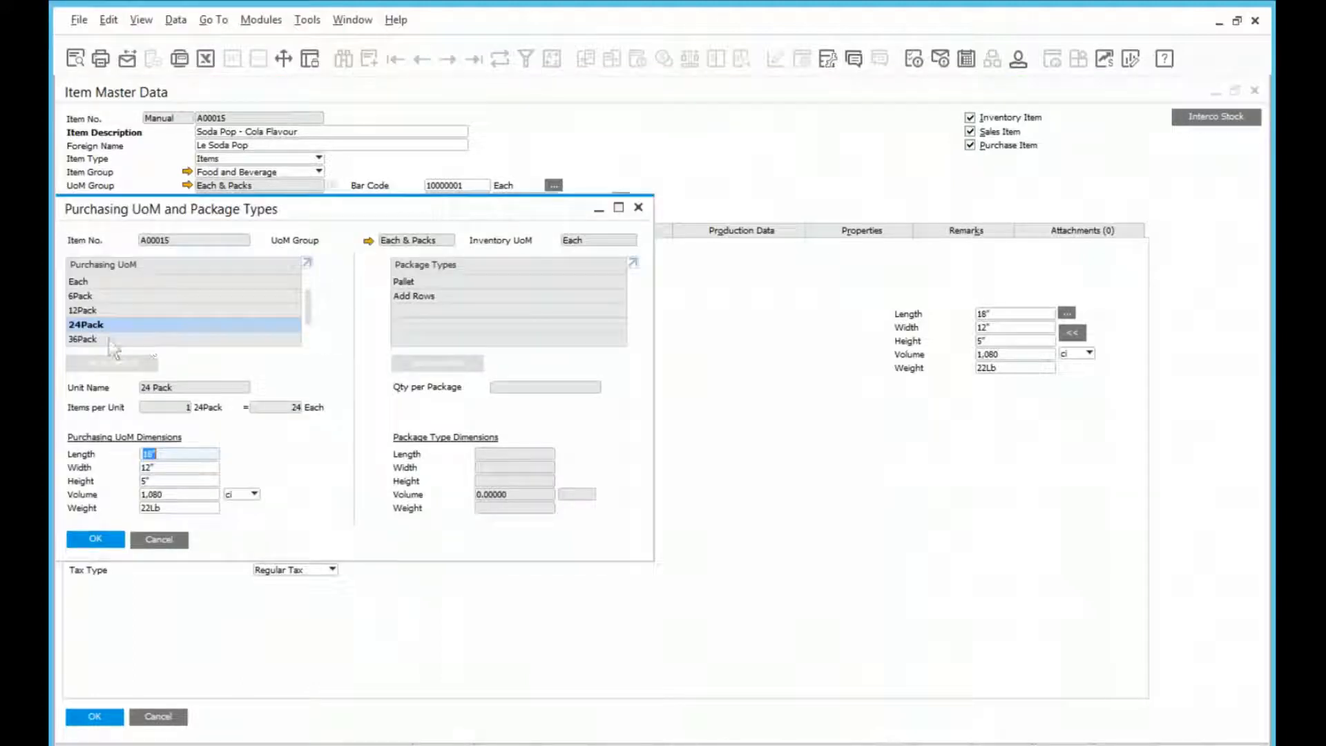
pyautogui.click(109, 339)
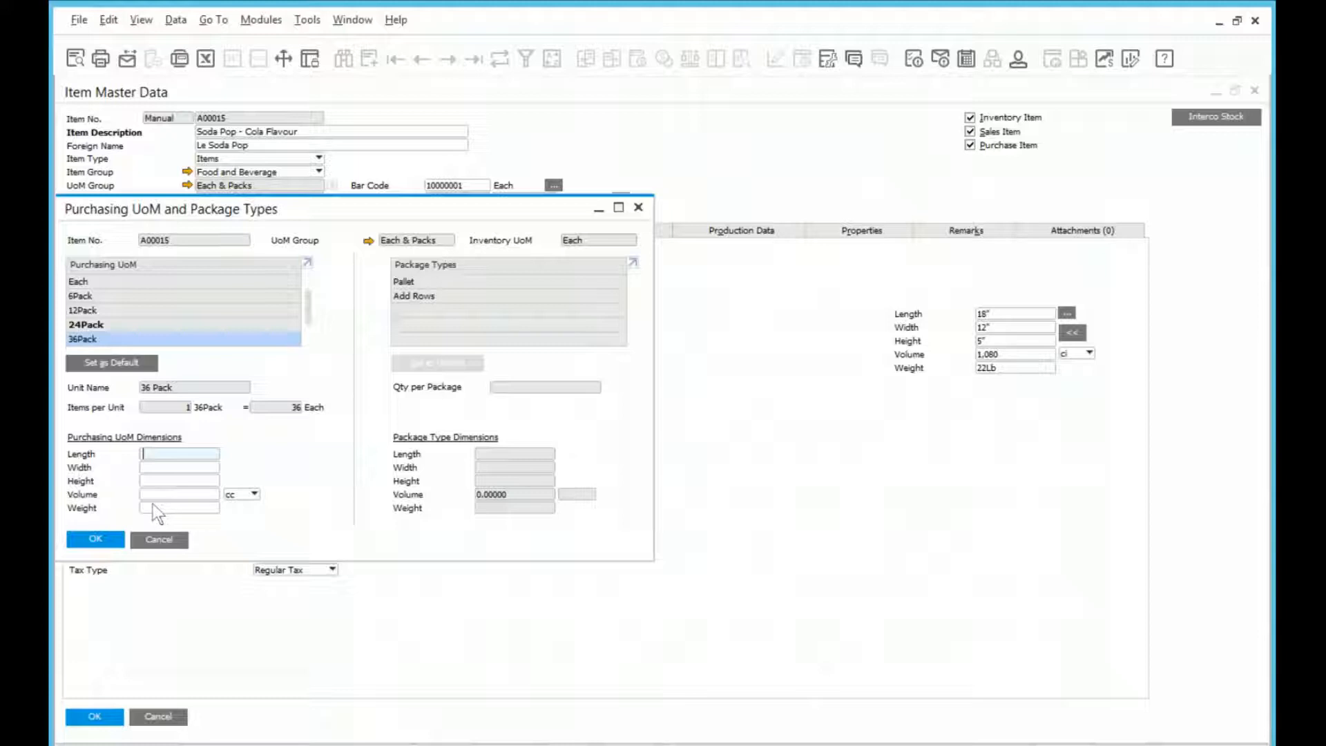
pyautogui.click(156, 543)
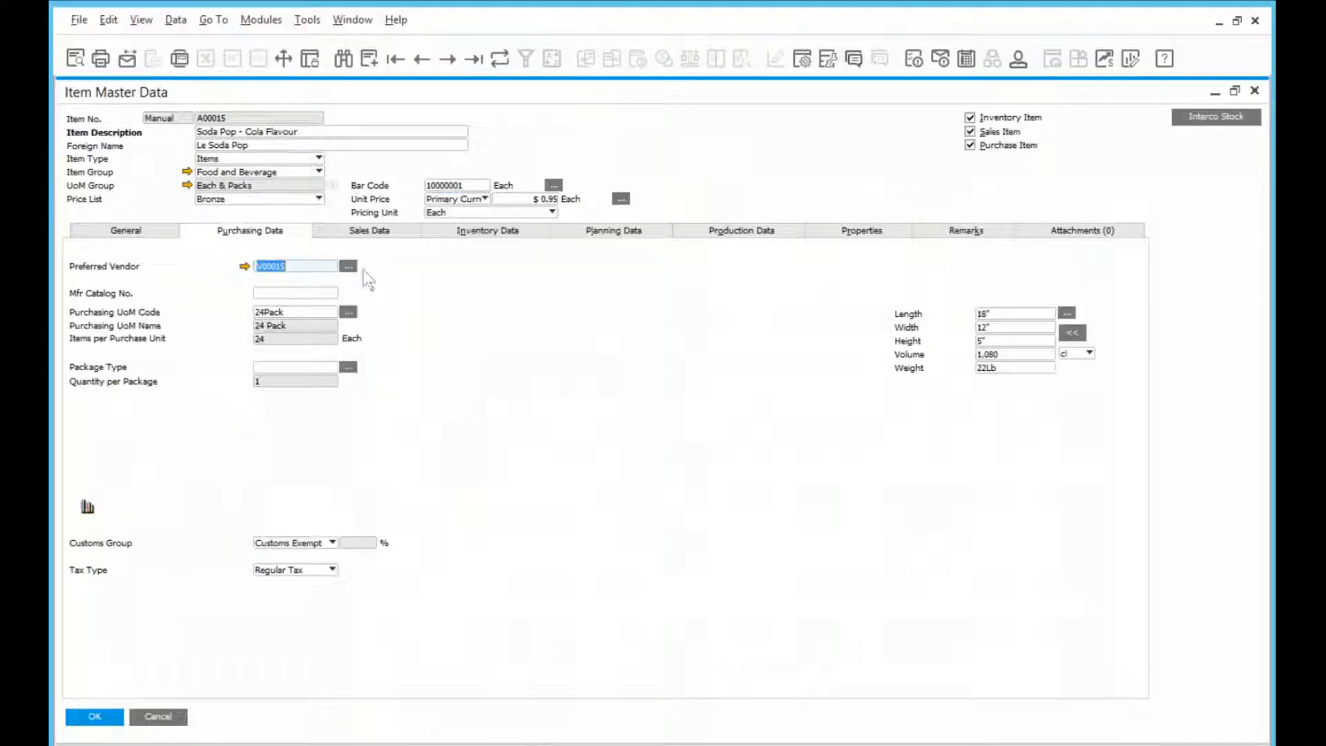
# Examine item A00015's sales UoM and package types for 36Pack and 24Pack with Pallet, leaving the item without changes.
pyautogui.click(388, 236)
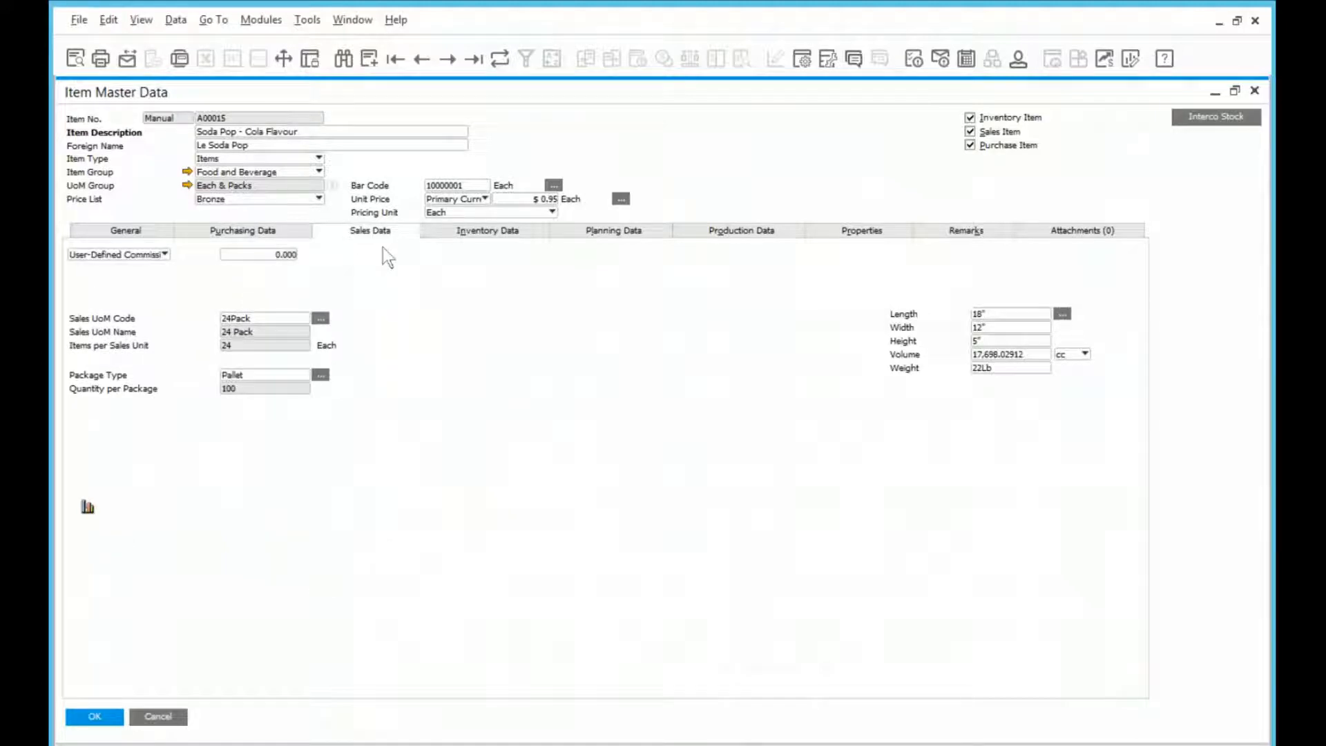
pyautogui.click(322, 318)
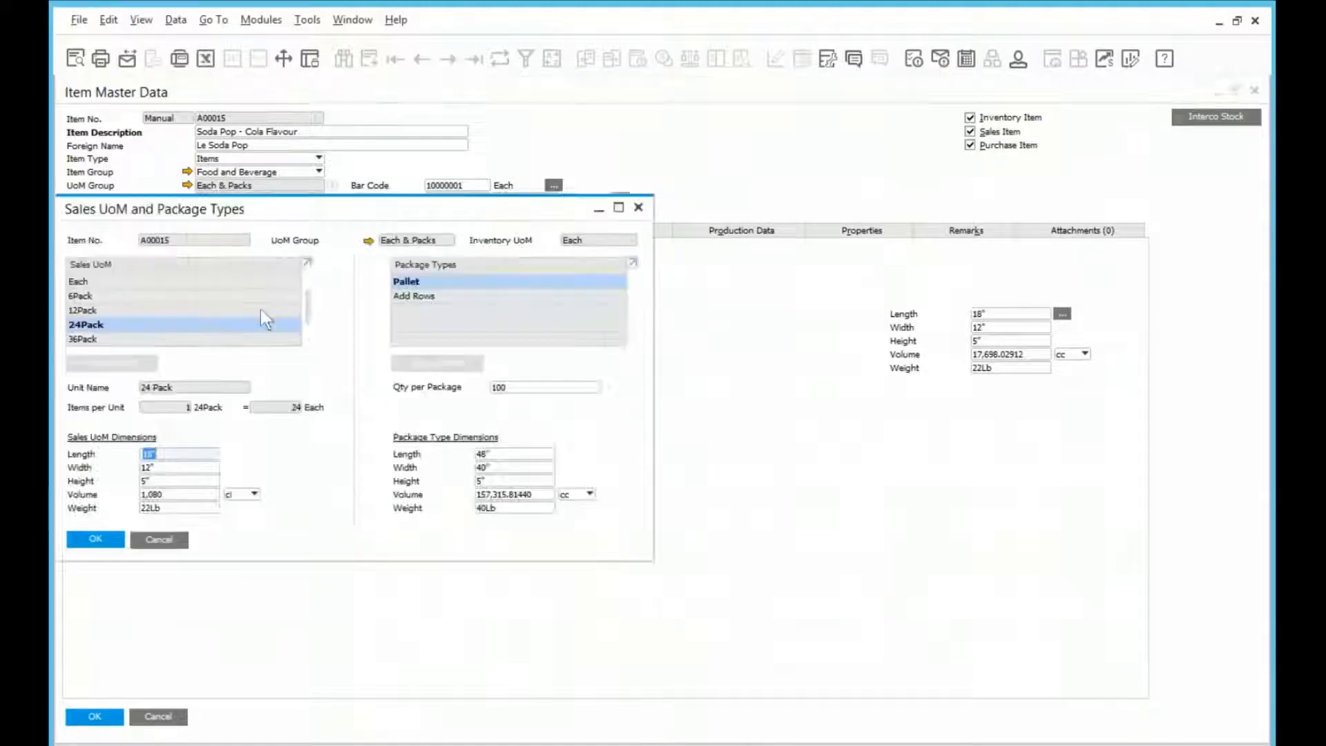
pyautogui.click(111, 340)
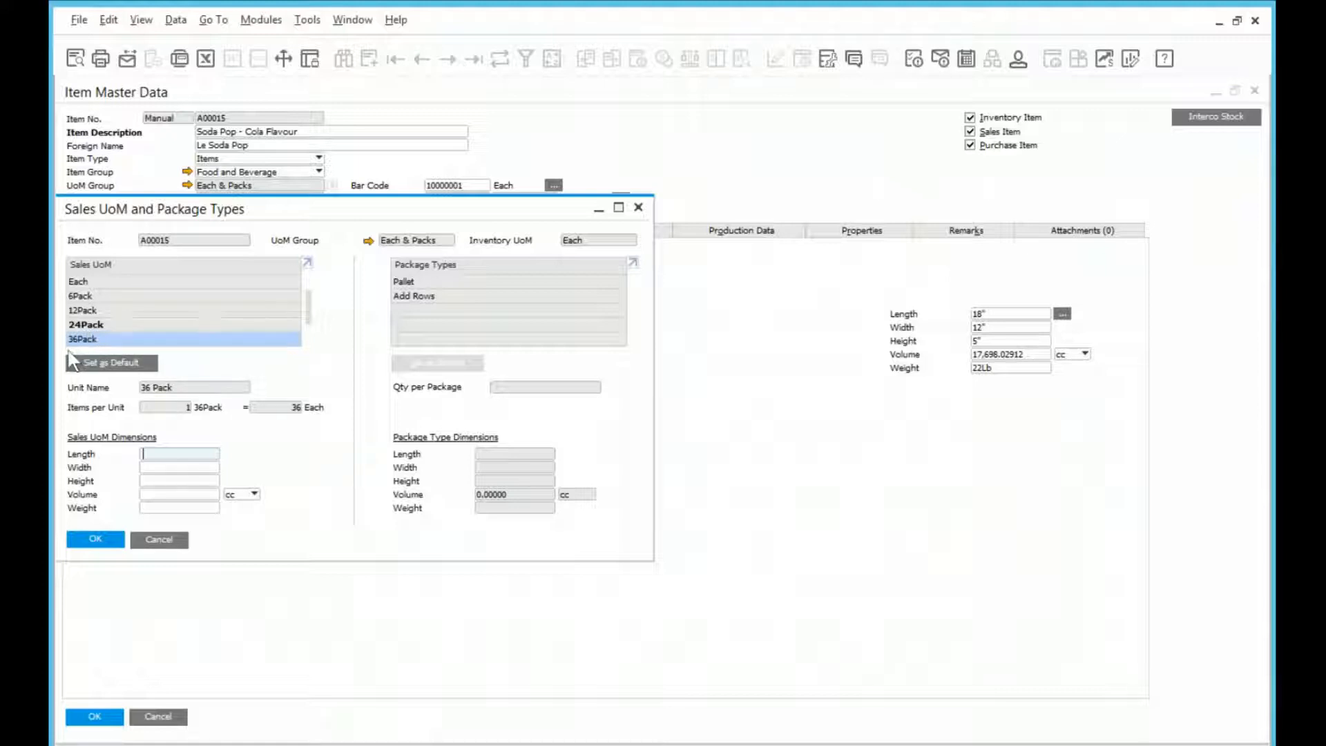
pyautogui.click(401, 285)
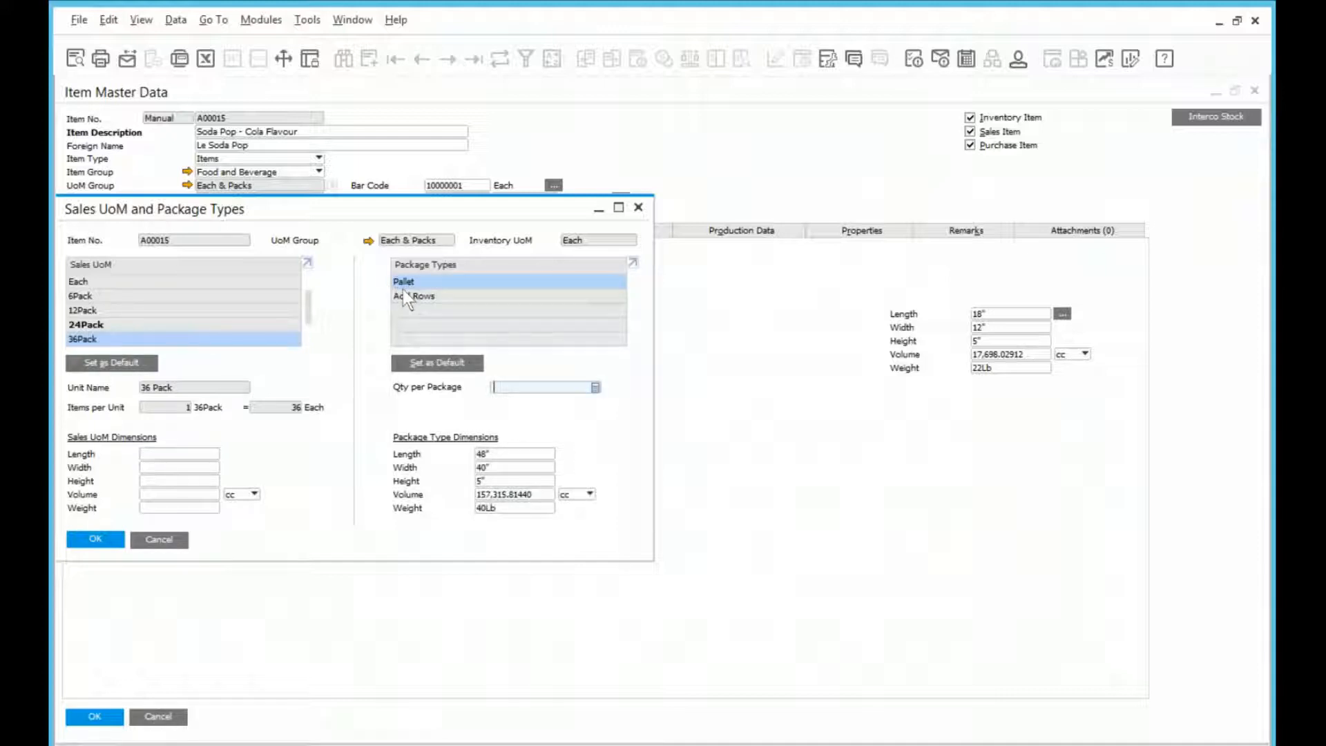
pyautogui.click(79, 324)
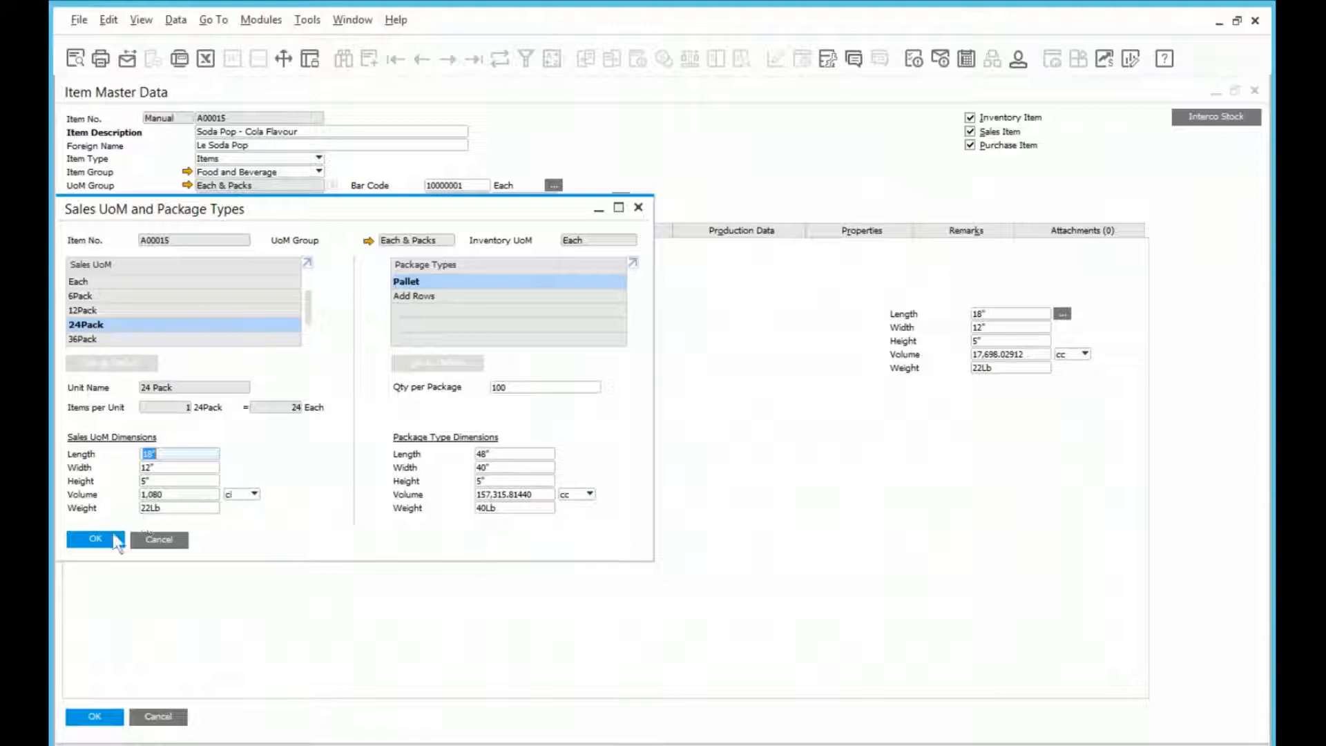
pyautogui.click(135, 543)
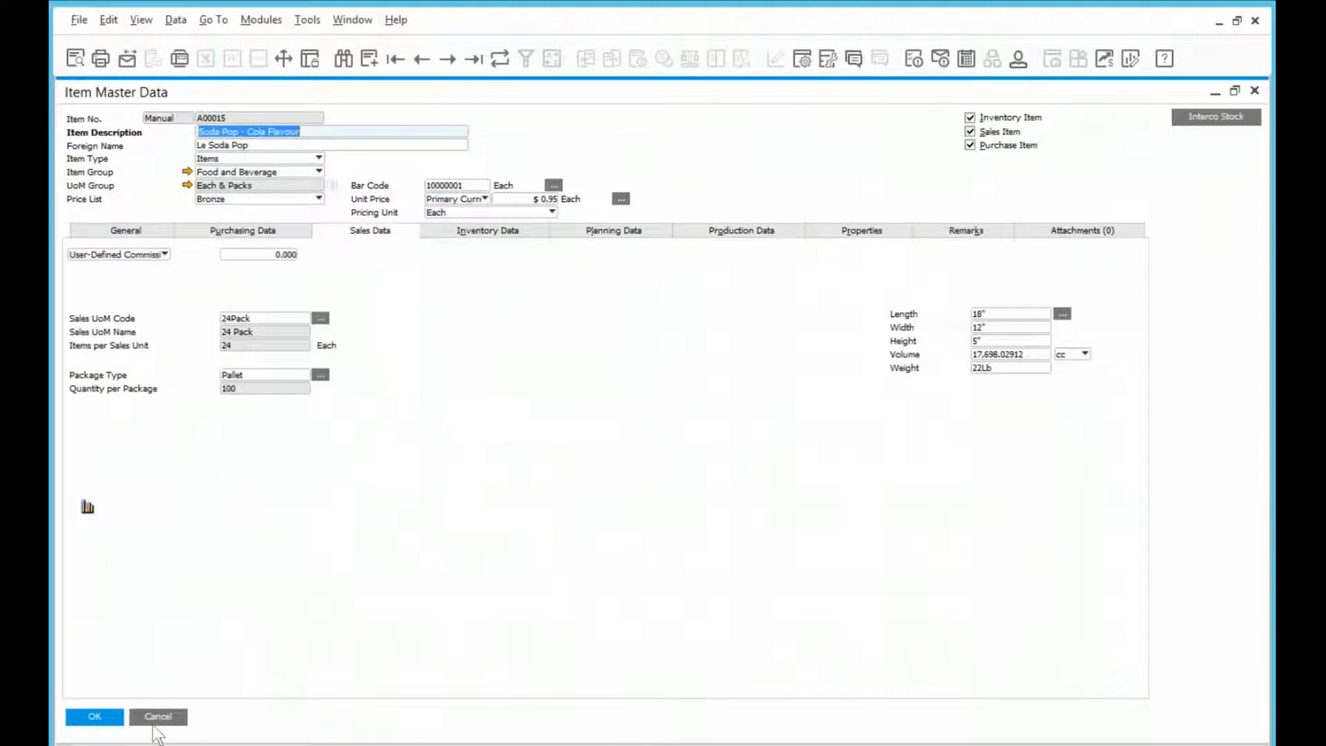
pyautogui.click(156, 719)
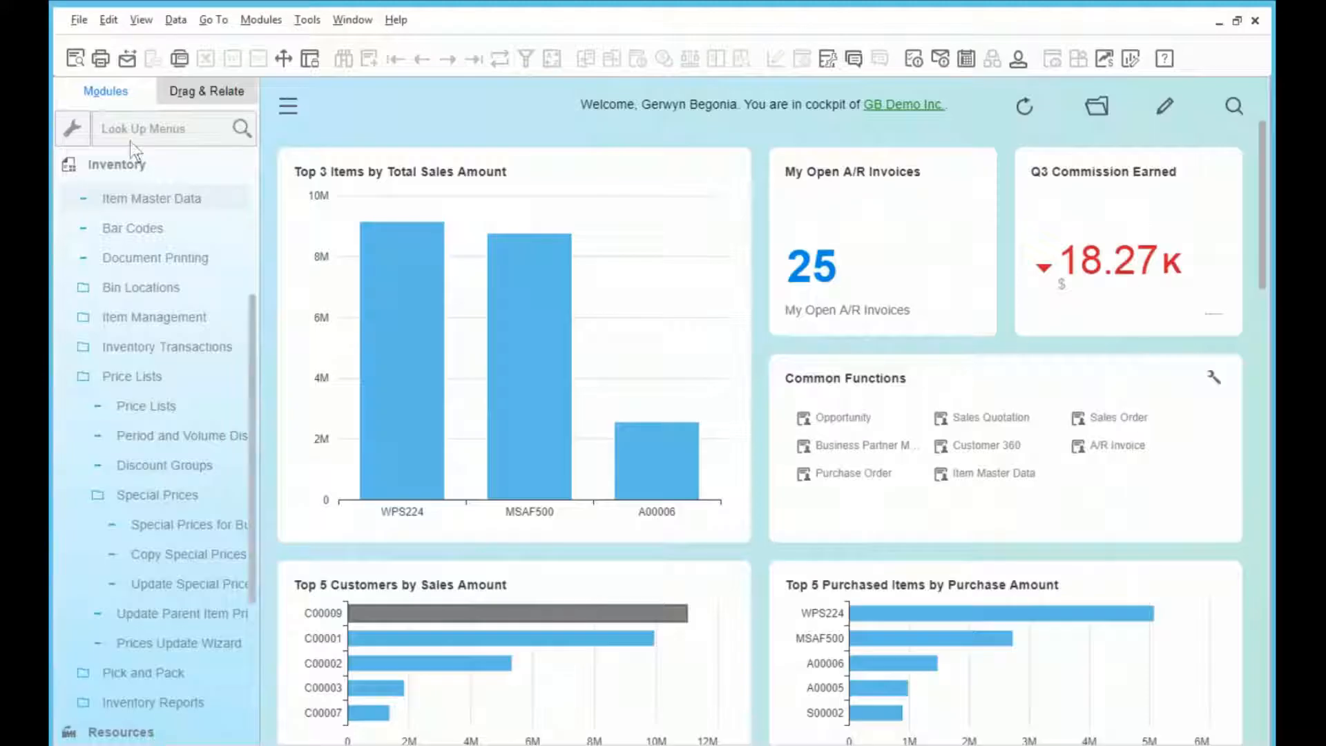
# Start a new purchase order for the vendor Soda Pop Inc.
pyautogui.click(126, 166)
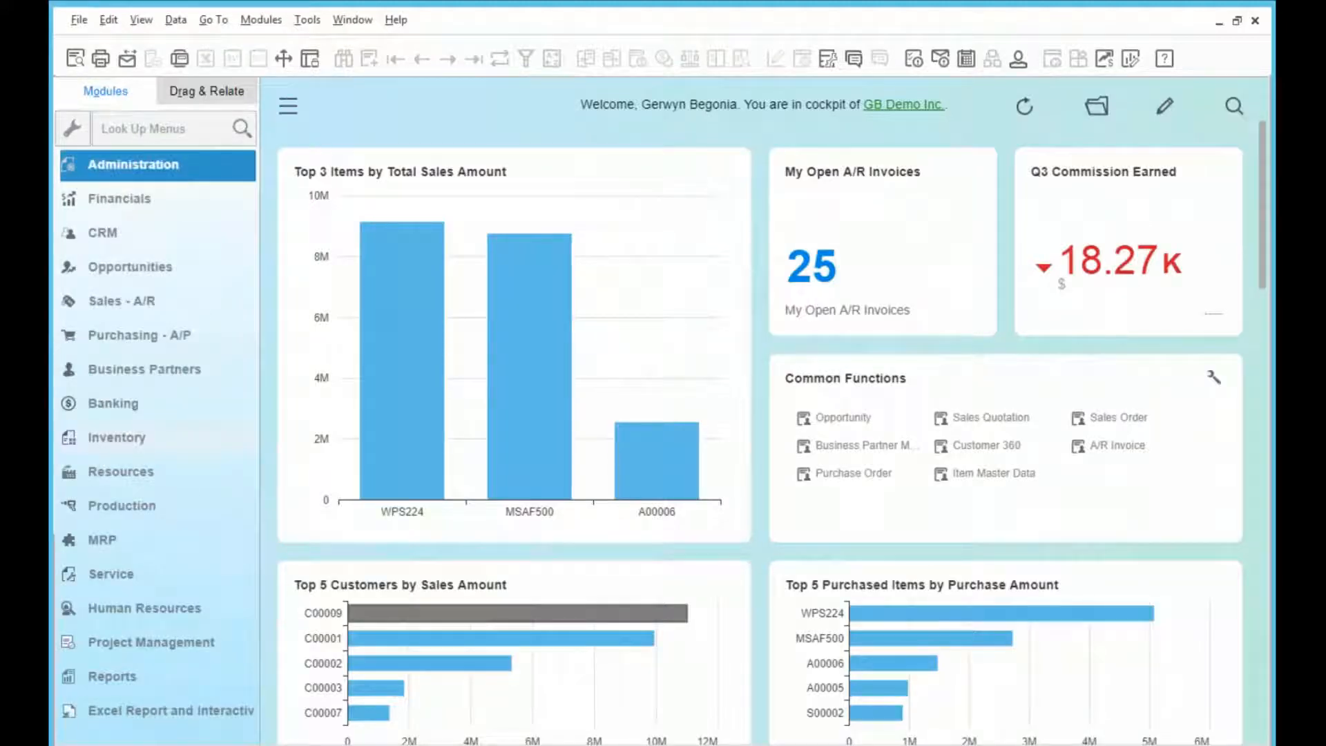
pyautogui.moveTo(402, 276)
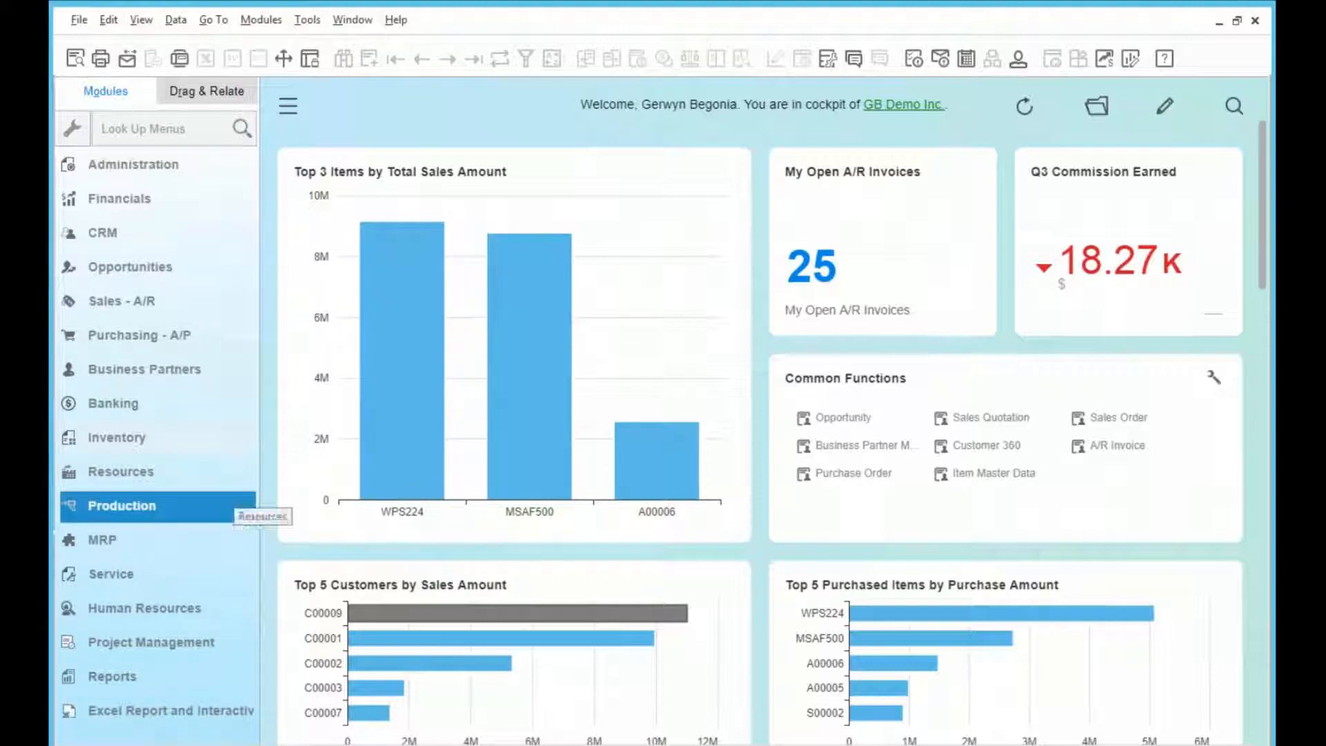
pyautogui.click(159, 335)
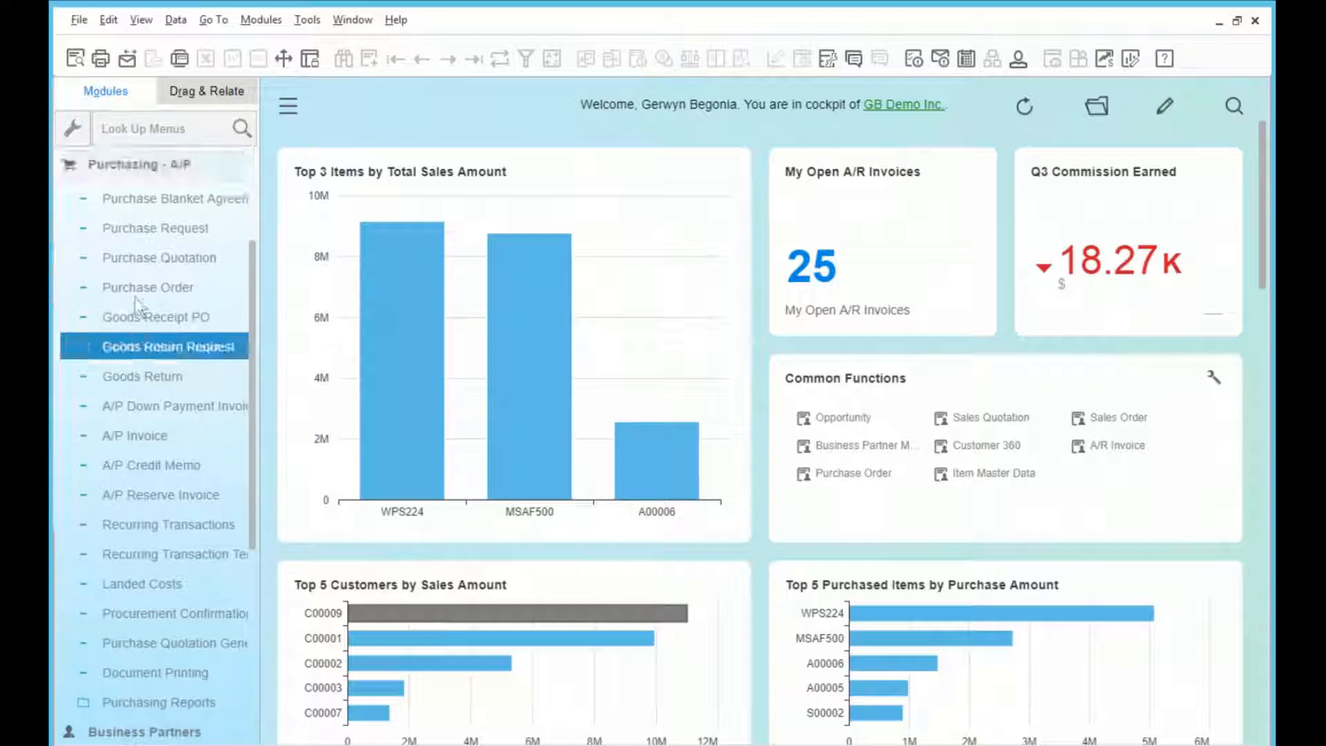
pyautogui.click(135, 297)
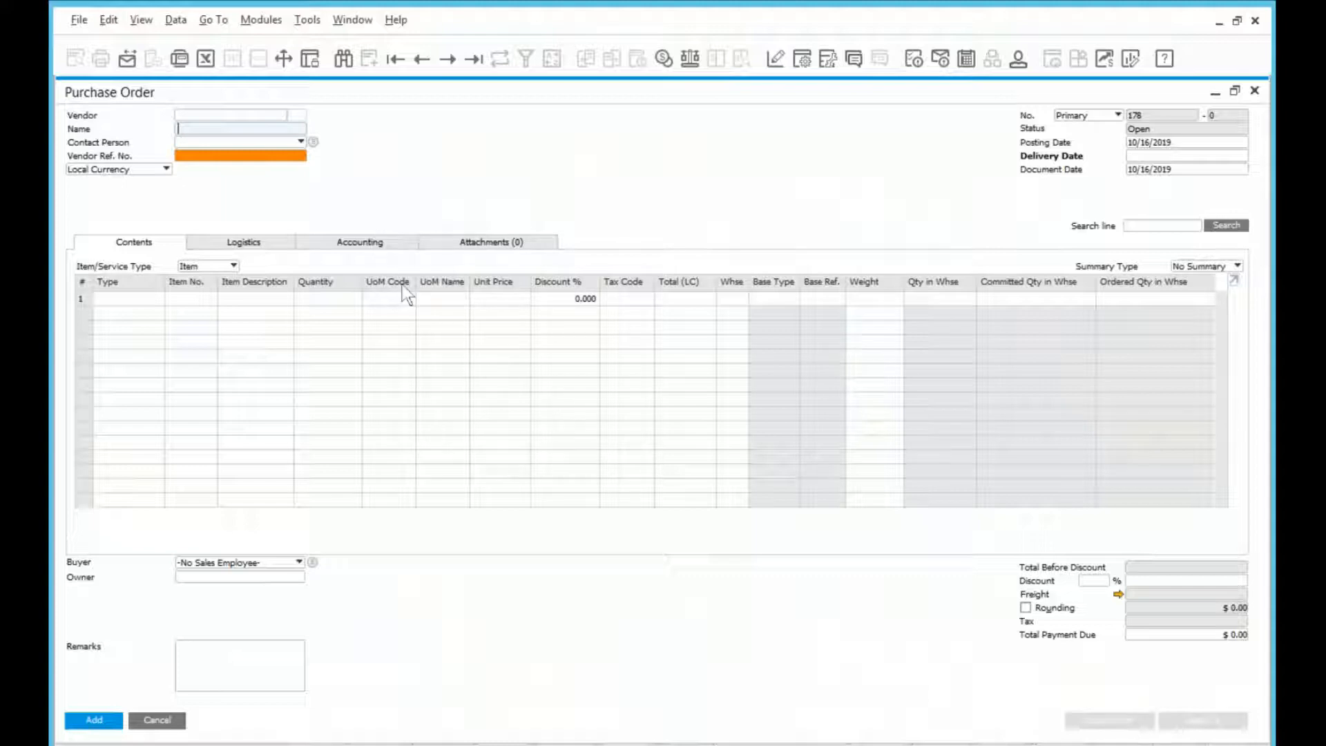
pyautogui.press('Tab')
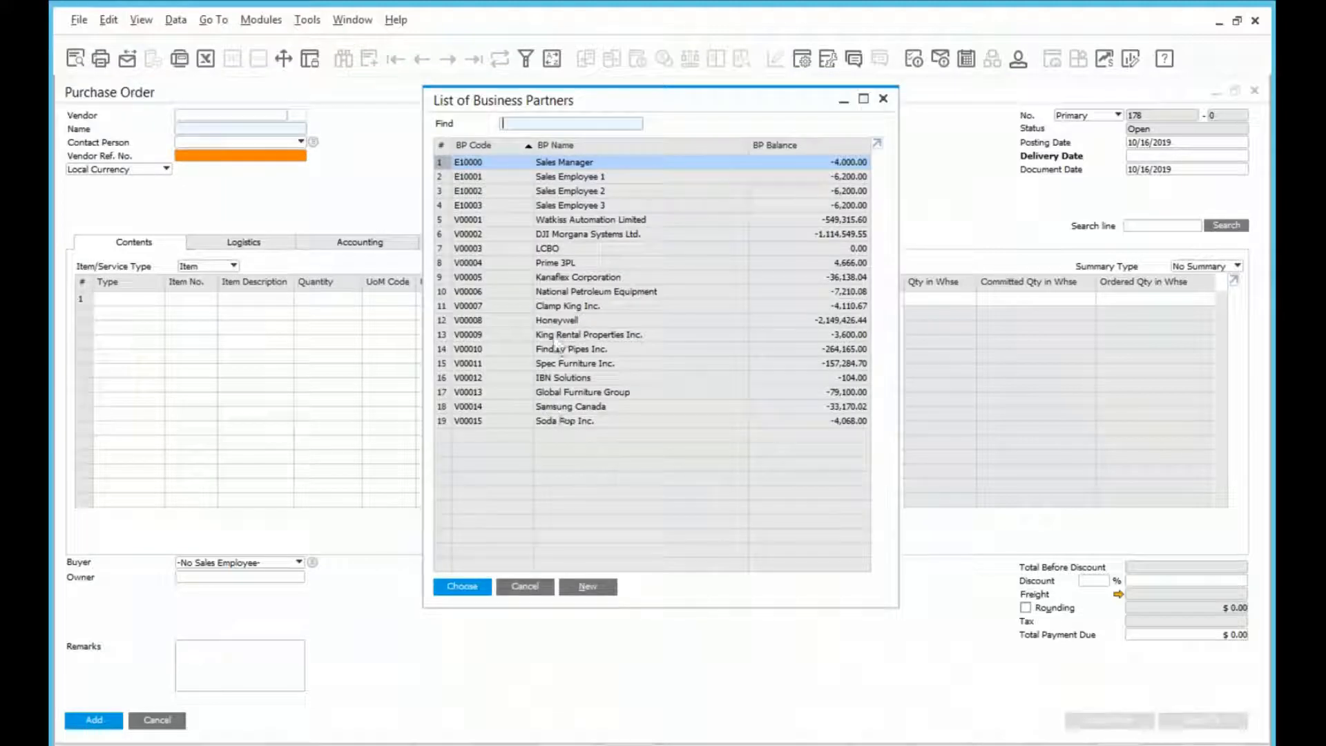
pyautogui.doubleClick(577, 421)
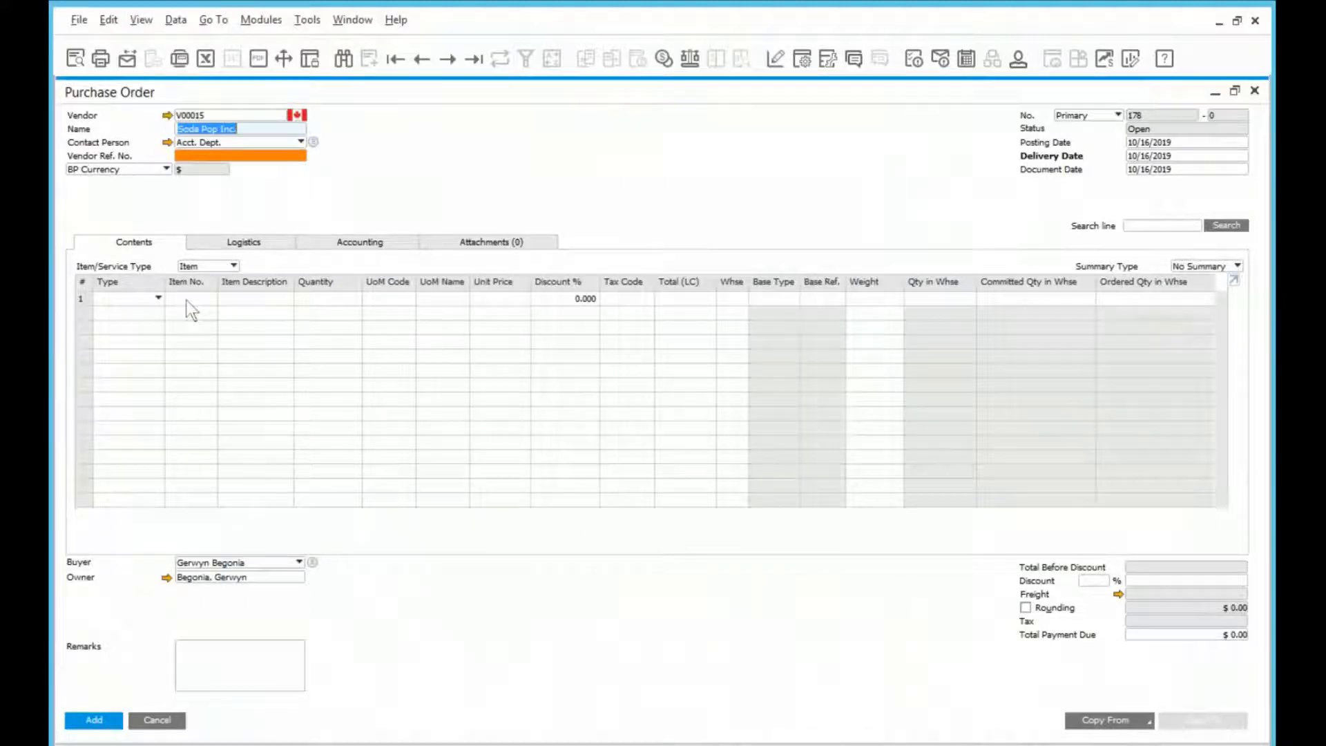
# Enter item A00015 on the first order line and adjust the table's column widths to show the full description.
pyautogui.click(189, 303)
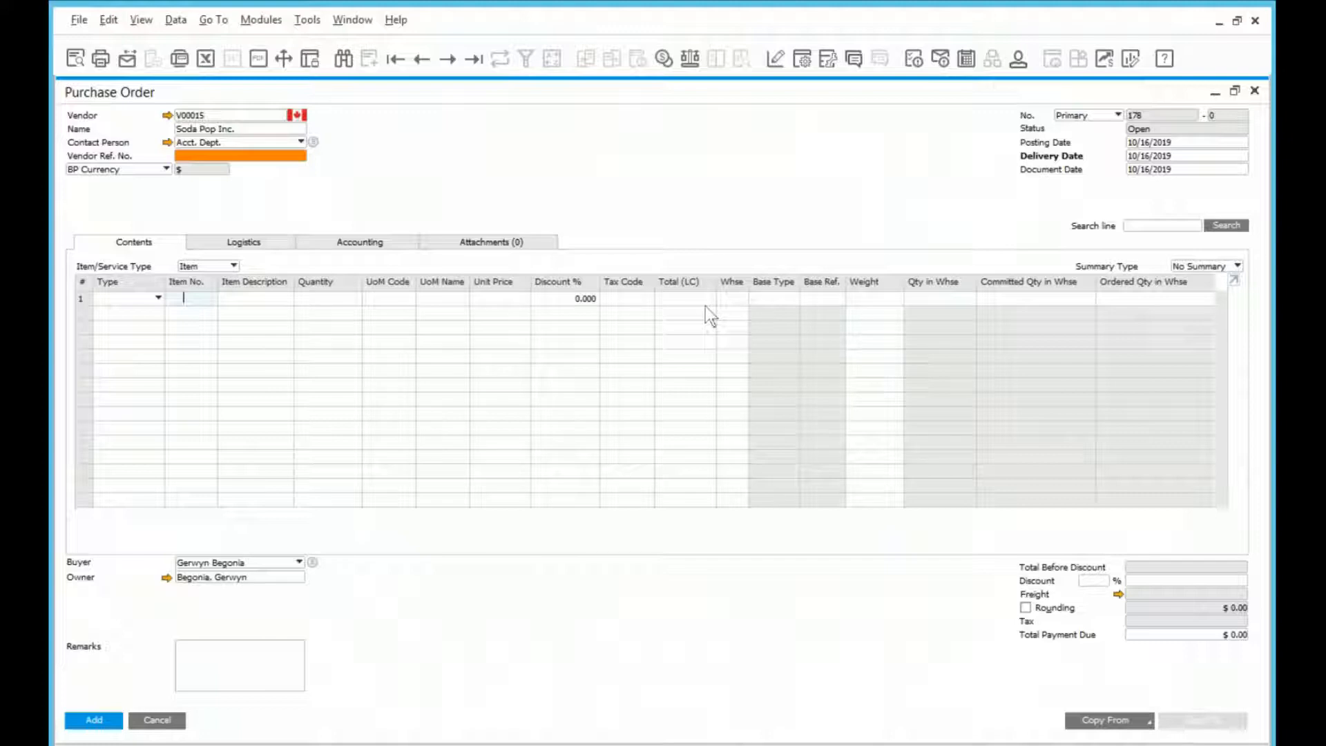
pyautogui.write('a00015')
pyautogui.press('Tab')
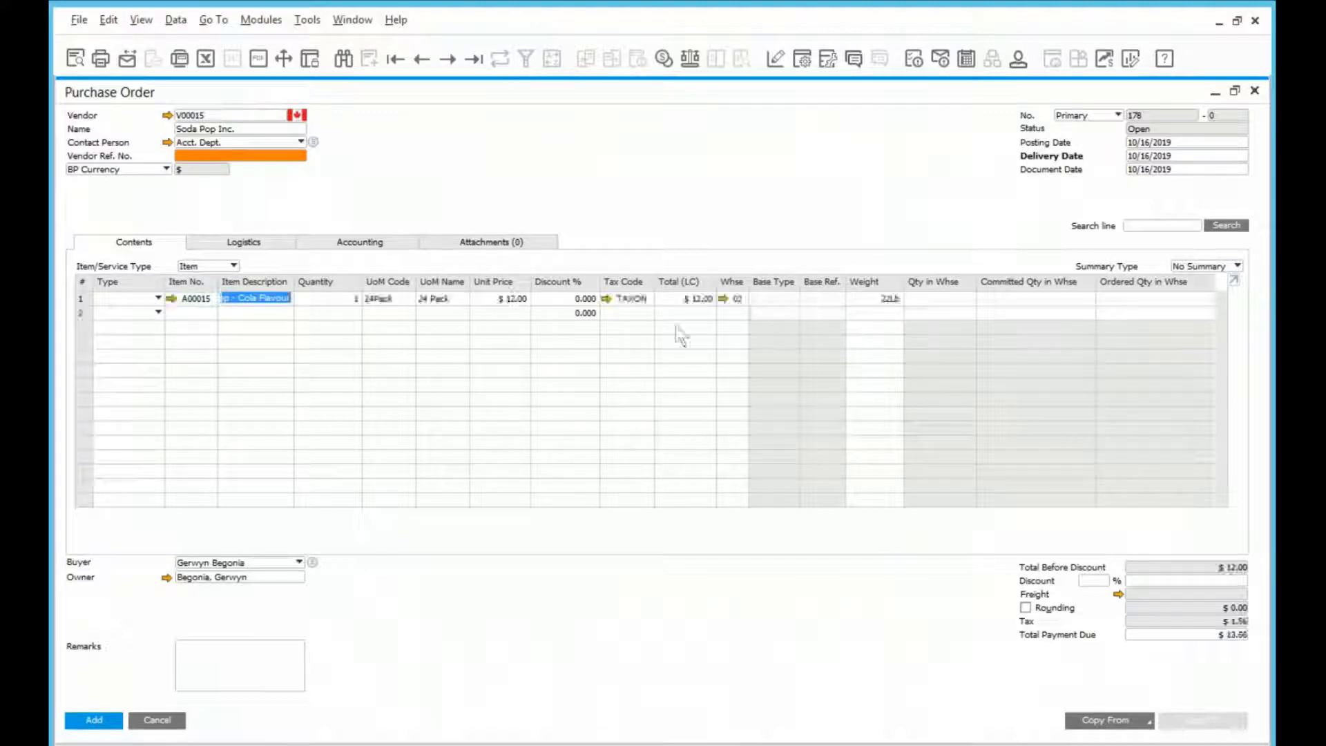
pyautogui.click(139, 19)
pyautogui.click(124, 158)
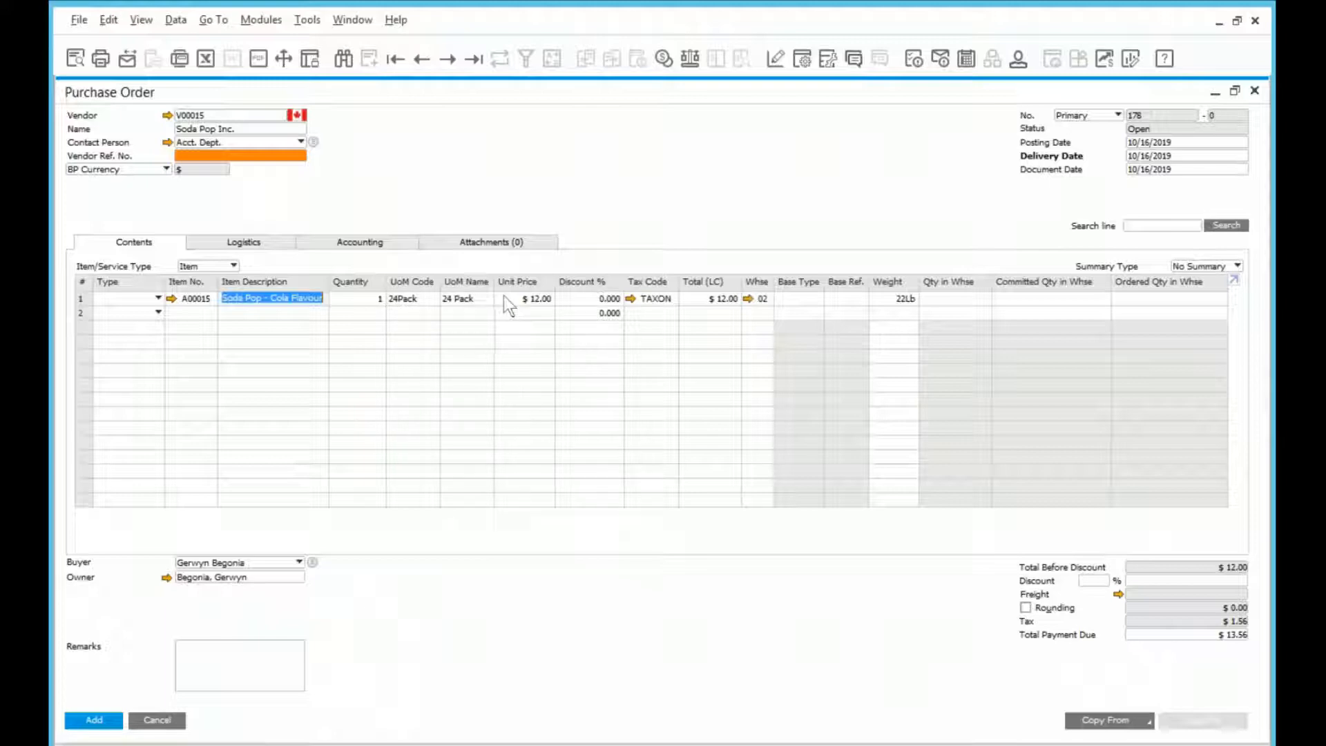
# Set the quantity of the Cola Flavour line to 100.
pyautogui.click(372, 300)
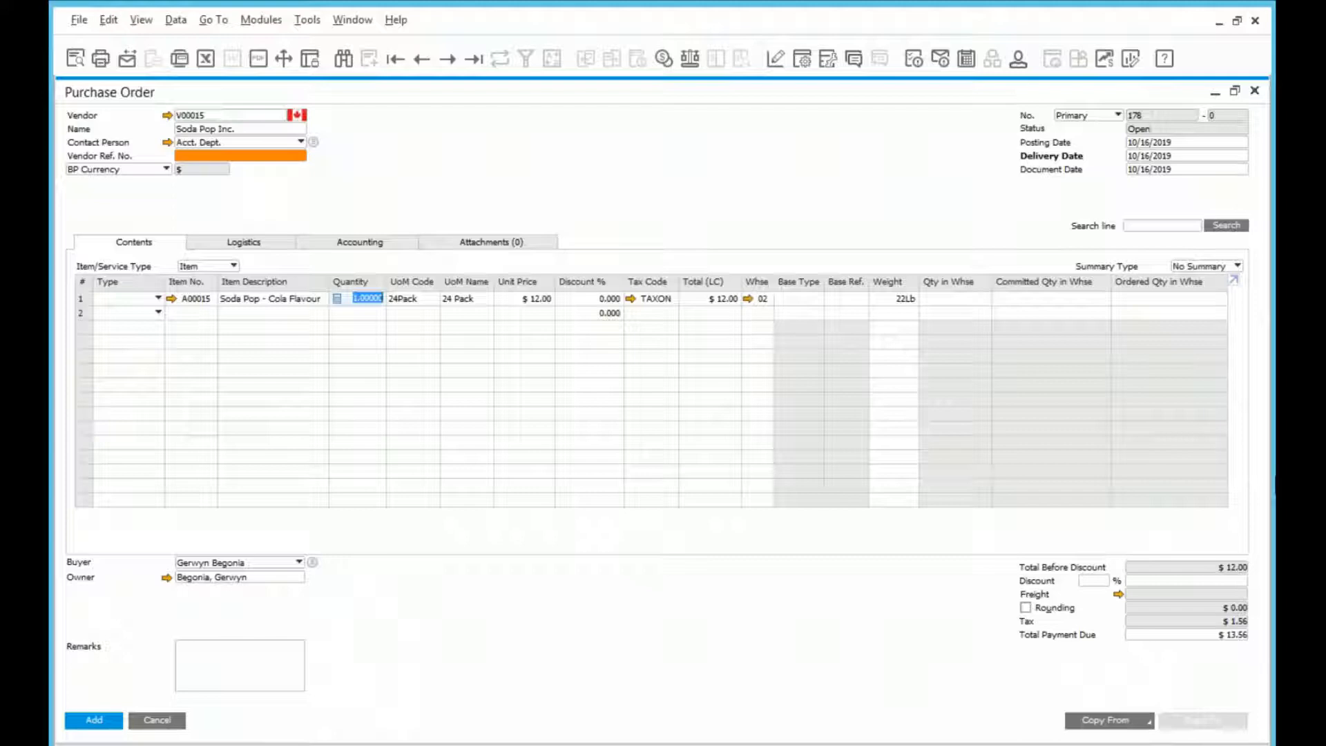
pyautogui.write('100')
pyautogui.press('Tab')
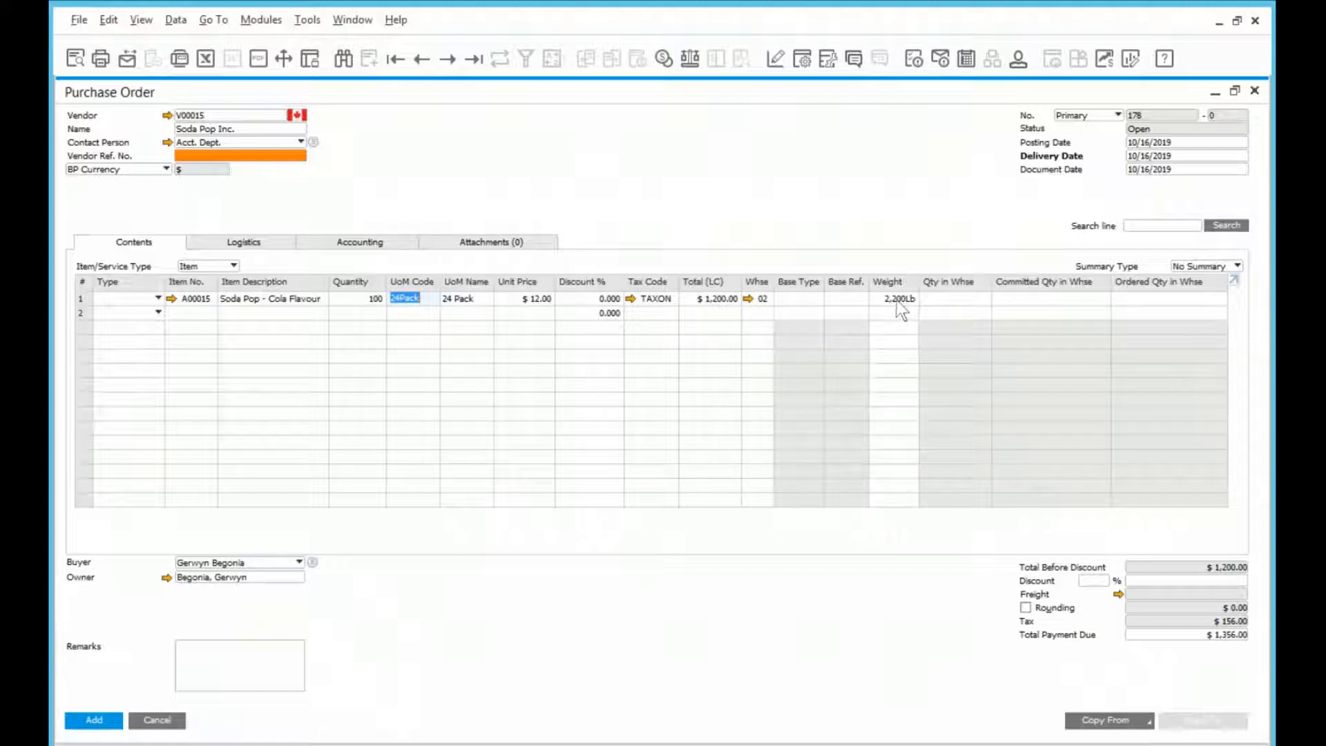
# Add items A00016 and A00017 from the Food and Beverage group to the next order lines.
pyautogui.click(192, 308)
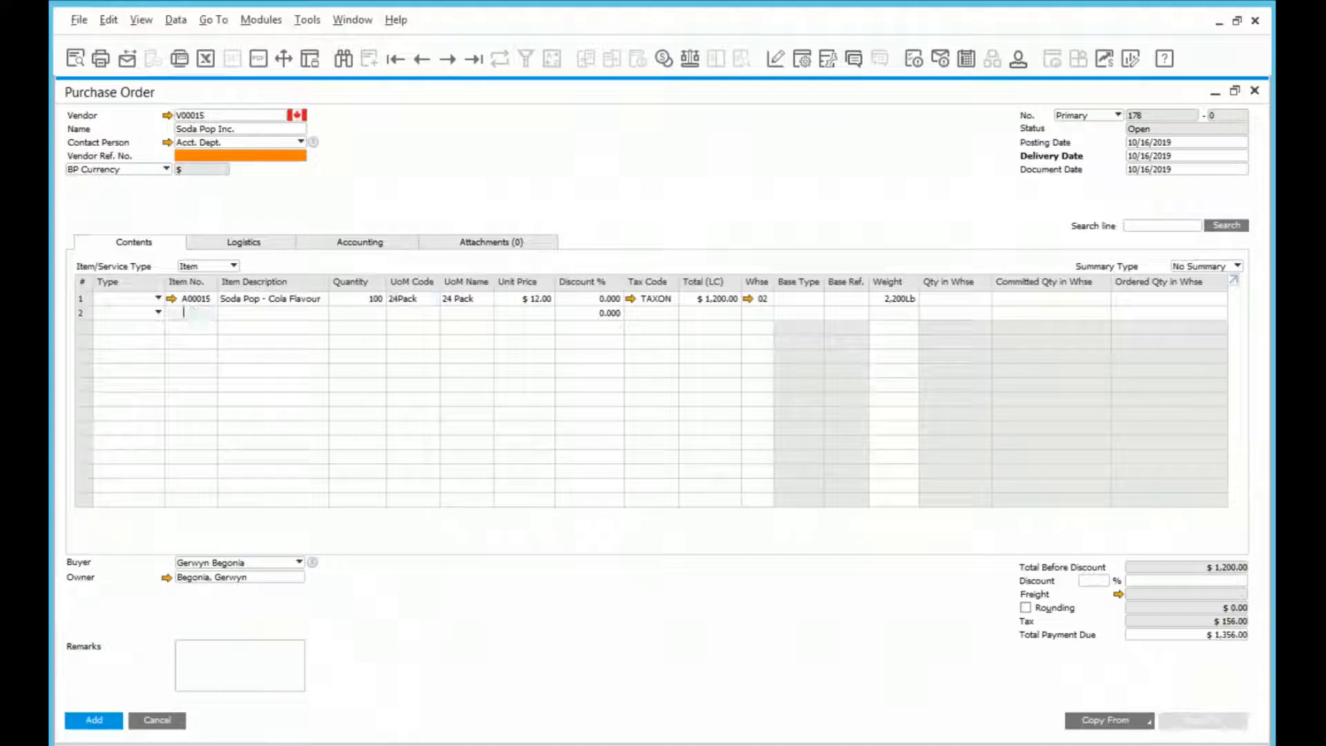
pyautogui.press('Tab')
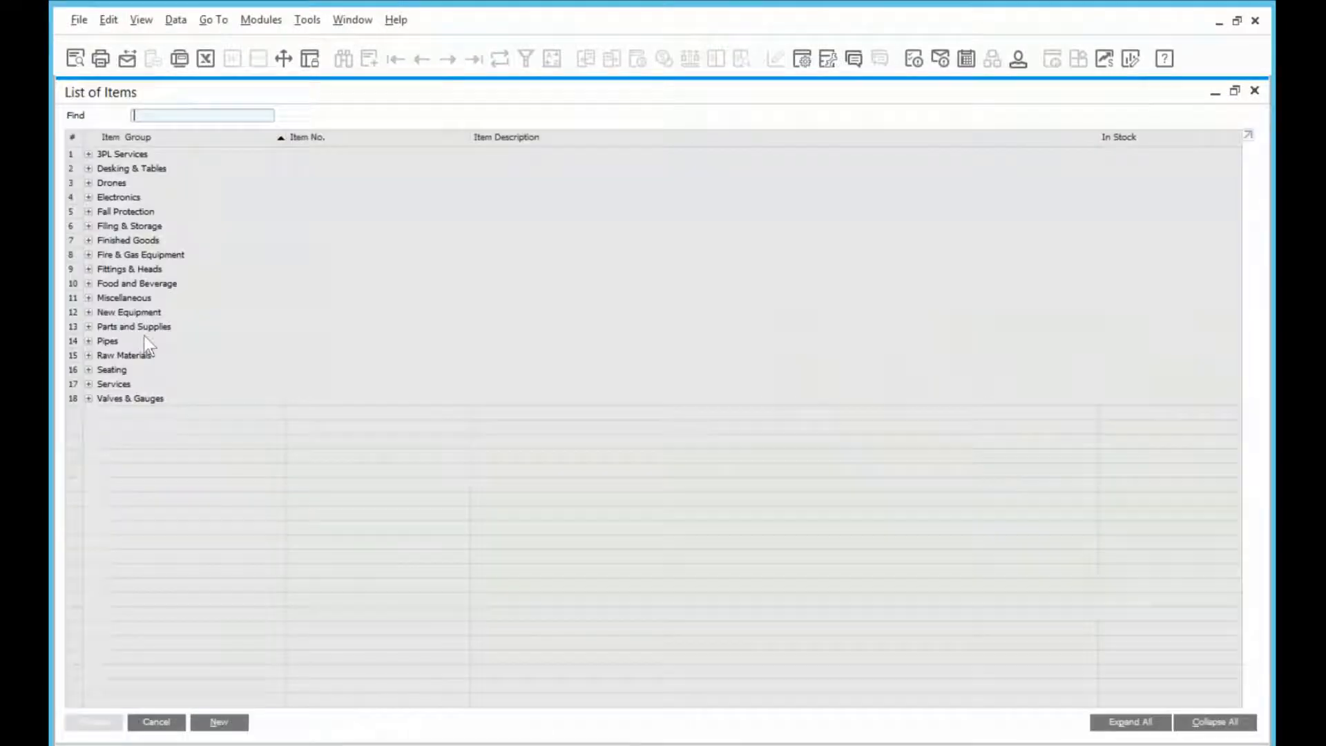
pyautogui.click(88, 284)
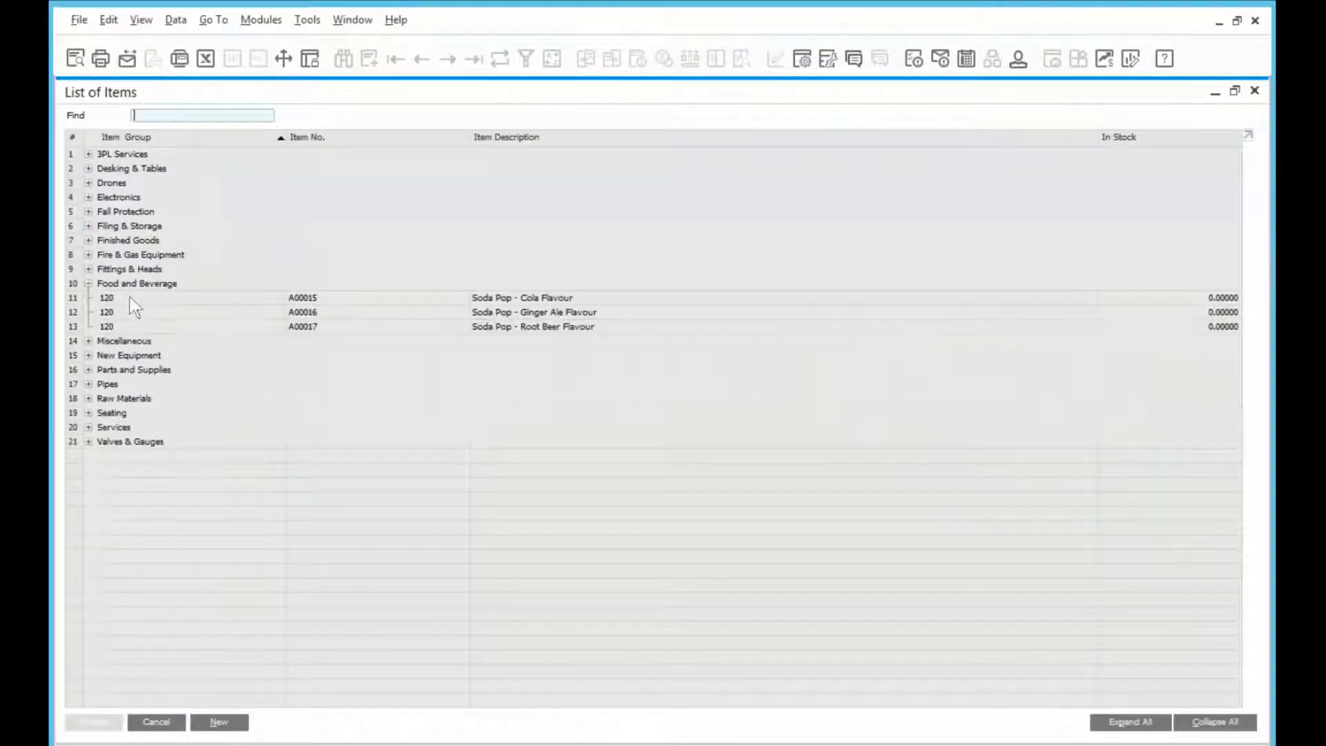
pyautogui.click(356, 314)
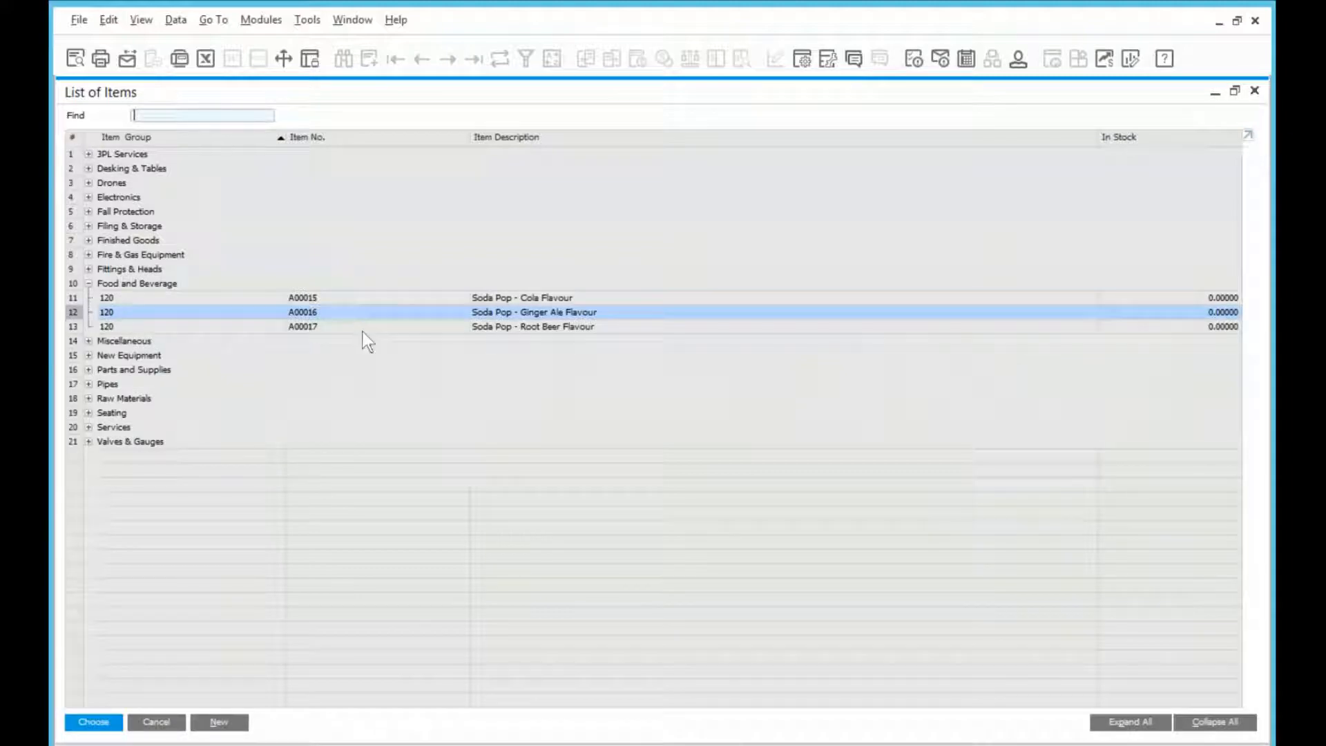
pyautogui.keyDown('shift'); pyautogui.click(364, 329); pyautogui.keyUp('shift')
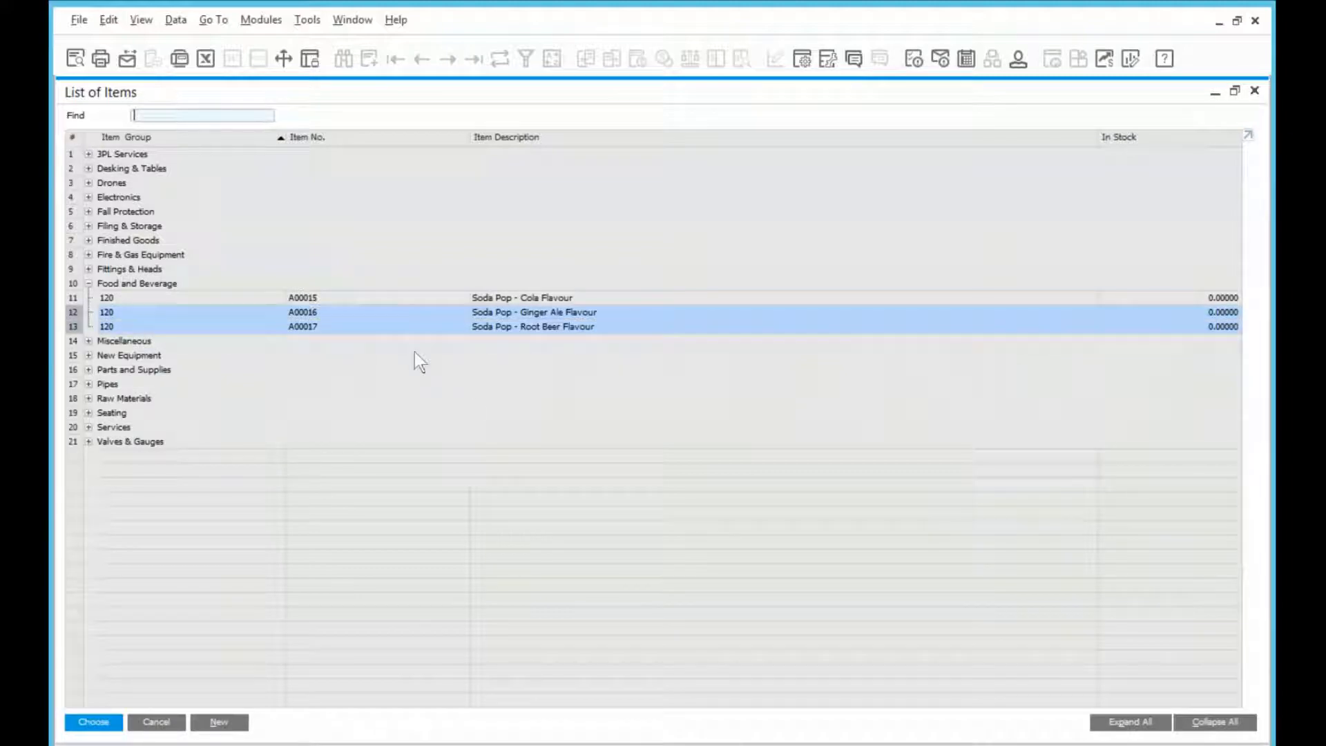
pyautogui.click(109, 724)
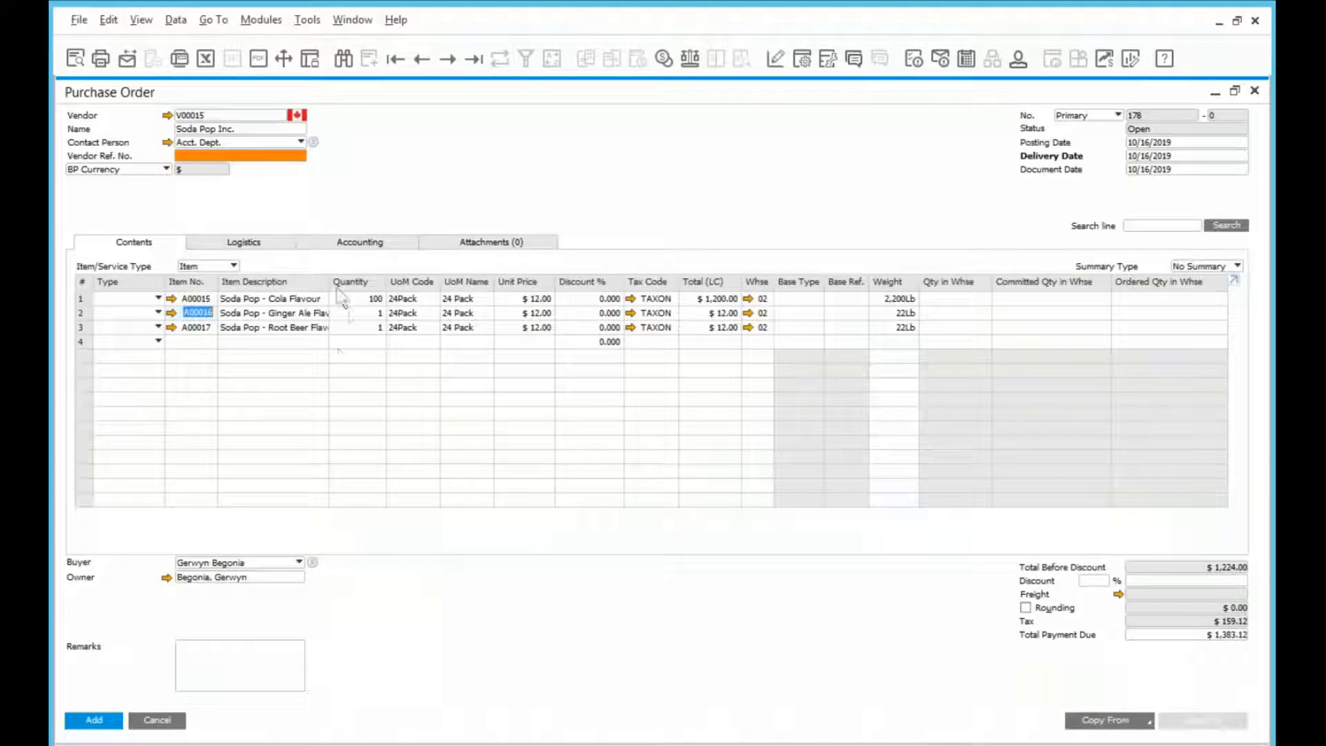
# Set the quantities of the Ginger Ale and Root Beer lines to 100 each.
pyautogui.click(354, 317)
pyautogui.write('100')
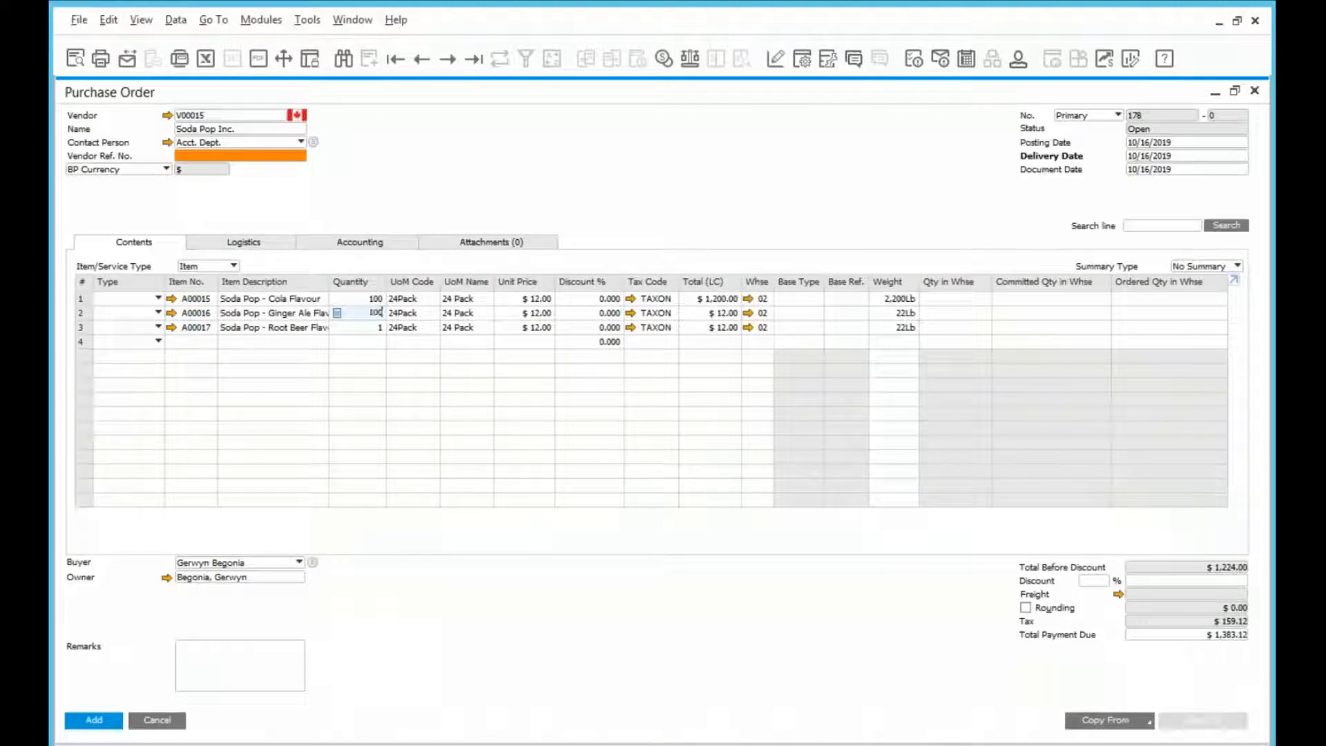
pyautogui.press('Tab')
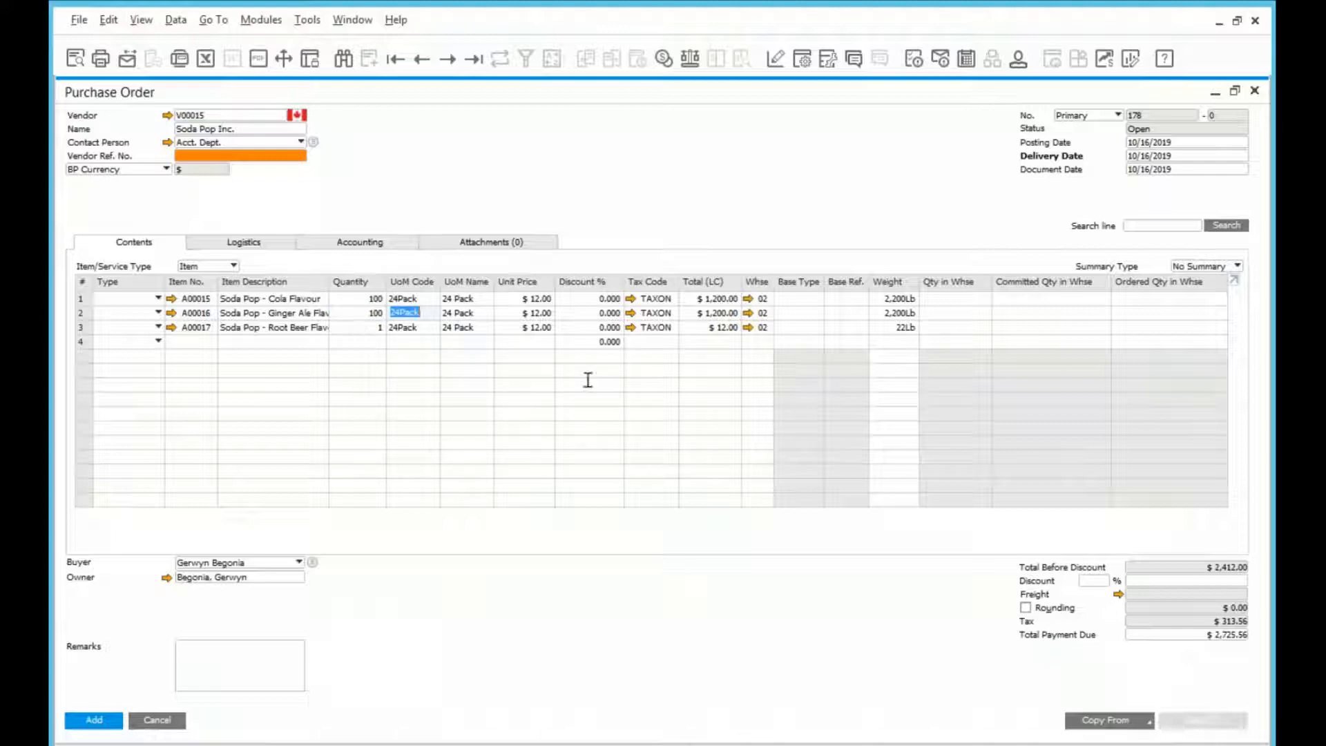
pyautogui.click(359, 329)
pyautogui.write('100')
pyautogui.press('Tab')
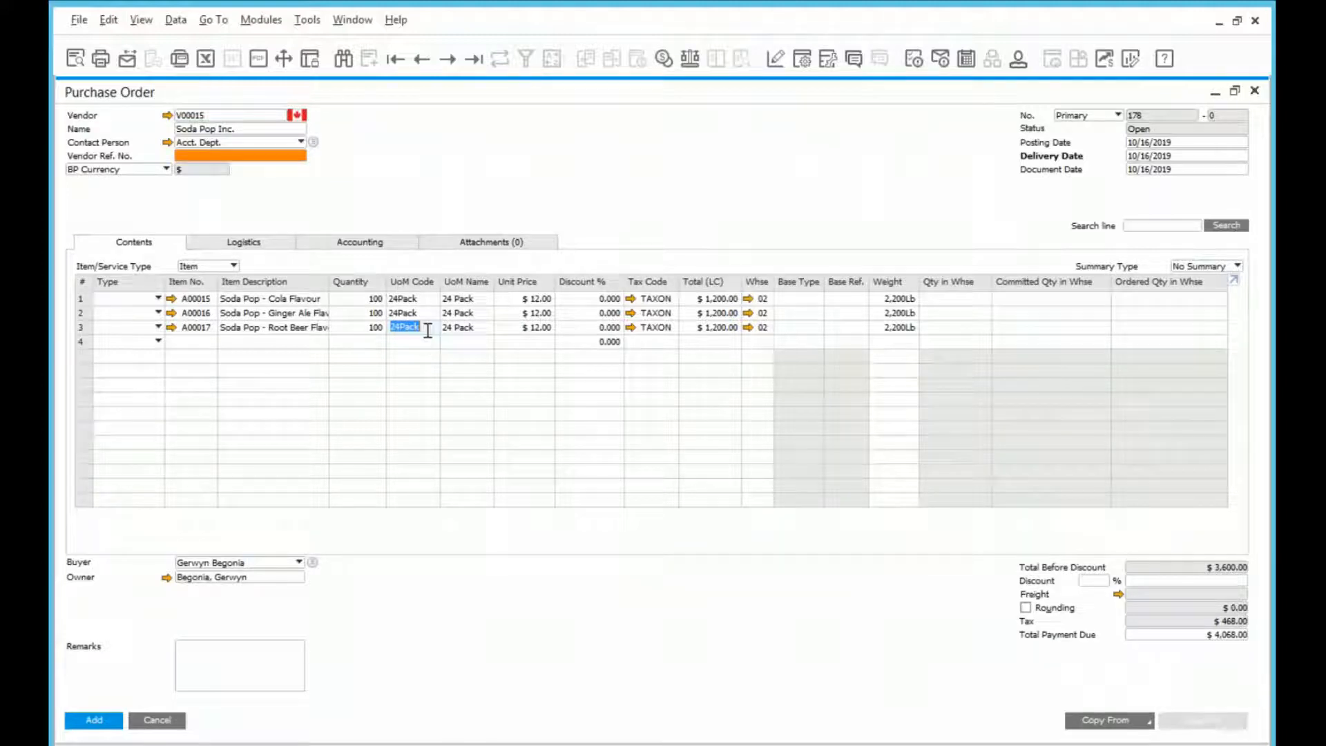
# Change the UoM code of the Root Beer line to 12Pack.
pyautogui.click(434, 328)
pyautogui.press('BackSpace')
pyautogui.press('BackSpace')
pyautogui.press('BackSpace')
pyautogui.press('BackSpace')
pyautogui.press('BackSpace')
pyautogui.press('BackSpace')
pyautogui.press('Tab')
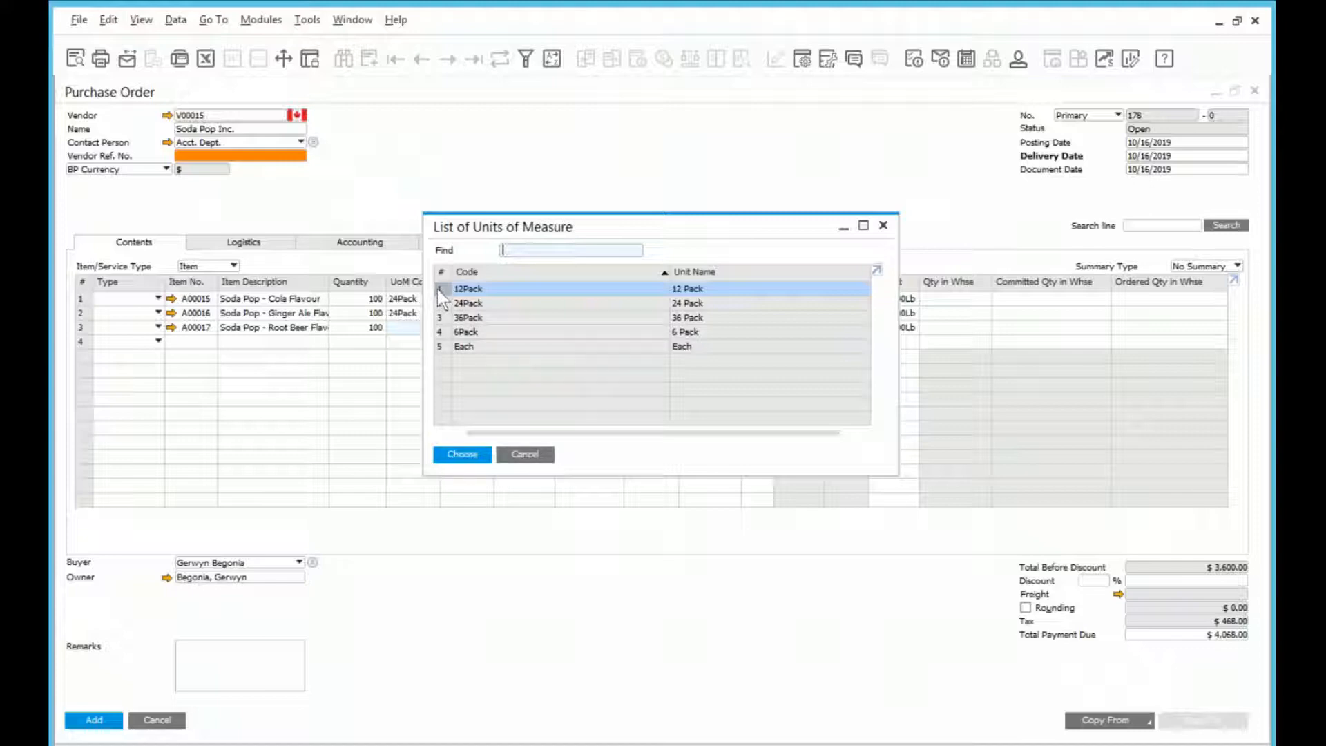
pyautogui.click(463, 455)
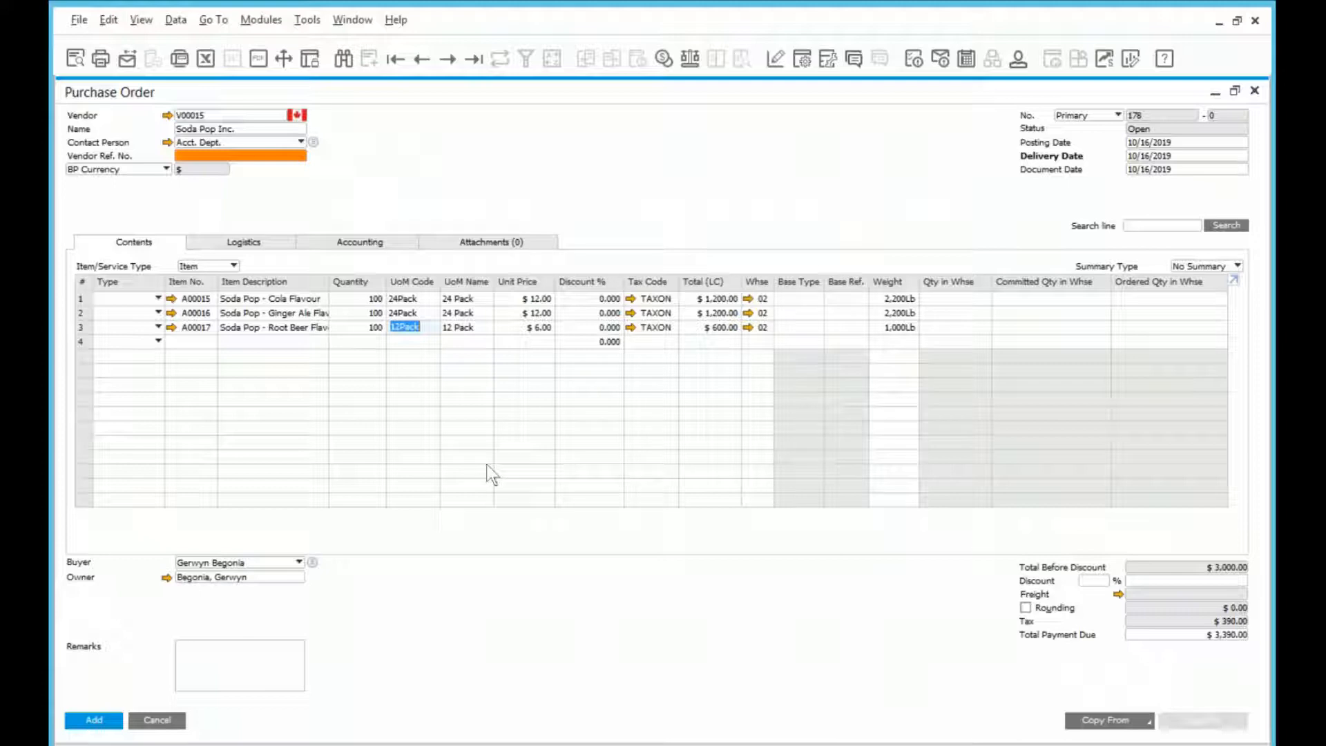
pyautogui.press('Tab')
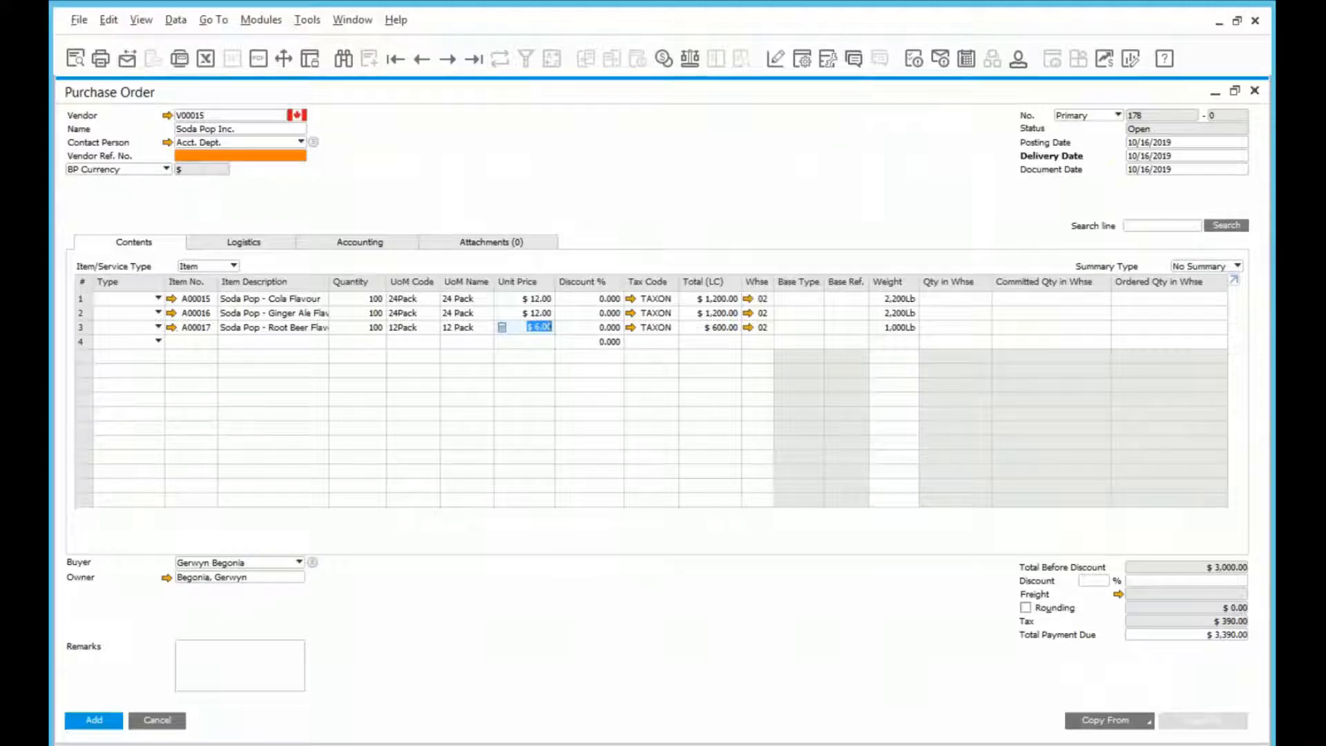
# Check the UoM prices of item A00017 under the Soda Pop Inc. price list, then return to the purchase order.
pyautogui.click(173, 328)
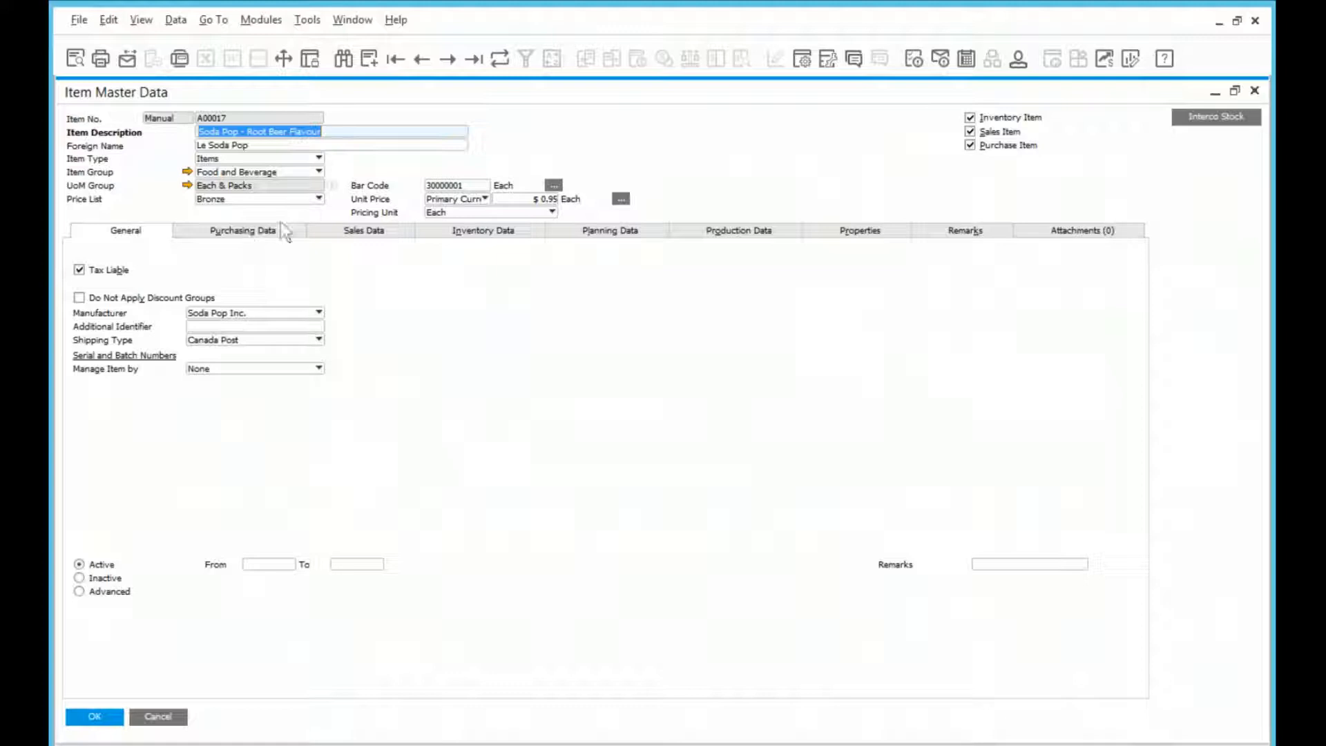
pyautogui.click(268, 199)
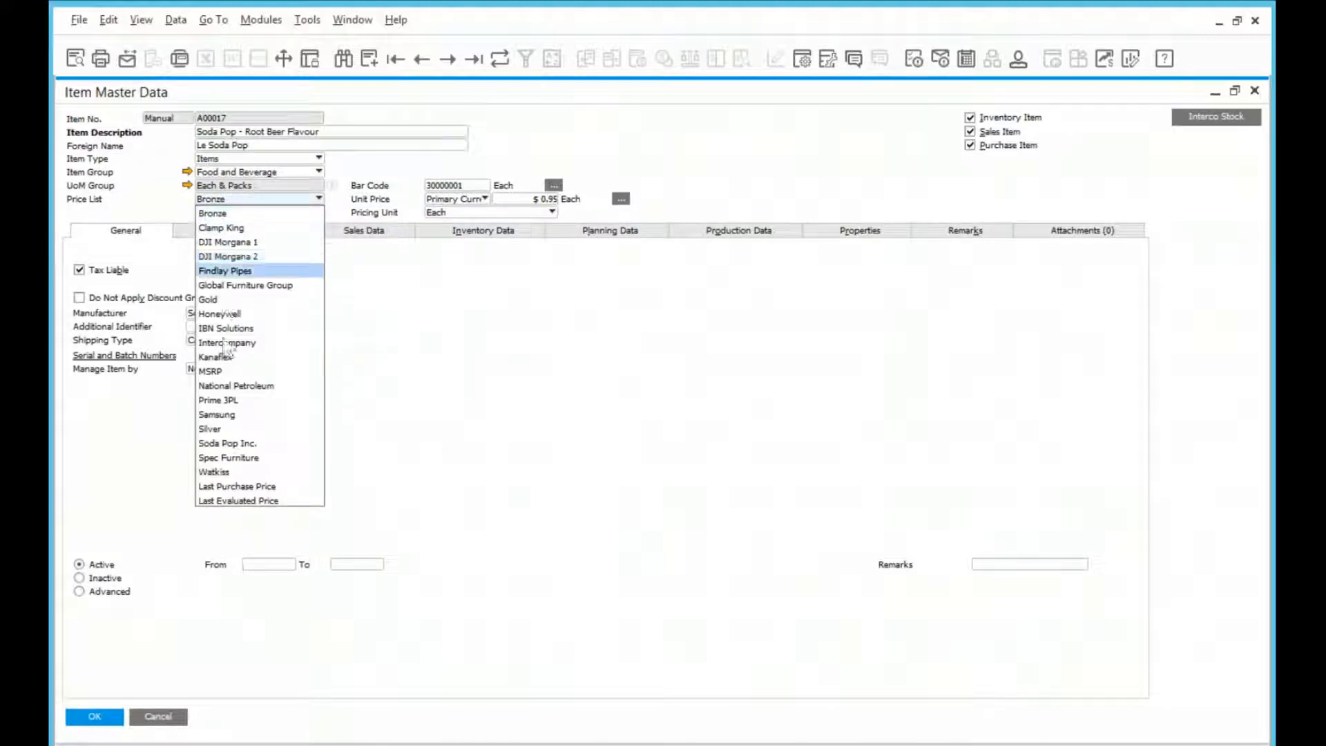
pyautogui.click(257, 446)
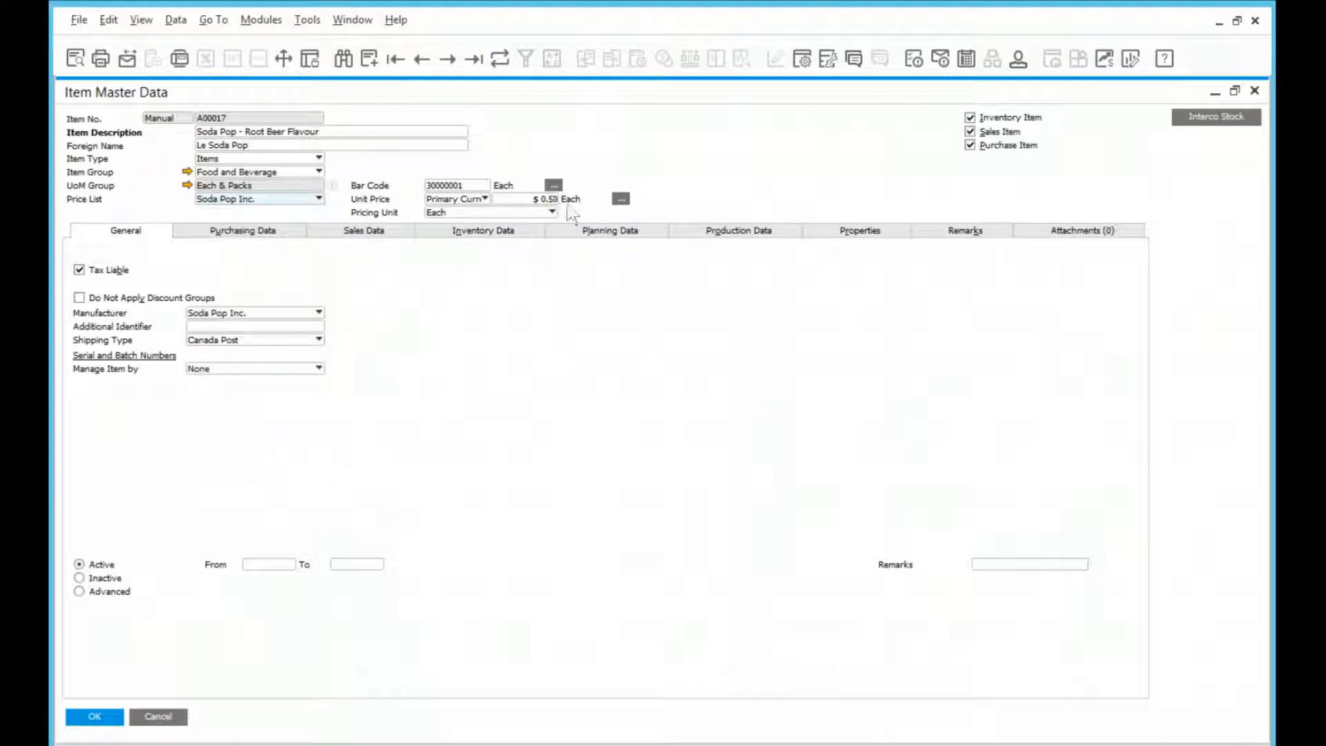
pyautogui.click(621, 200)
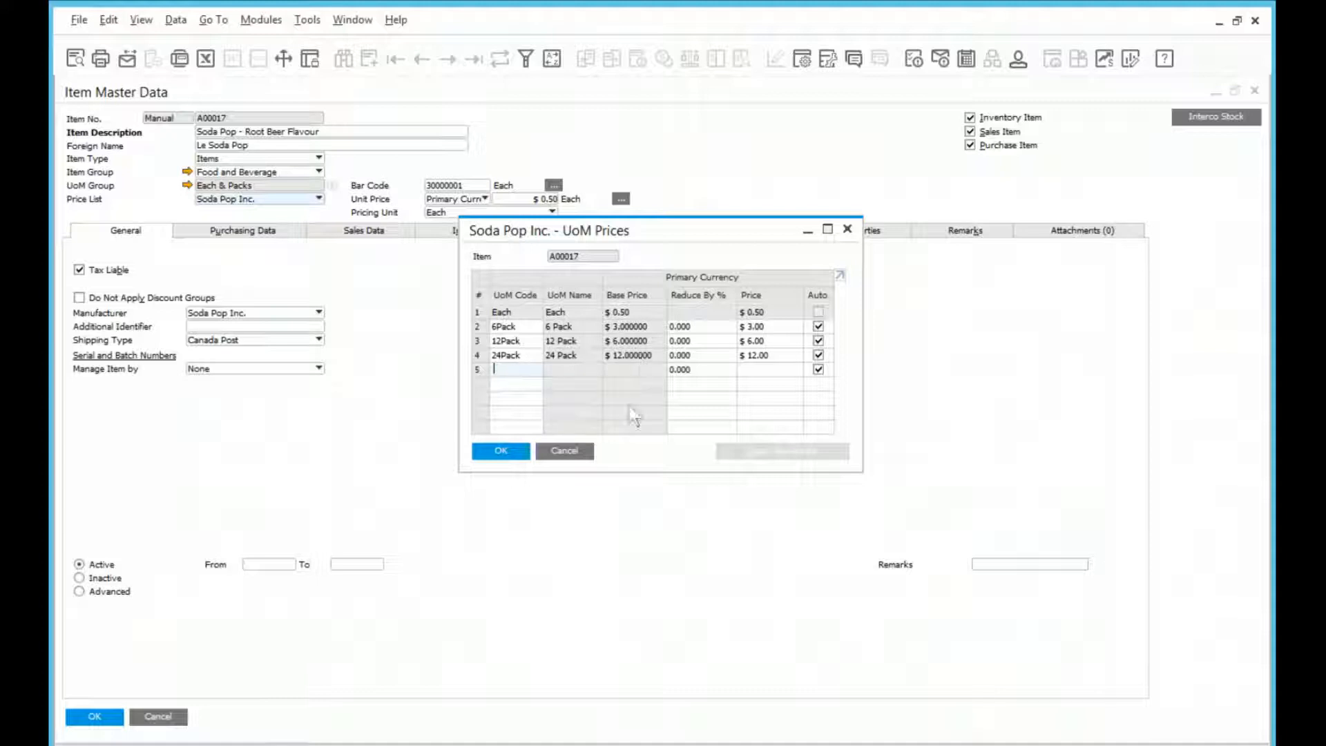
pyautogui.click(546, 452)
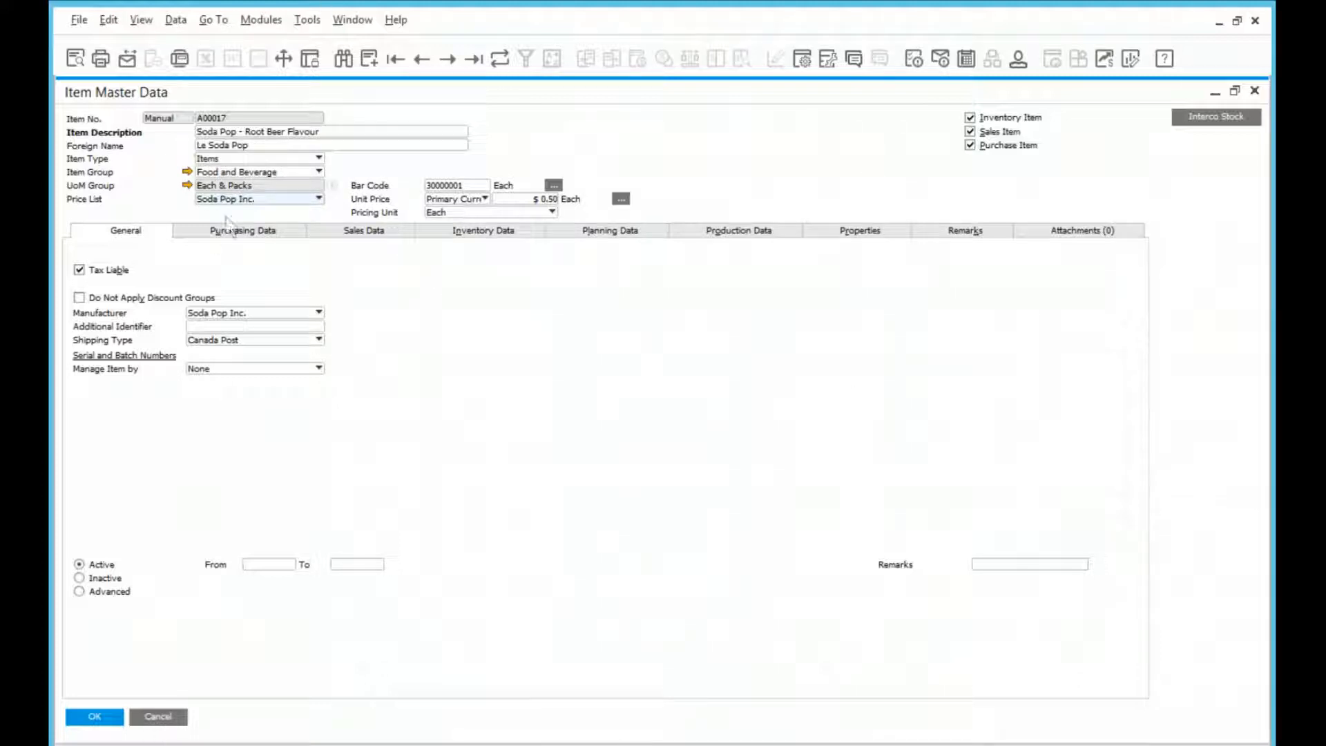
pyautogui.click(157, 717)
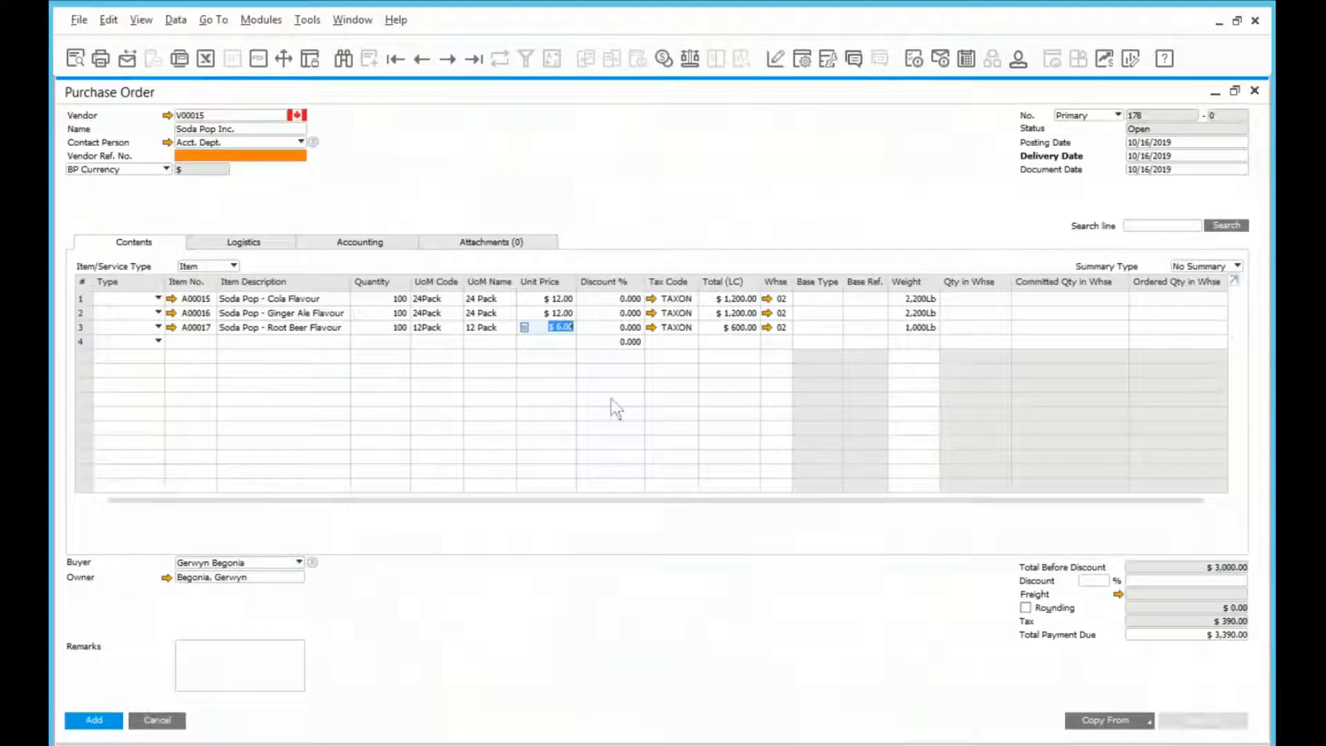
# Fill in the mandatory vendor reference number and add the purchase order.
pyautogui.click(93, 722)
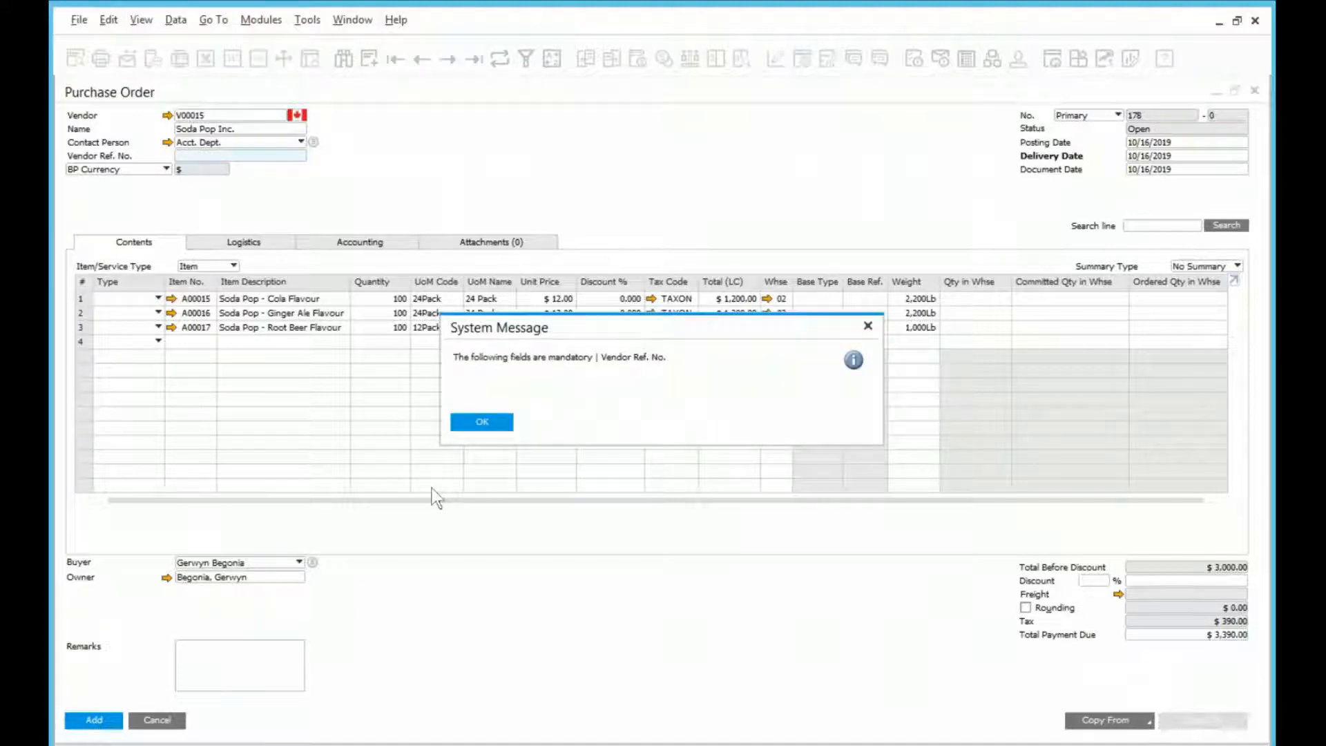
pyautogui.press('Return')
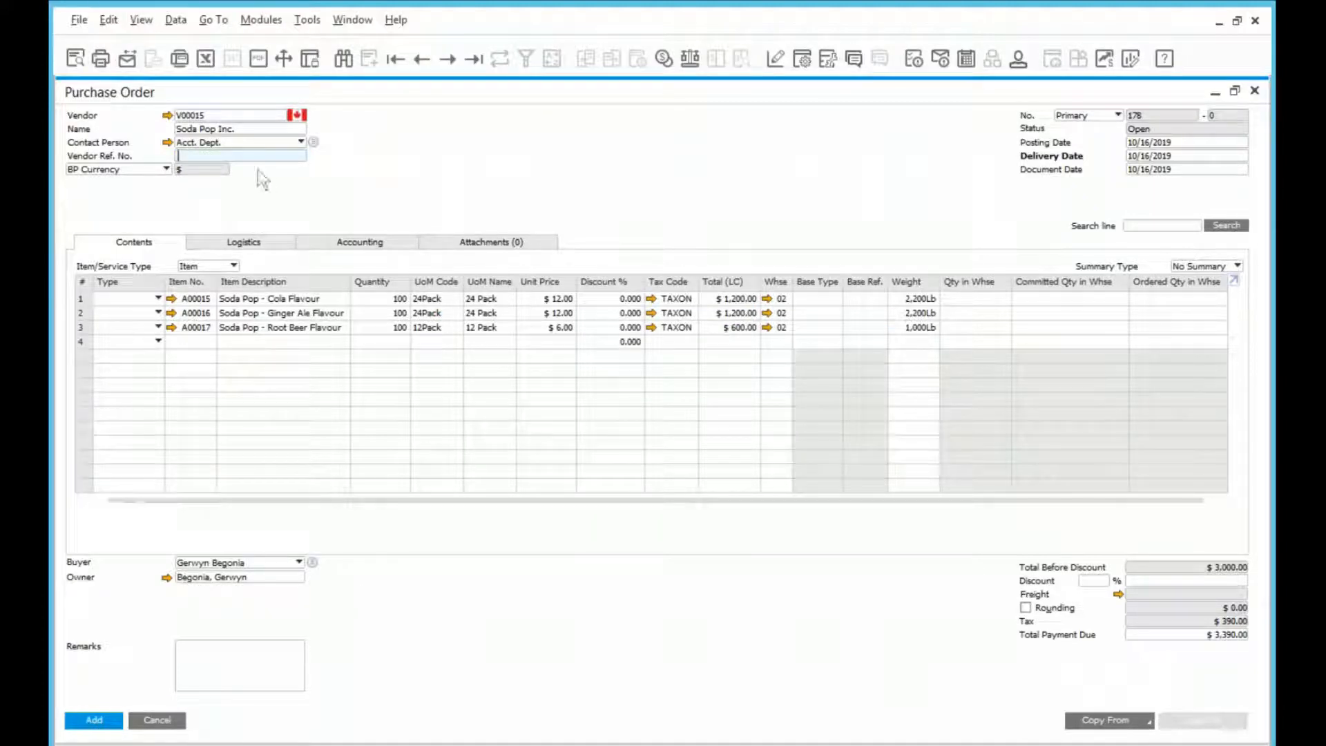
pyautogui.write('234234')
pyautogui.click(93, 721)
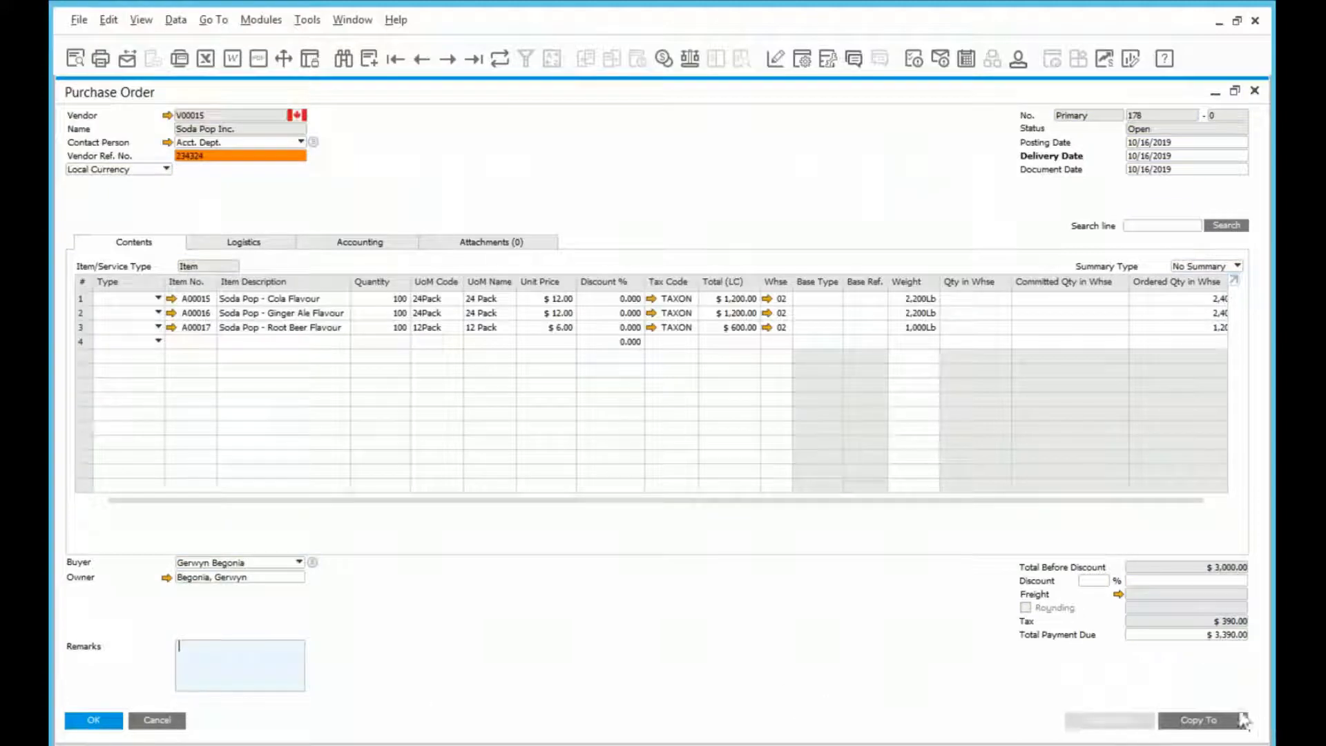
# Copy the purchase order to a goods receipt PO, add the receipt, and close both documents.
pyautogui.click(1212, 725)
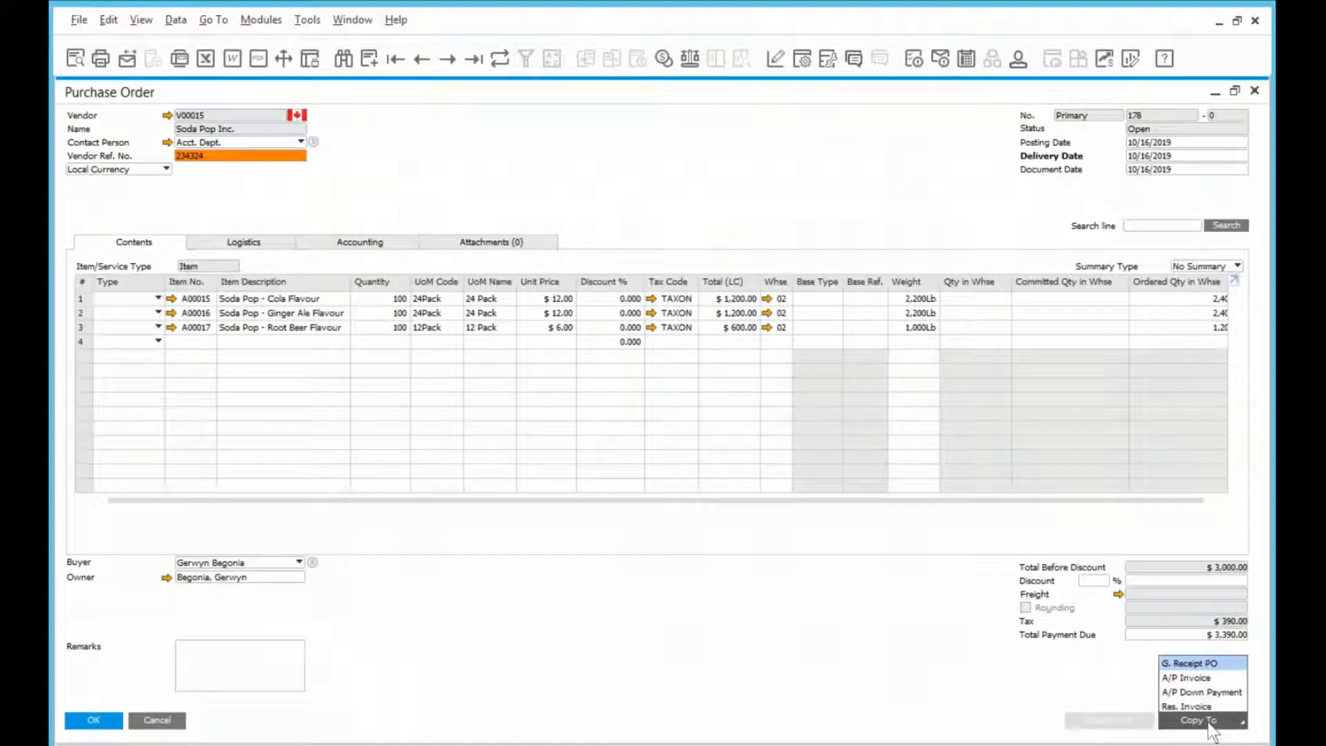
pyautogui.click(1199, 660)
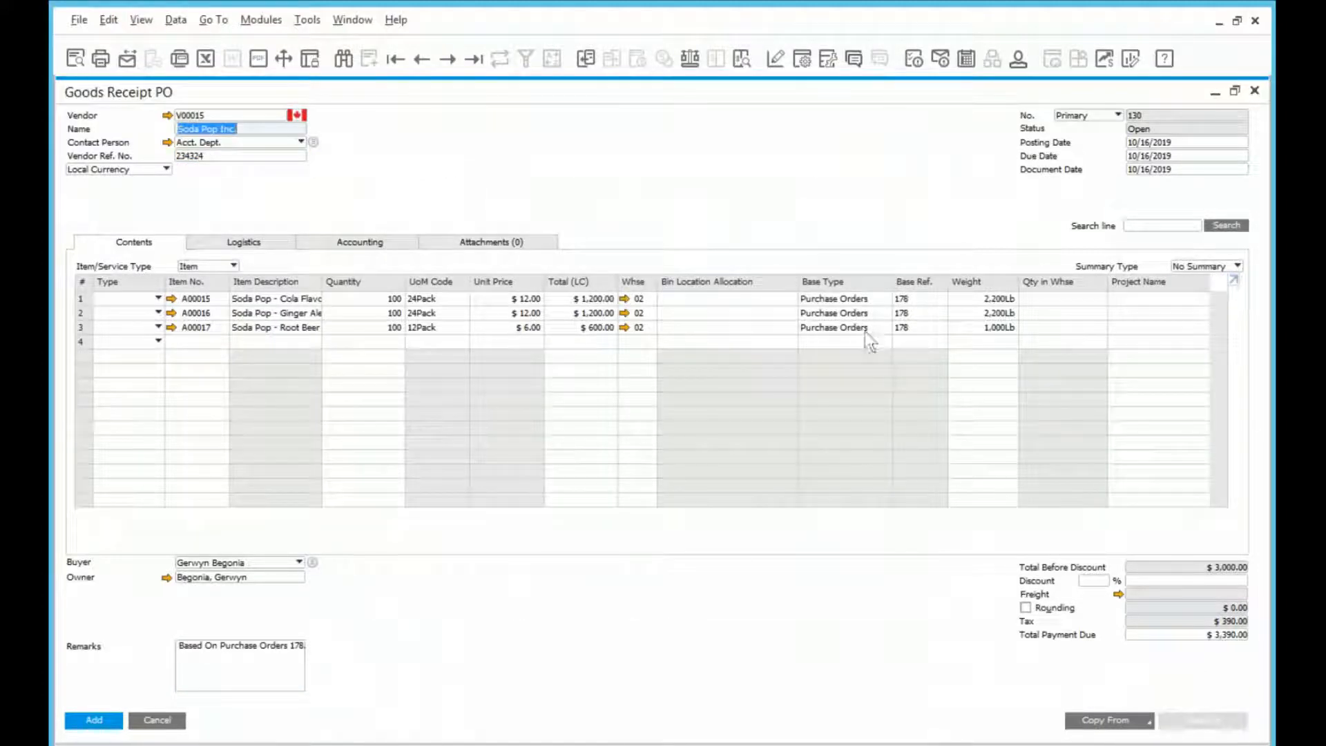
pyautogui.click(78, 720)
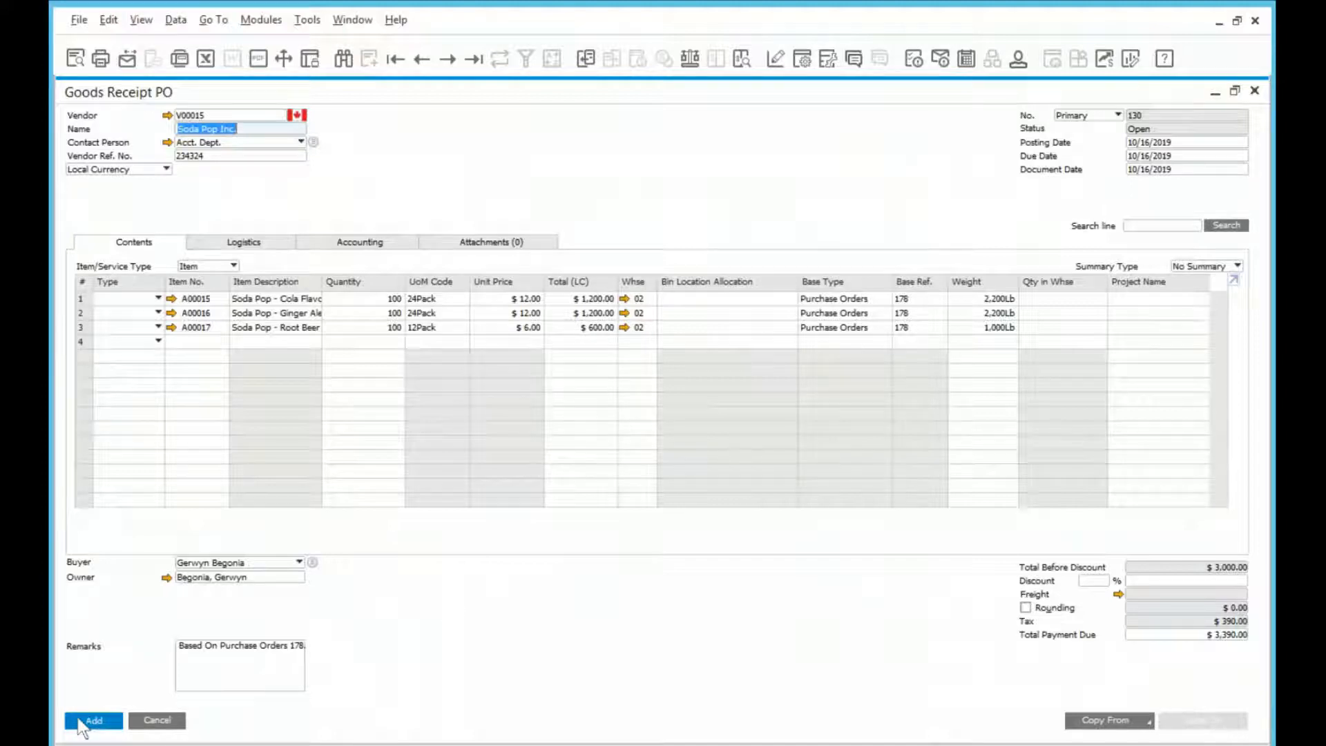
pyautogui.click(468, 424)
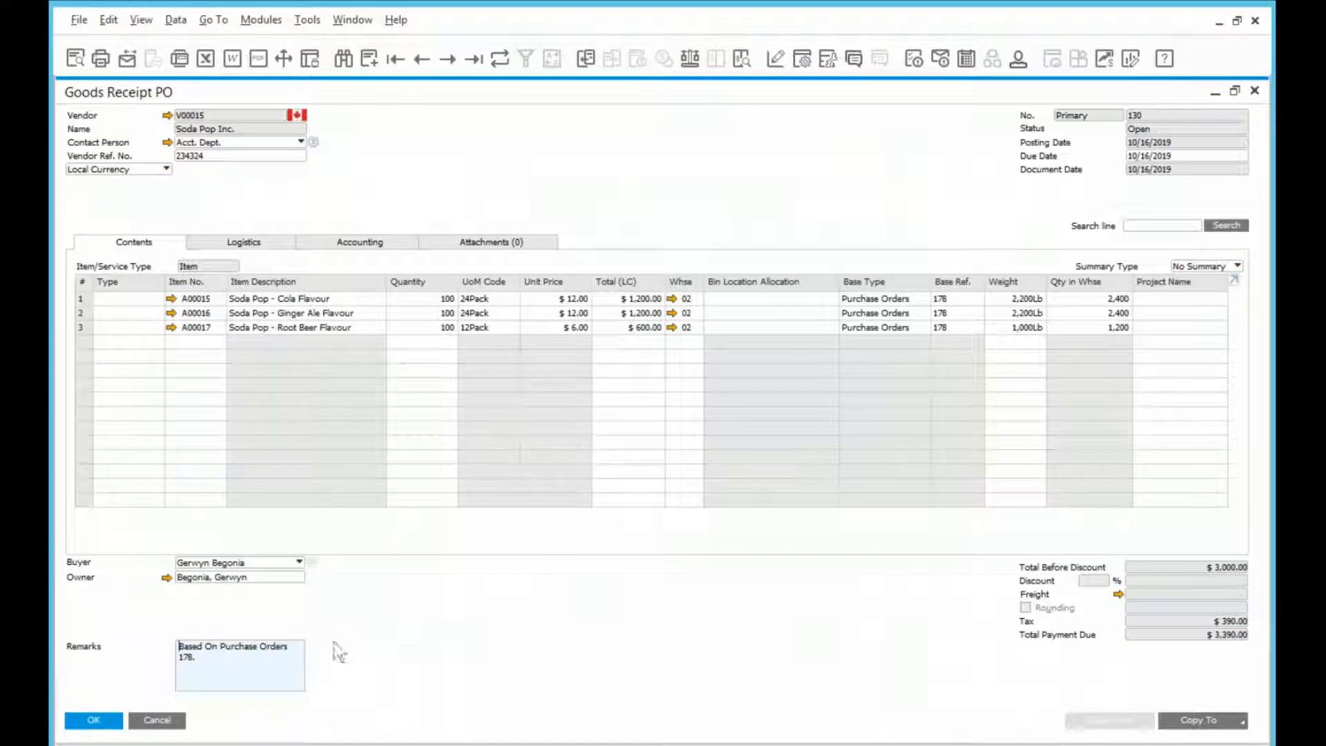
pyautogui.click(166, 726)
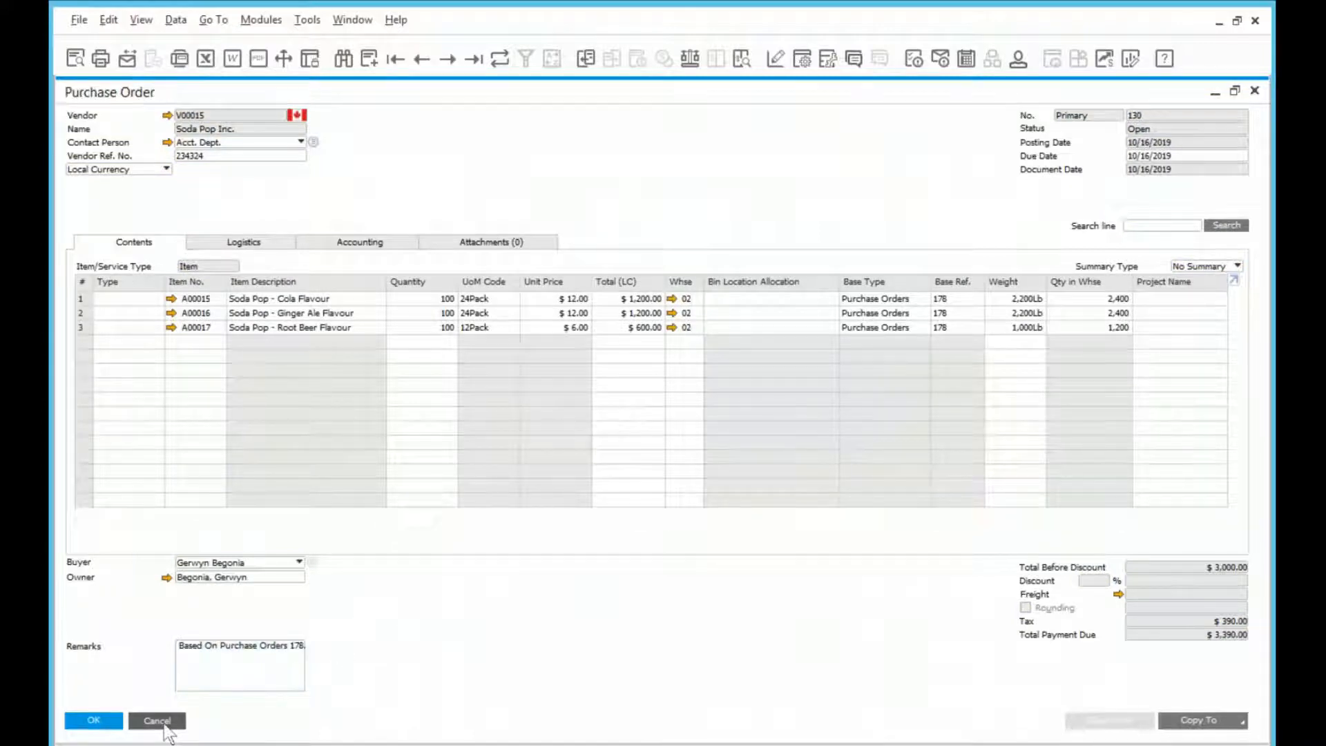
pyautogui.click(158, 720)
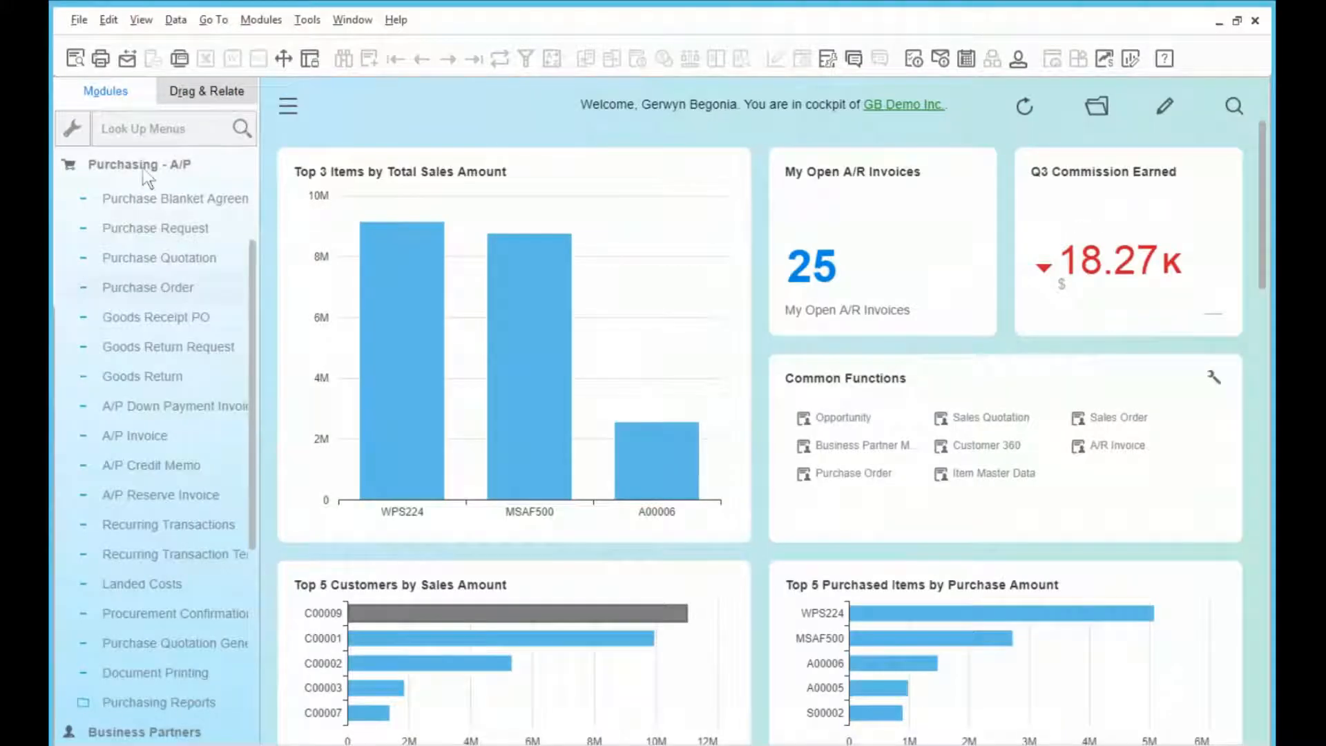
# Start a new sales order for the customer Vega Bodega Inc.
pyautogui.click(1109, 418)
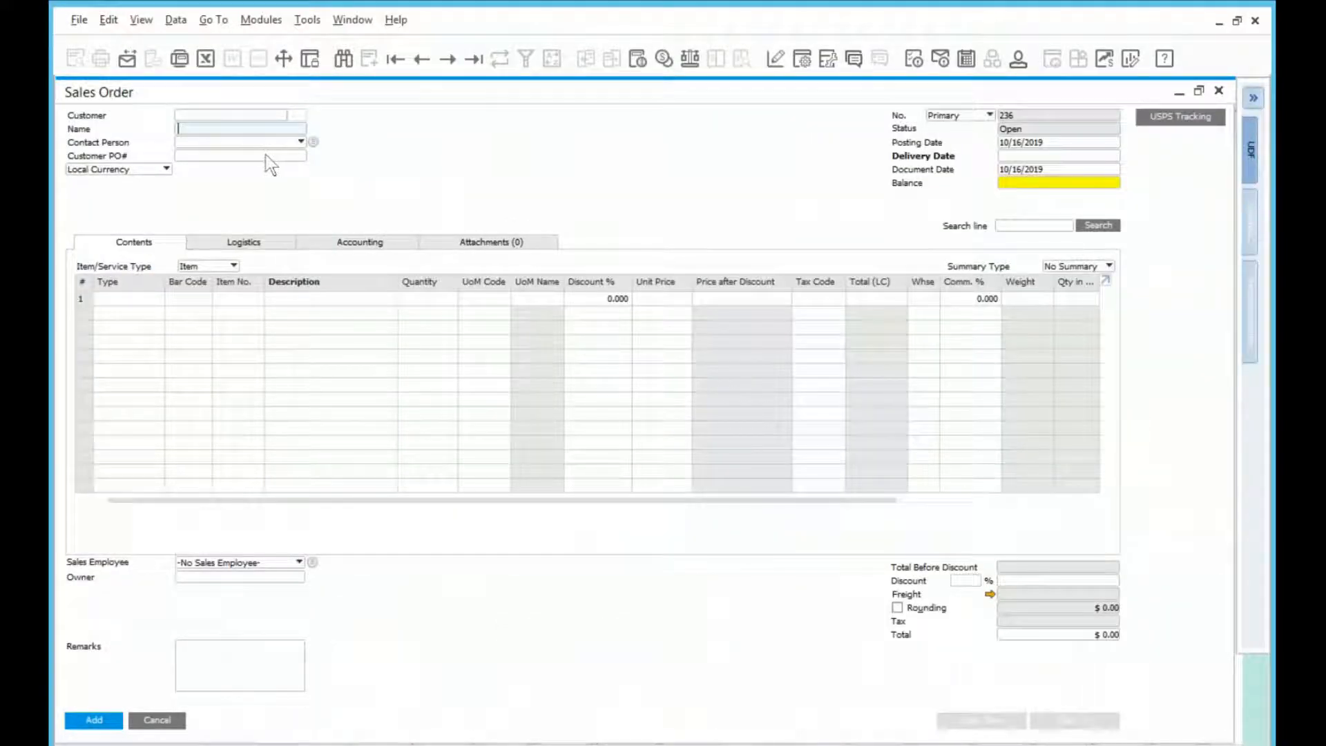
pyautogui.press('Tab')
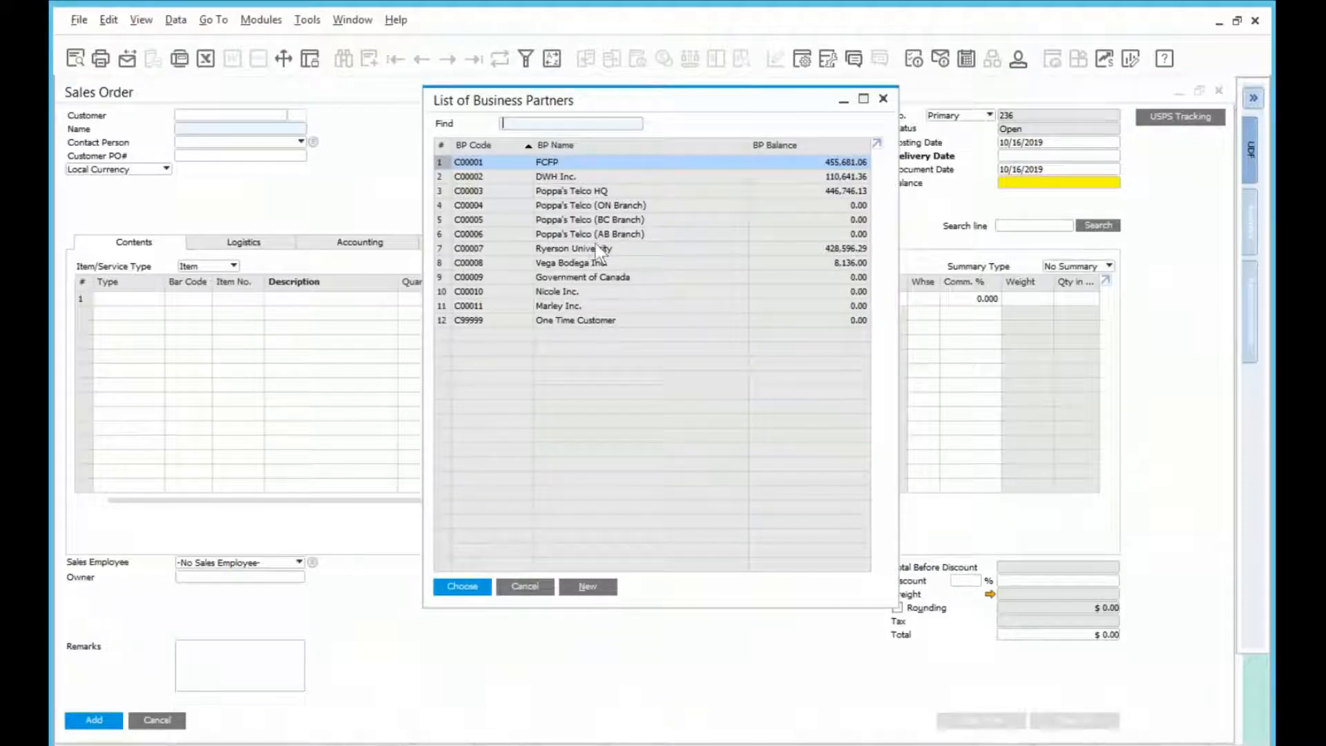
pyautogui.doubleClick(605, 263)
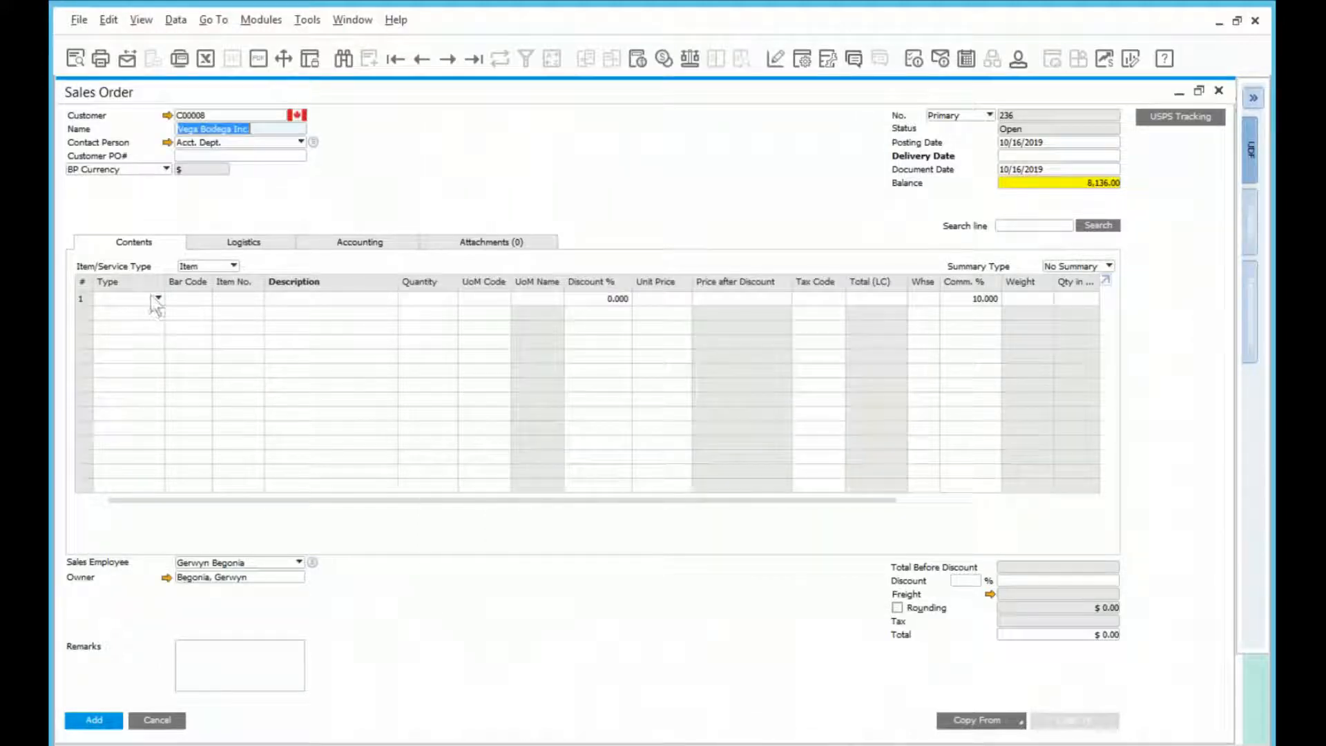
# Add items A00015, A00016 and A00017 from the Food and Beverage group to the sales order lines.
pyautogui.click(228, 298)
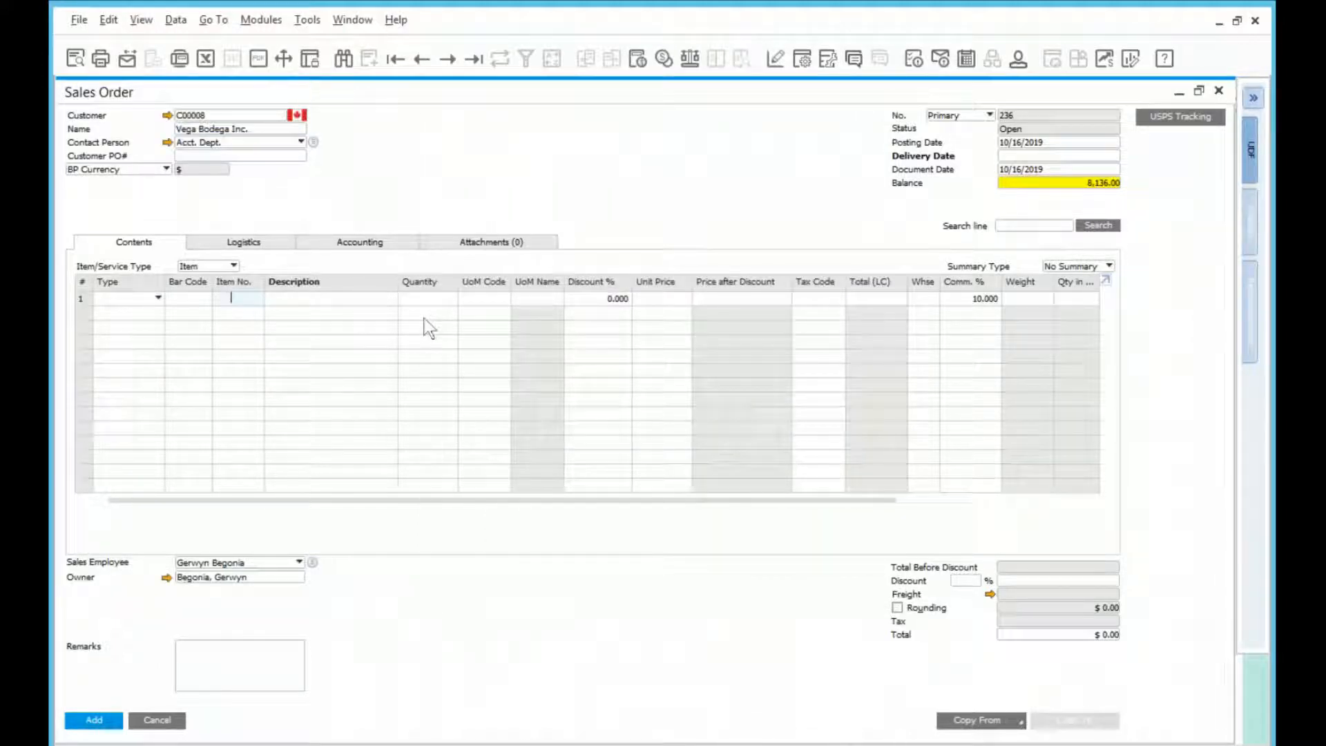
pyautogui.press('Tab')
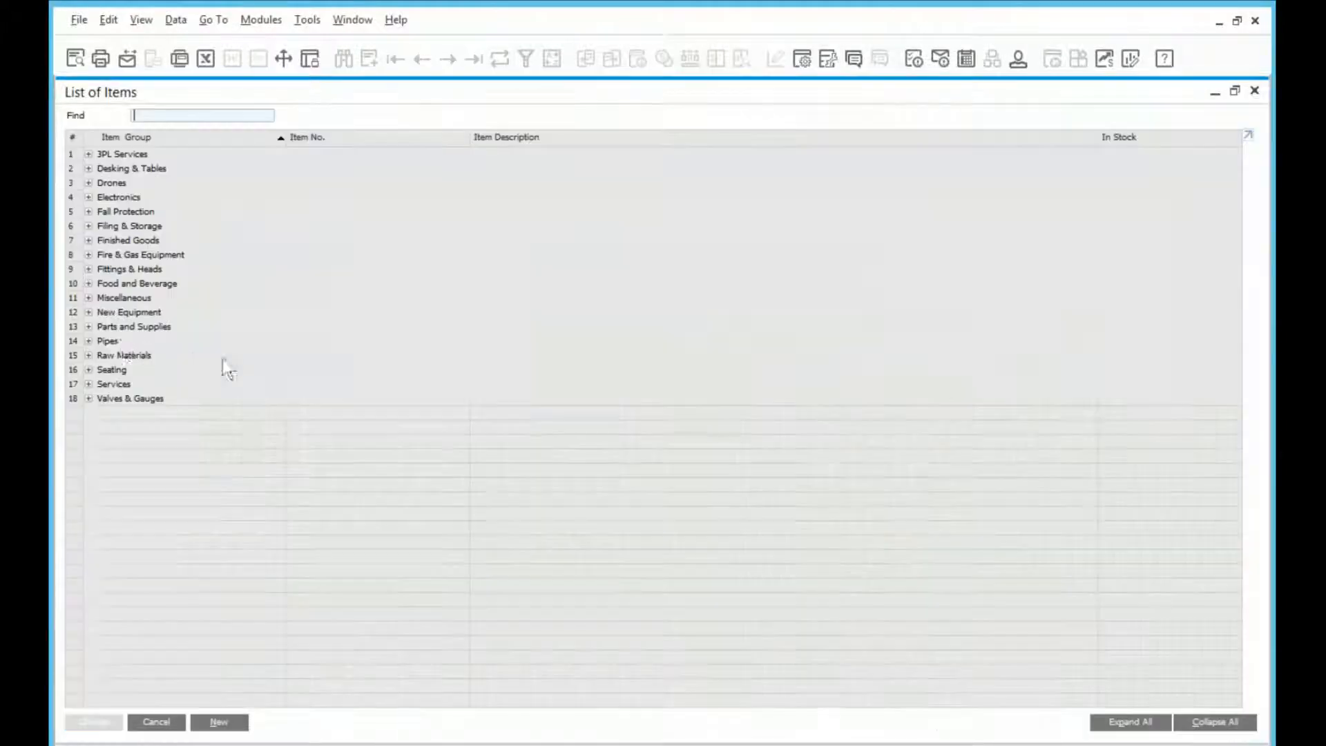
pyautogui.click(88, 282)
pyautogui.click(195, 296)
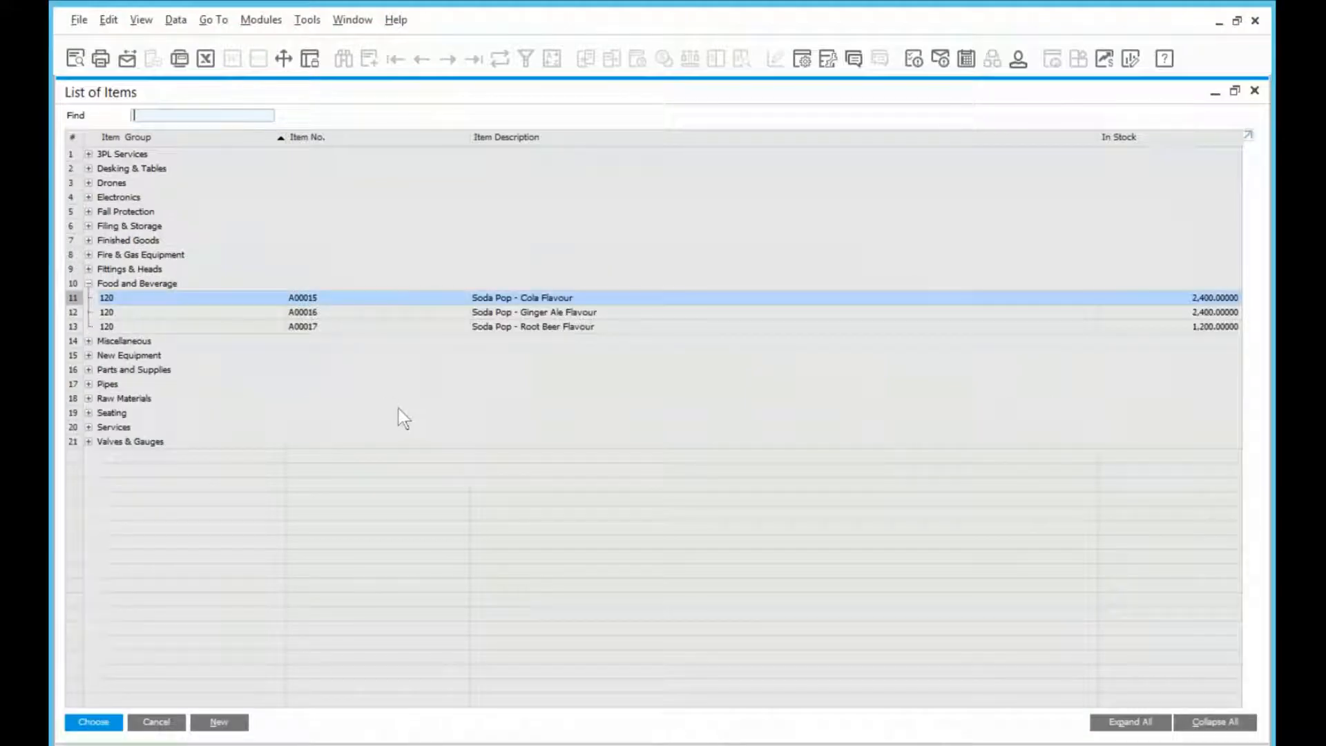
pyautogui.keyDown('shift'); pyautogui.click(335, 322); pyautogui.keyUp('shift')
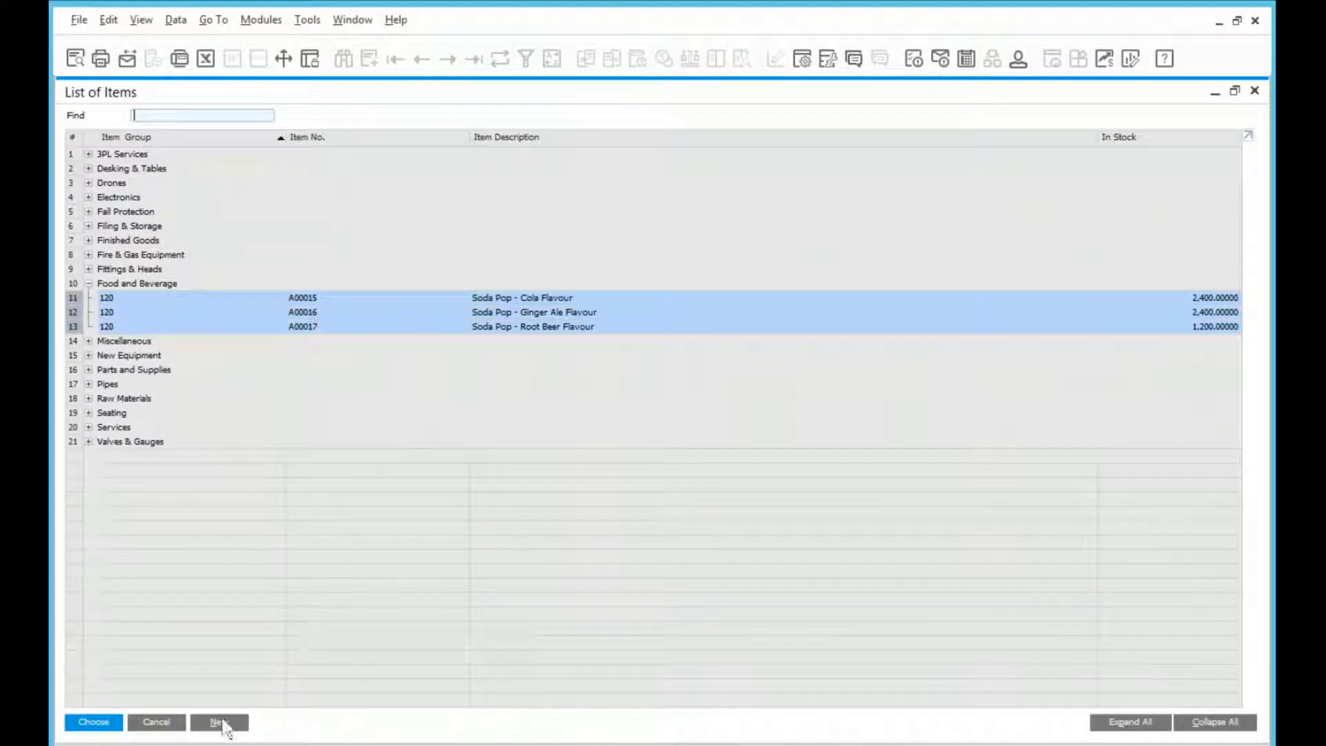
pyautogui.click(94, 722)
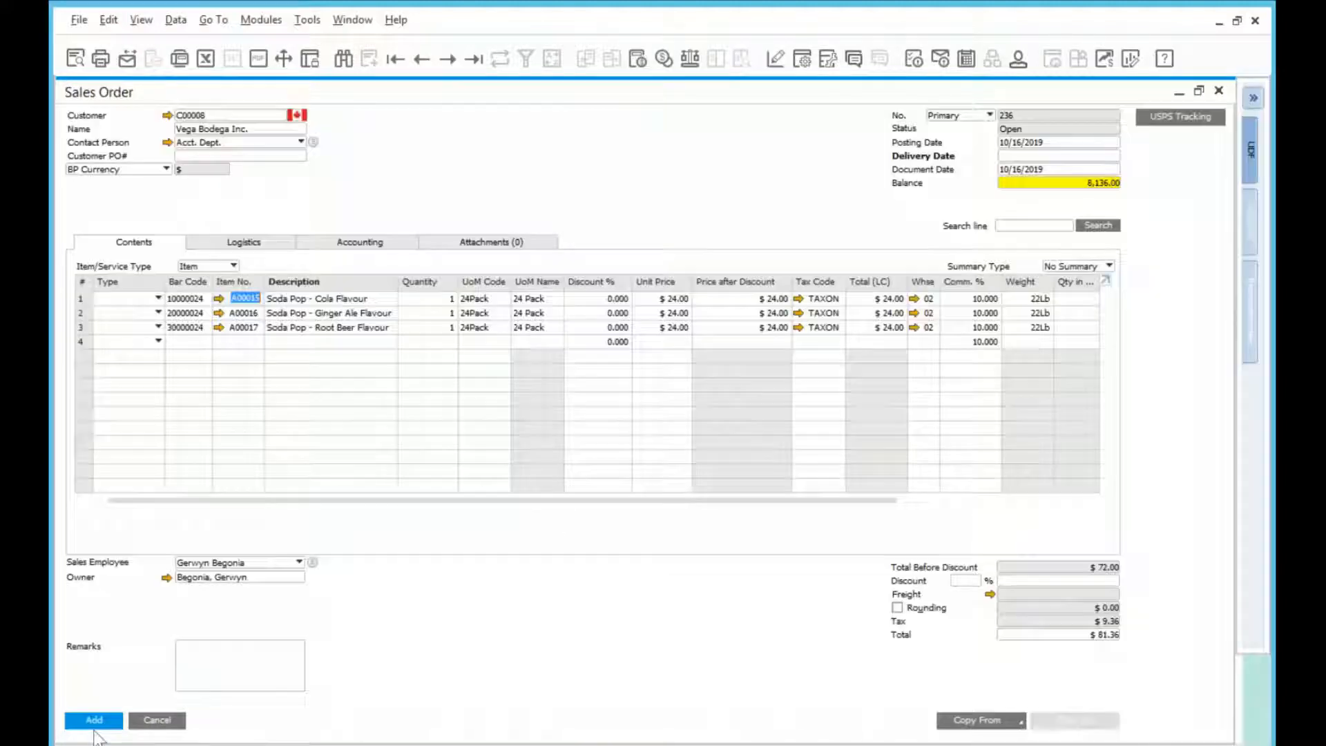
# Check the lines' warehouse quantities and change the UoM code of the Cola Flavour line to Each.
pyautogui.moveTo(553, 498); pyautogui.dragTo(774, 497)
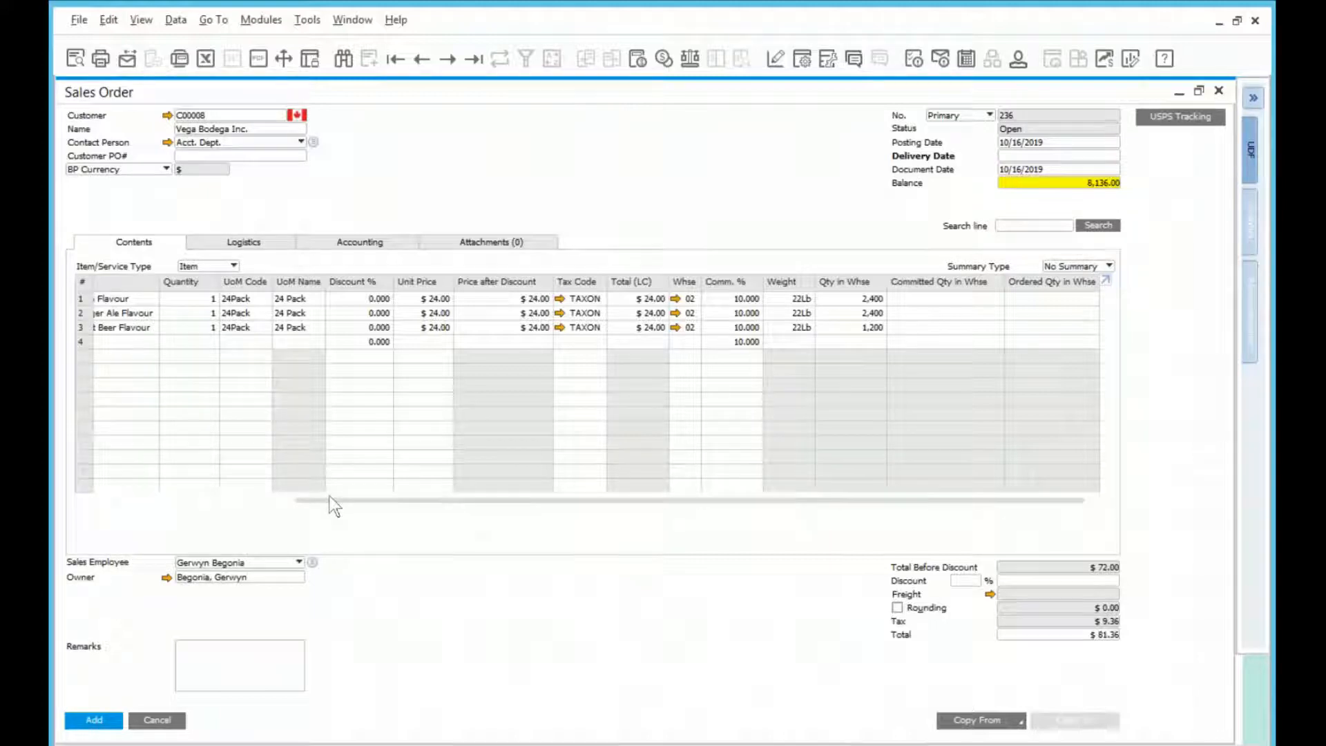
pyautogui.moveTo(329, 500); pyautogui.dragTo(139, 500)
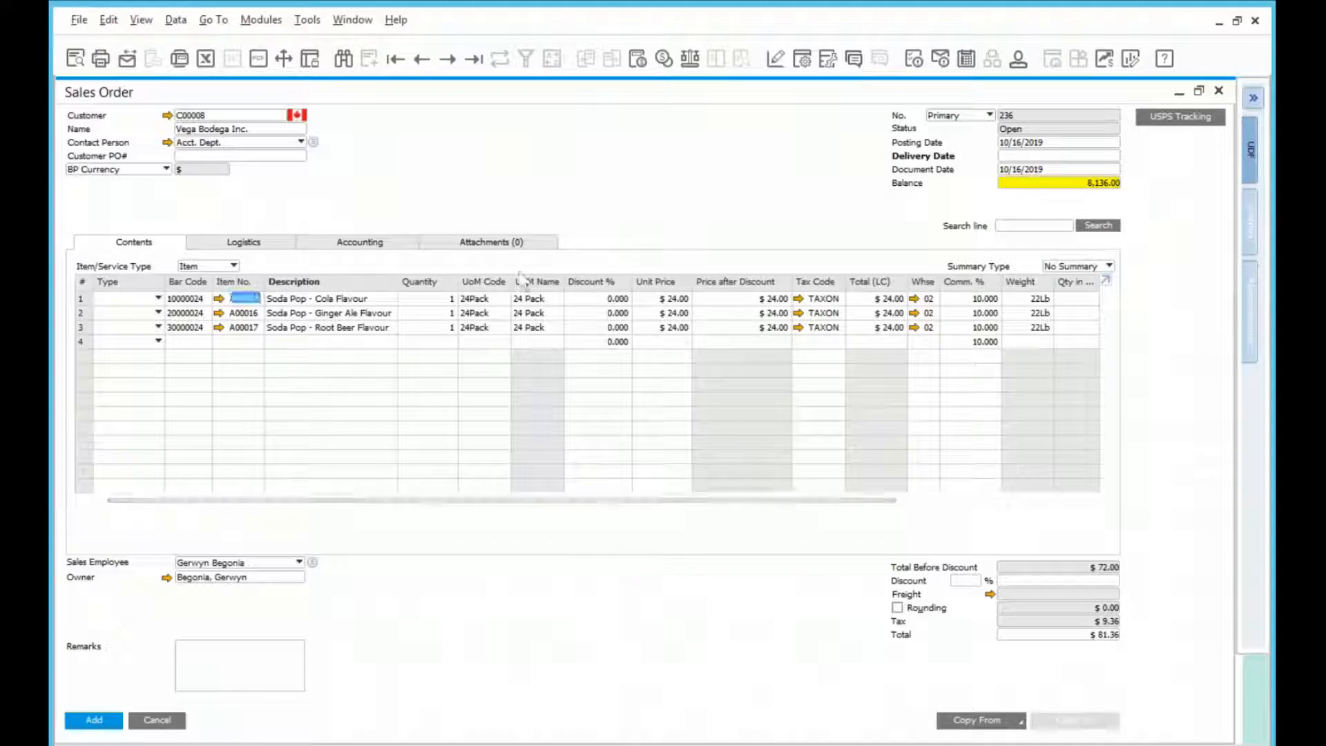
pyautogui.click(502, 301)
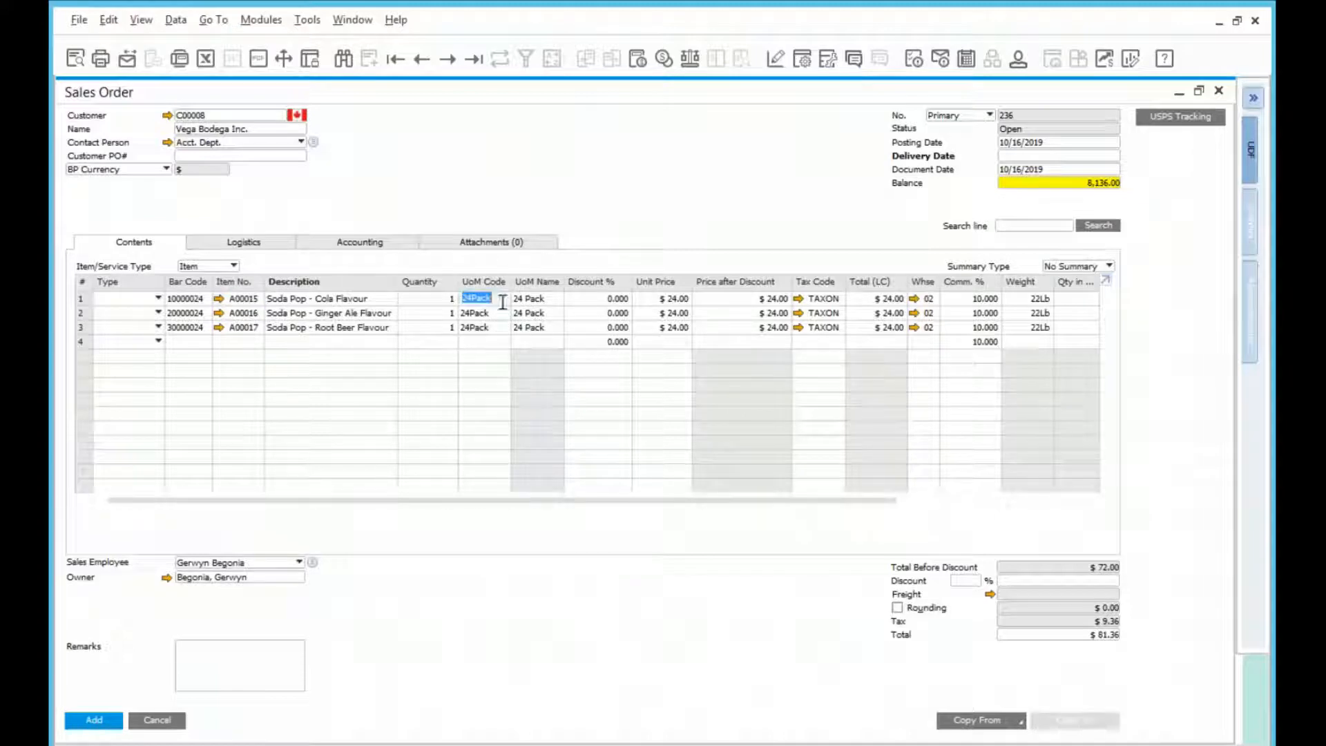
pyautogui.press('BackSpace')
pyautogui.press('Tab')
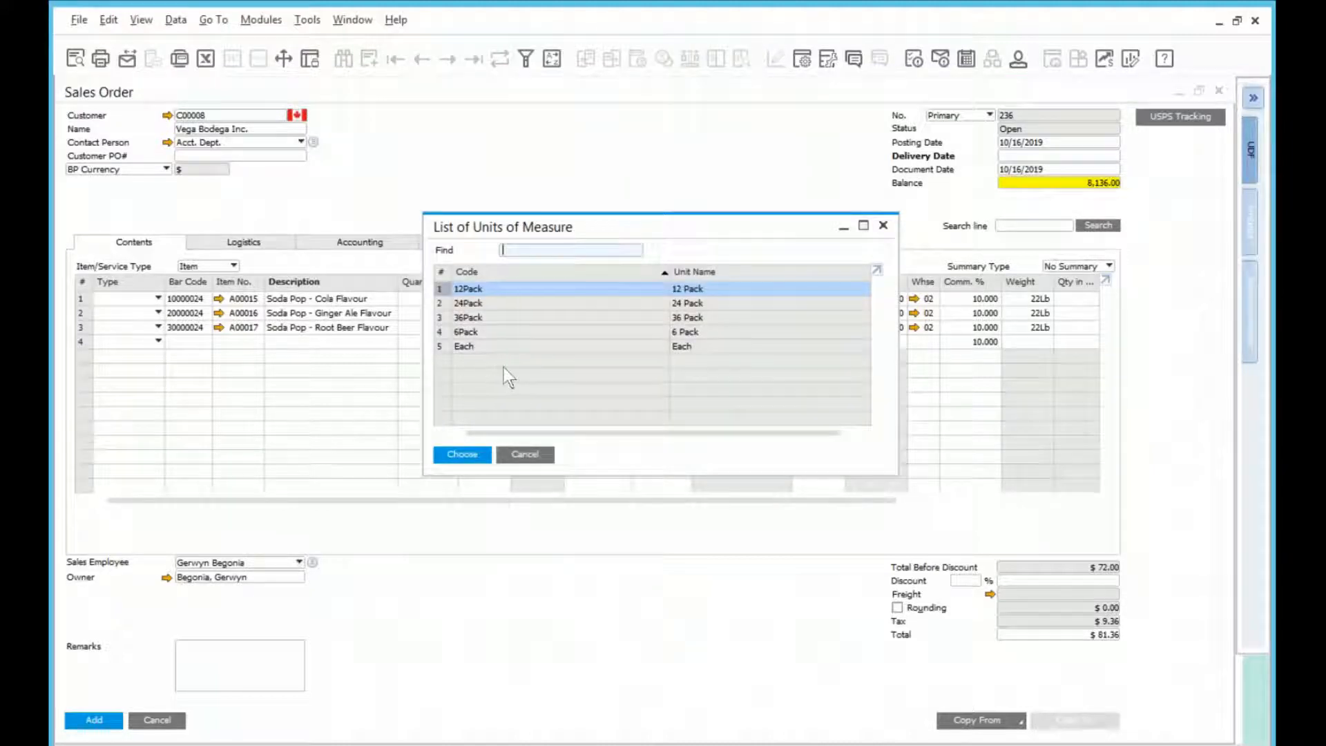
pyautogui.click(480, 348)
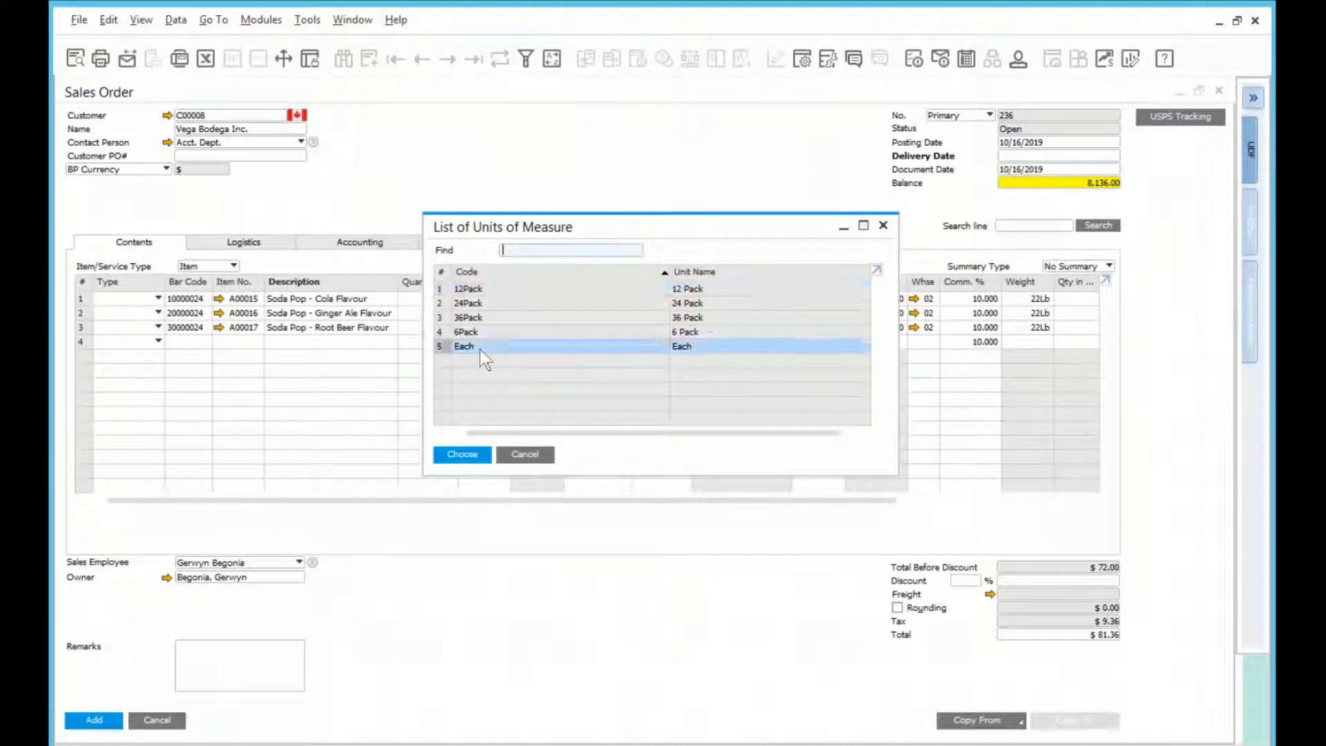
pyautogui.click(463, 452)
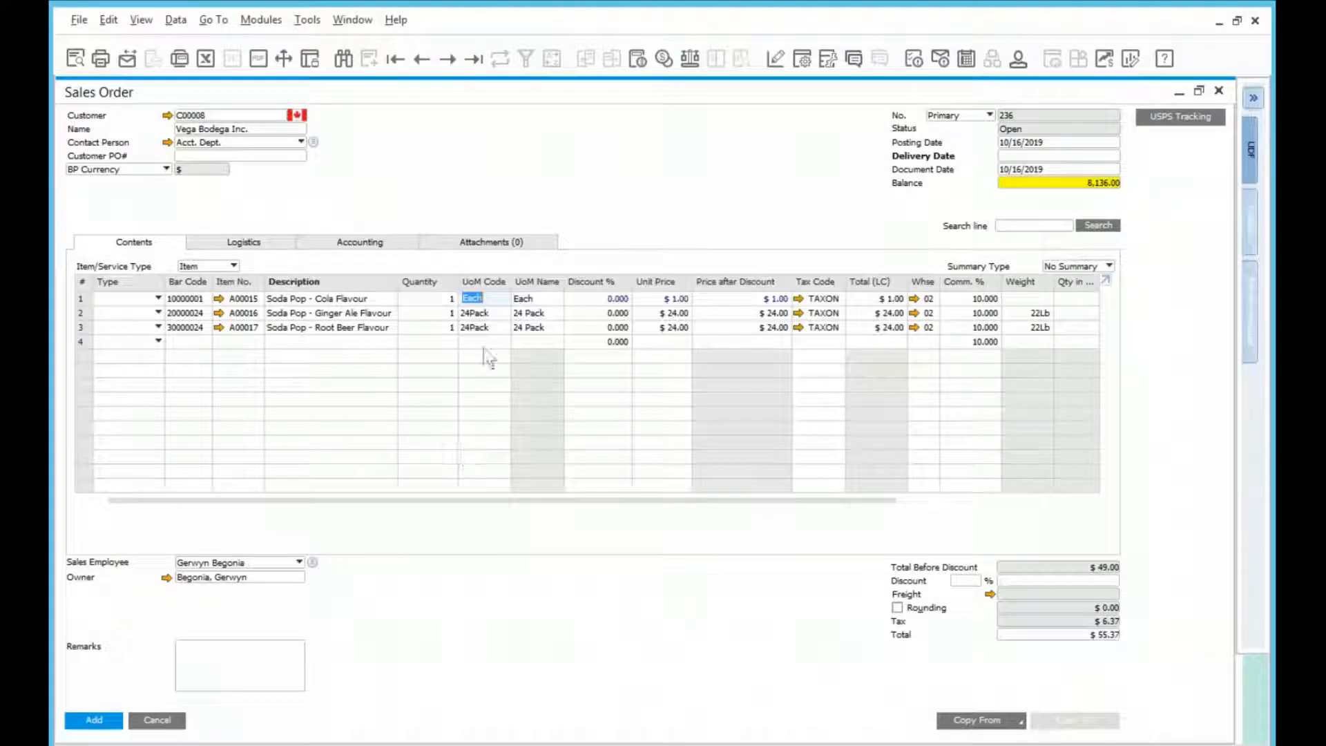
# Change the UoM code of the Ginger Ale Flavour line to Each.
pyautogui.click(489, 313)
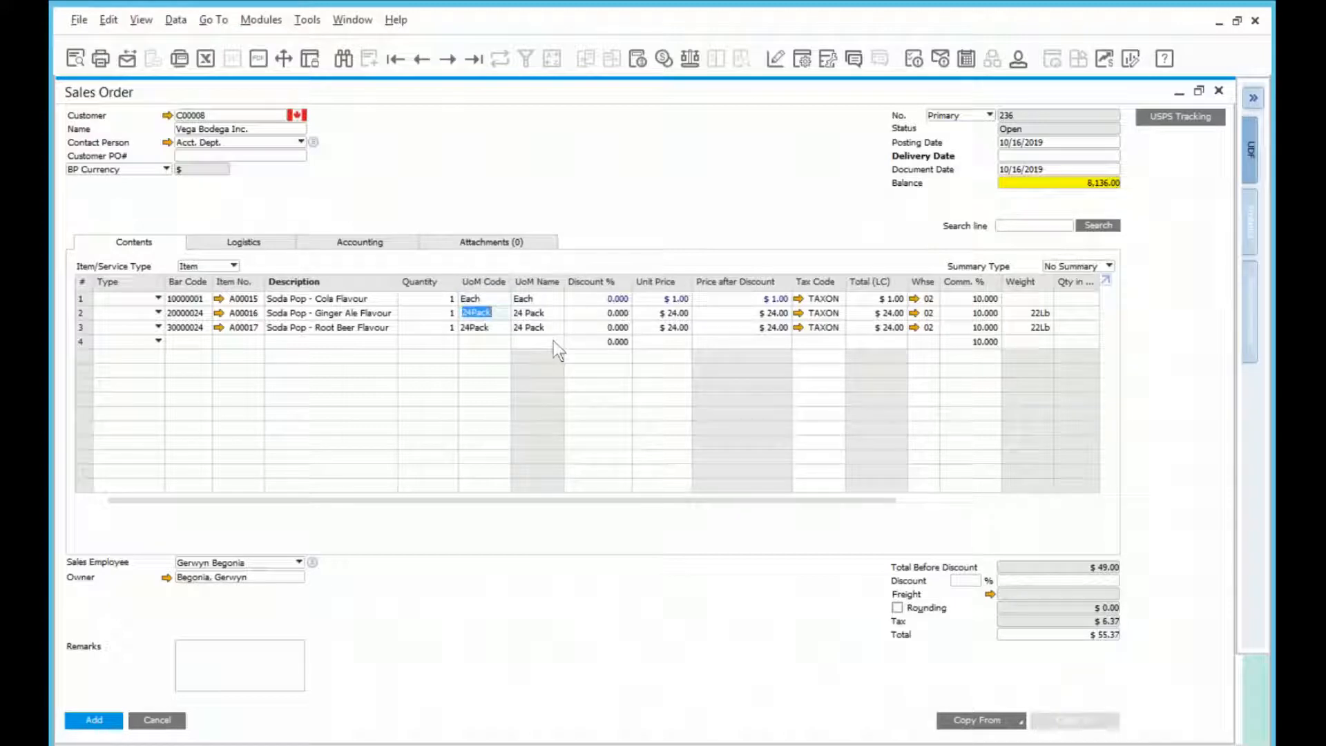
pyautogui.press('Tab')
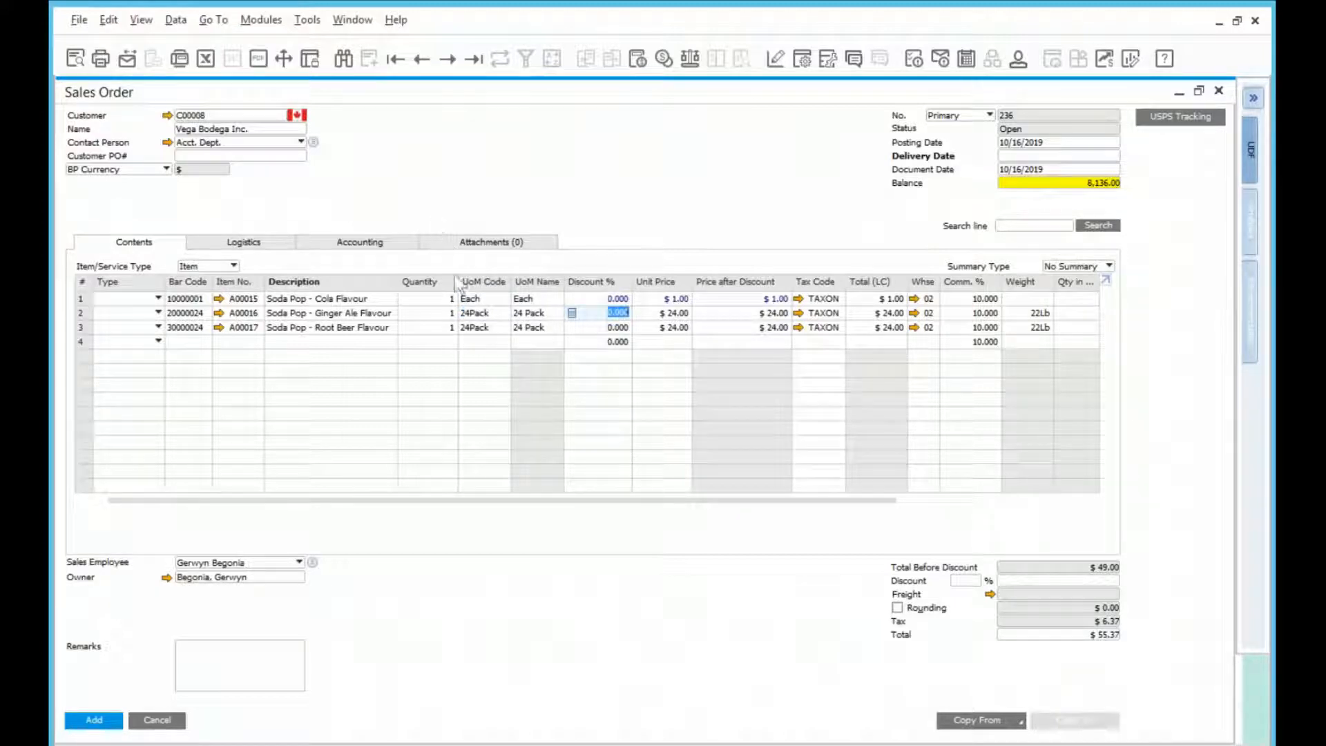
pyautogui.click(487, 312)
pyautogui.press('BackSpace')
pyautogui.press('Tab')
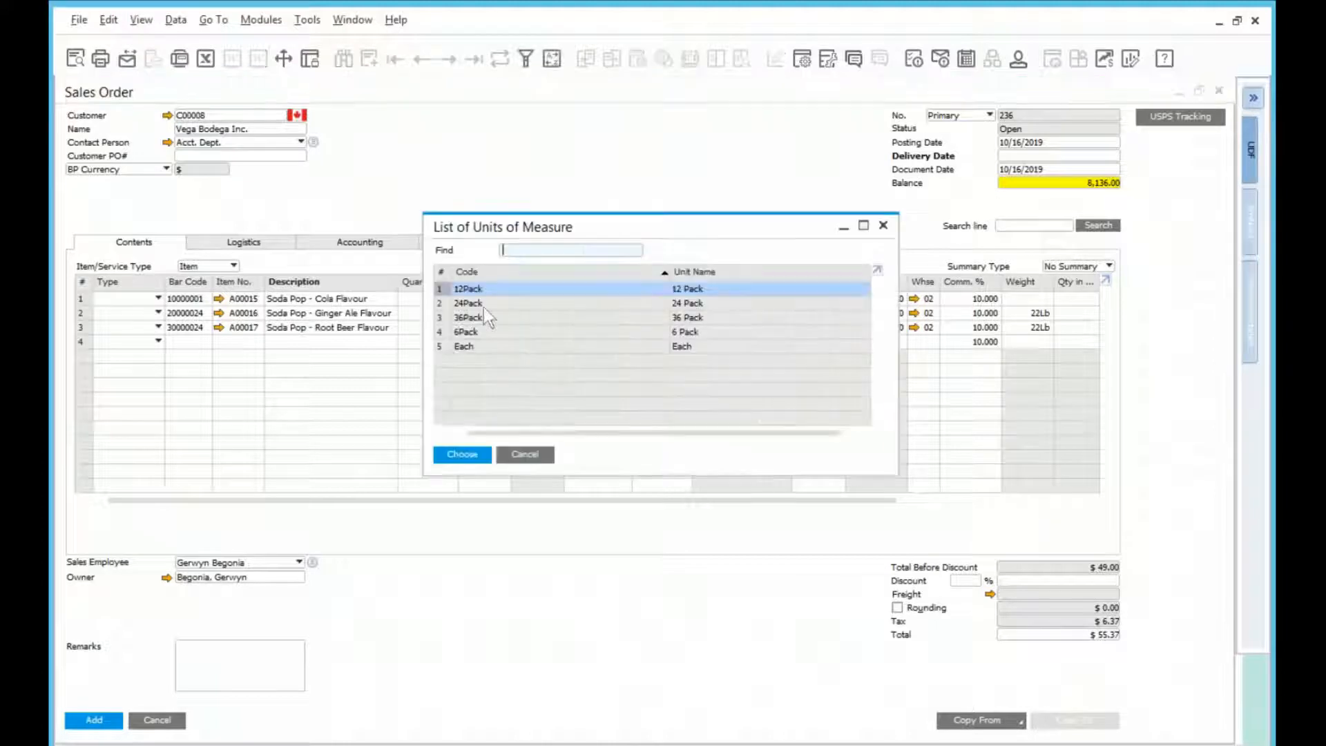
pyautogui.doubleClick(485, 346)
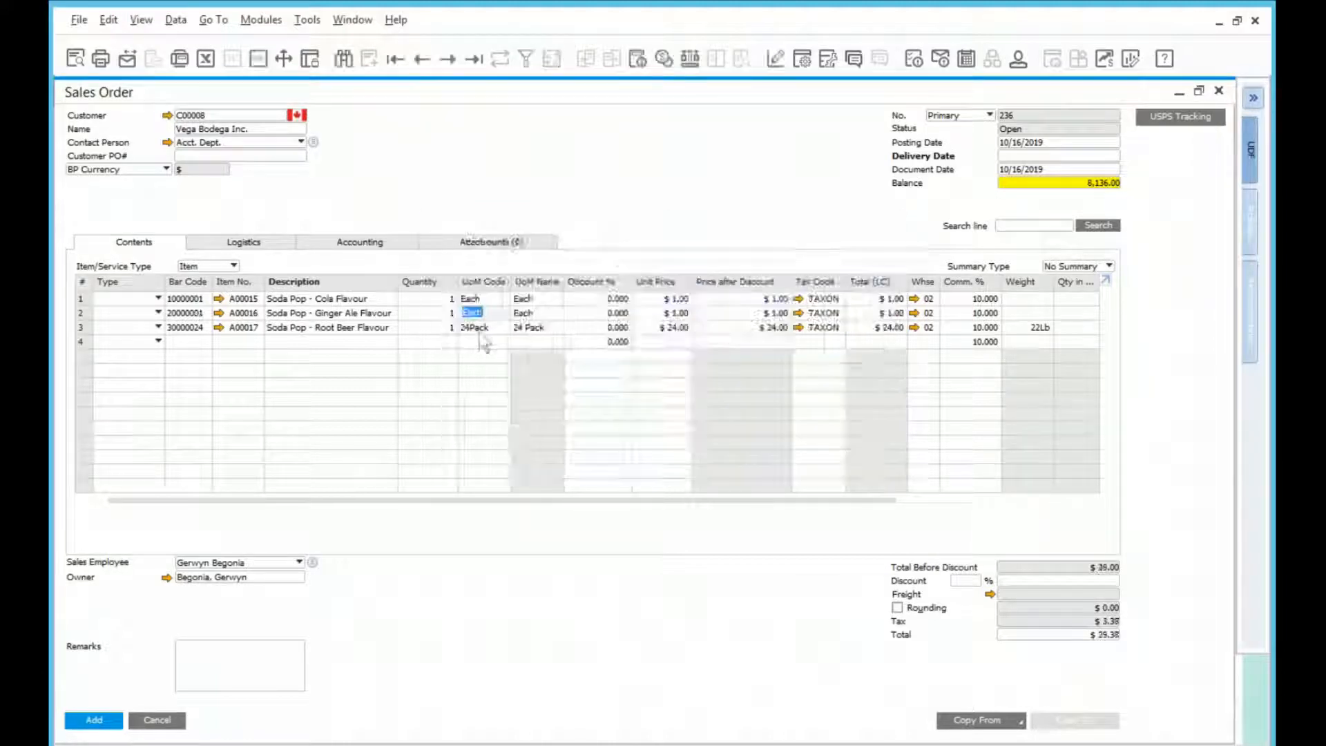
# Change the UoM code of the Root Beer Flavour line to Each.
pyautogui.click(482, 329)
pyautogui.press('BackSpace')
pyautogui.press('Tab')
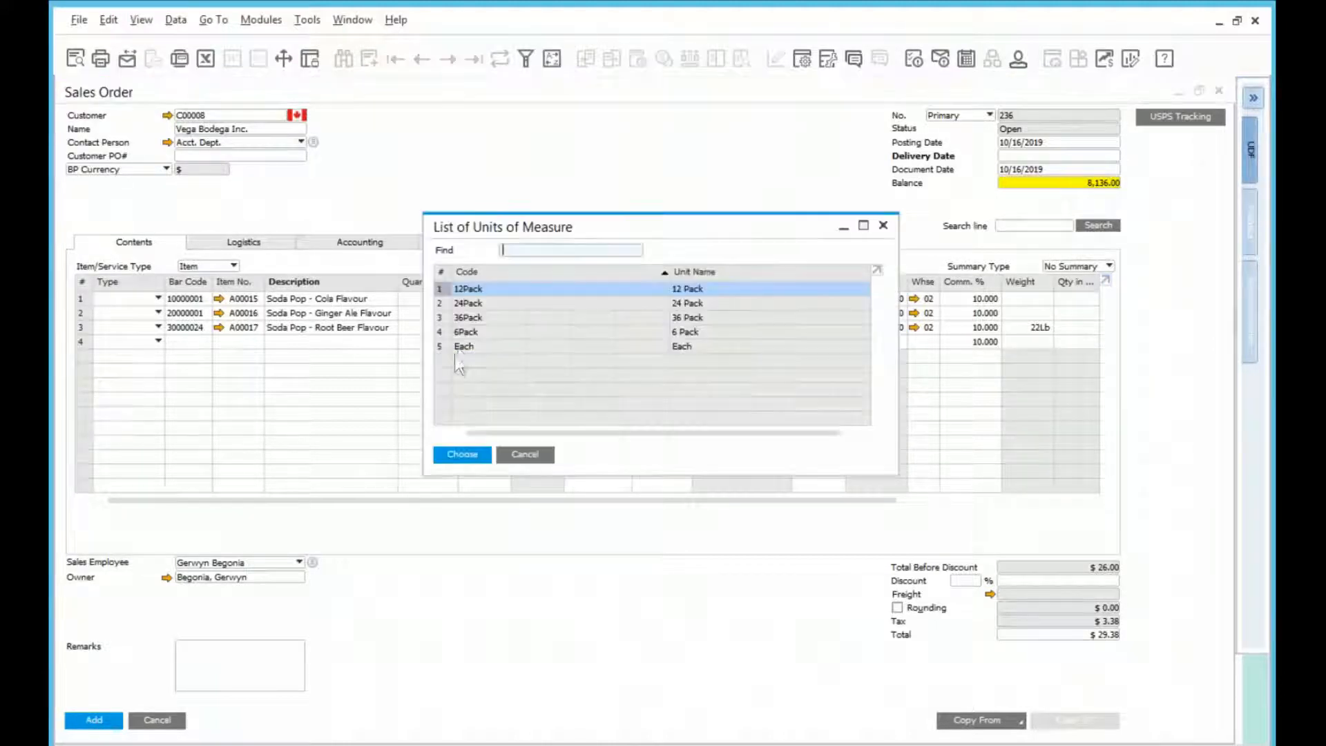
pyautogui.doubleClick(464, 348)
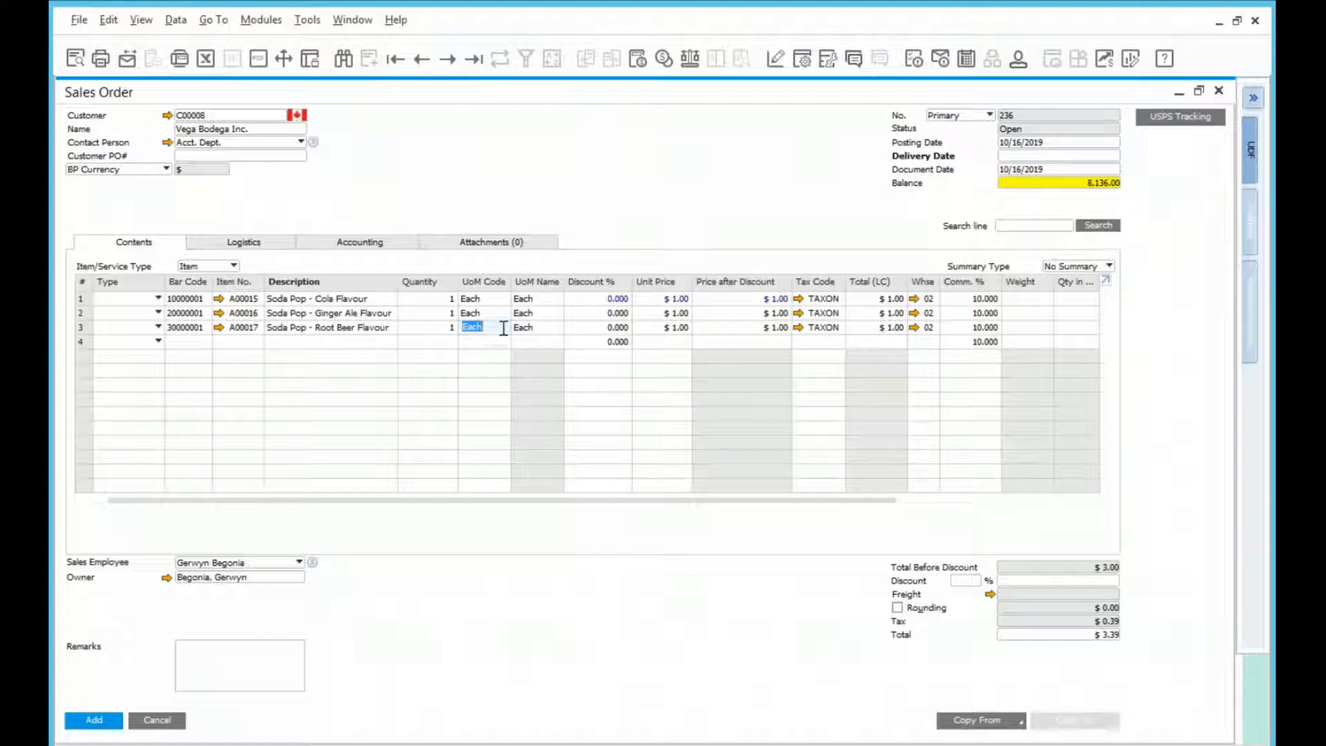
# Change the UoM code of the Root Beer Flavour line to 6Pack.
pyautogui.press('BackSpace')
pyautogui.press('Tab')
pyautogui.doubleClick(478, 333)
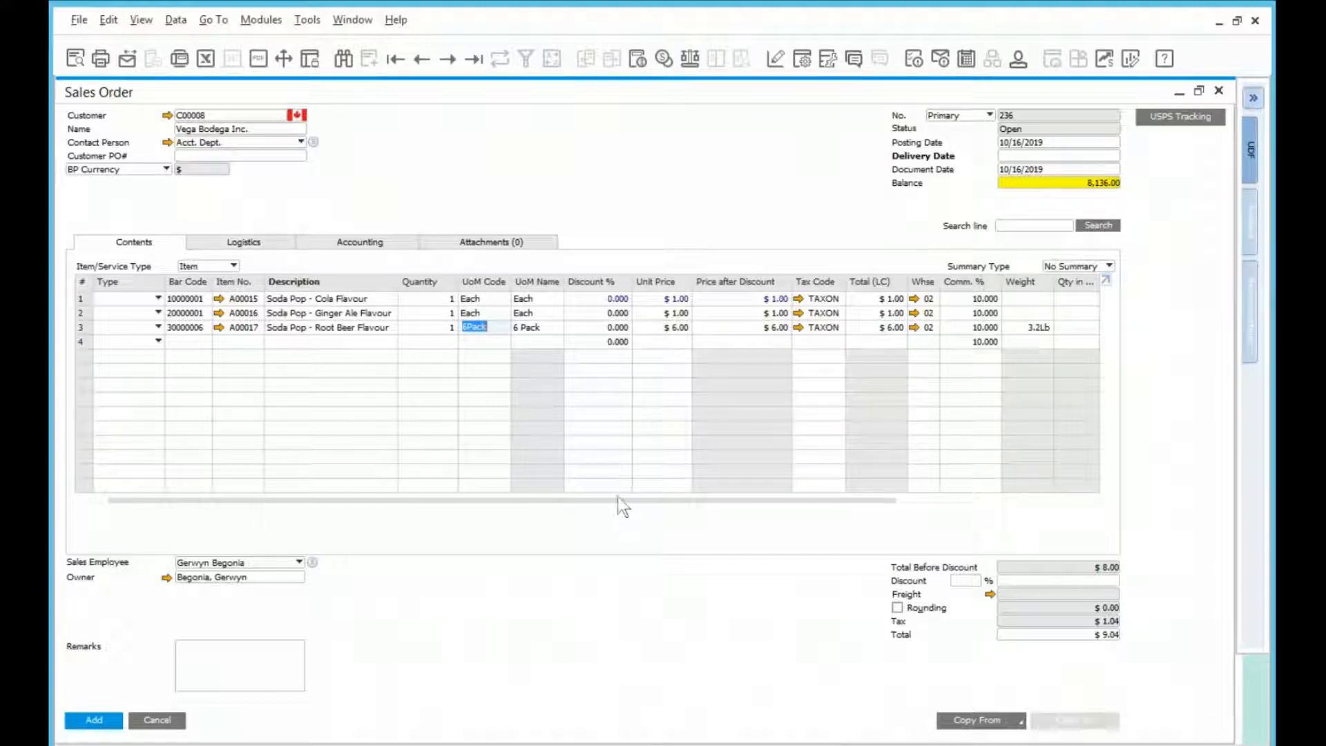
pyautogui.moveTo(618, 499); pyautogui.dragTo(532, 518)
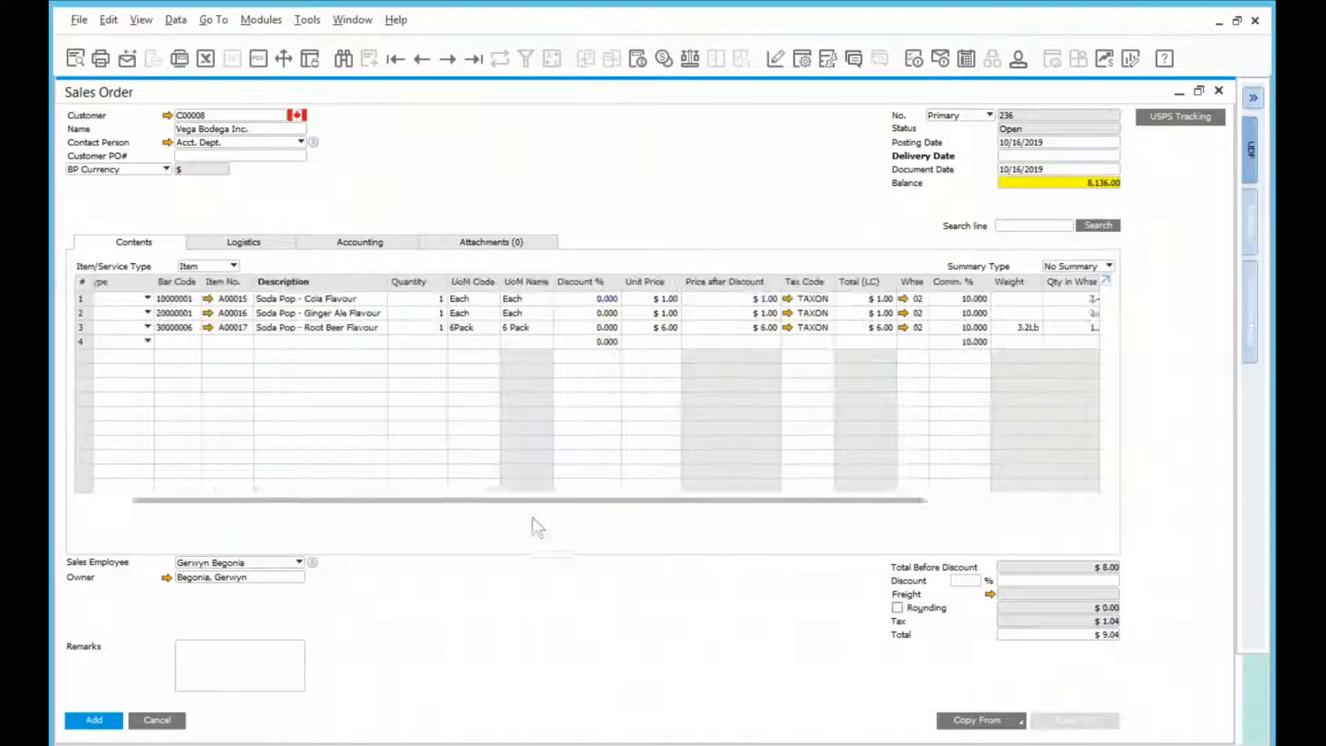
# Set the sales order's delivery date to 10/16/2019 and fill in the customer PO number.
pyautogui.click(1029, 155)
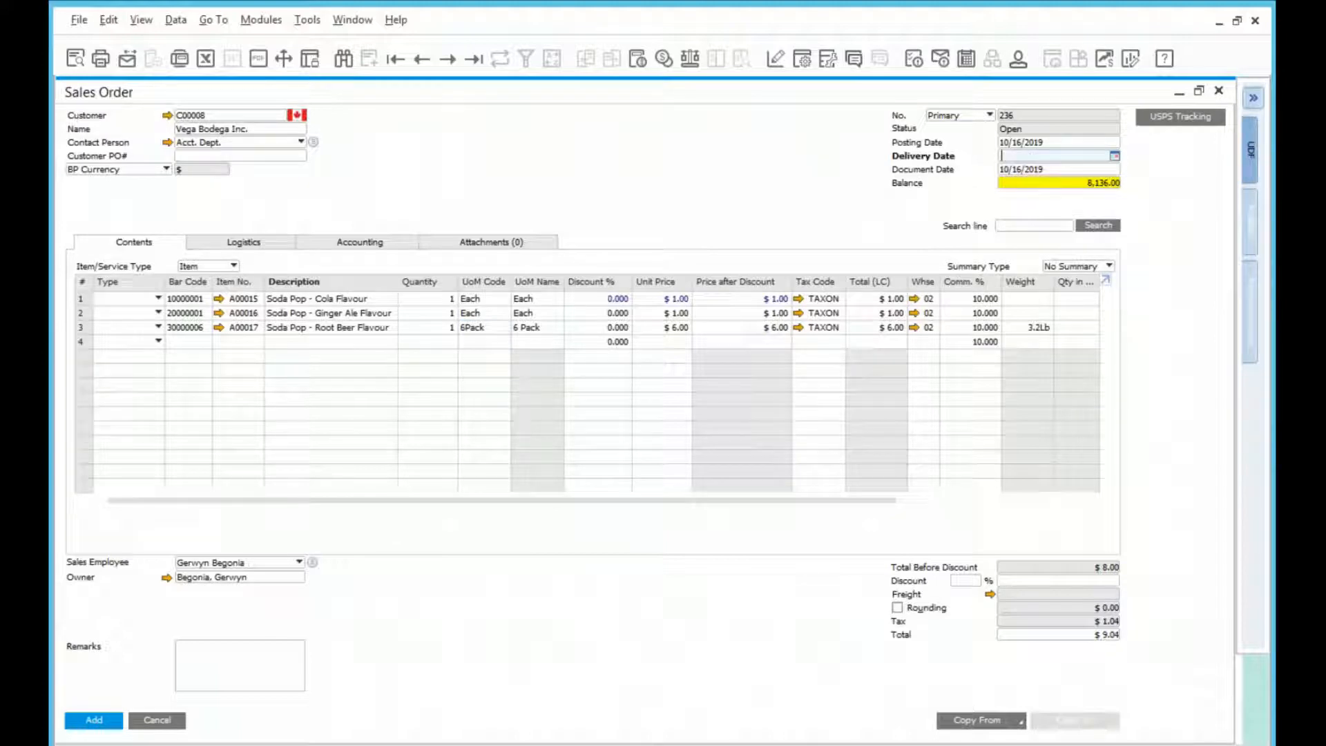
pyautogui.write('t')
pyautogui.press('Tab')
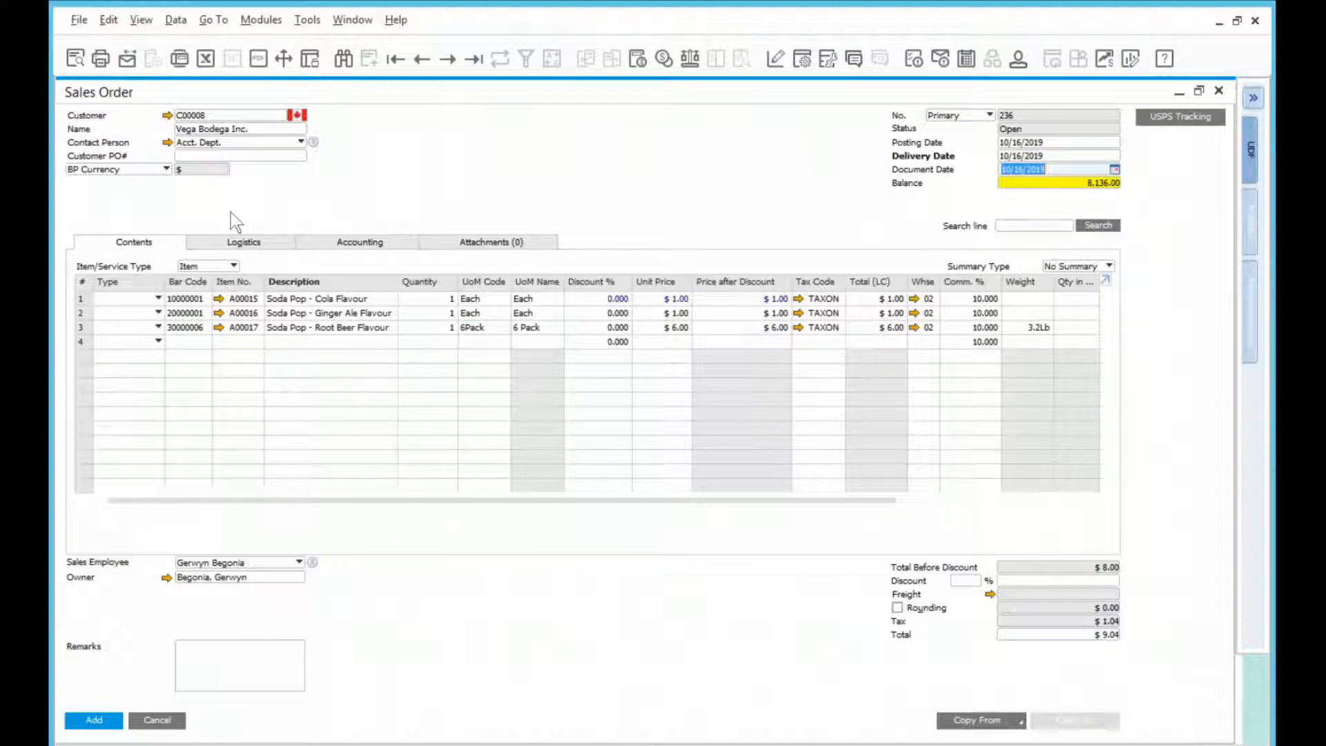
pyautogui.click(223, 155)
pyautogui.write('3434')
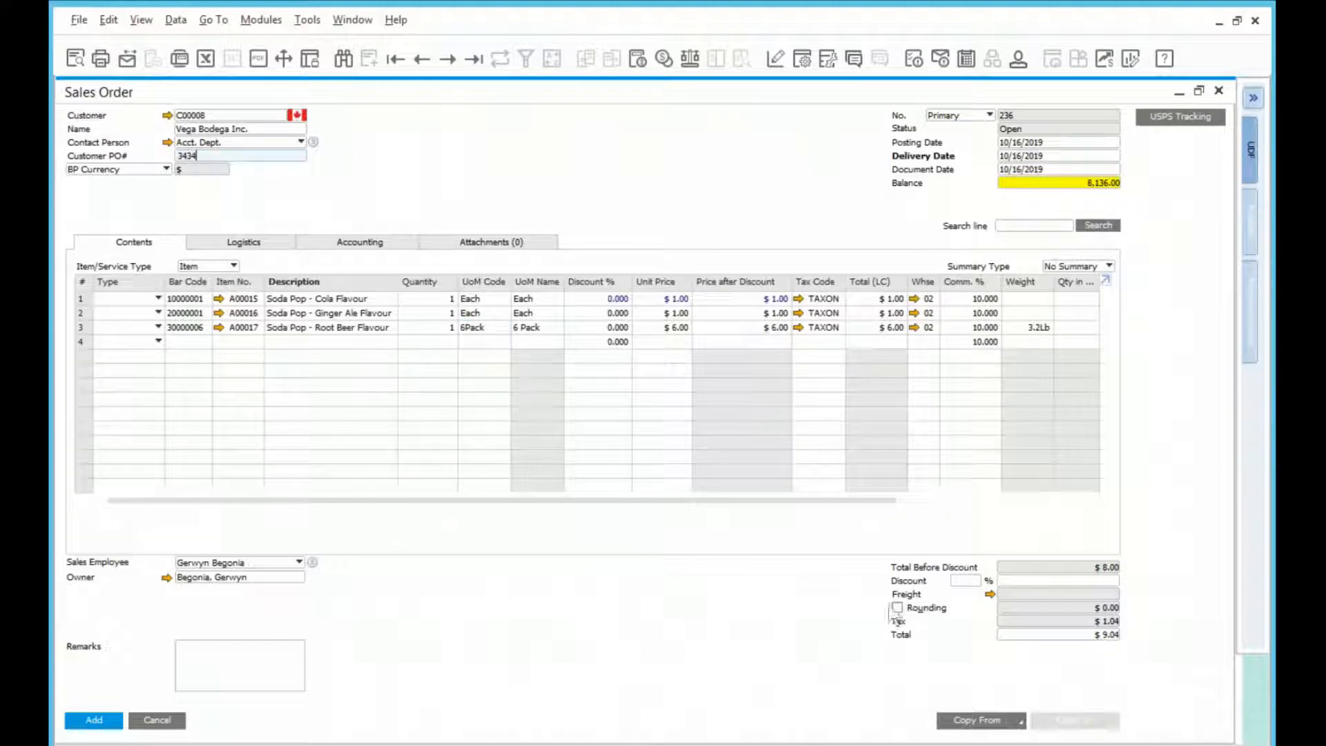
pyautogui.press('Tab')
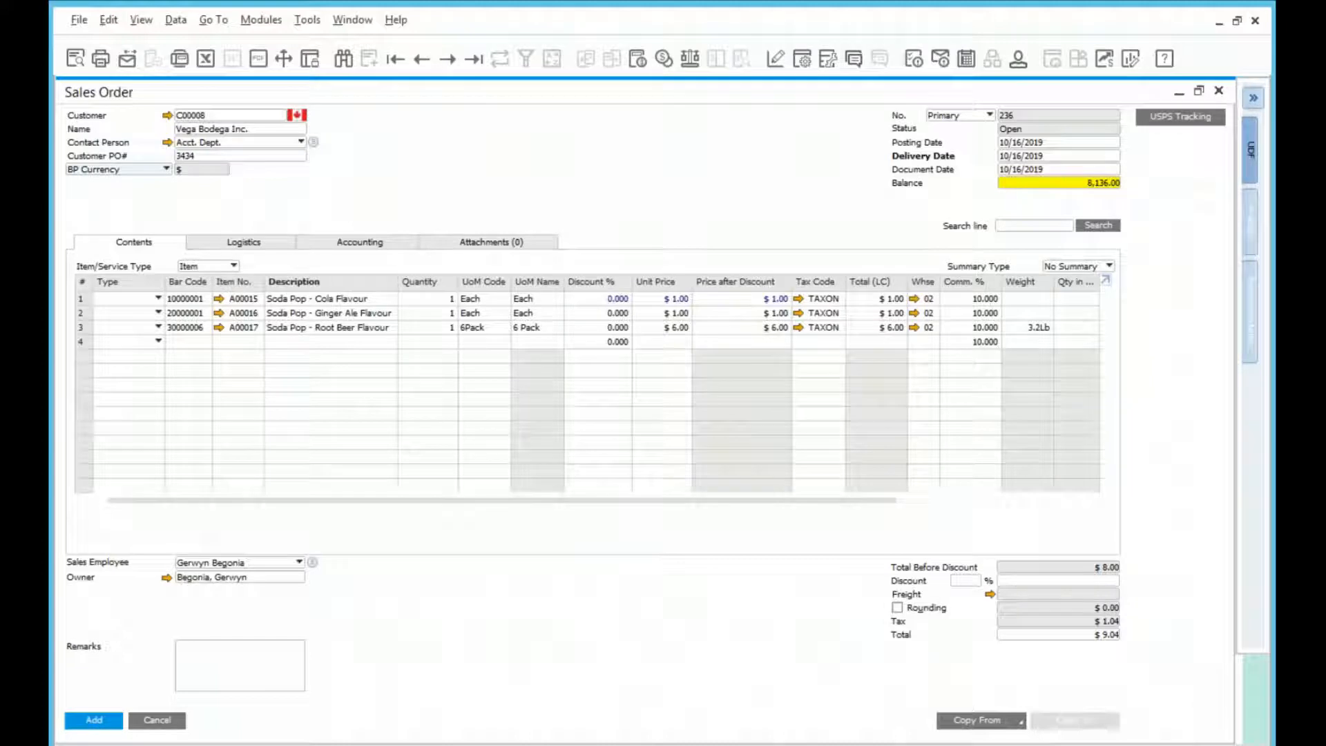
# Decline the UoM check when adding the sales order, change the Root Beer Flavour line's UoM code to Each and add the order.
pyautogui.click(103, 723)
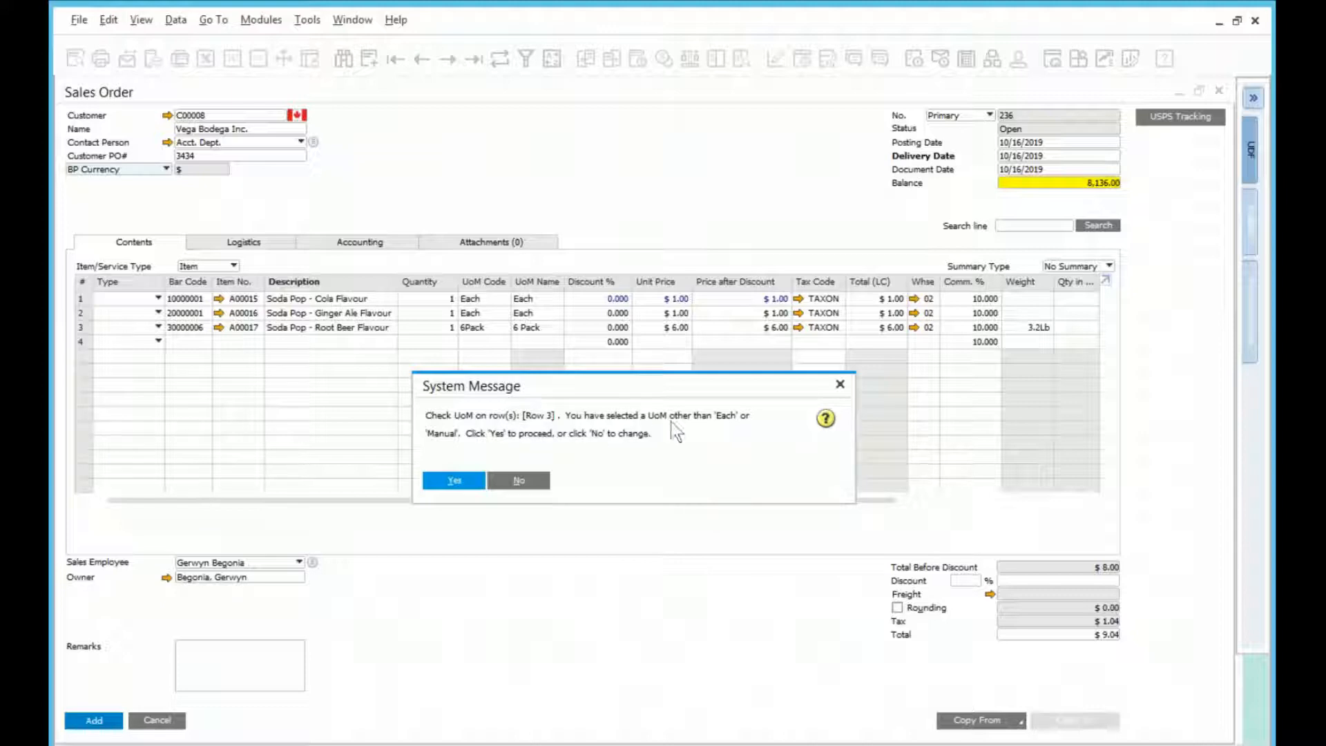
pyautogui.click(519, 482)
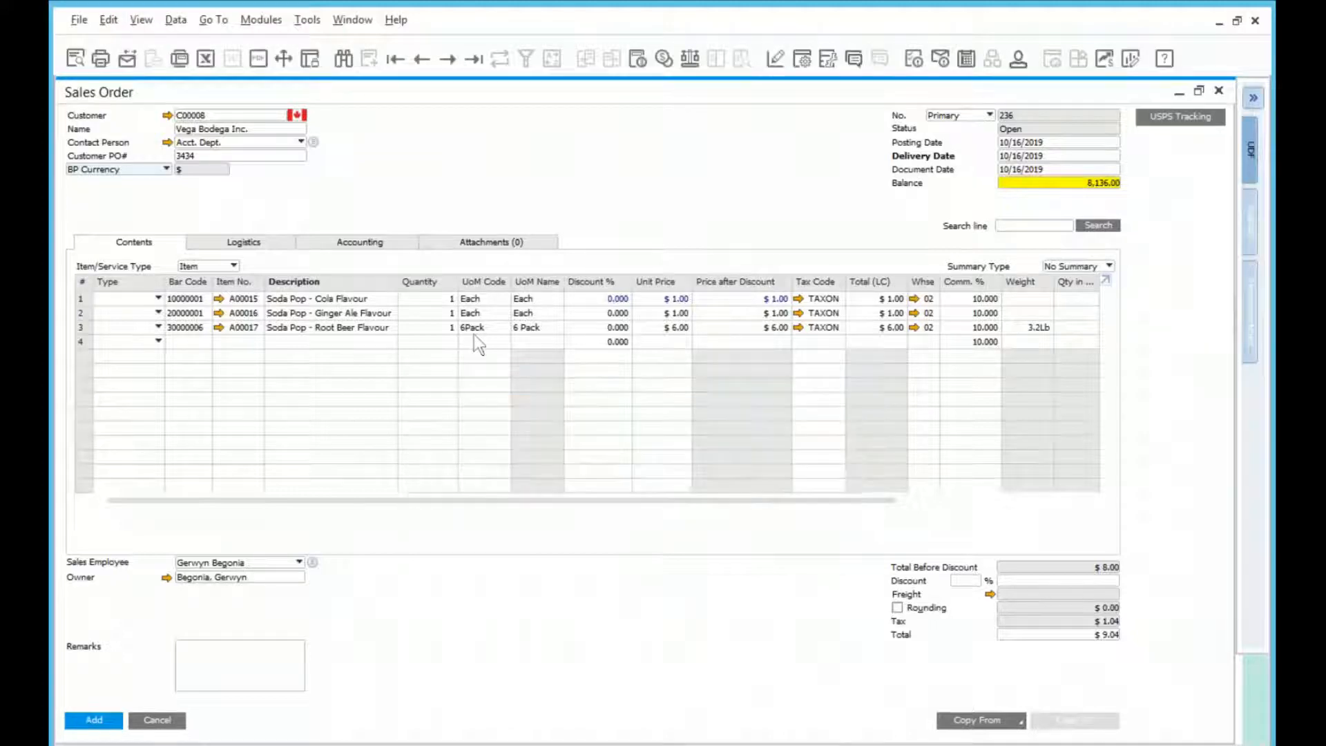
pyautogui.click(476, 329)
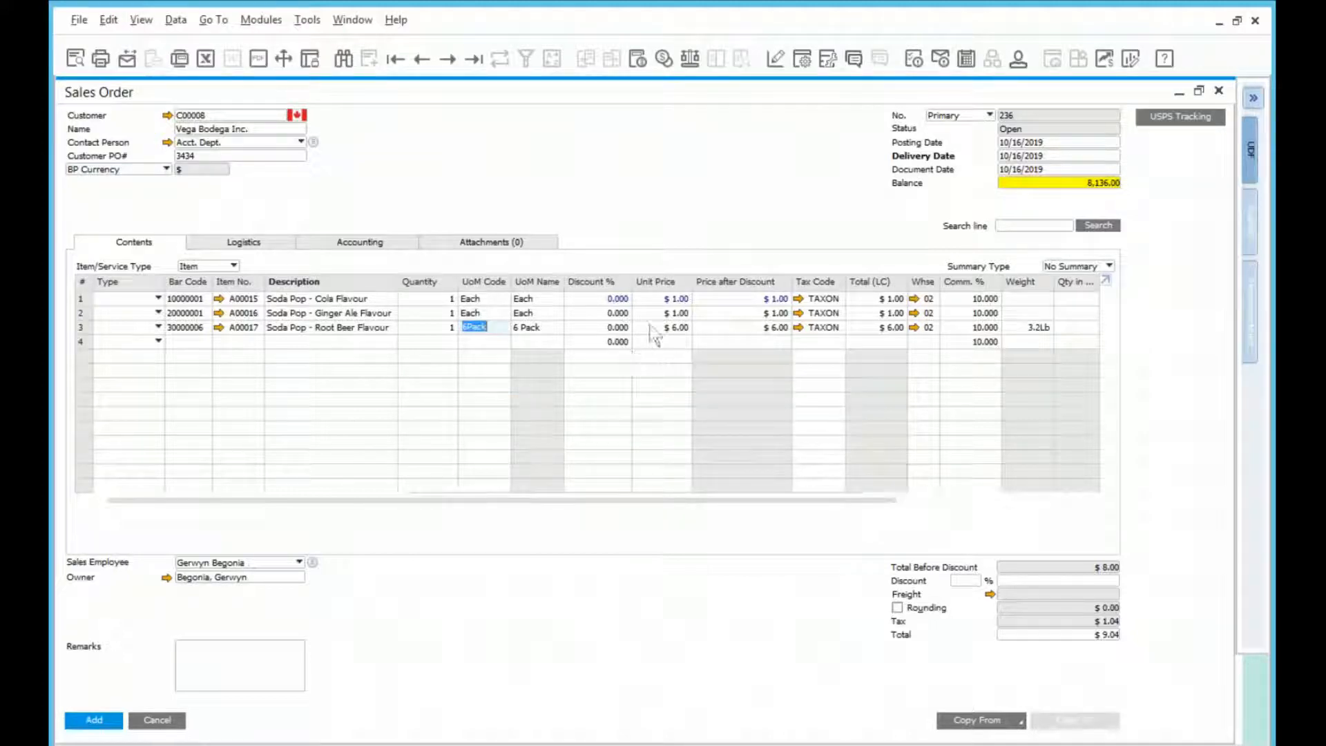
pyautogui.write('each')
pyautogui.press('Tab')
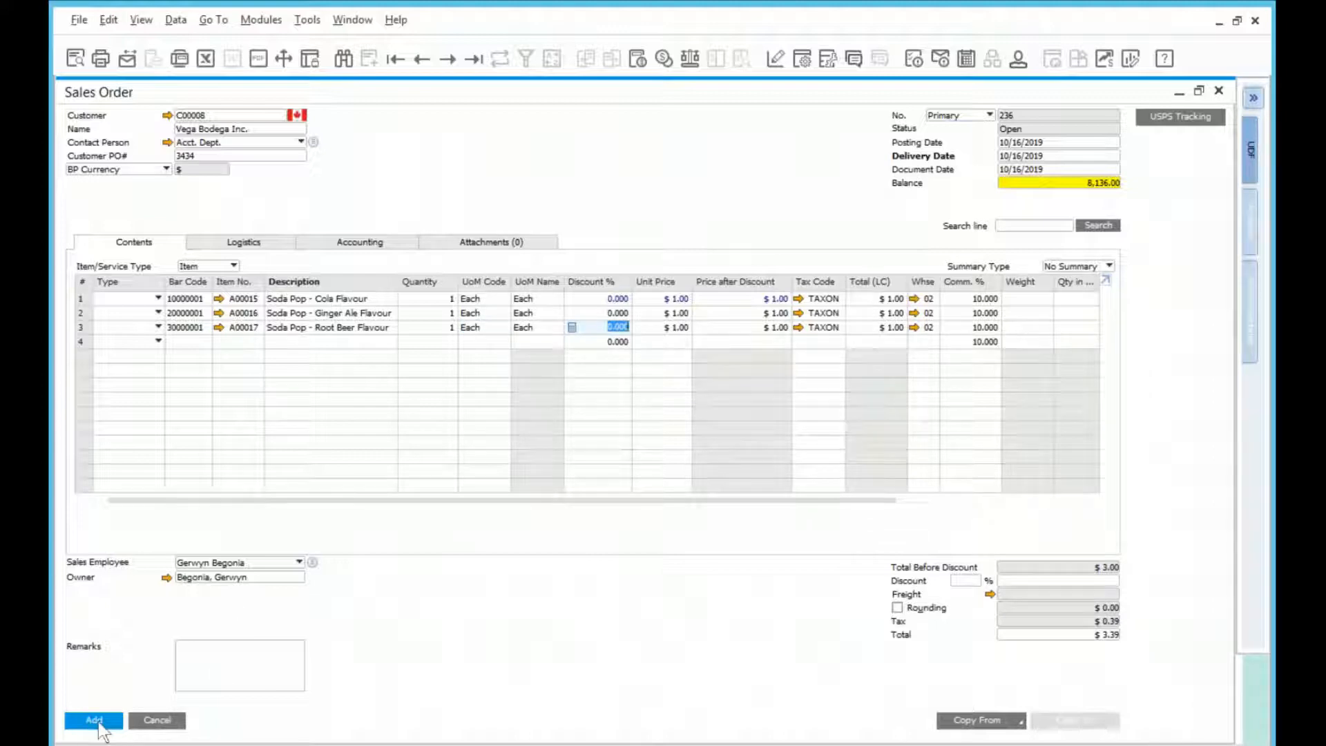
pyautogui.click(97, 721)
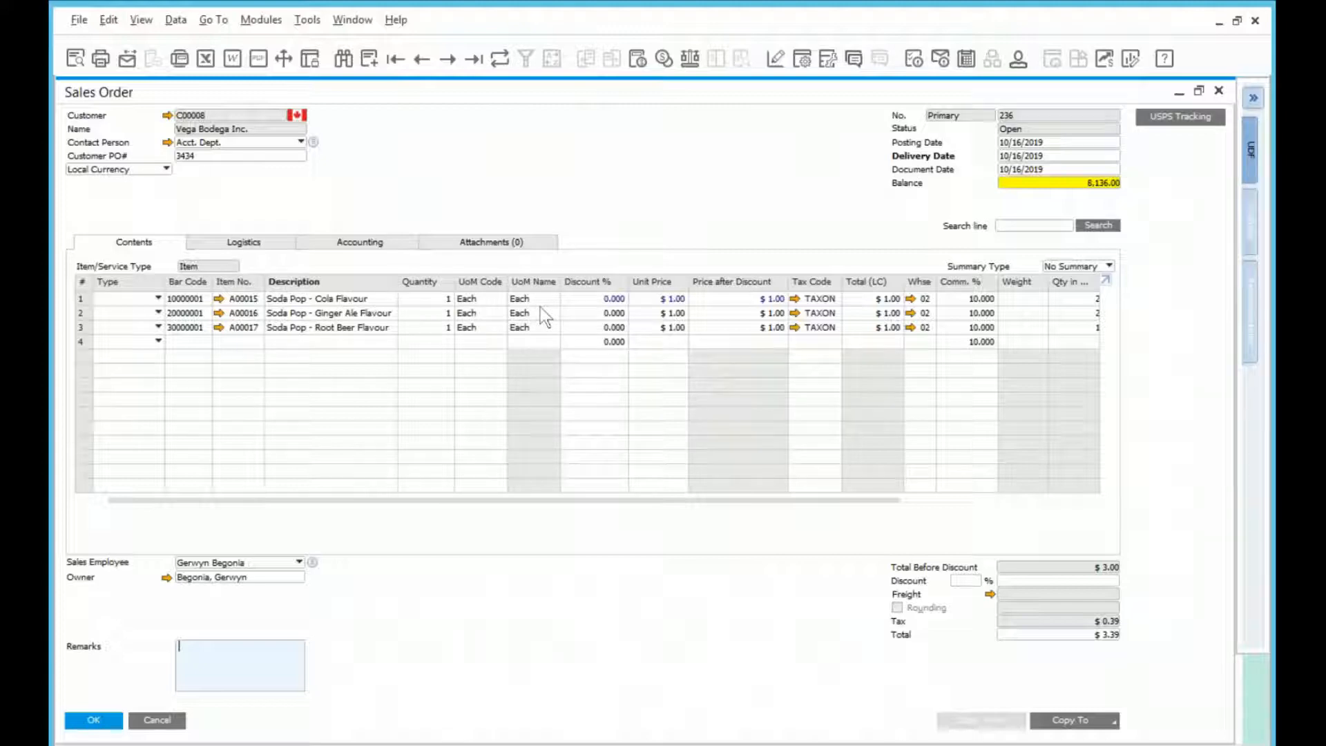
# Examine the warehouse quantities in the inventory data of item A00015, and close the item and the sales order.
pyautogui.click(219, 298)
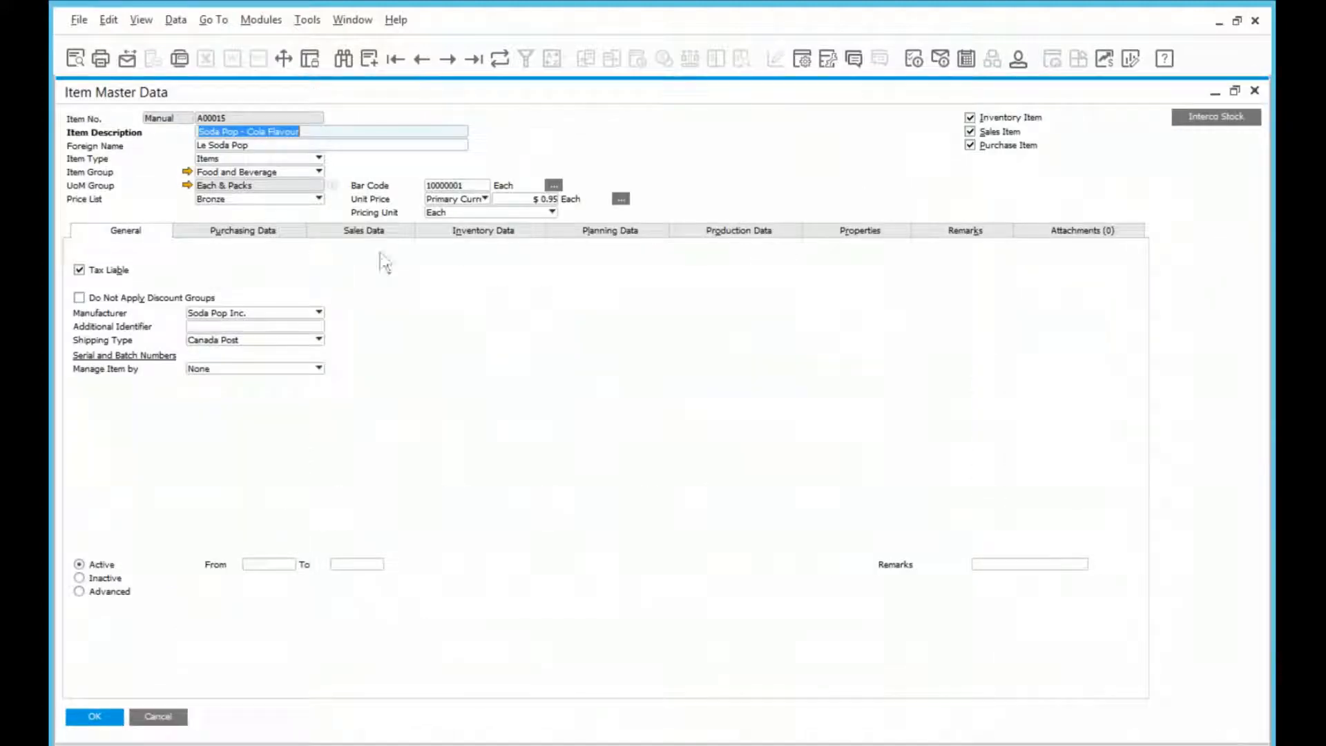
pyautogui.click(453, 235)
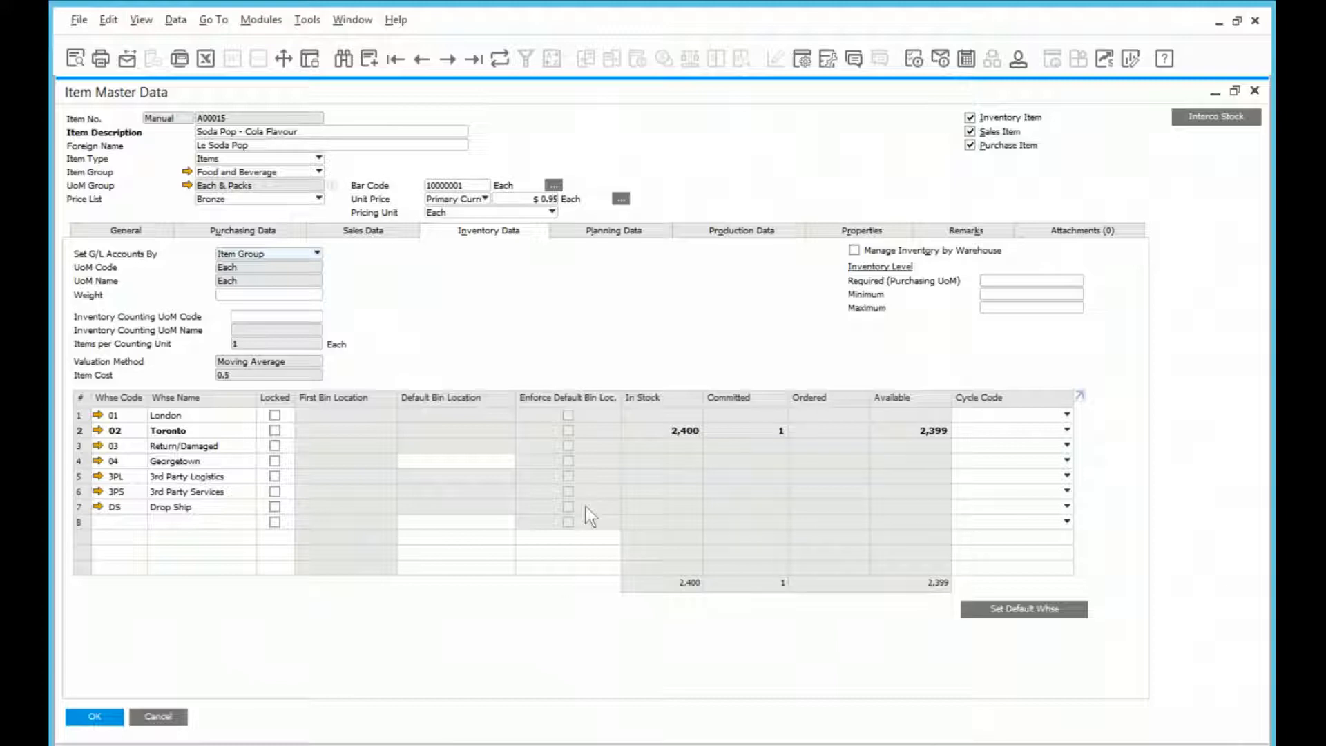
pyautogui.click(160, 718)
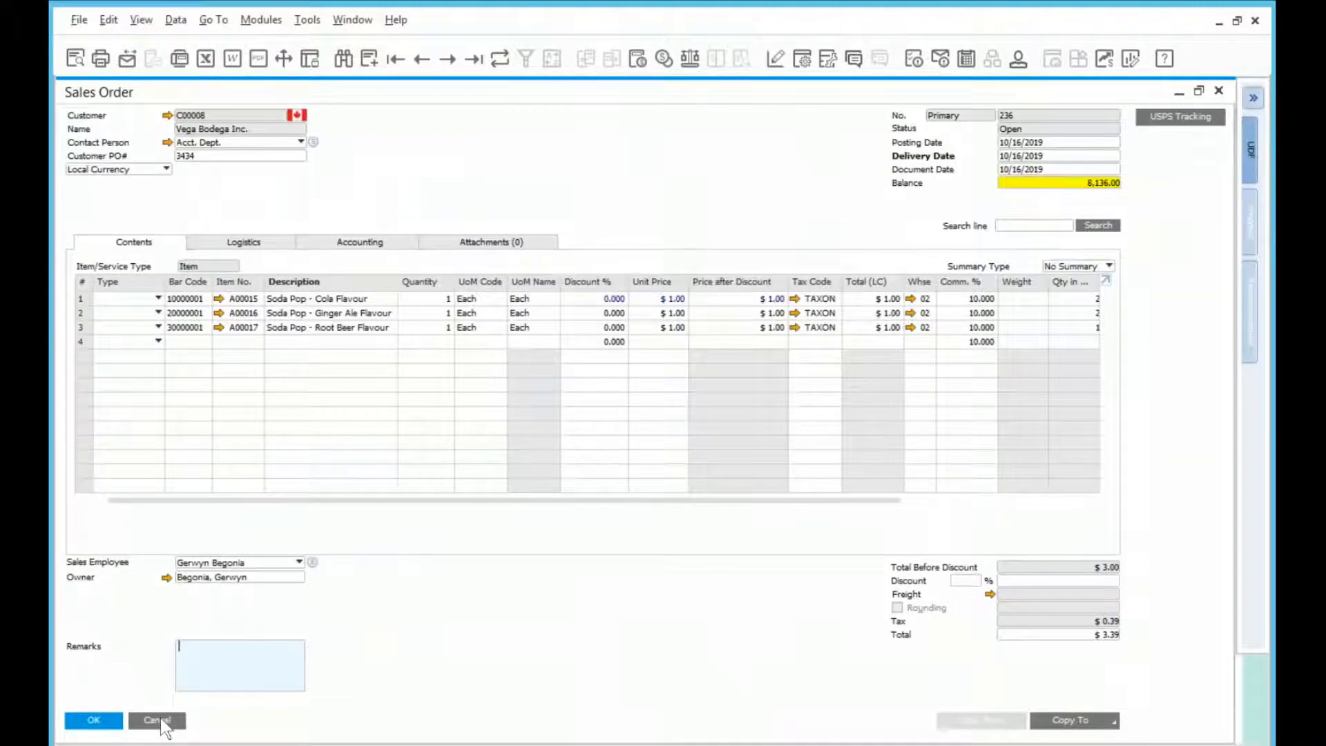
pyautogui.click(160, 720)
# Open Special Prices for Business Partners from the Inventory module and load the customer Vega Bodega Inc.
pyautogui.click(121, 166)
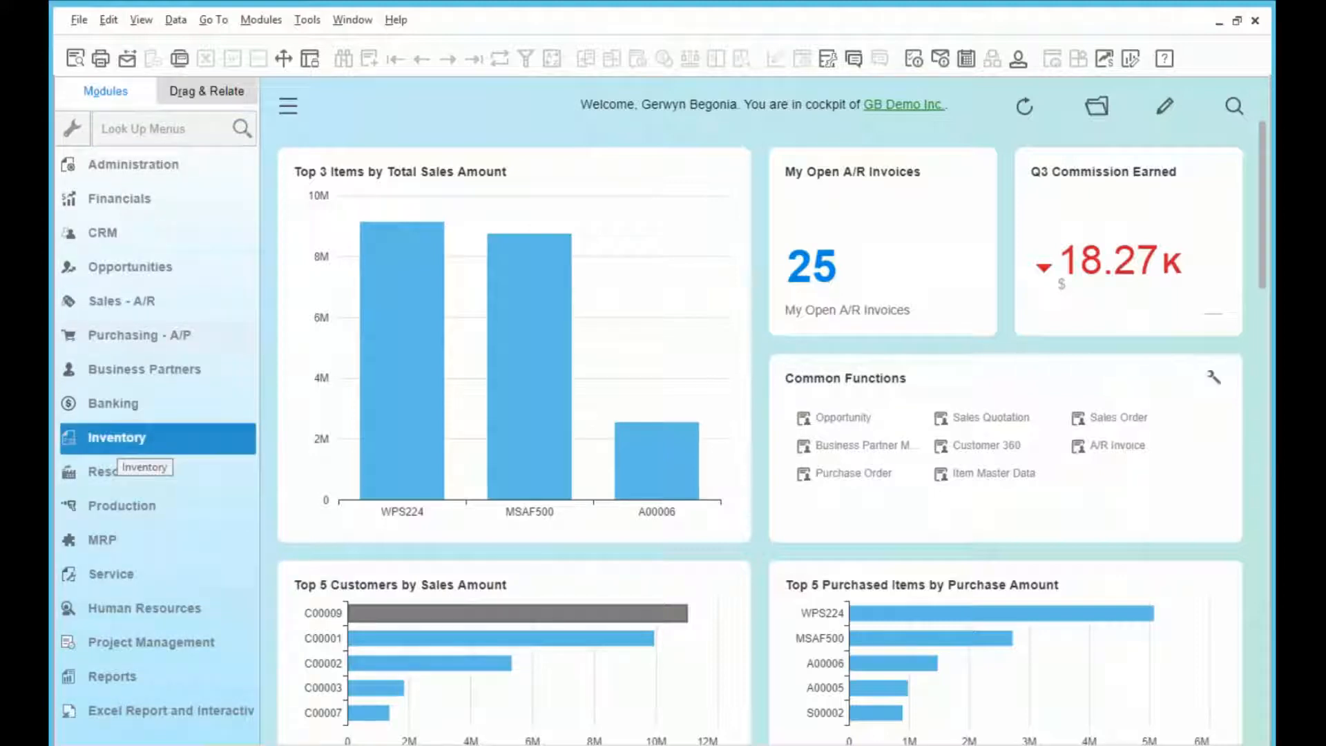
pyautogui.click(112, 451)
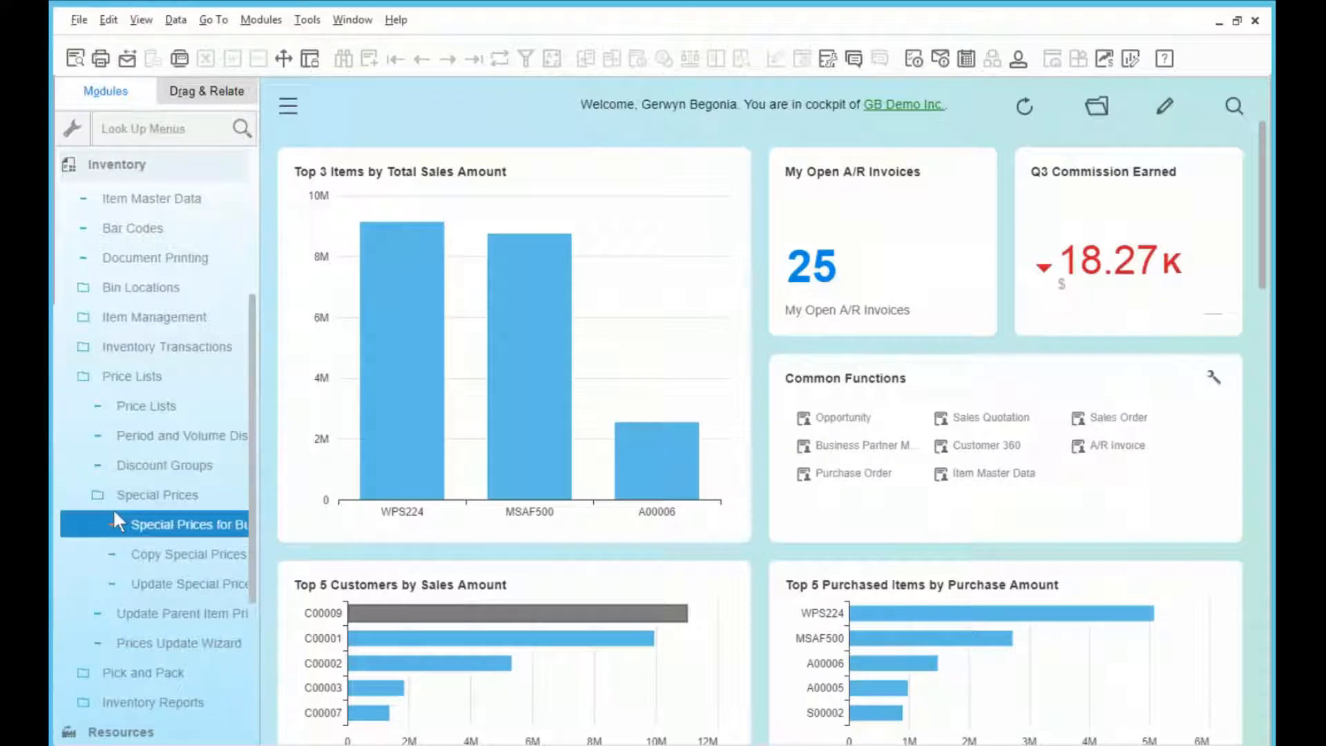
pyautogui.click(159, 525)
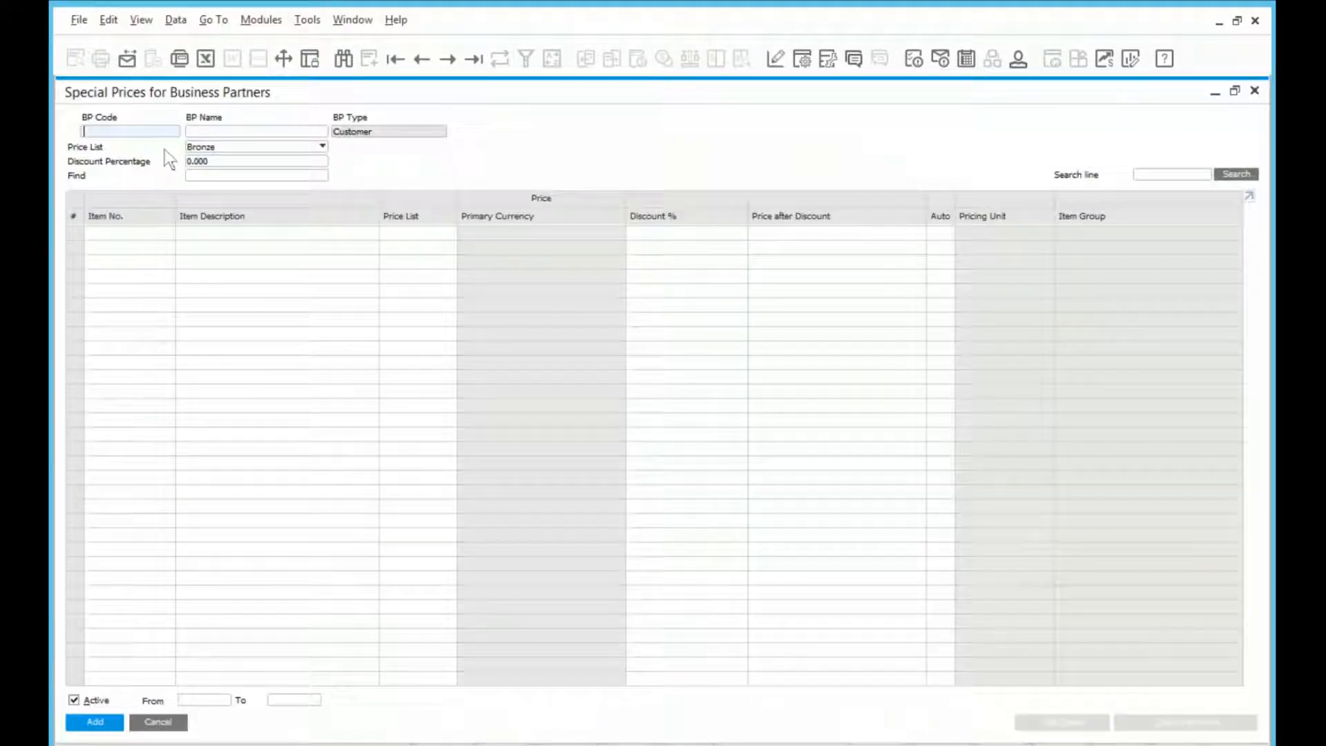
pyautogui.press('Tab')
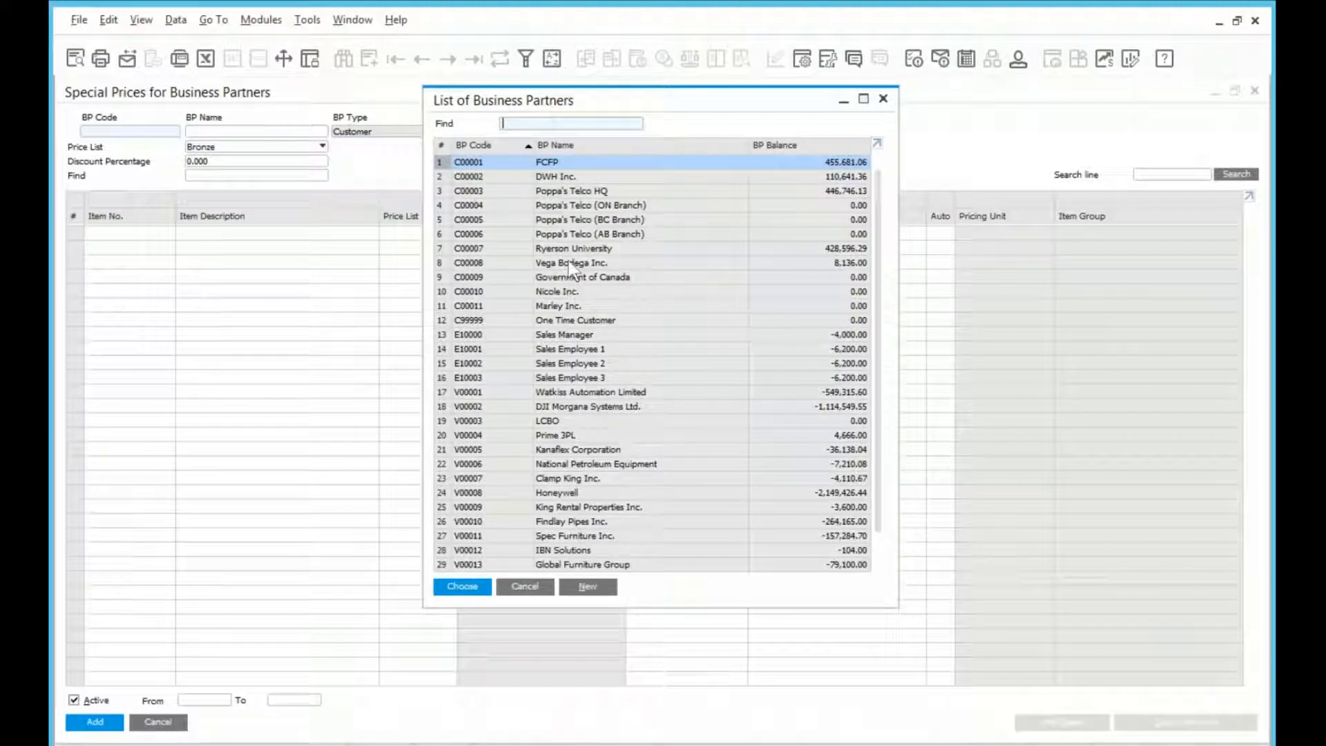
pyautogui.doubleClick(569, 262)
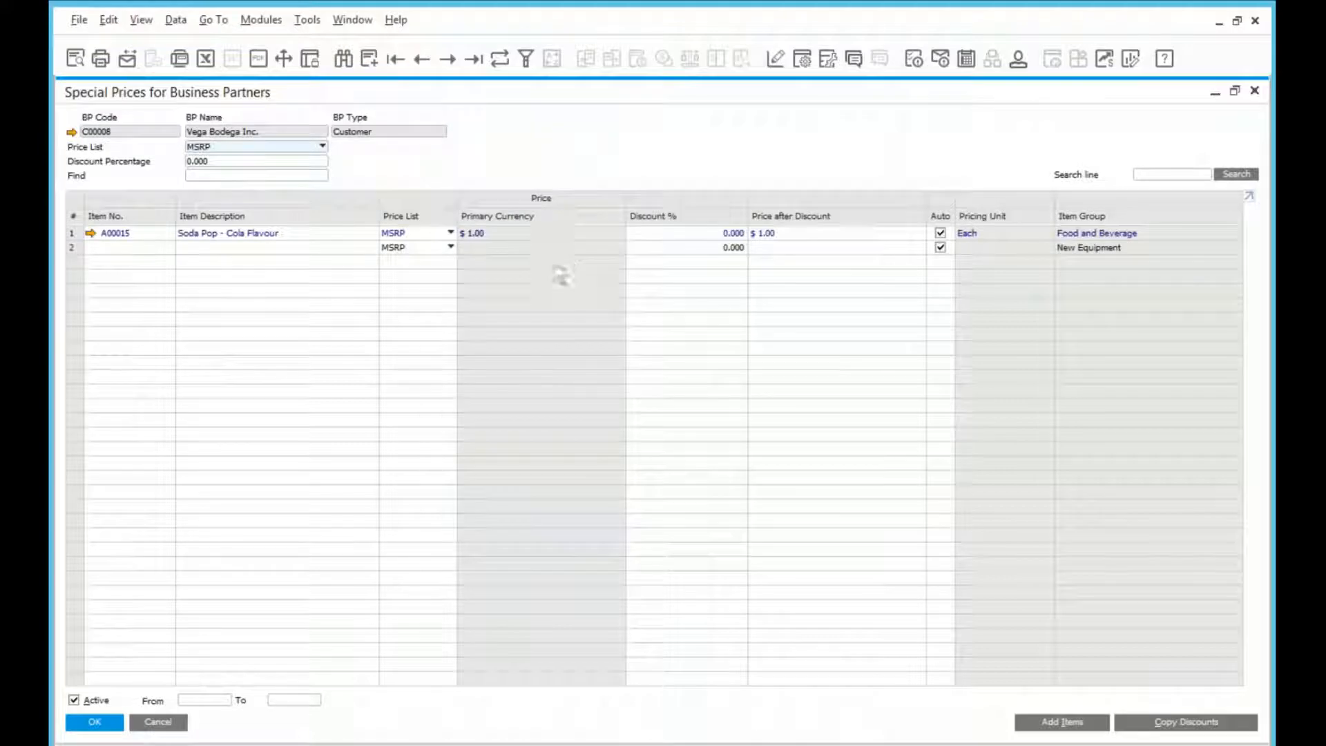
# Add item A00016, Soda Pop - Ginger Ale Flavour, from the Food and Beverage group to the customer's special prices.
pyautogui.click(133, 249)
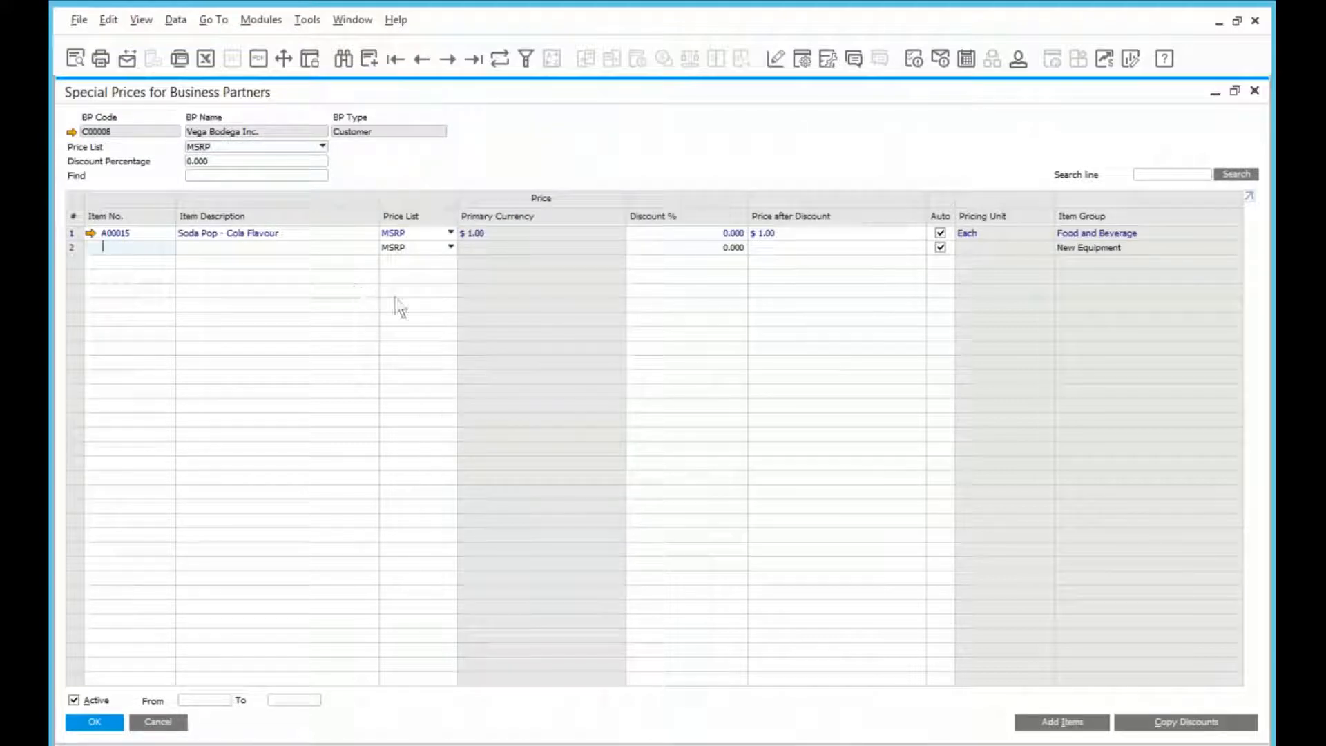
pyautogui.press('Tab')
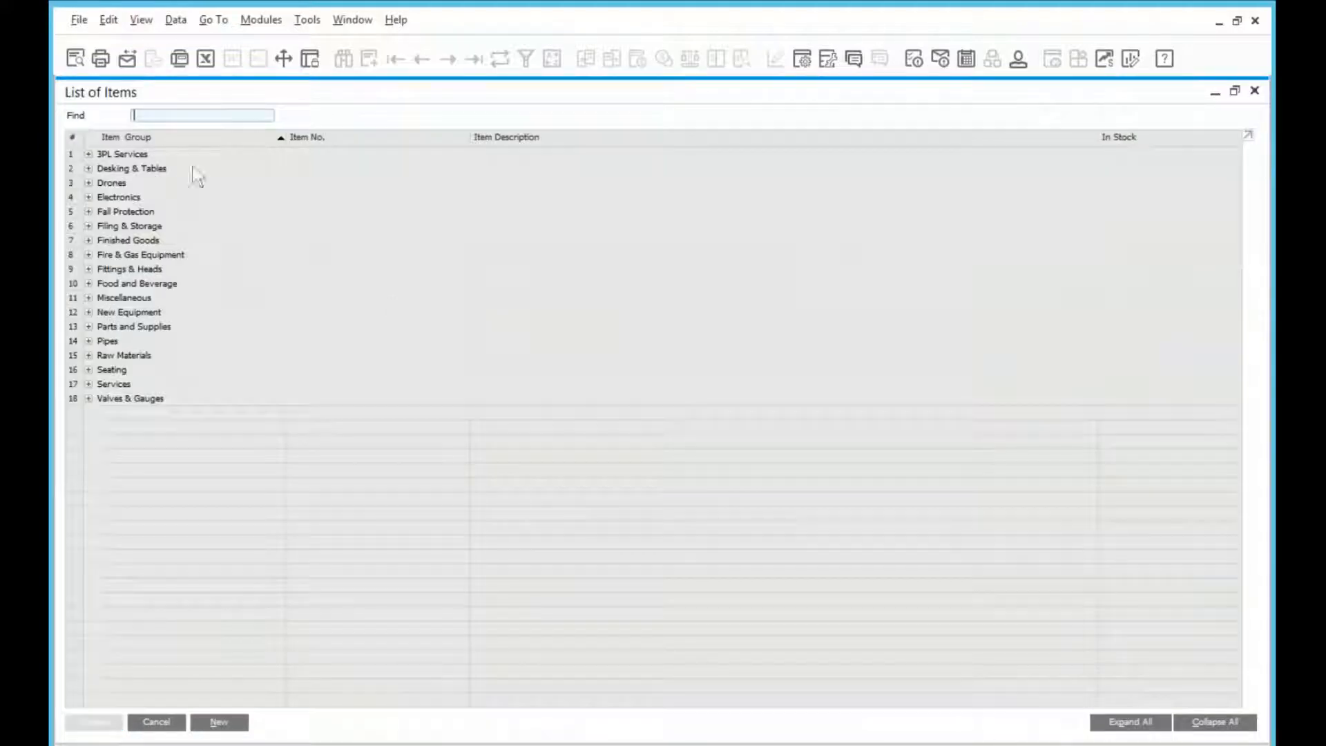
pyautogui.click(88, 284)
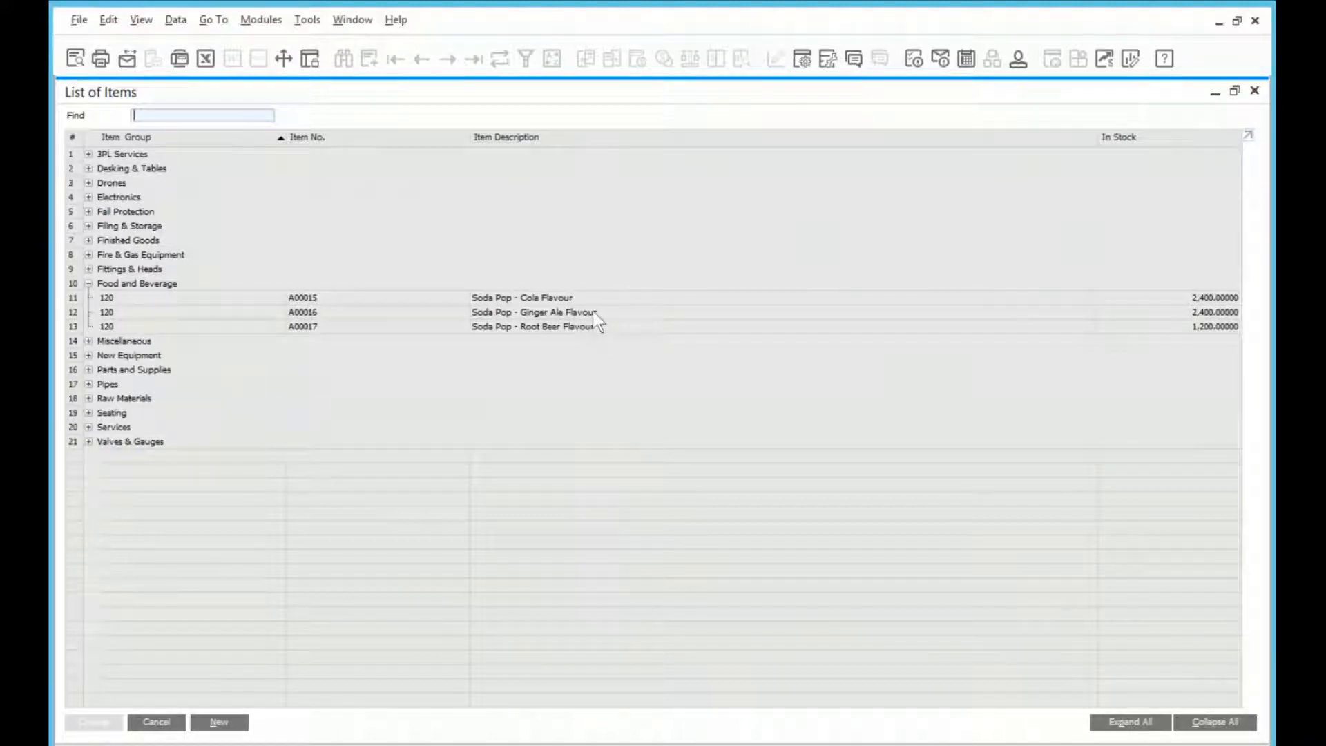
pyautogui.doubleClick(593, 312)
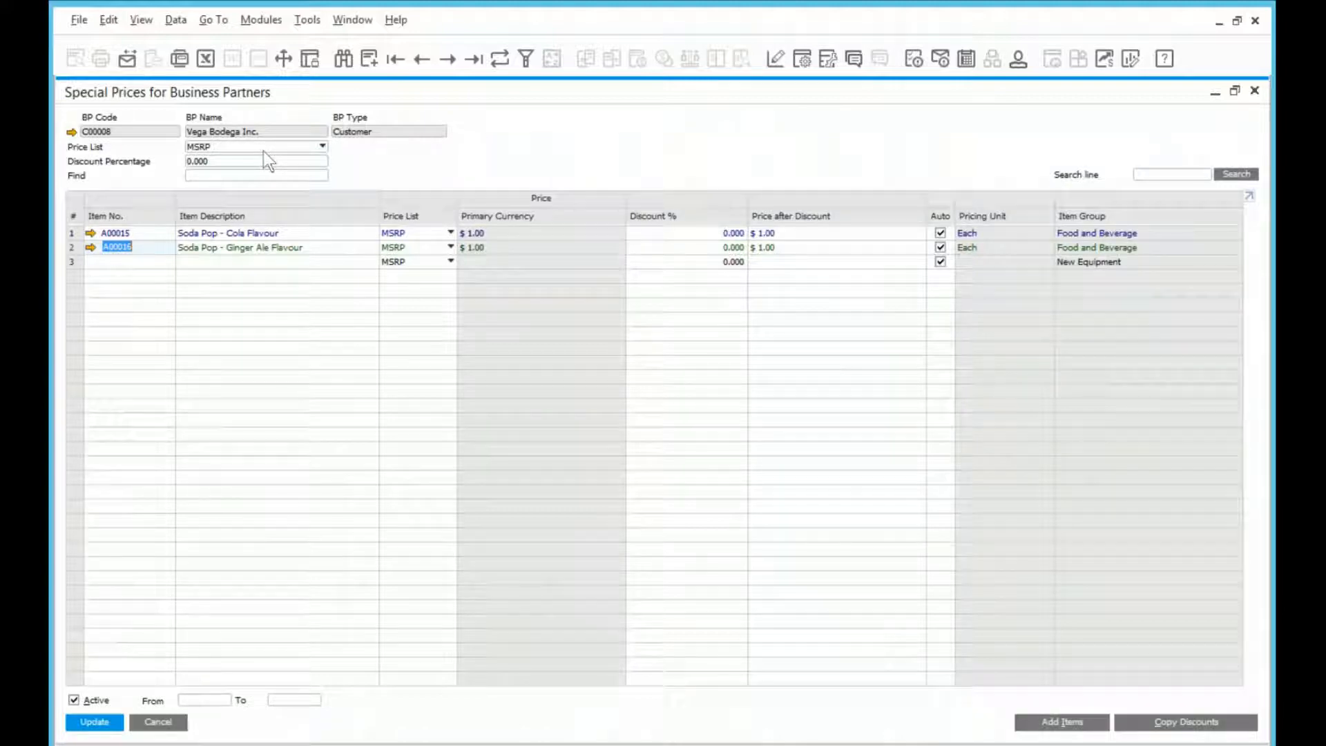
# Open the volume discounts for the Ginger Ale item's 10/16/2019 period and set the first row's UoM code to 24Pack.
pyautogui.doubleClick(73, 247)
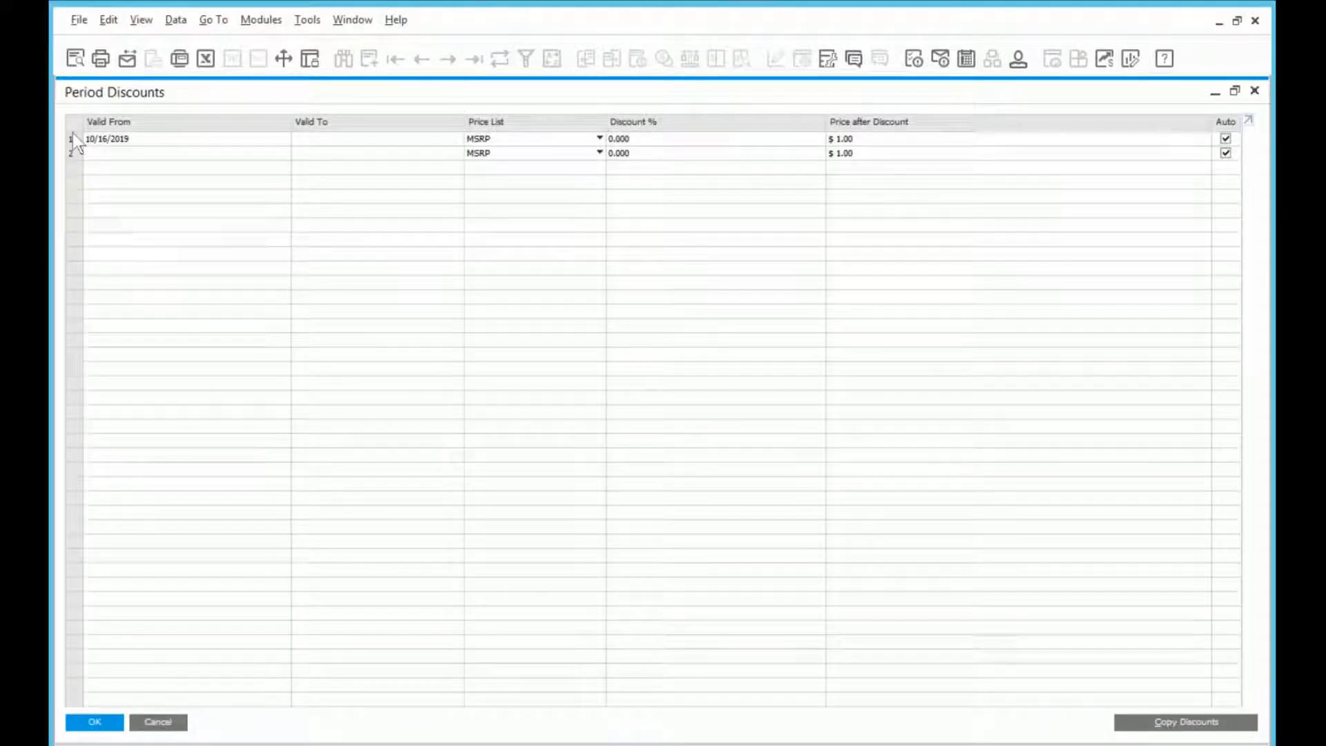
pyautogui.doubleClick(73, 134)
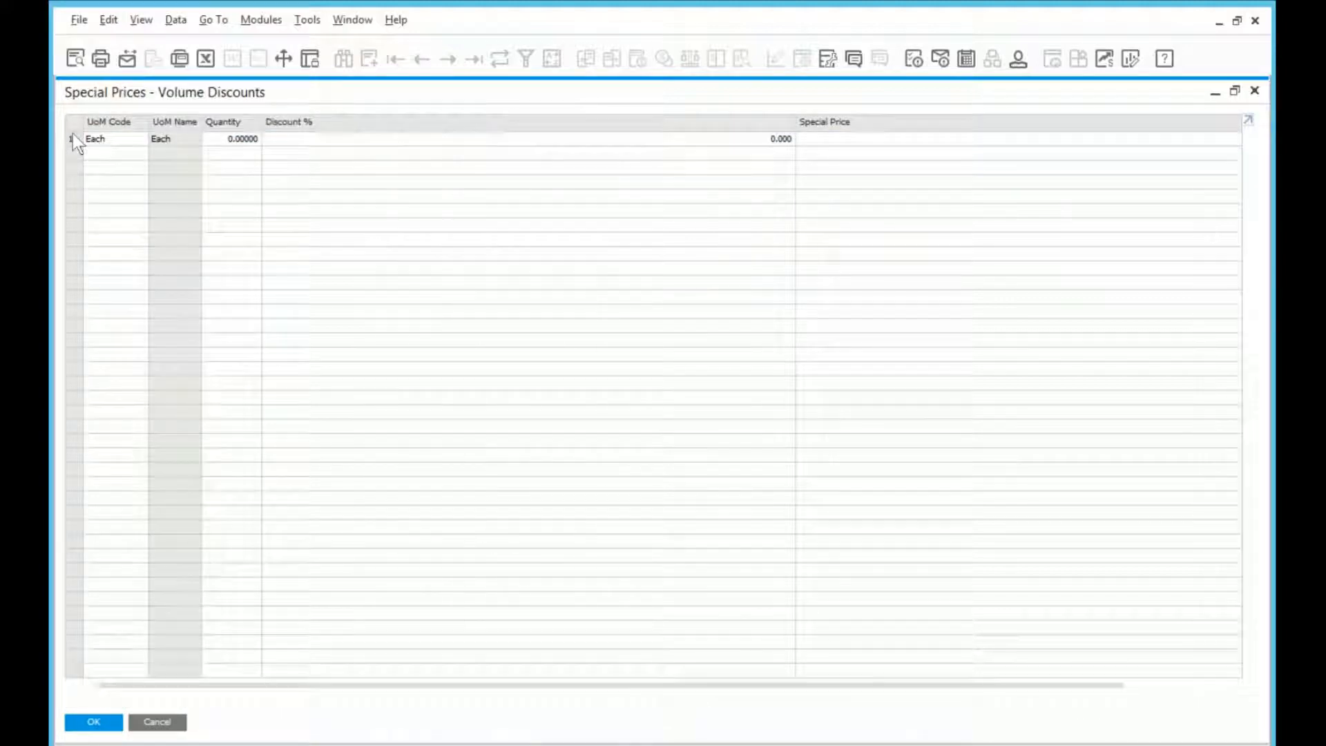
pyautogui.click(118, 141)
pyautogui.press('BackSpace')
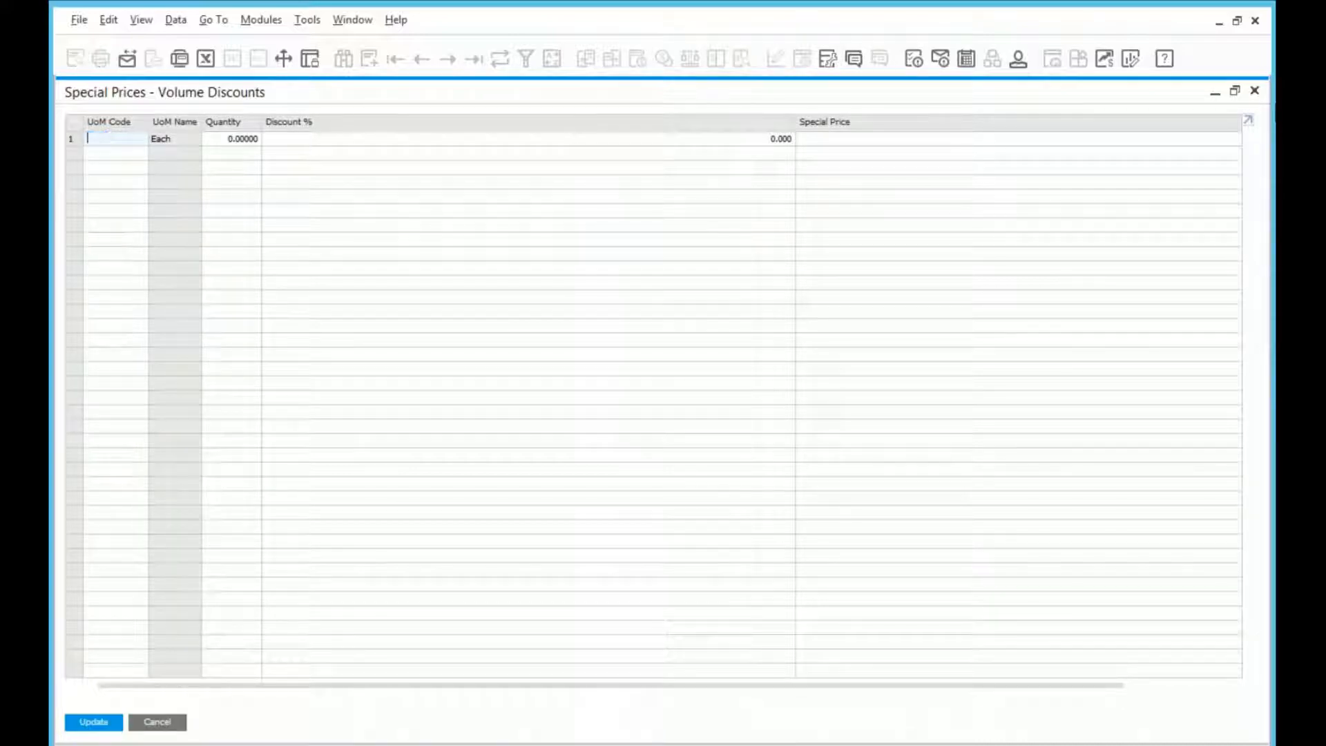
pyautogui.press('Tab')
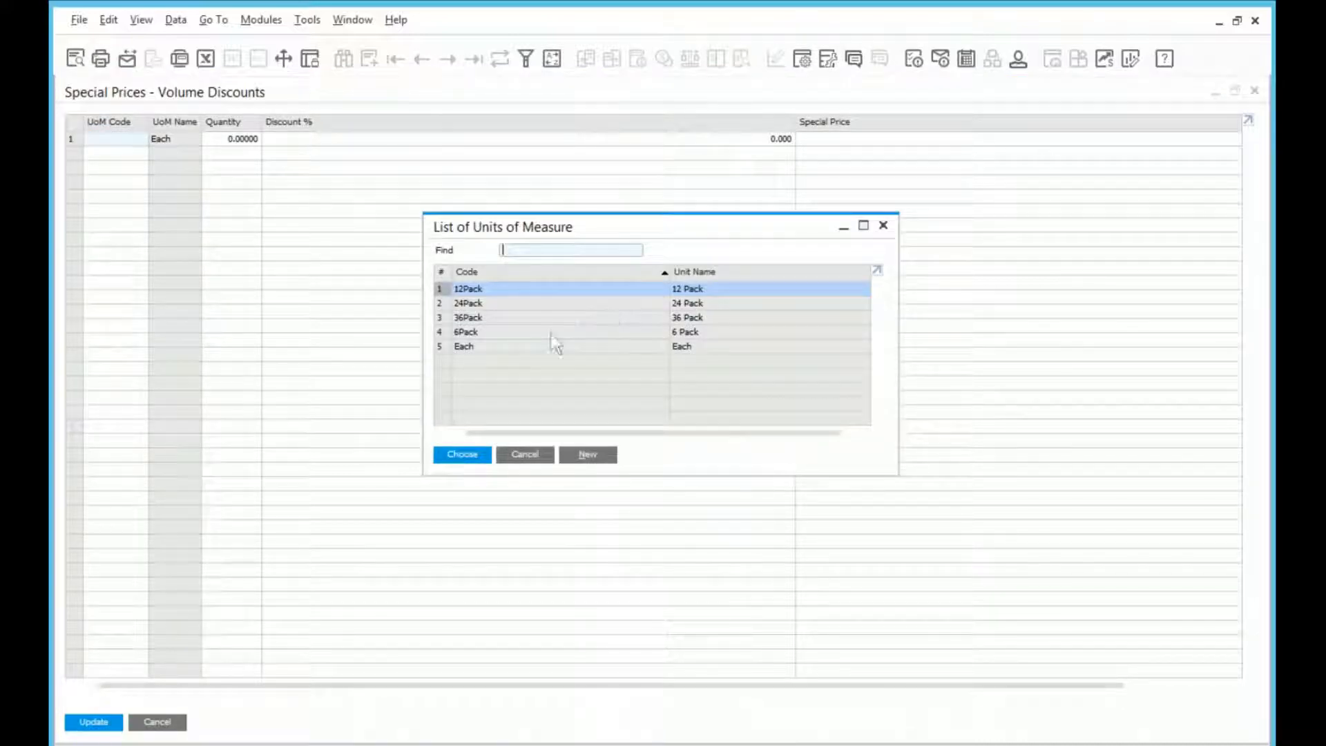
pyautogui.doubleClick(511, 302)
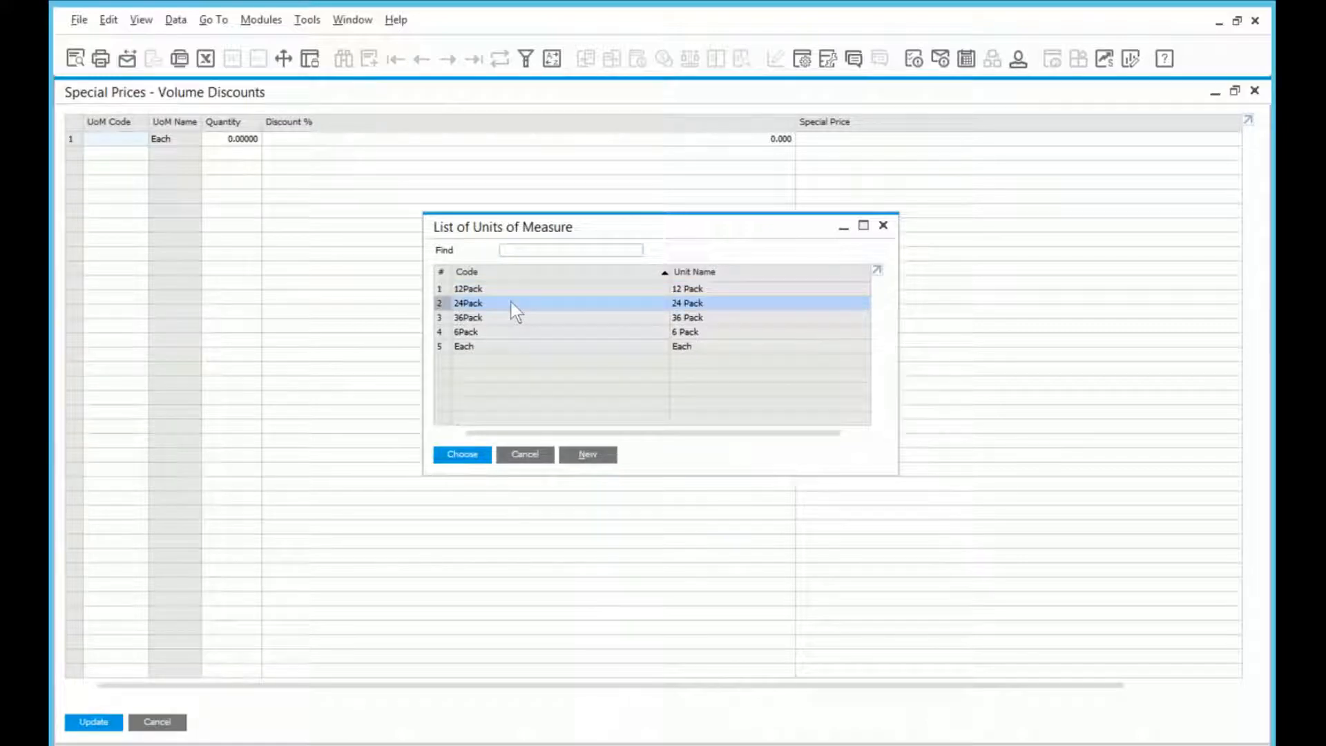
pyautogui.press('Tab')
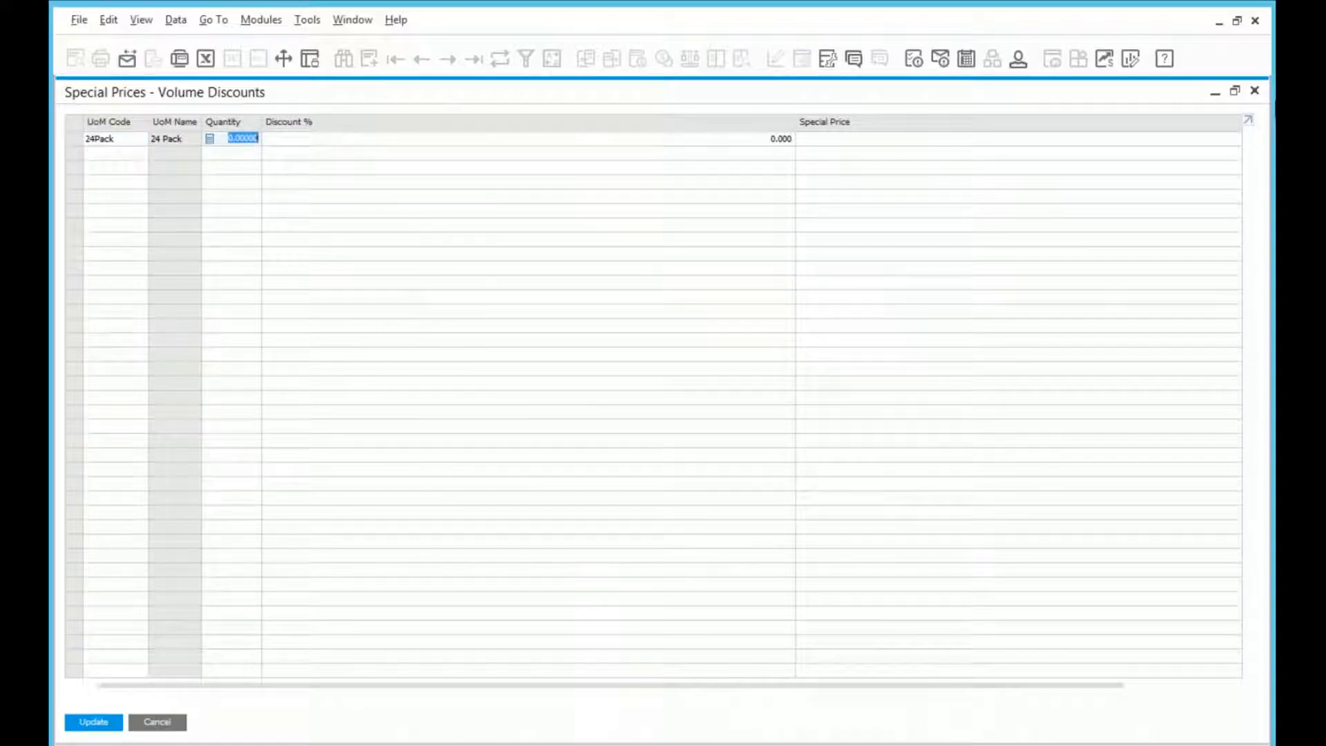
# Set the 24Pack volume discount to a quantity of 100 with a 10% discount and check the special price.
pyautogui.write('100')
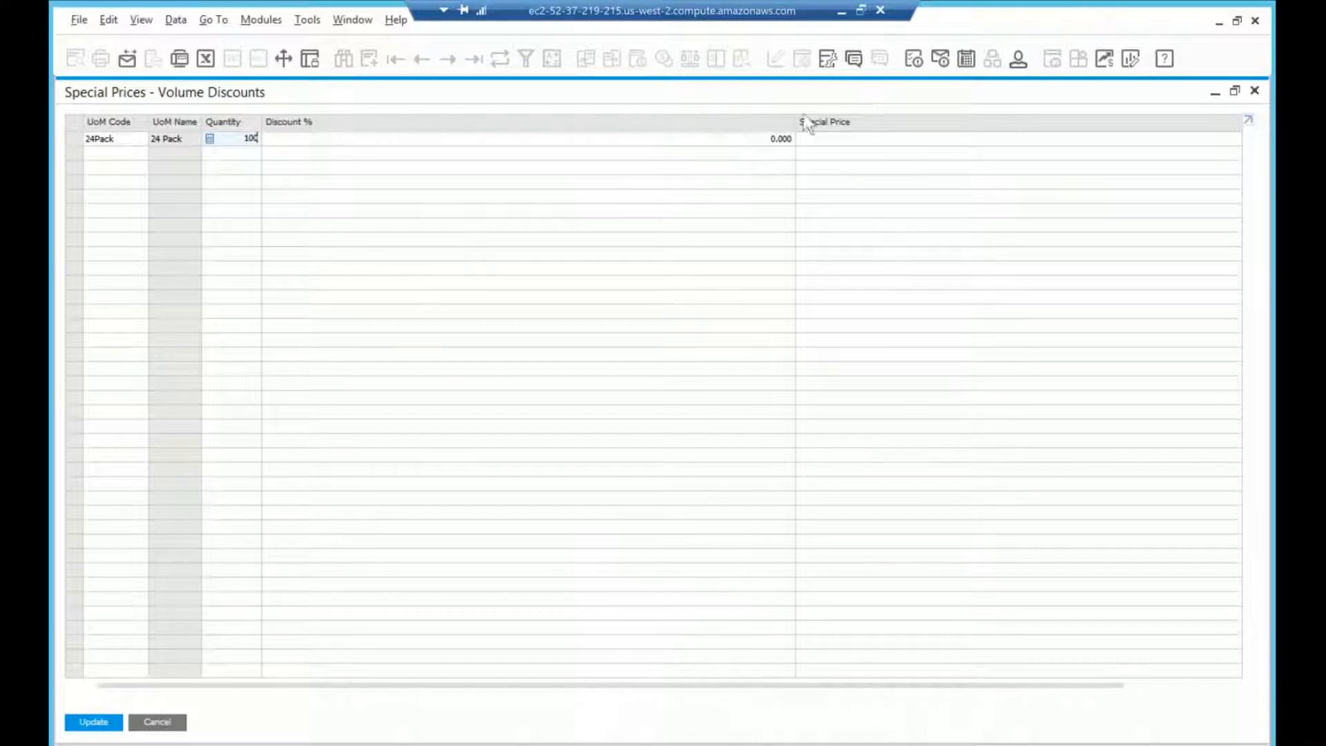
pyautogui.click(768, 143)
pyautogui.write('1')
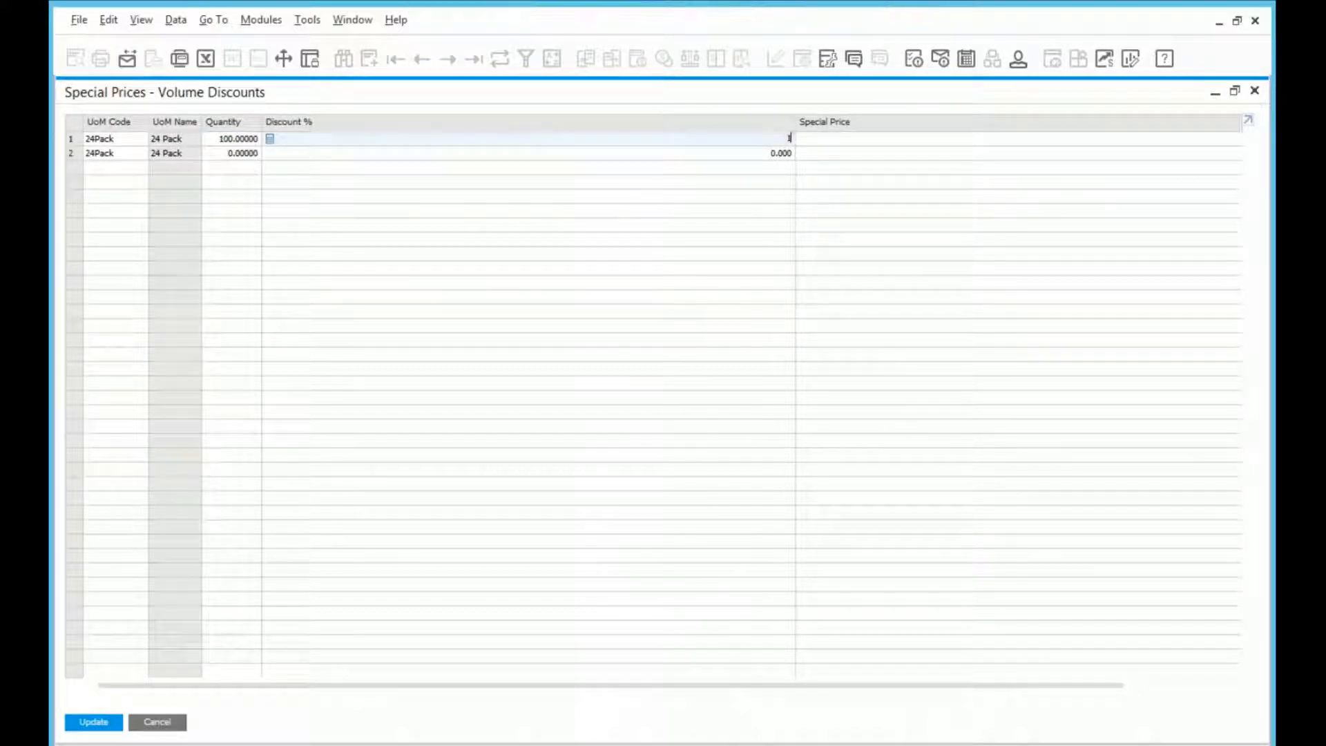
pyautogui.write('0')
pyautogui.press('Tab')
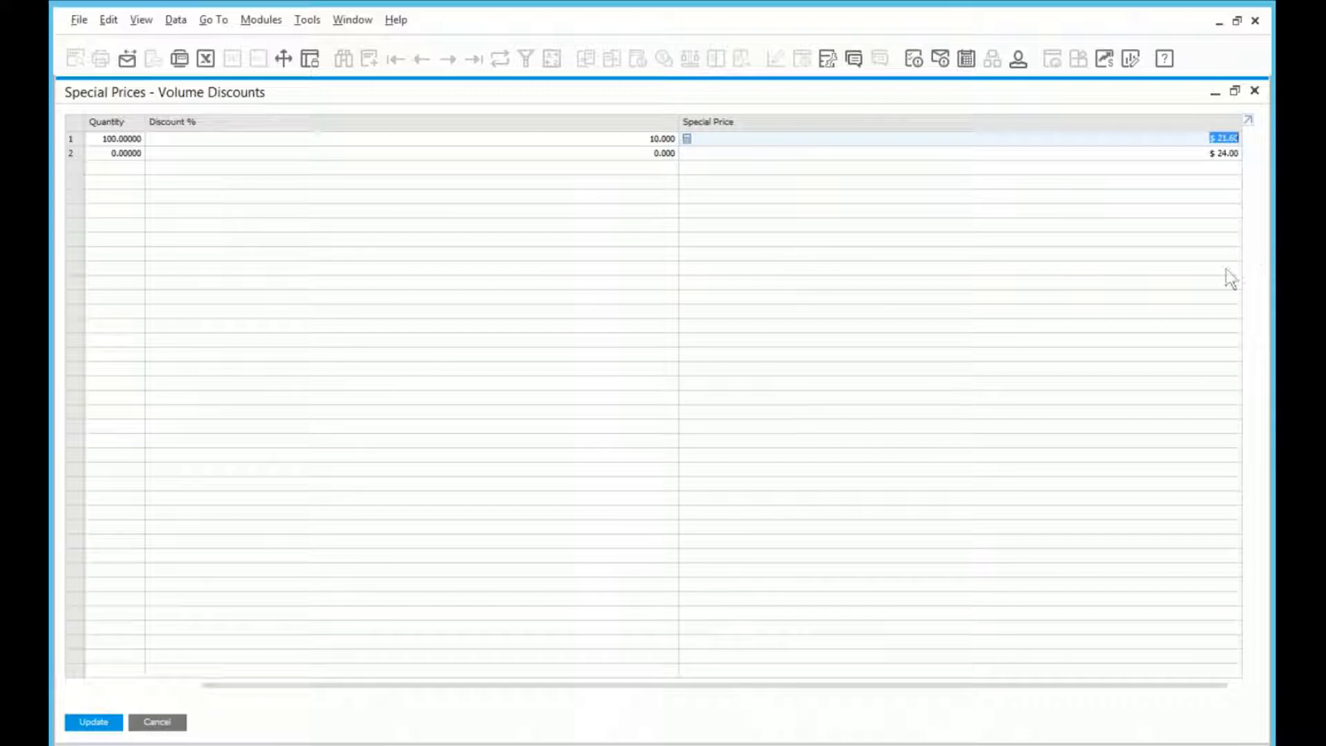
pyautogui.moveTo(430, 687); pyautogui.dragTo(376, 696)
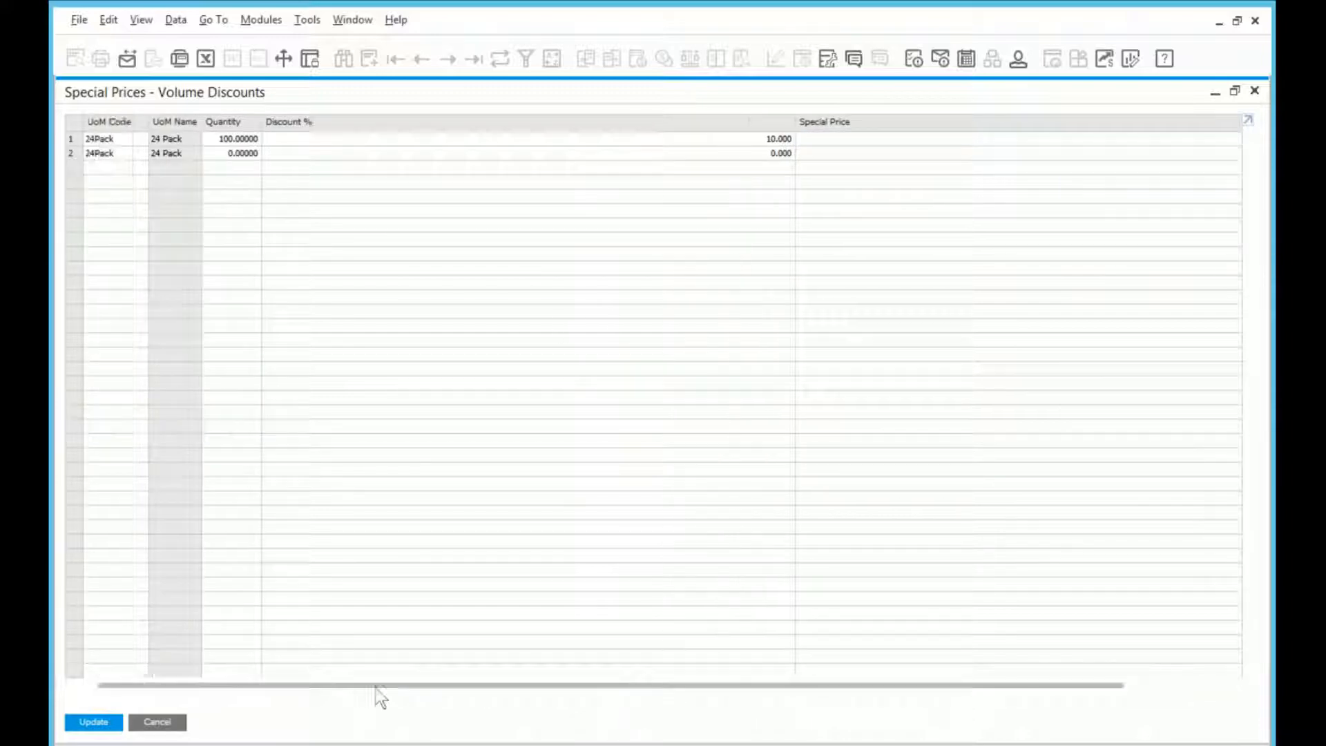
pyautogui.moveTo(540, 687); pyautogui.dragTo(444, 695)
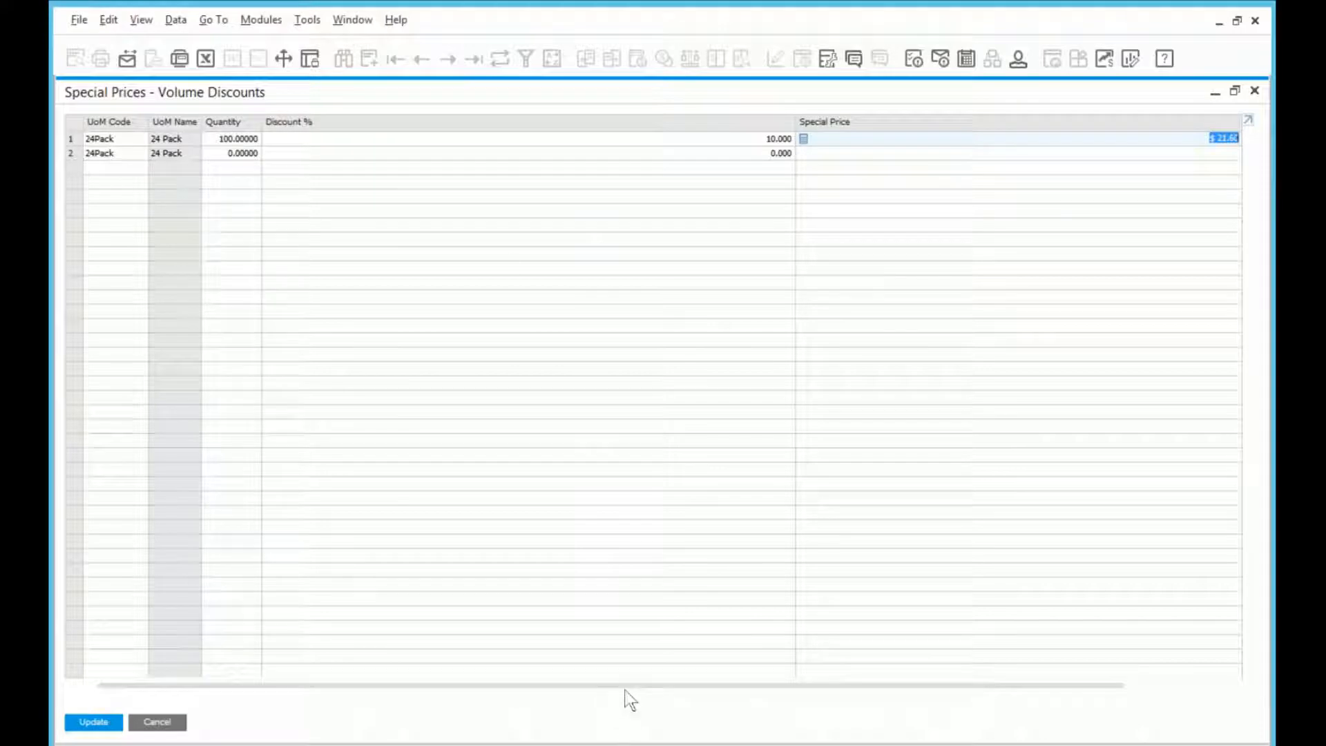
pyautogui.moveTo(637, 687); pyautogui.dragTo(1043, 690)
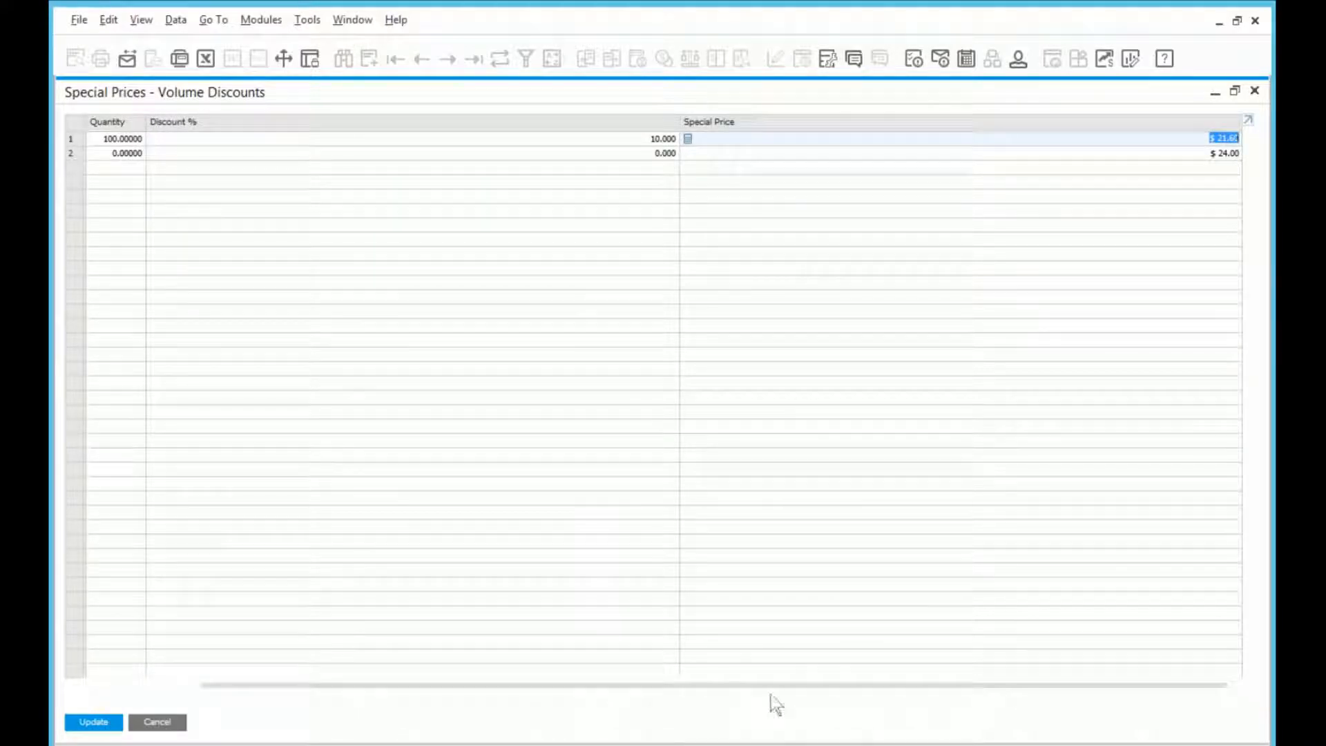
# Save the 24Pack volume discount and the Ginger Ale item's period discount, and close the customer's special prices.
pyautogui.moveTo(773, 686); pyautogui.dragTo(463, 687)
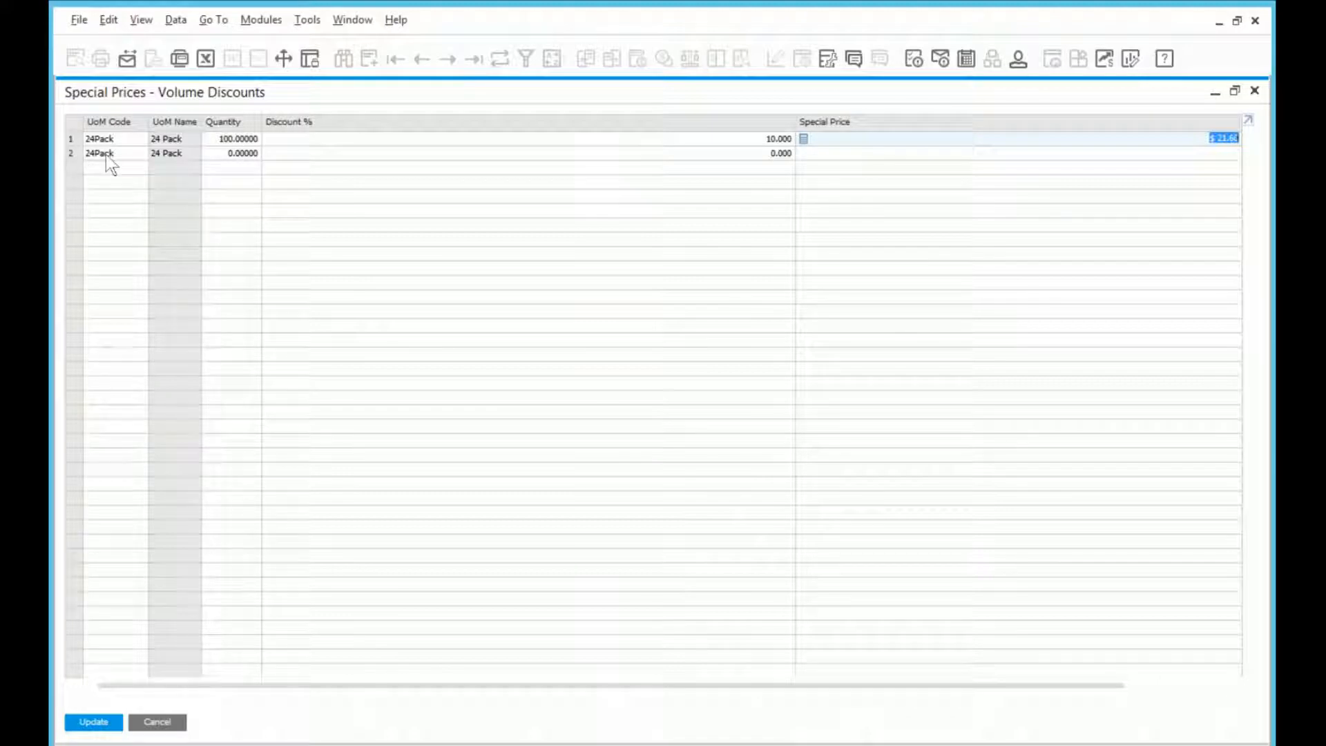
pyautogui.click(90, 723)
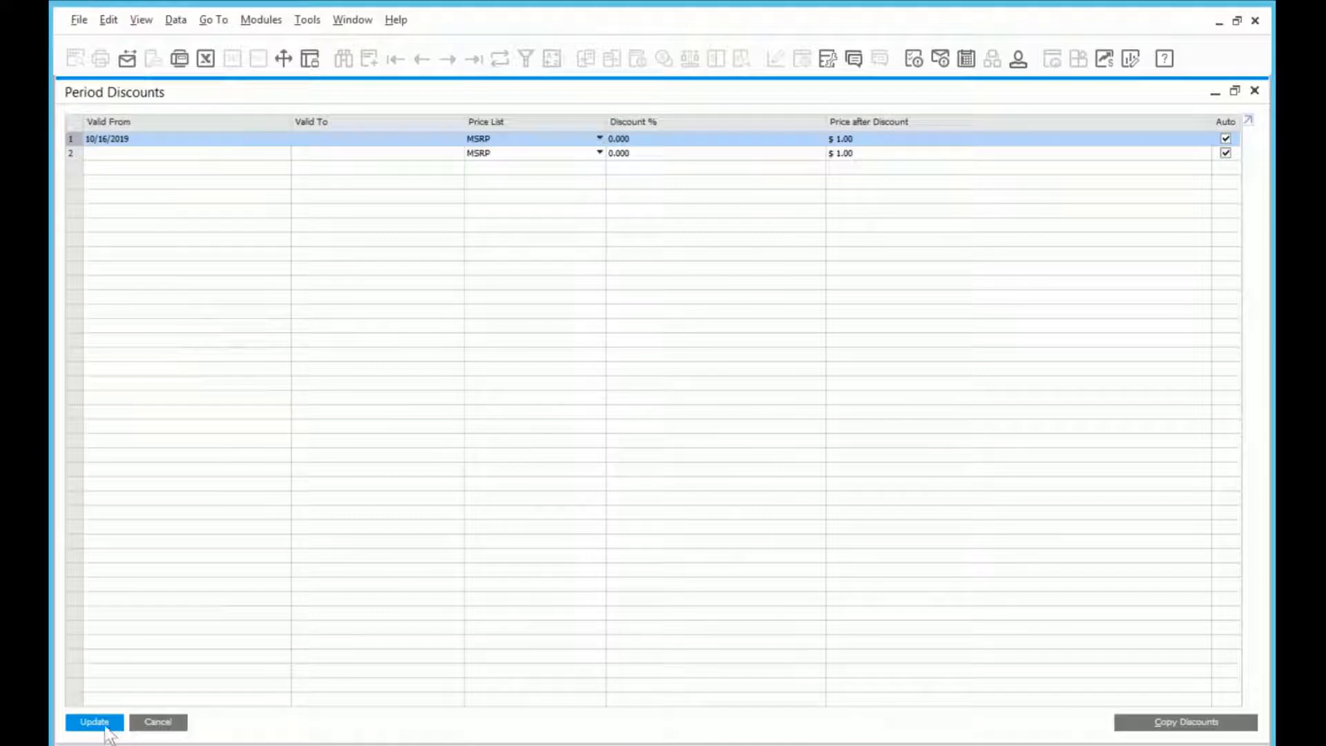
pyautogui.click(100, 727)
pyautogui.click(100, 723)
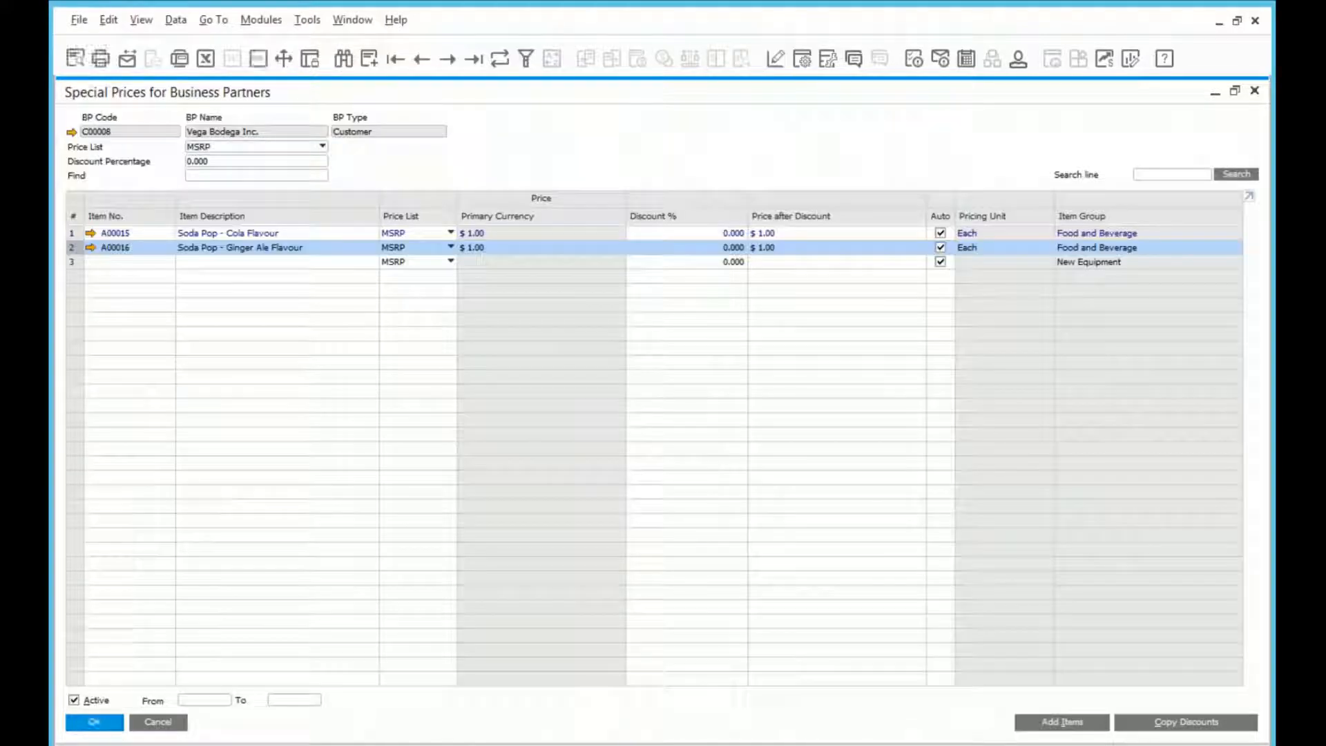
pyautogui.click(96, 723)
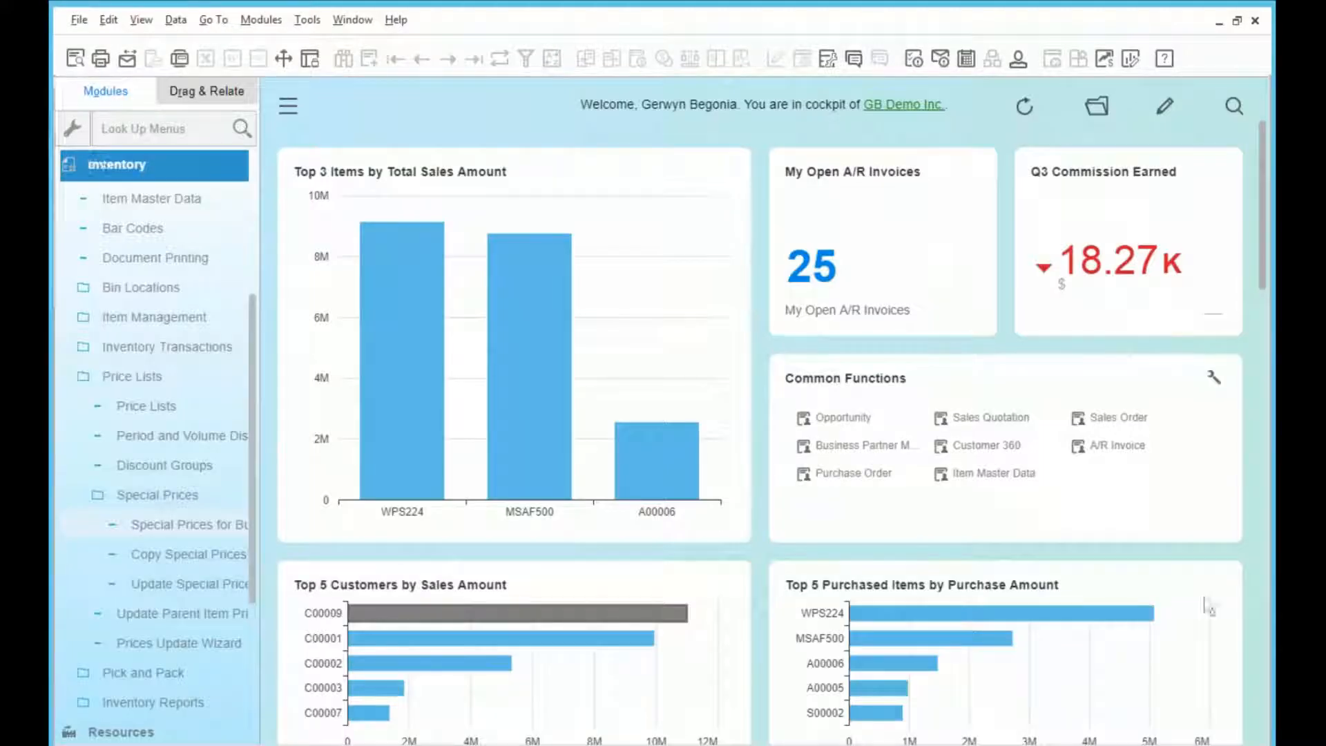
# Start a sales order for Vega Bodega Inc. and add item A00016, Soda Pop - Ginger Ale Flavour, from the Food and Beverage group.
pyautogui.click(1112, 417)
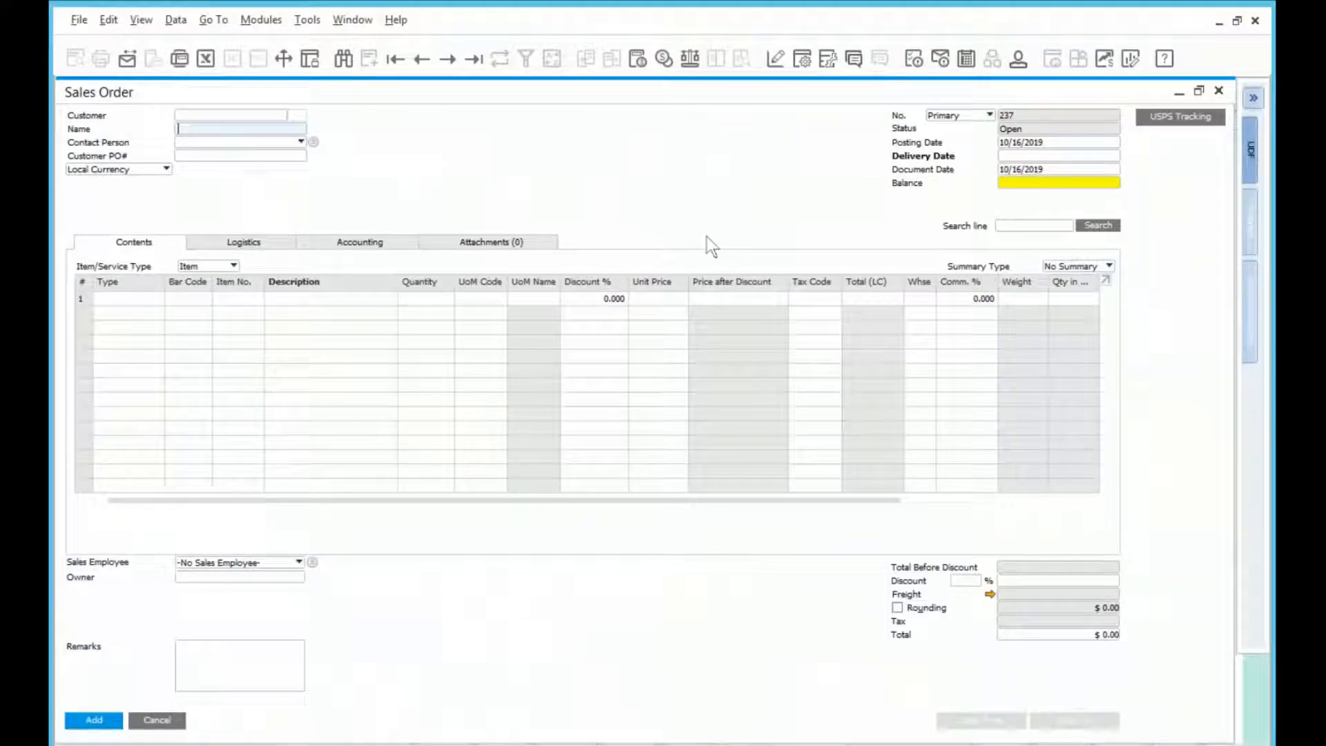
pyautogui.write('vega')
pyautogui.press('Tab')
pyautogui.click(230, 298)
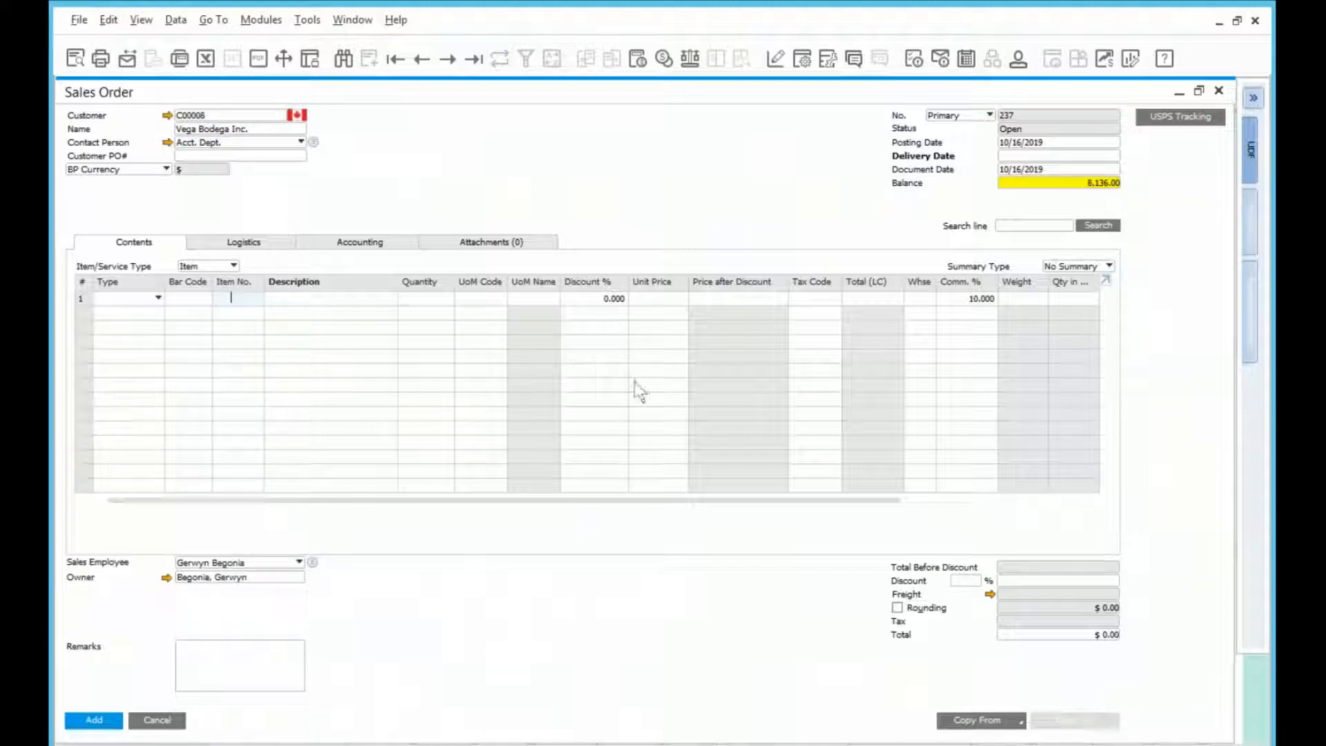
pyautogui.press('Tab')
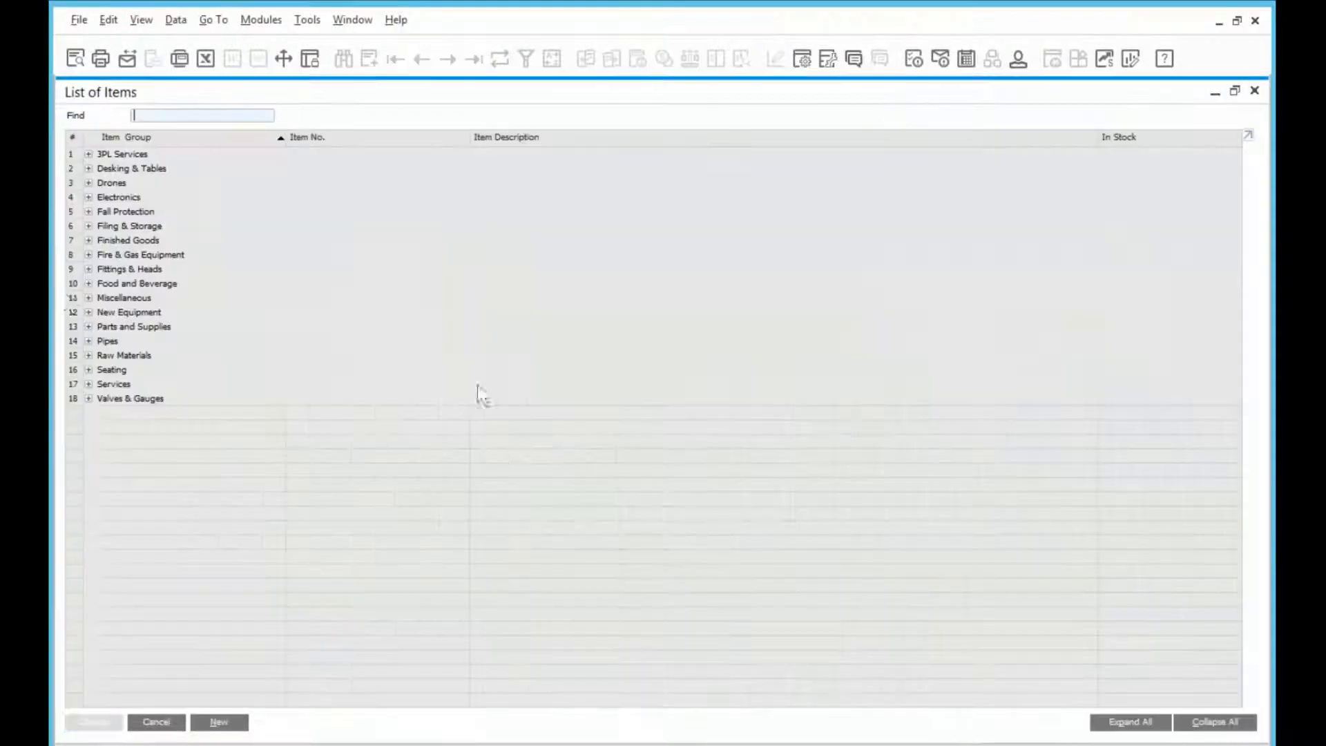
pyautogui.click(96, 284)
pyautogui.doubleClick(525, 314)
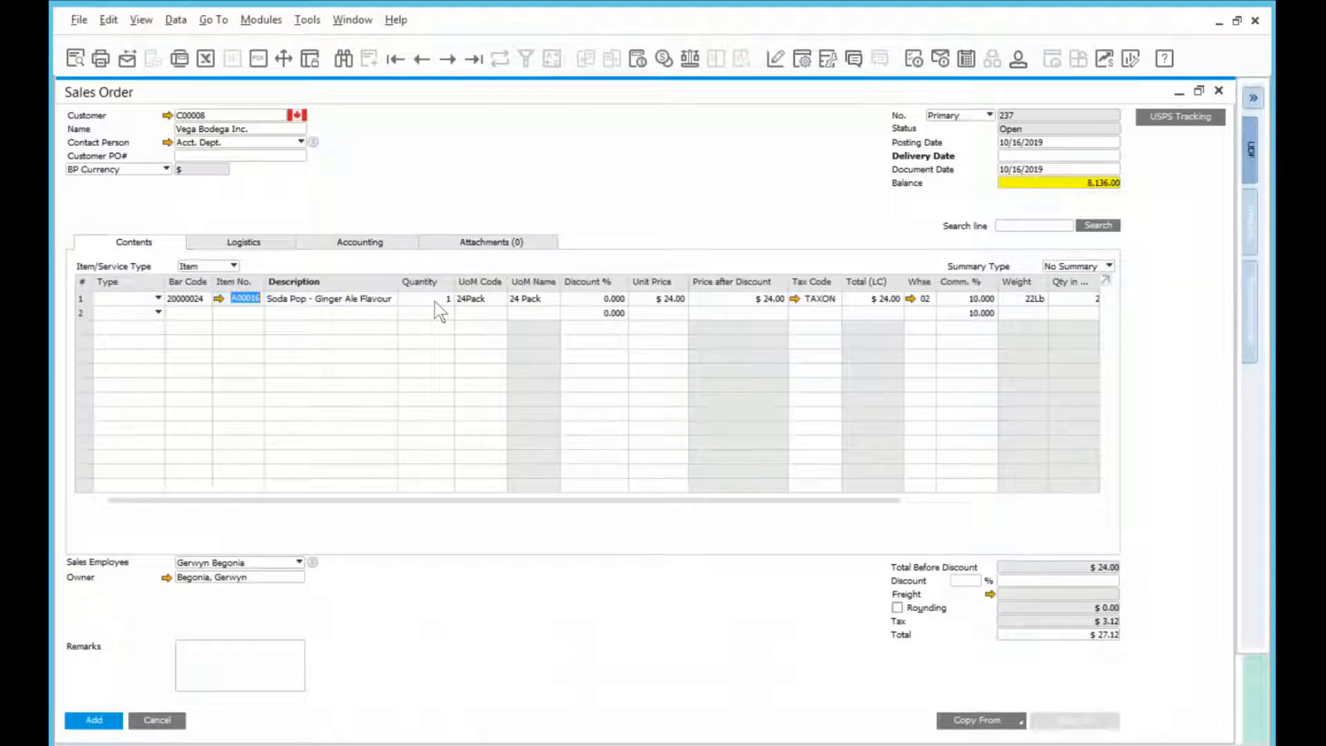
# Set the Ginger Ale line's quantity to 100, check its discount and price, and discard the sales order.
pyautogui.click(434, 301)
pyautogui.write('100')
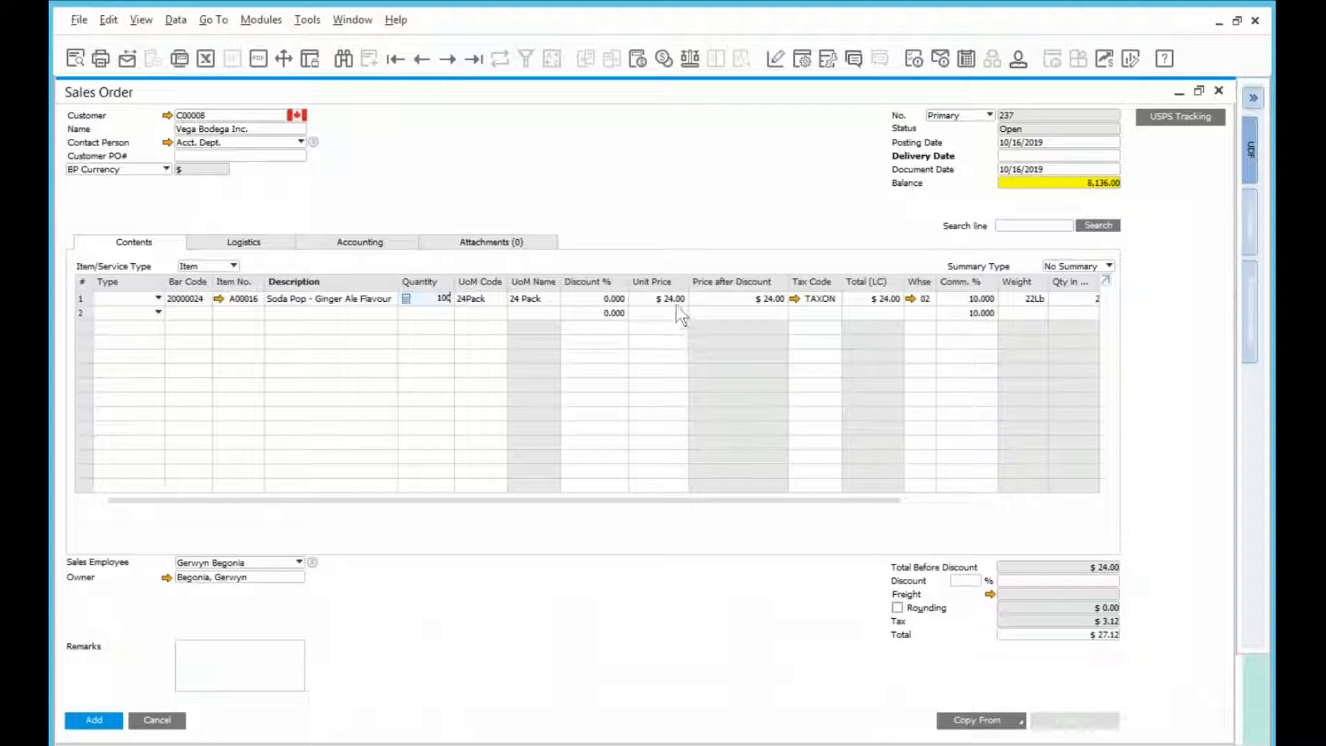
pyautogui.press('Tab')
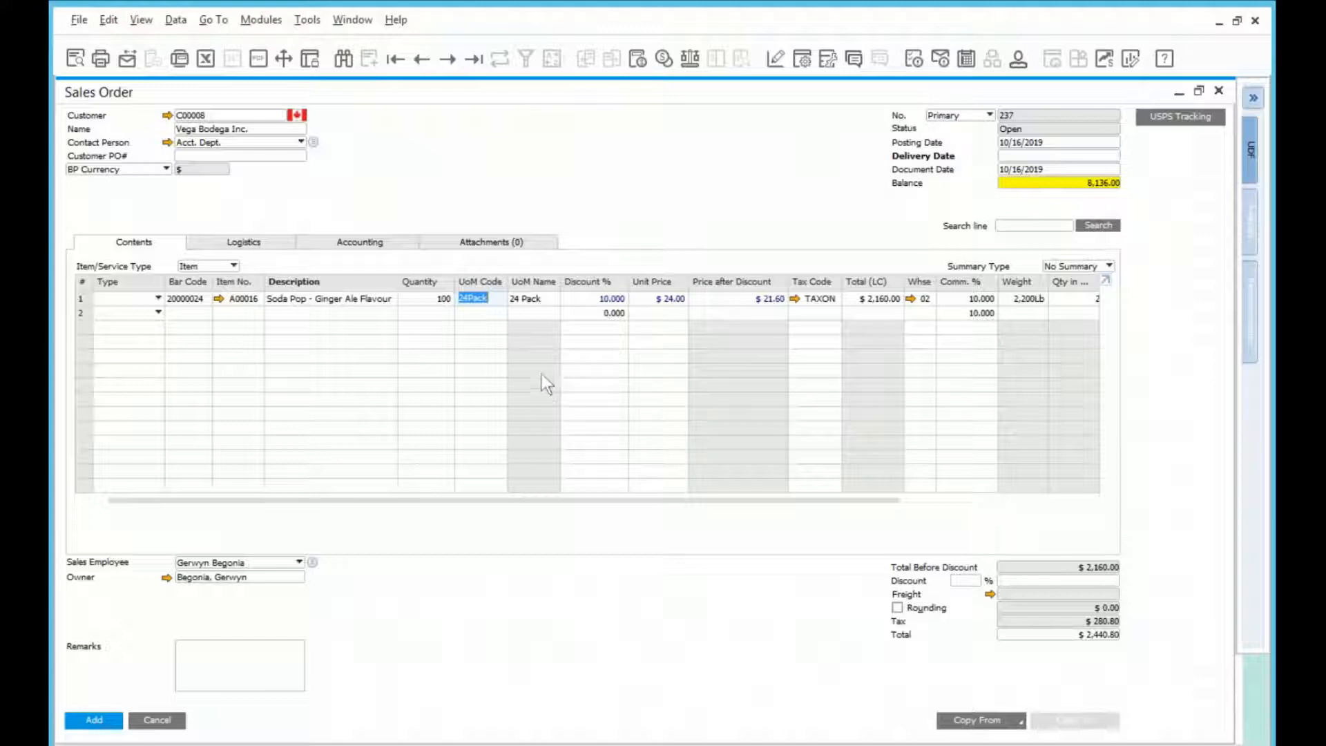
pyautogui.click(151, 720)
# Open the Prices Update Wizard, proceed to the update methods, and view the operations available for item prices.
pyautogui.click(175, 641)
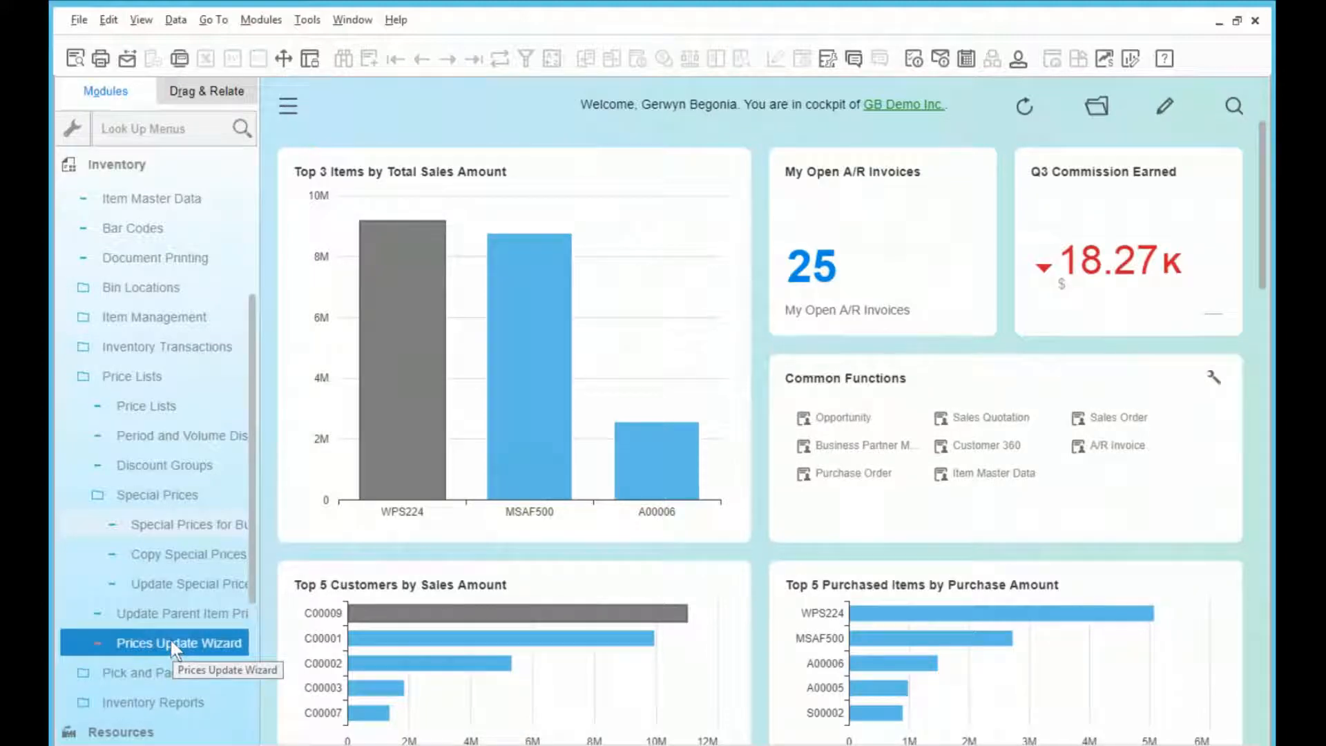
pyautogui.click(174, 648)
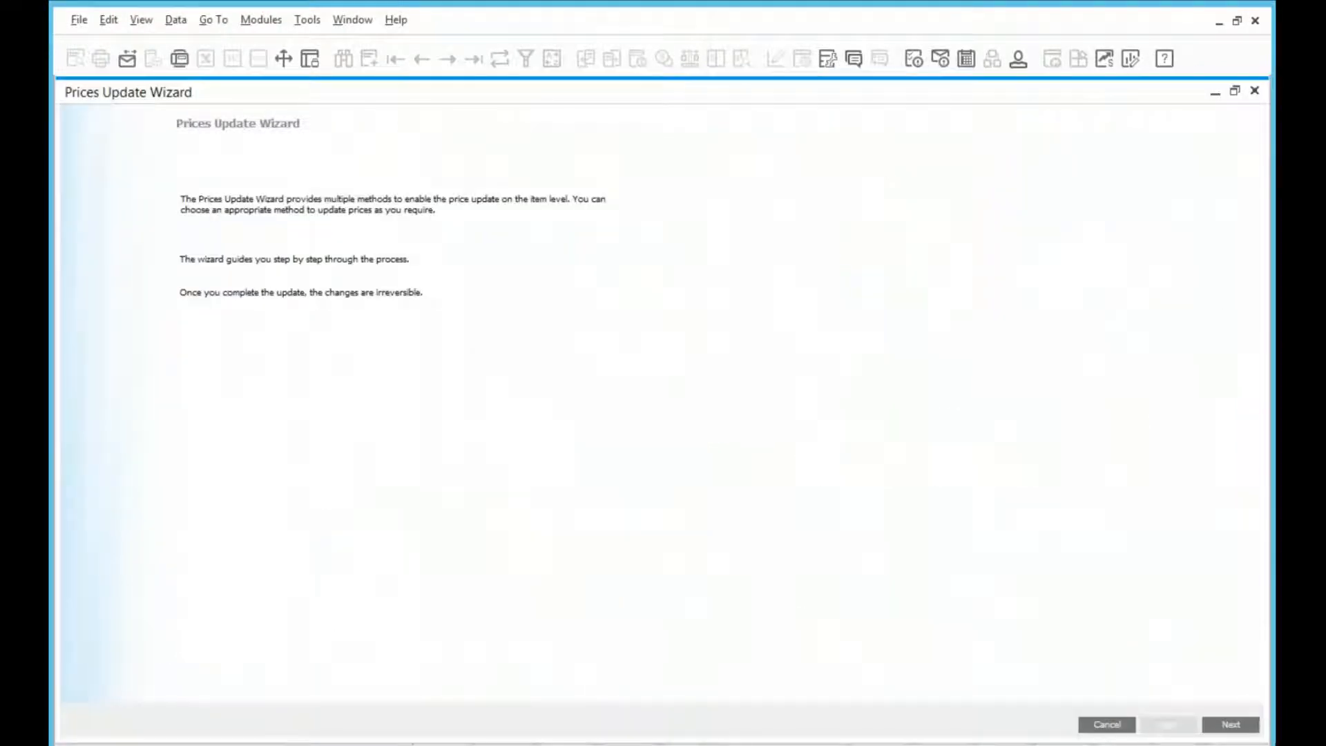
pyautogui.click(1241, 726)
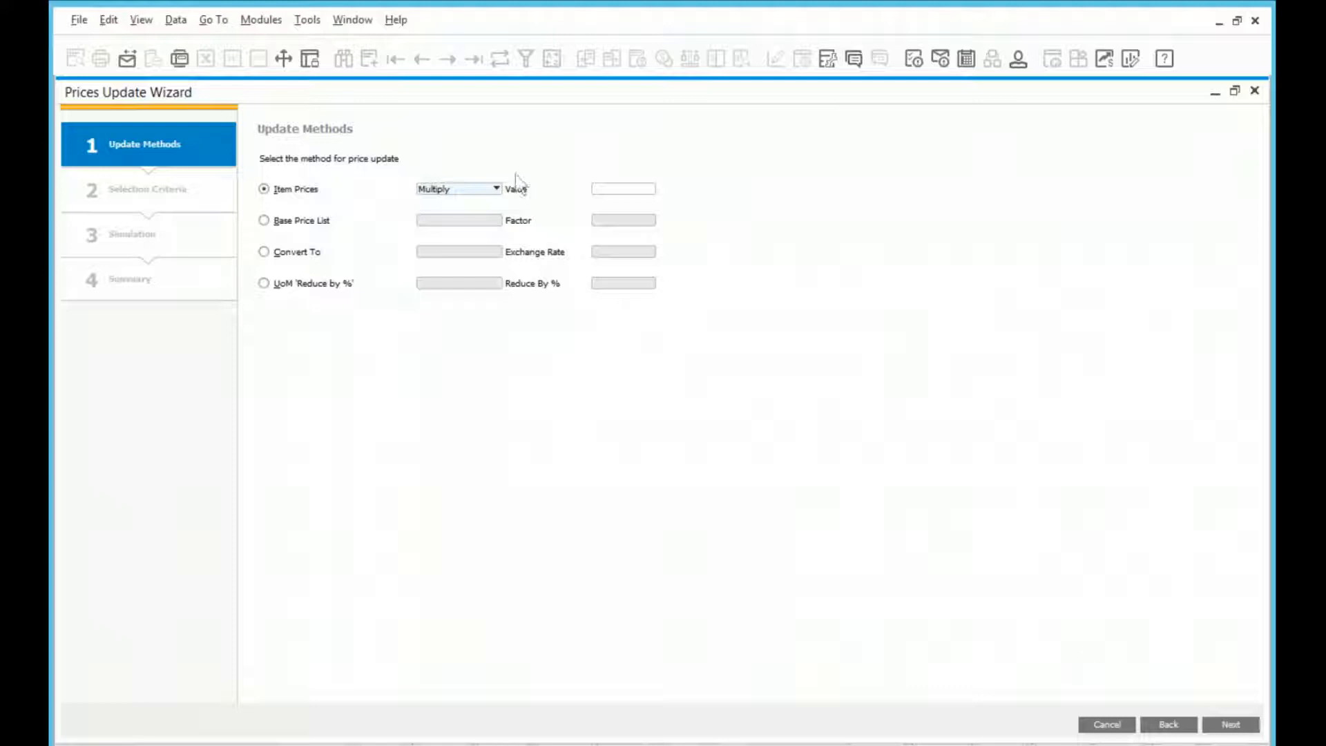
pyautogui.click(485, 190)
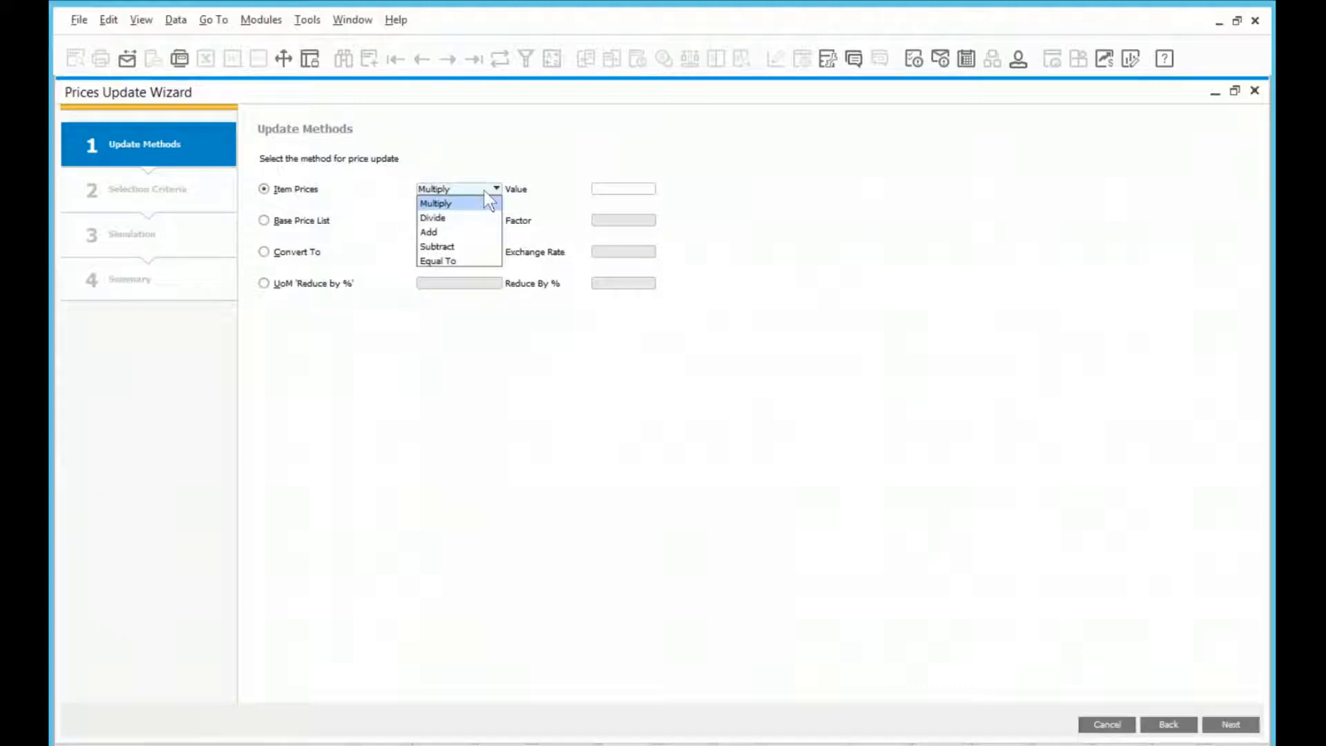
pyautogui.click(485, 190)
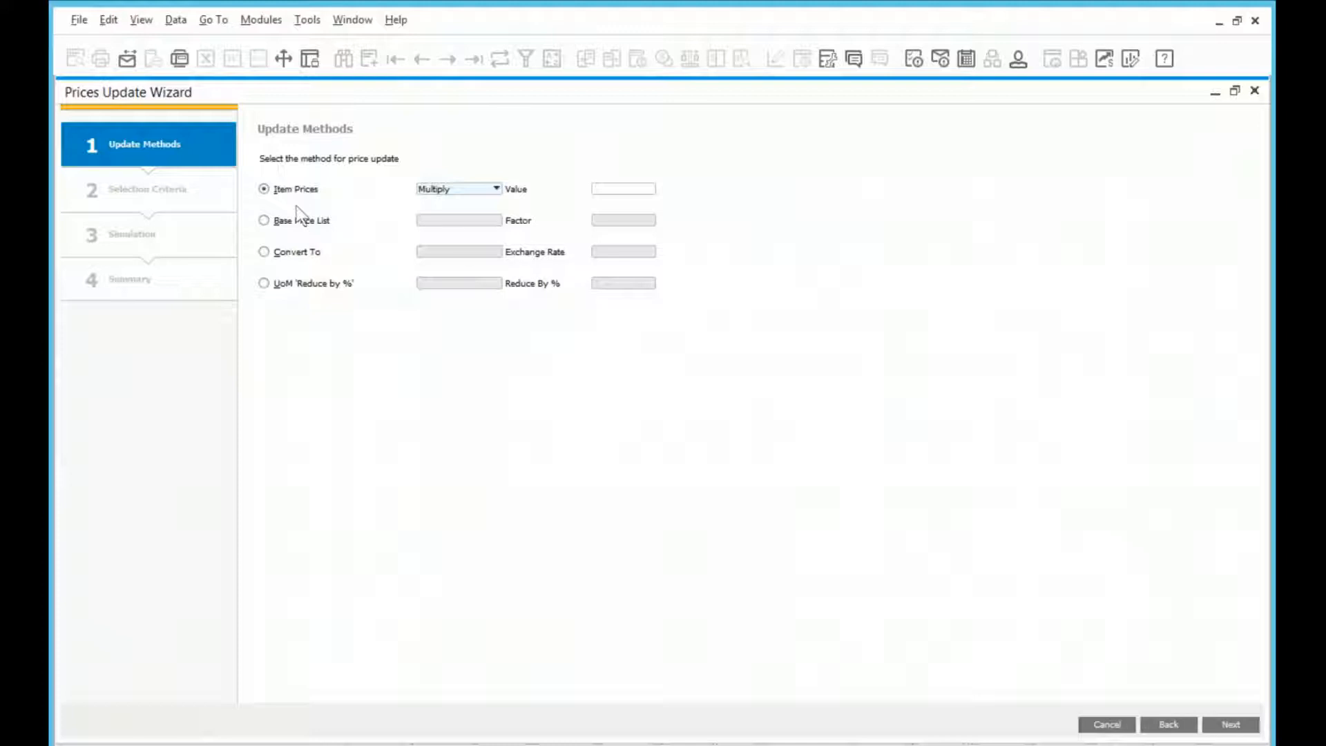
# Choose the UoM 'Reduce by %' update method with the Add operation and 10%, and continue to the item selection.
pyautogui.click(263, 283)
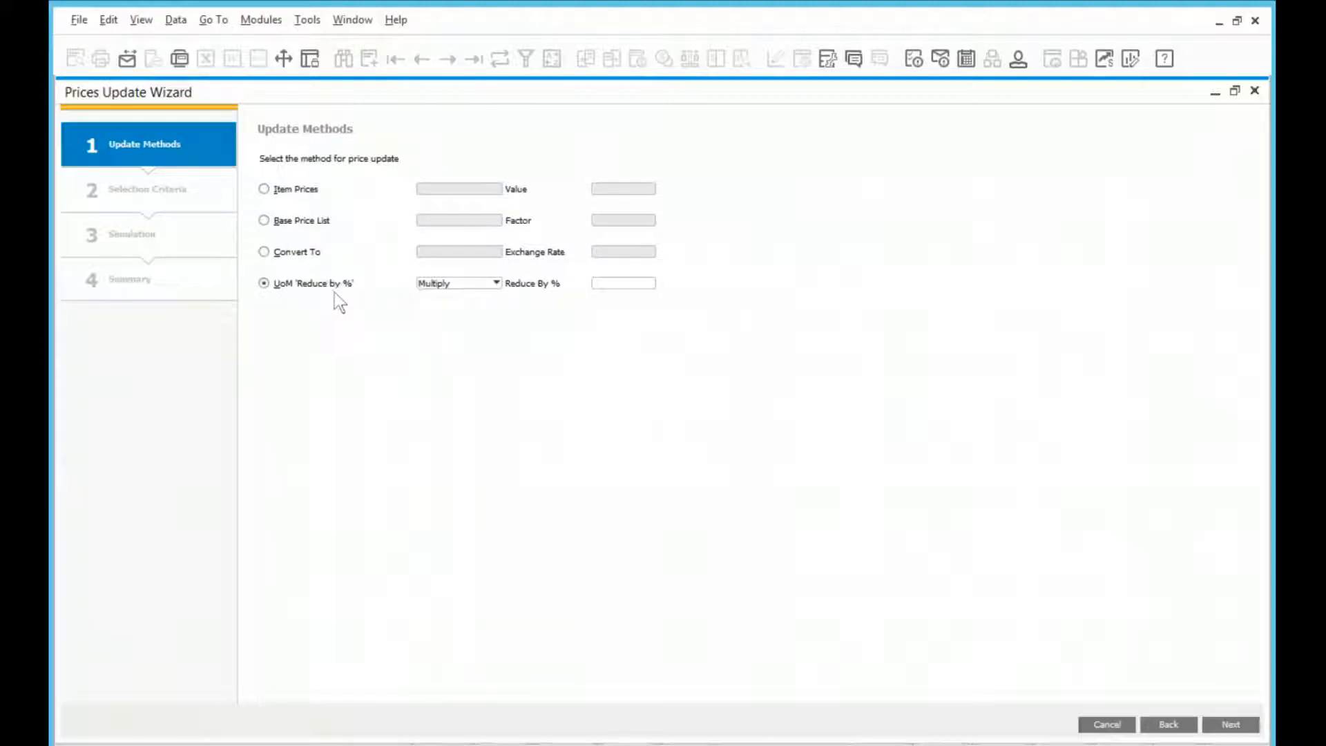
pyautogui.click(470, 284)
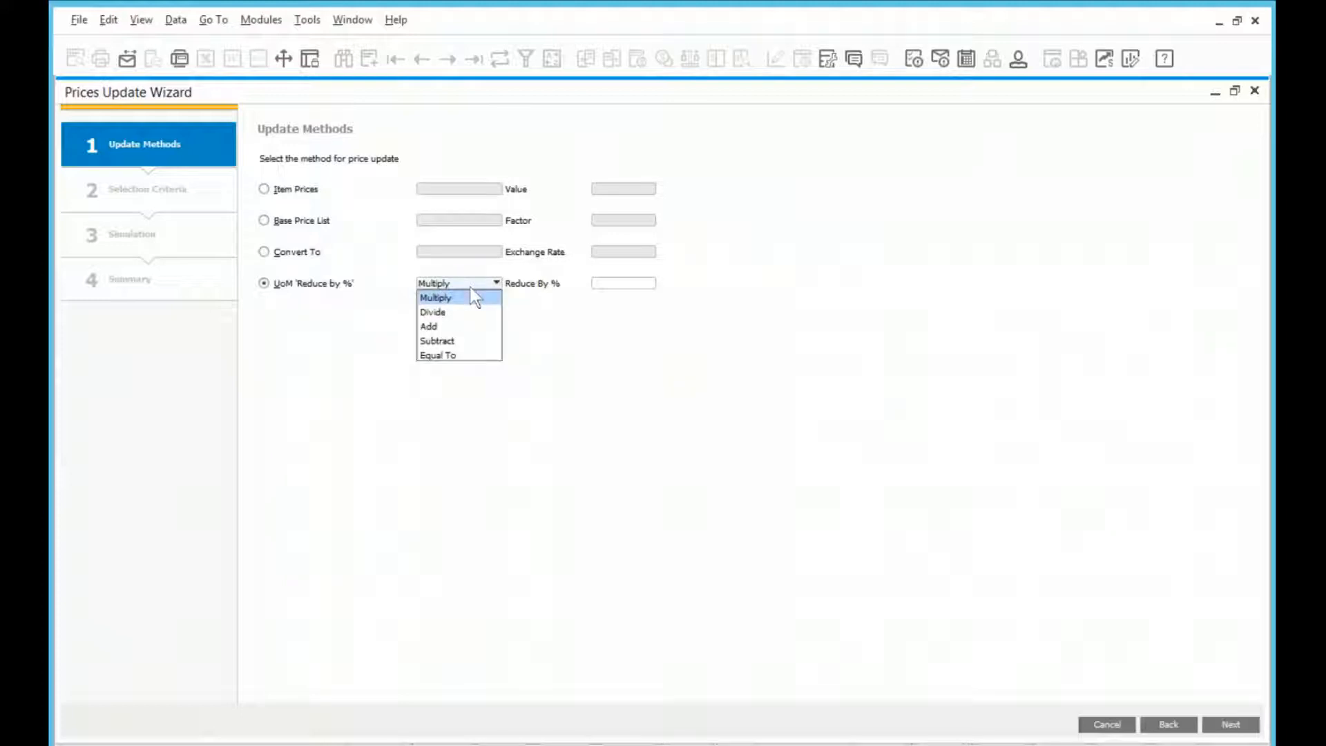
pyautogui.click(445, 331)
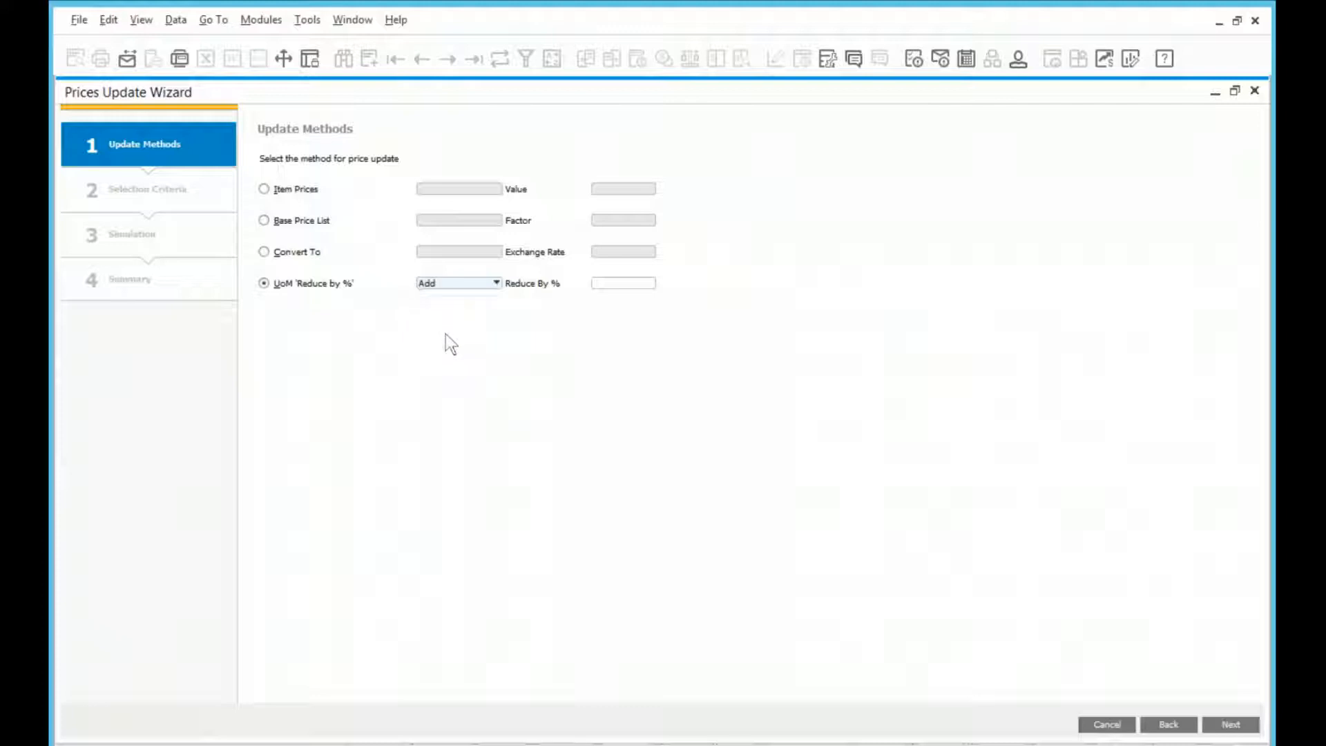
pyautogui.click(604, 283)
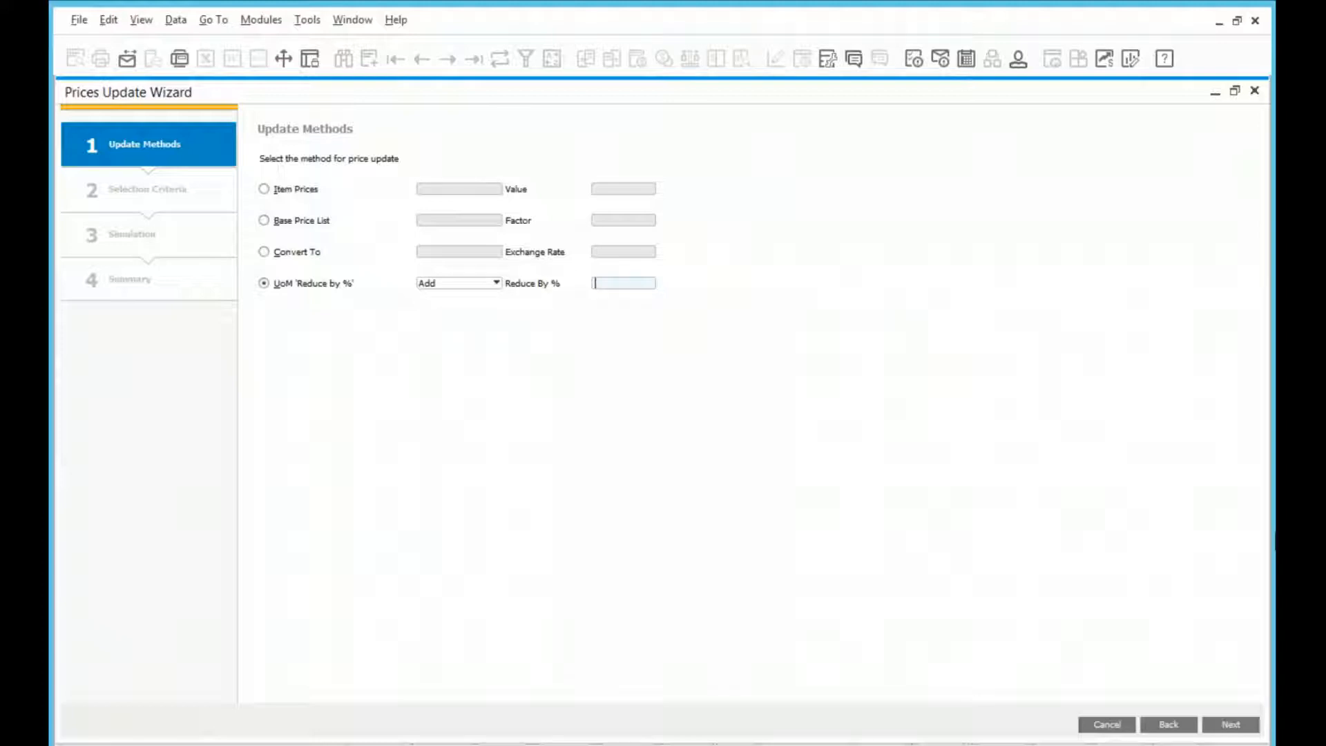
pyautogui.write('10')
pyautogui.press('Tab')
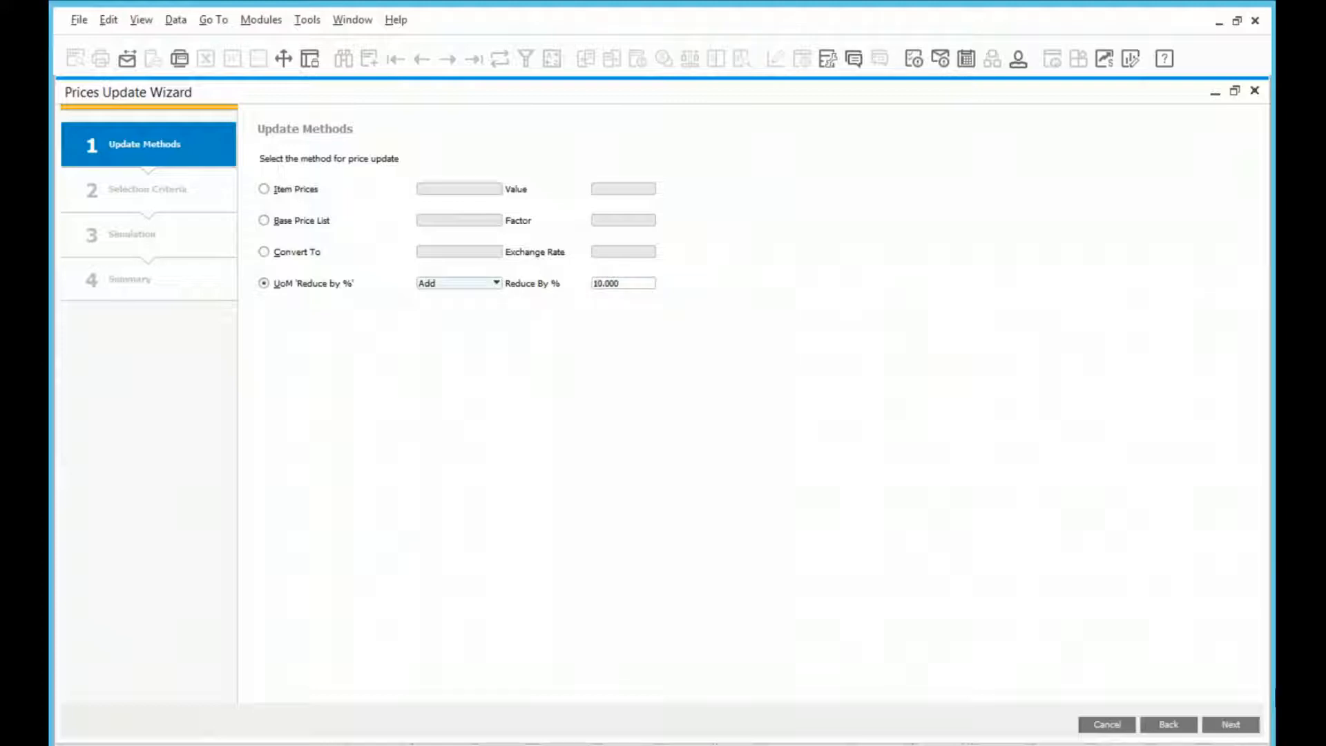
pyautogui.click(1227, 727)
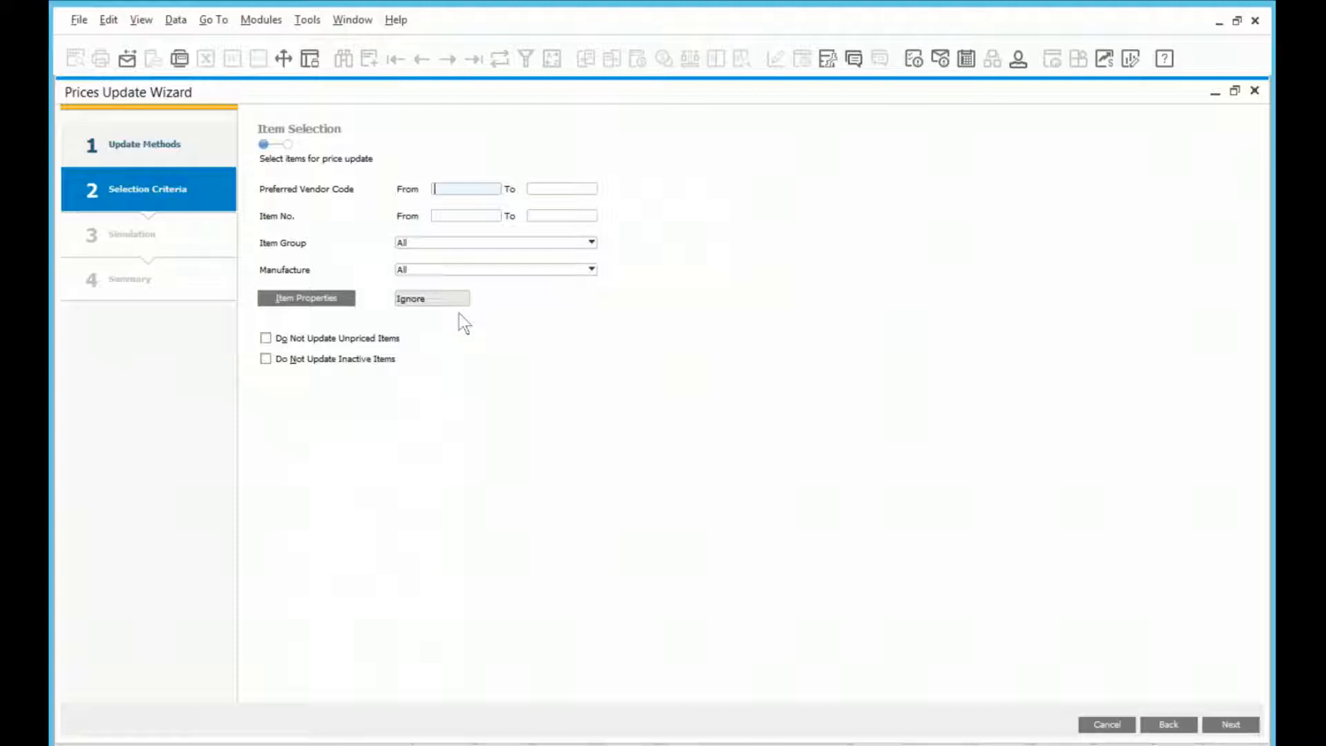
# Limit the price update to item A00017, Soda Pop - Root Beer Flavour, as both range ends, and continue to the price selection.
pyautogui.click(480, 218)
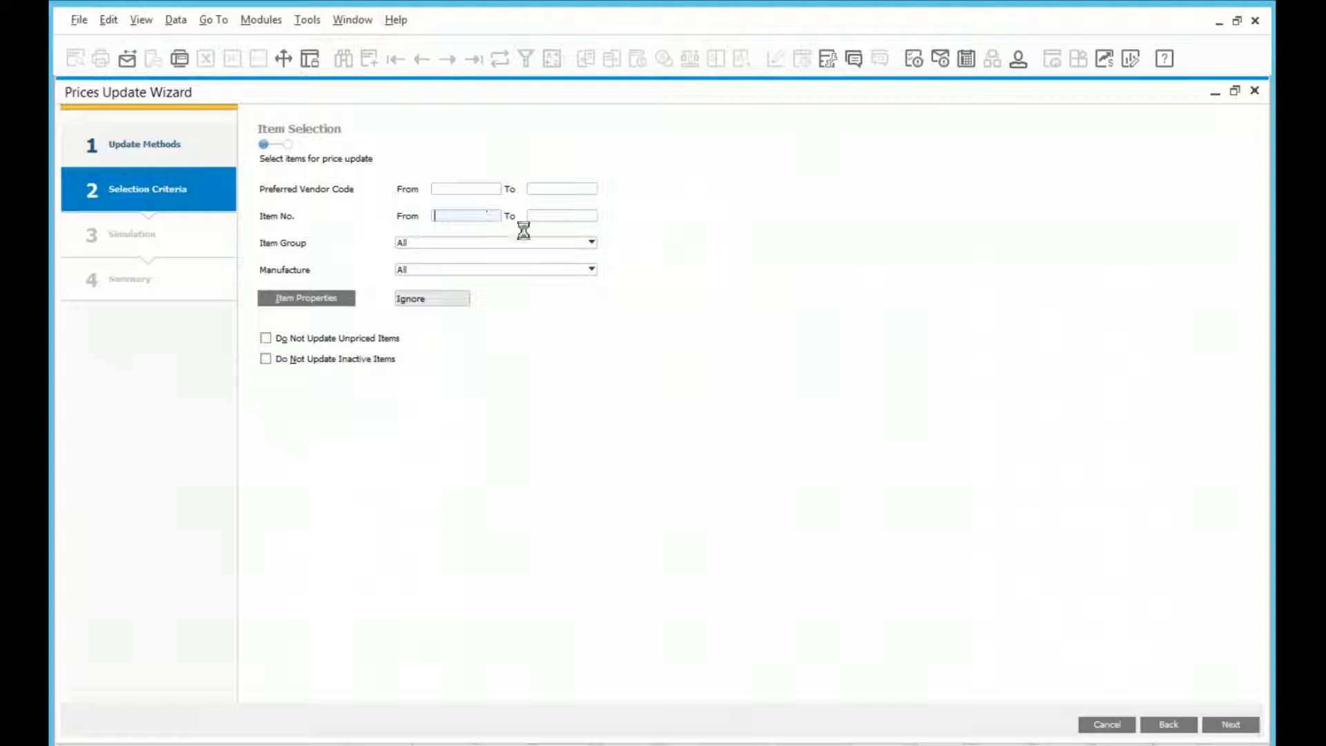
pyautogui.press('Tab')
pyautogui.click(88, 283)
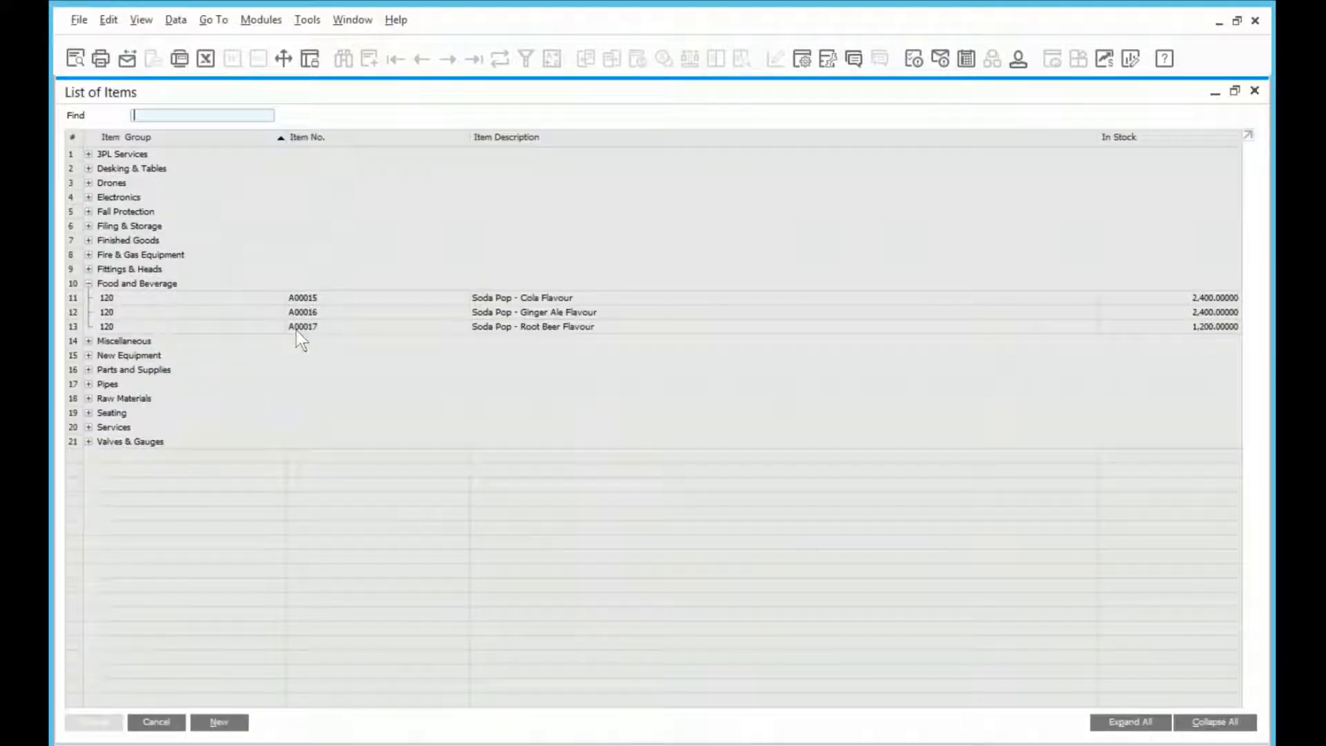
pyautogui.doubleClick(296, 328)
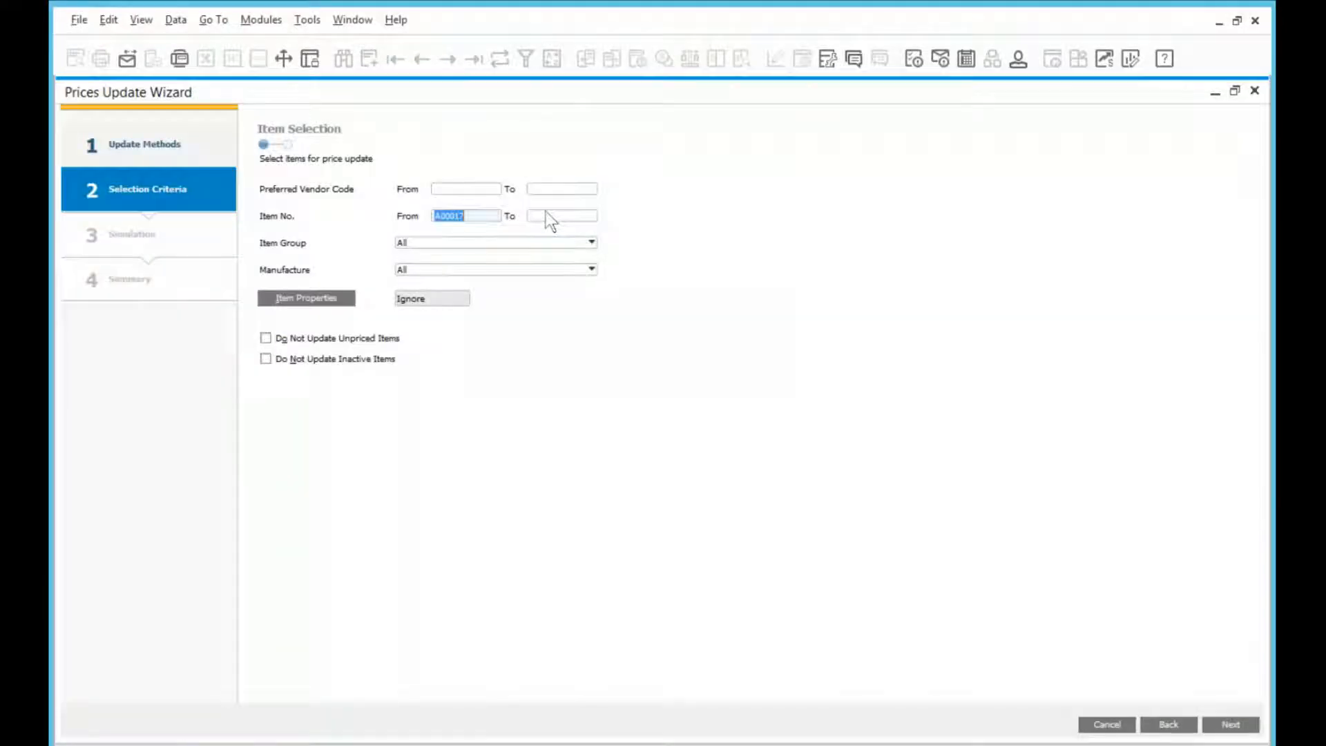
pyautogui.click(556, 215)
pyautogui.press('Tab')
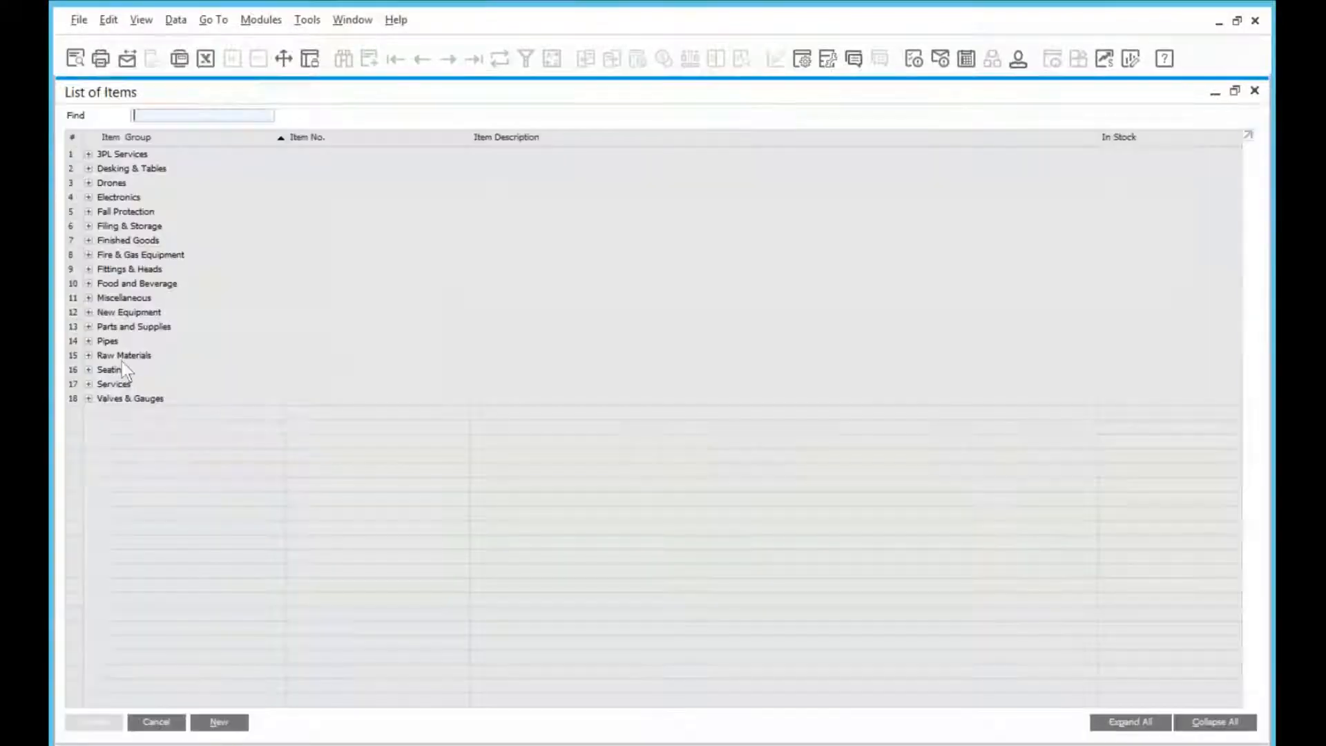
pyautogui.click(88, 283)
pyautogui.click(466, 325)
pyautogui.doubleClick(465, 325)
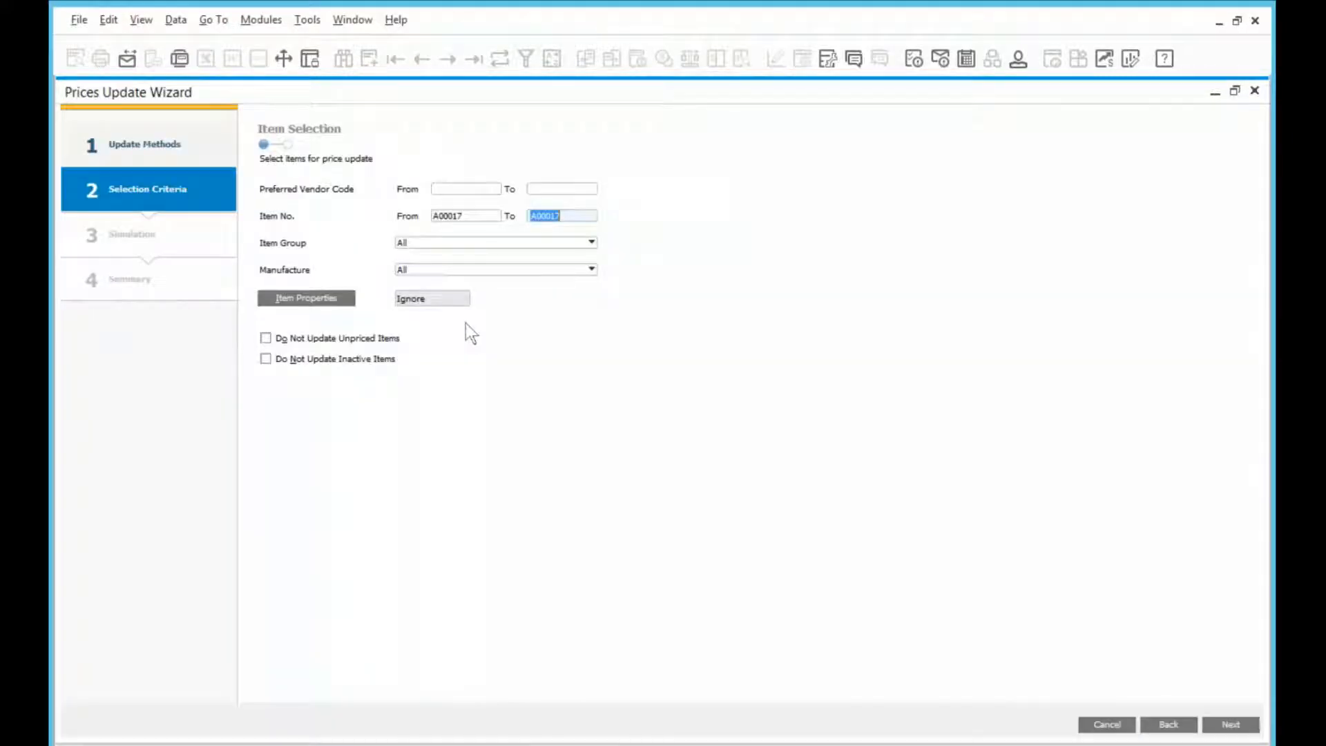
pyautogui.click(1236, 727)
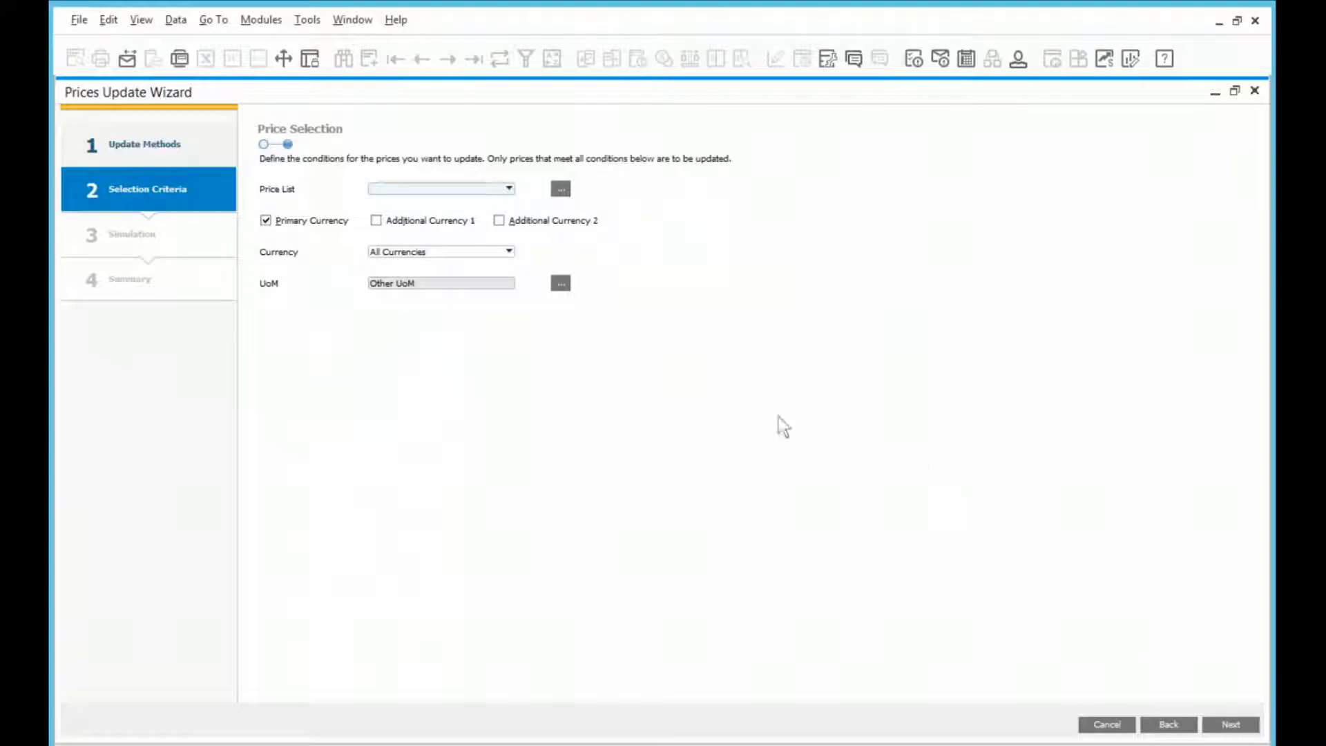
# Select the MSRP price list as the price condition for the update.
pyautogui.click(561, 284)
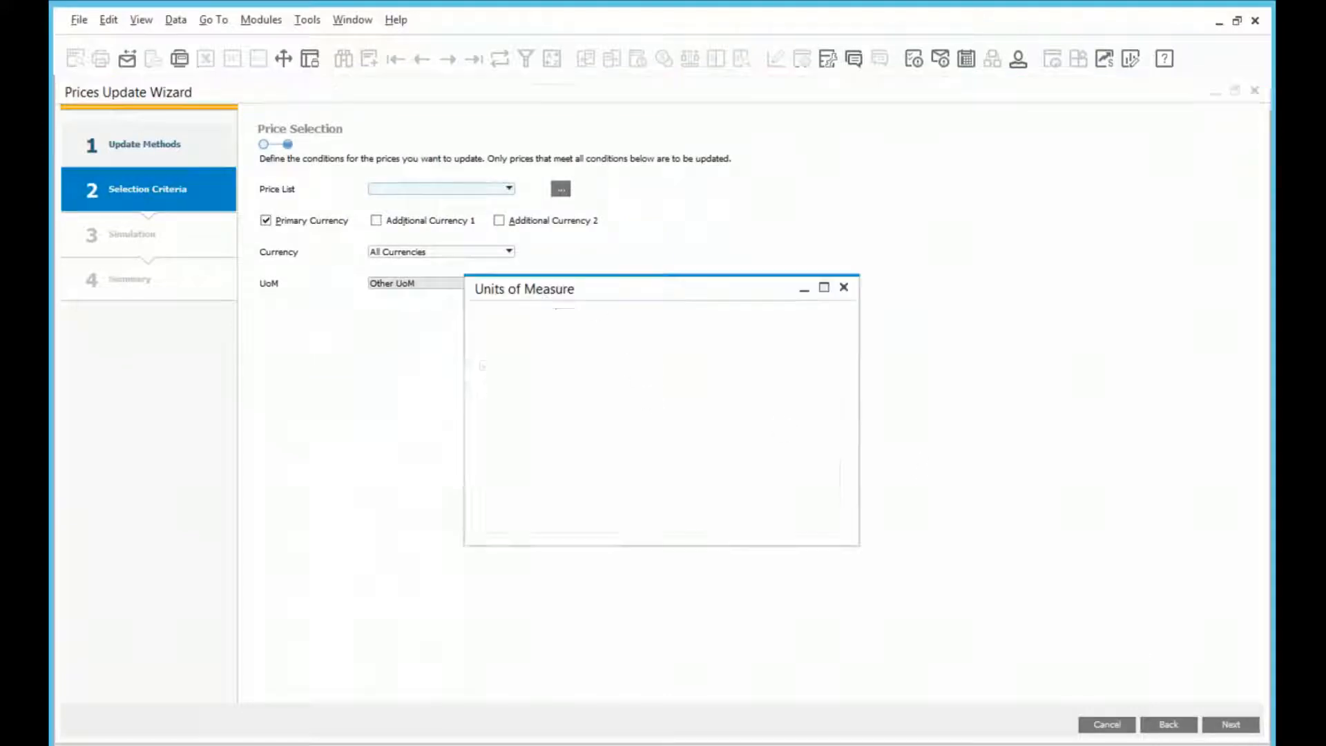
pyautogui.press('Escape')
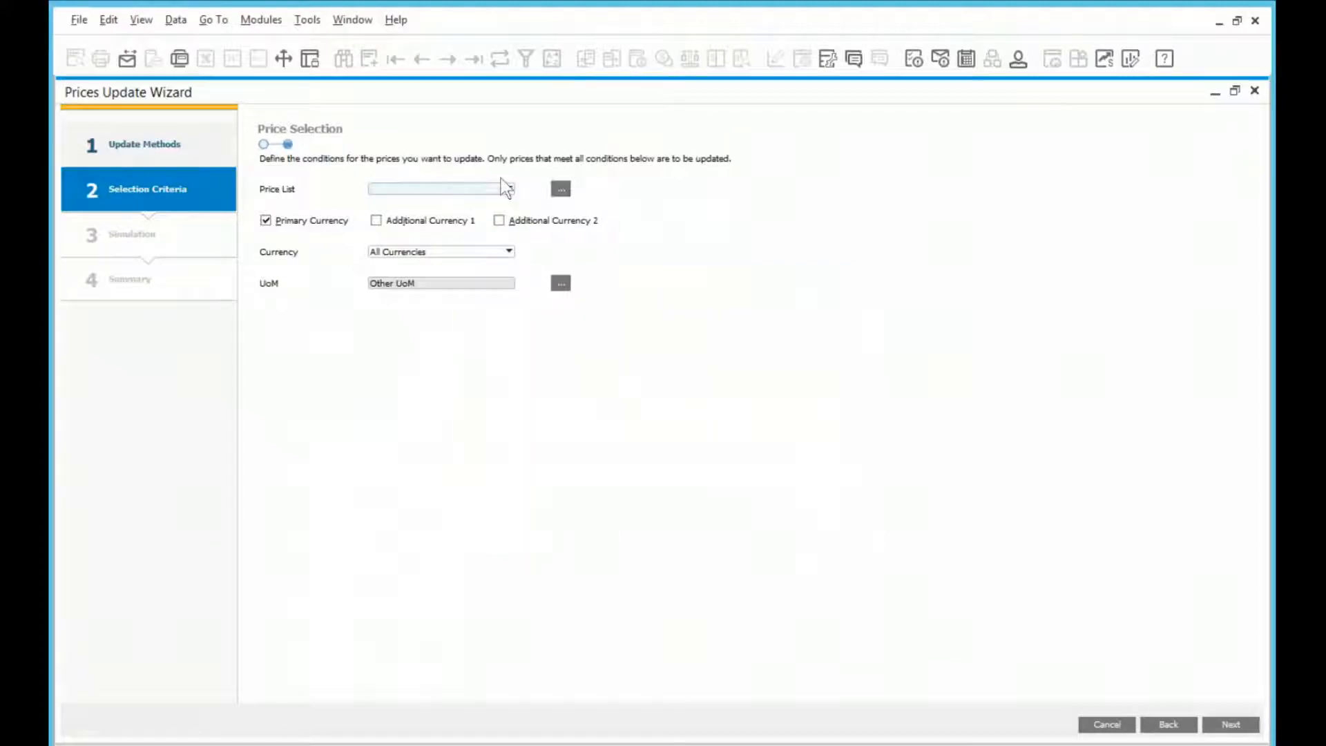
pyautogui.click(508, 189)
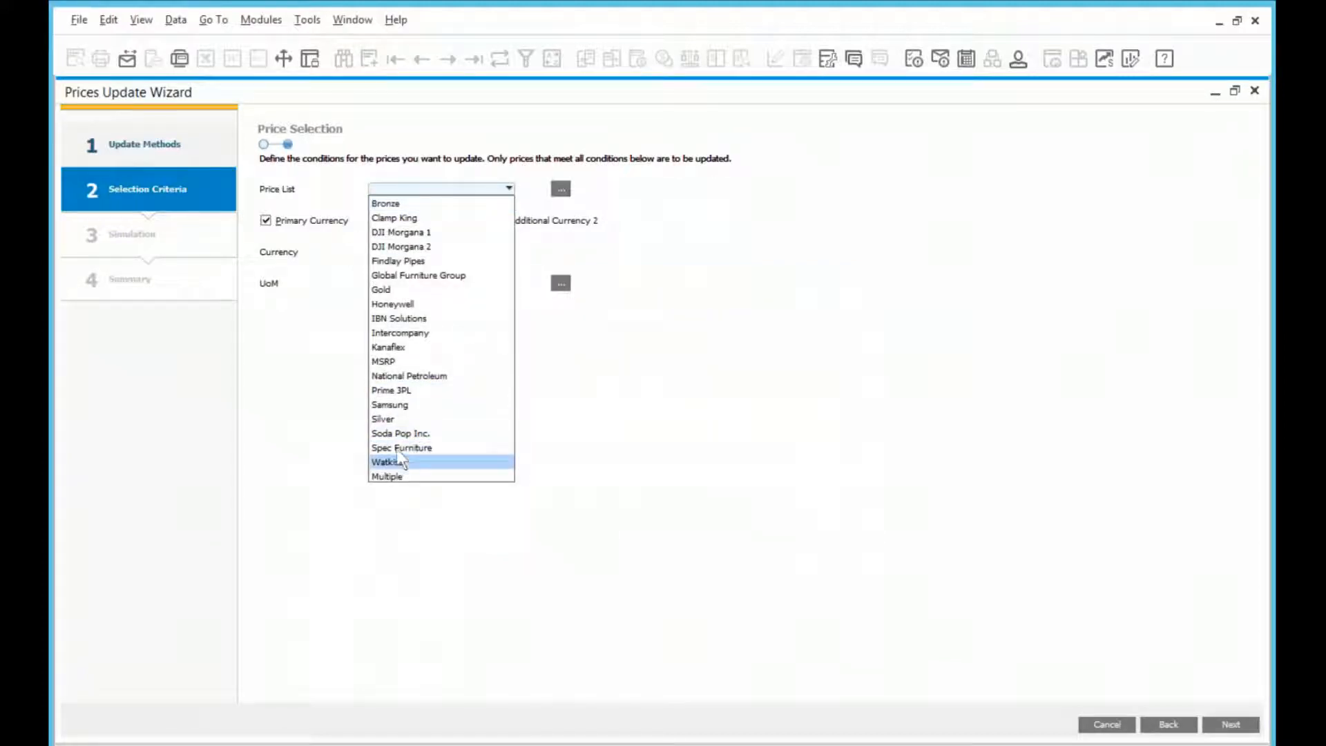
pyautogui.click(383, 362)
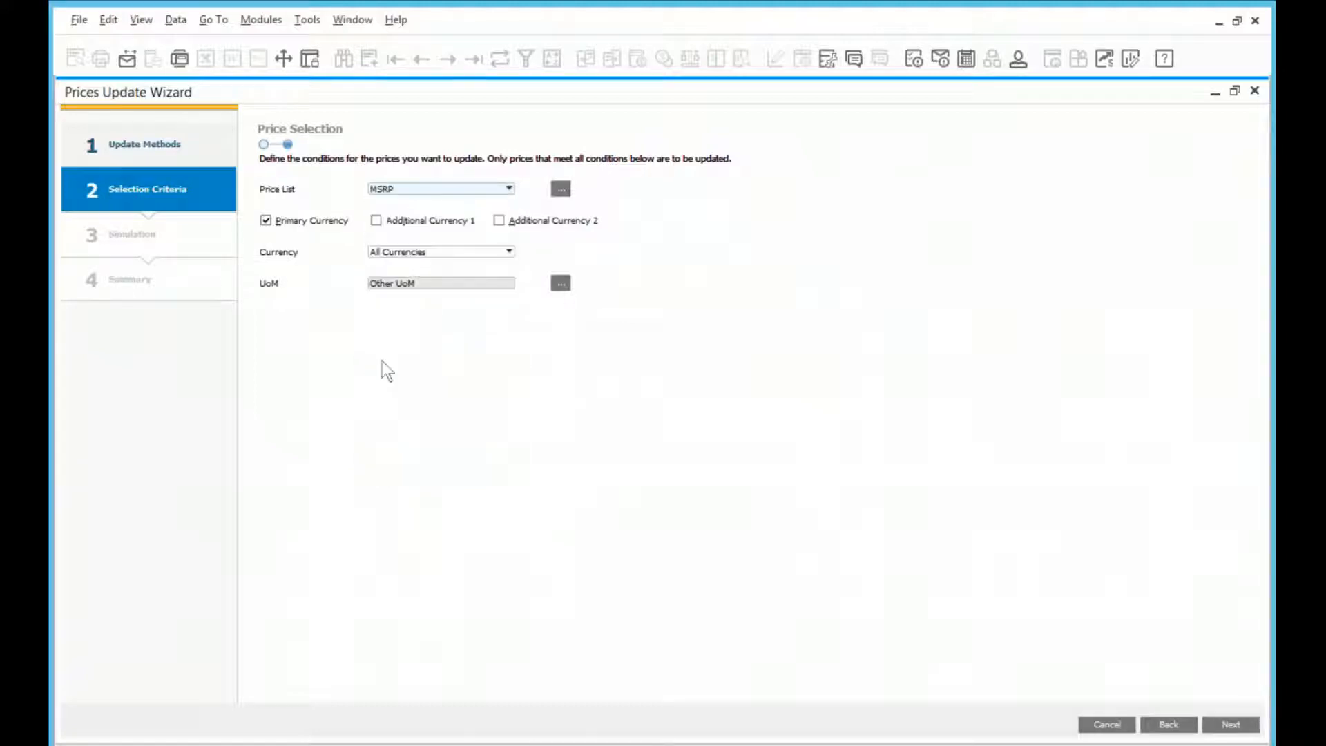
# Restrict the price update to the 6Pack unit of measure and run the simulation.
pyautogui.click(561, 284)
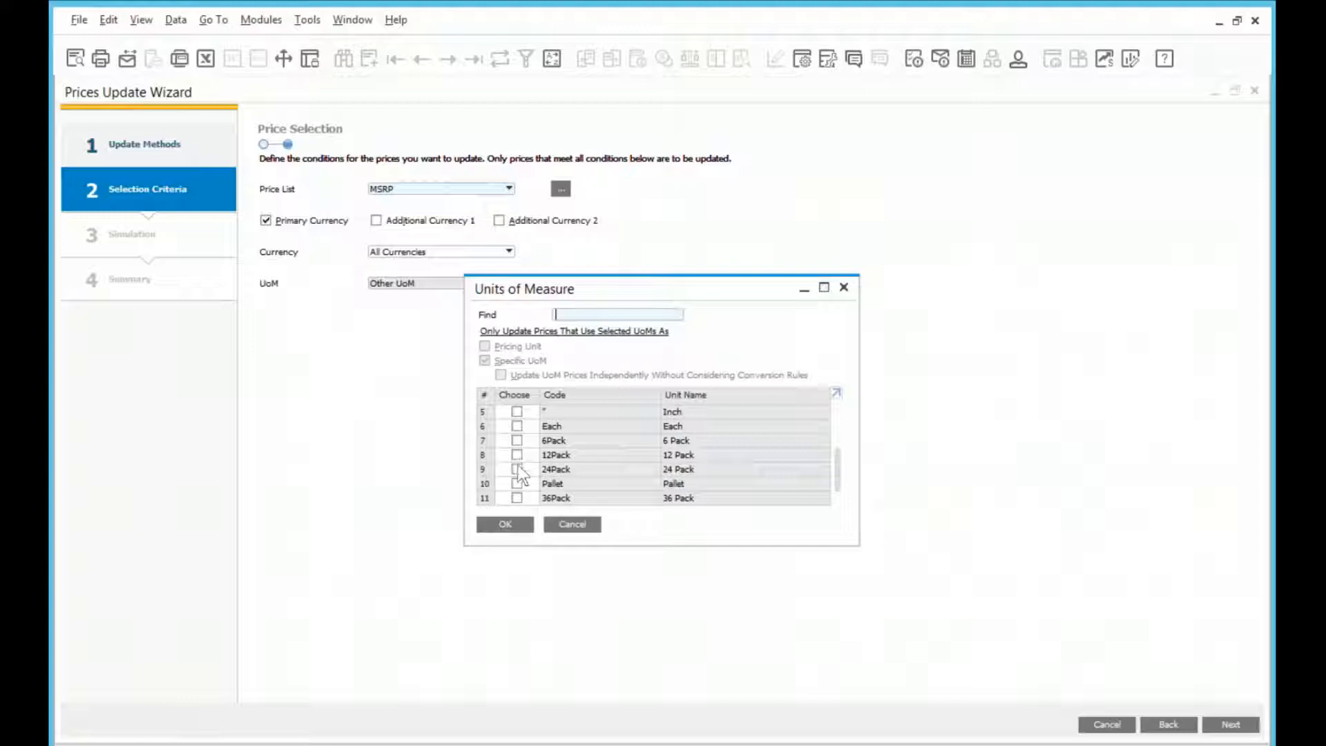
pyautogui.click(517, 440)
pyautogui.click(505, 524)
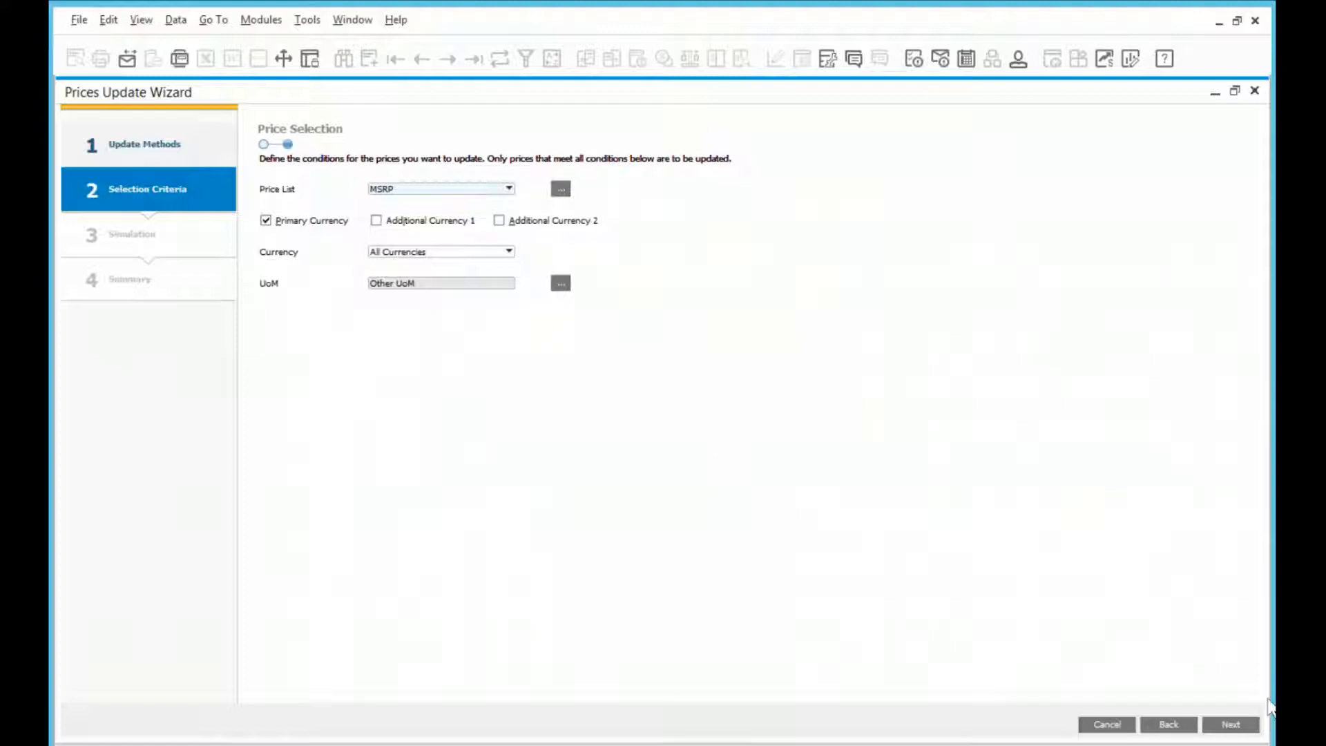
pyautogui.click(1233, 724)
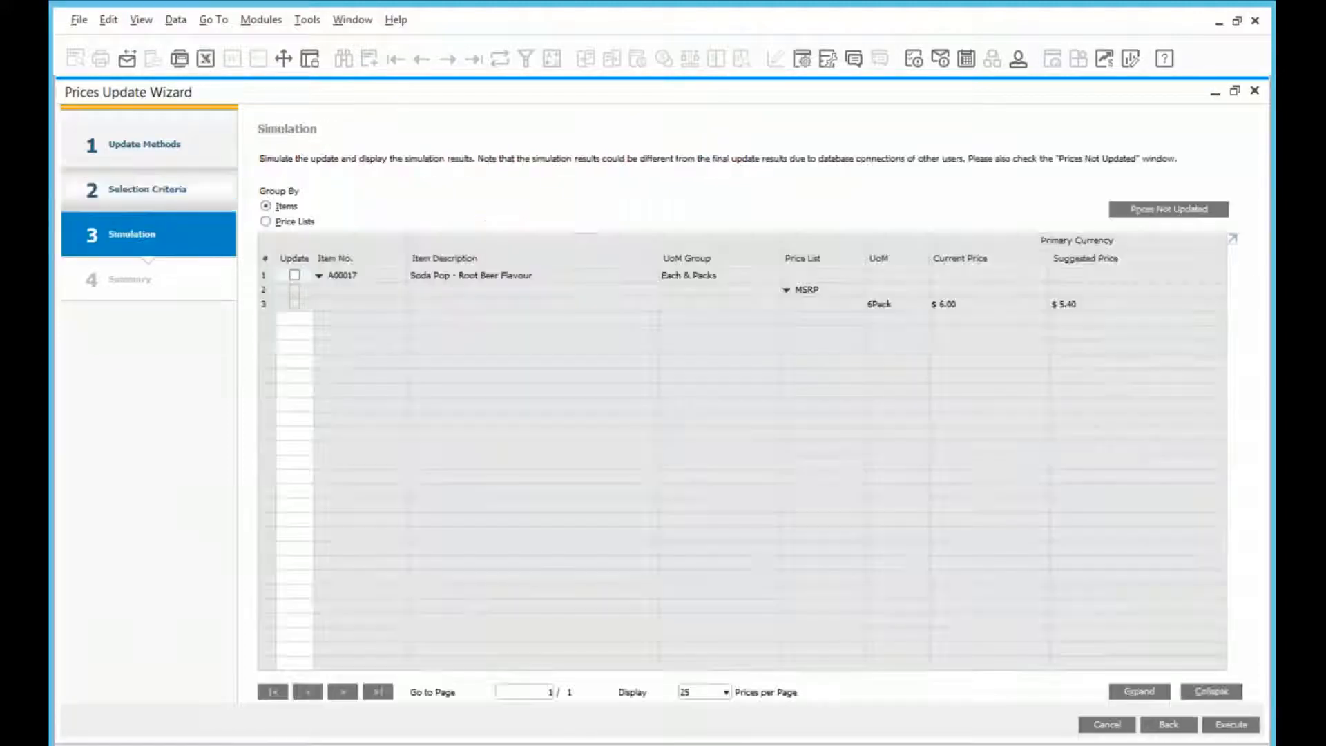
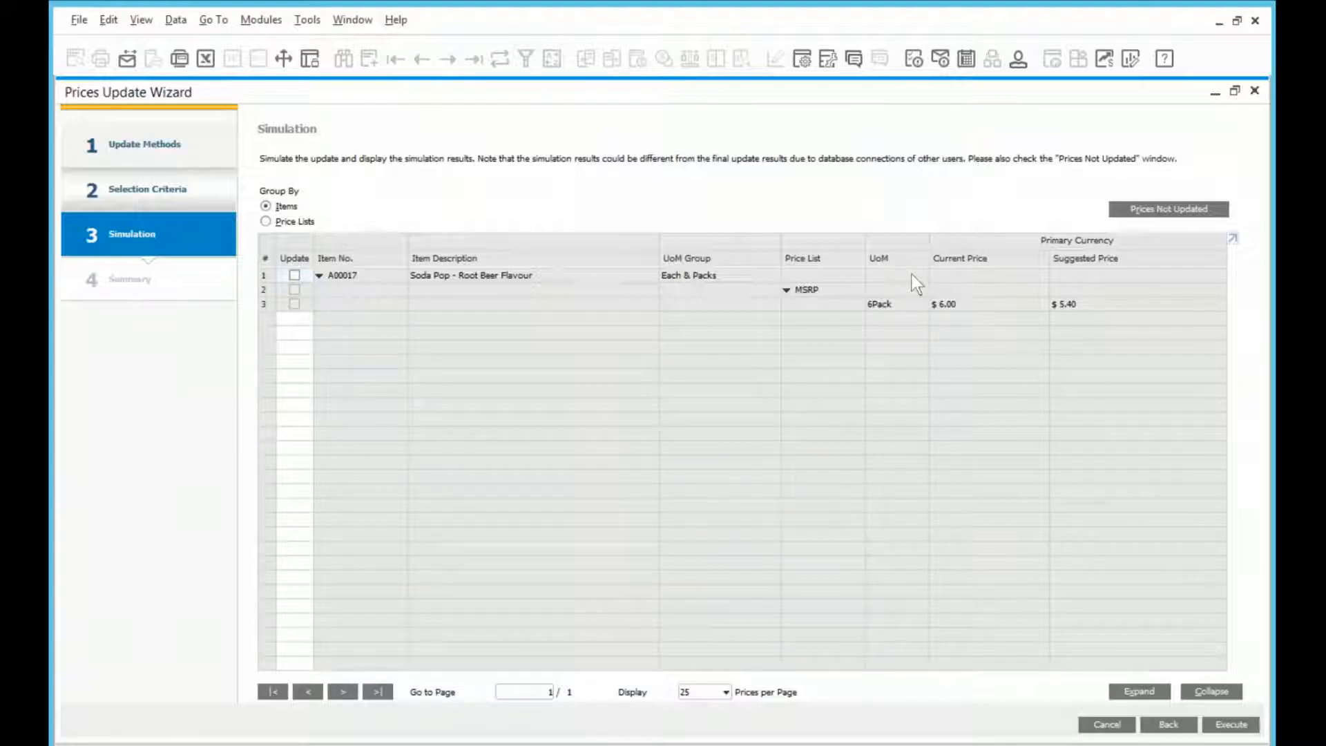
# Exit the Prices Update Wizard without executing it, and open the Kanaflex Corporation purchase order for Fiber Cable.
pyautogui.click(1108, 725)
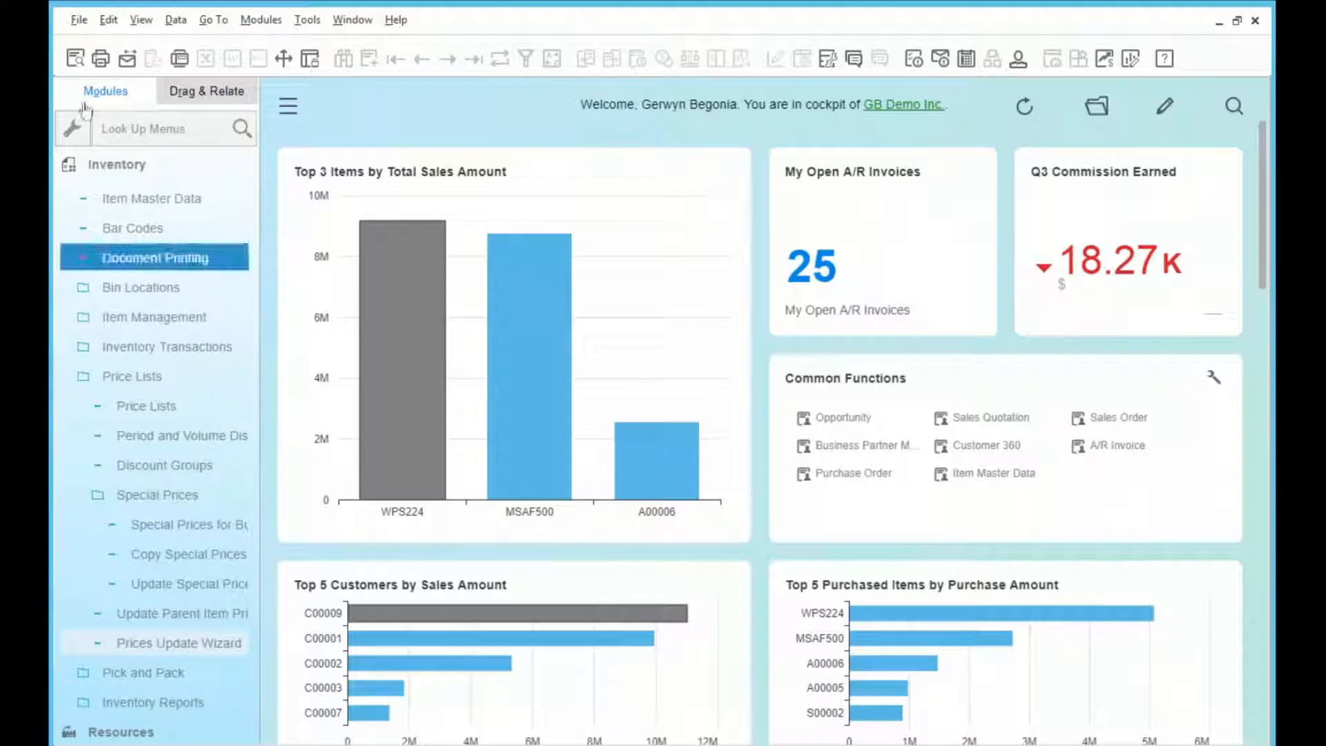
pyautogui.click(130, 167)
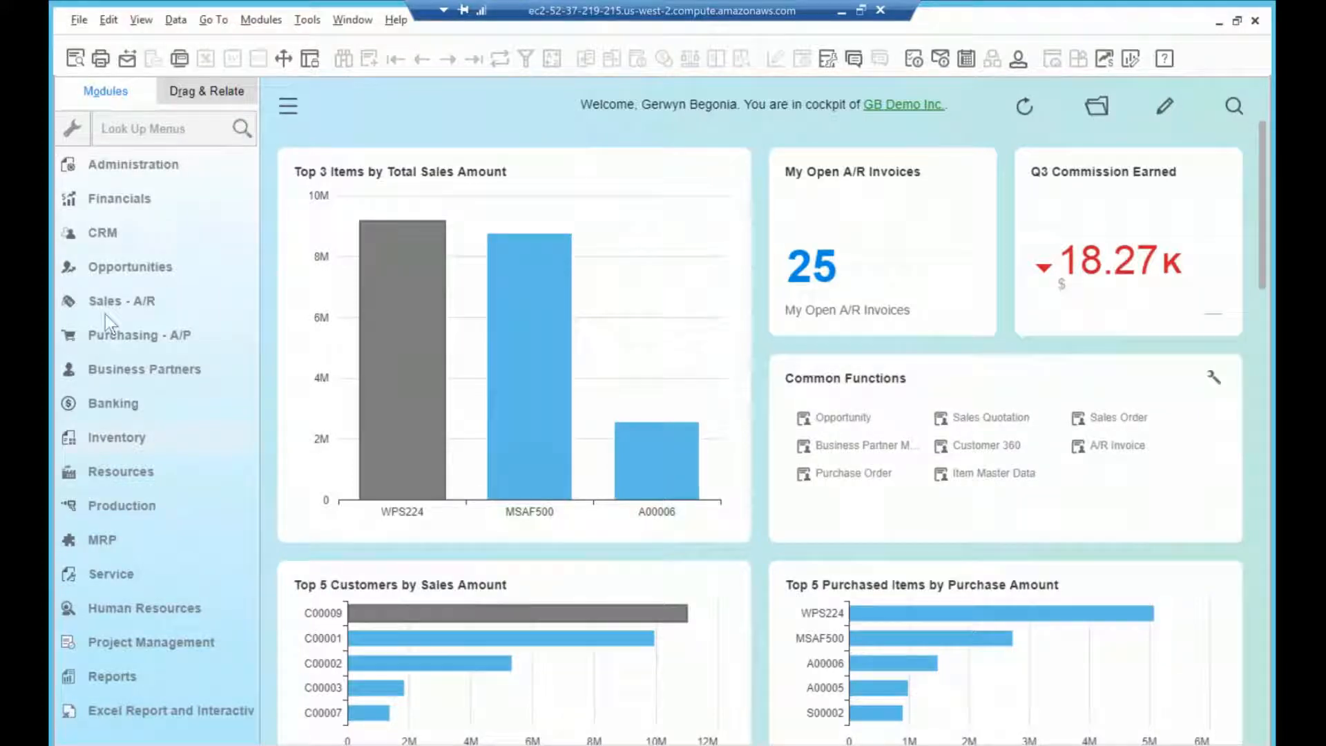
pyautogui.click(109, 338)
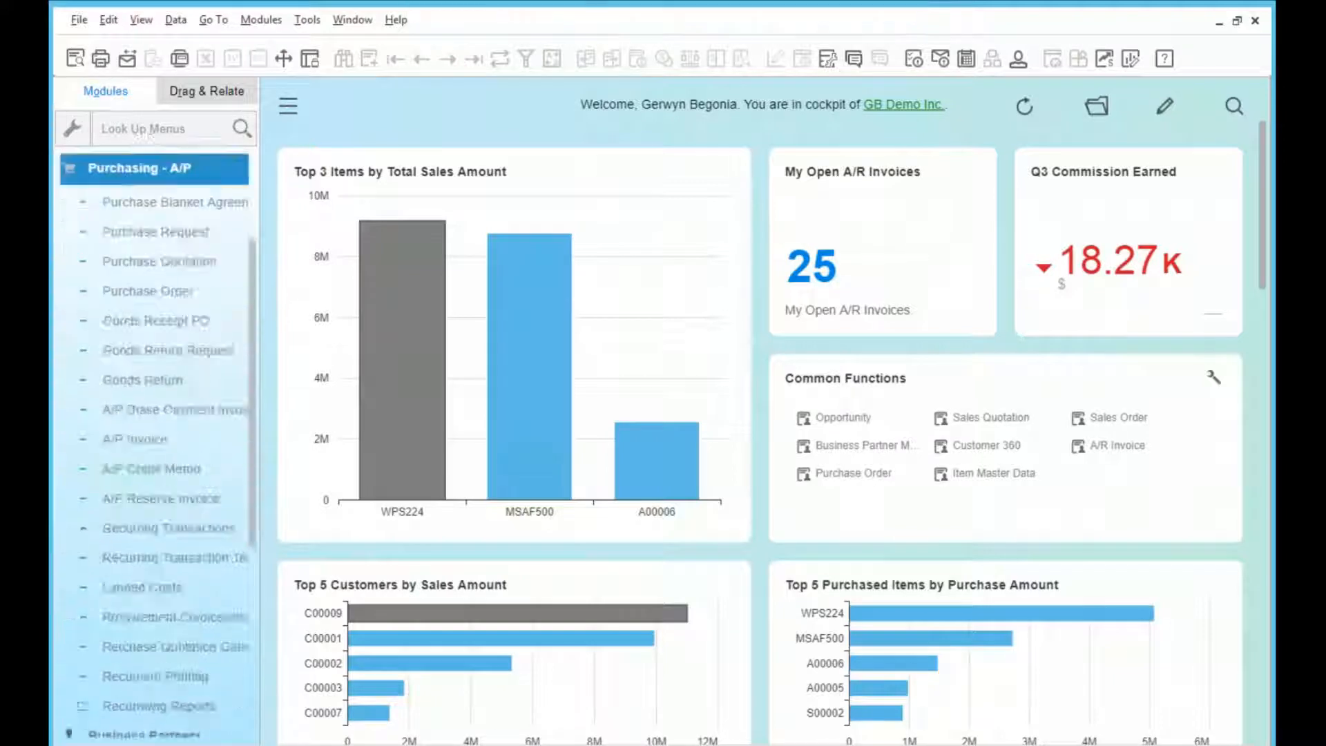
pyautogui.click(145, 288)
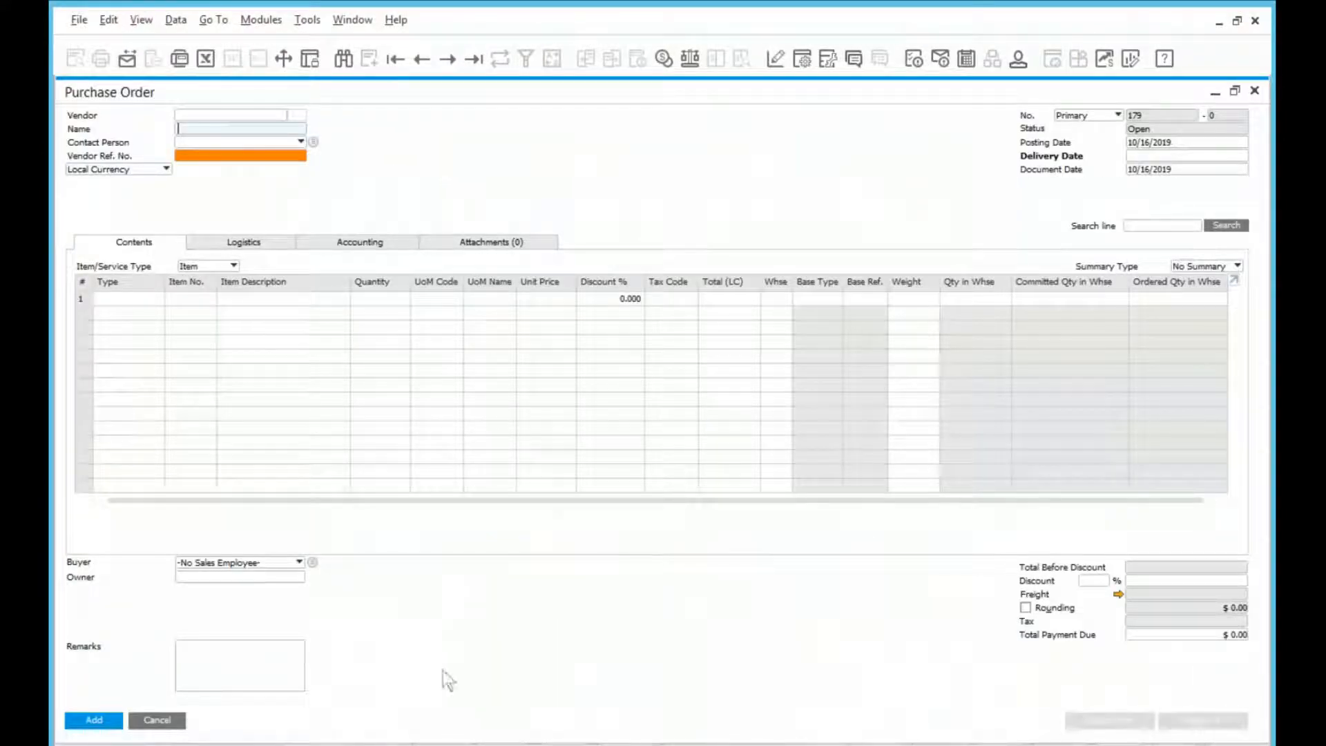
pyautogui.click(477, 61)
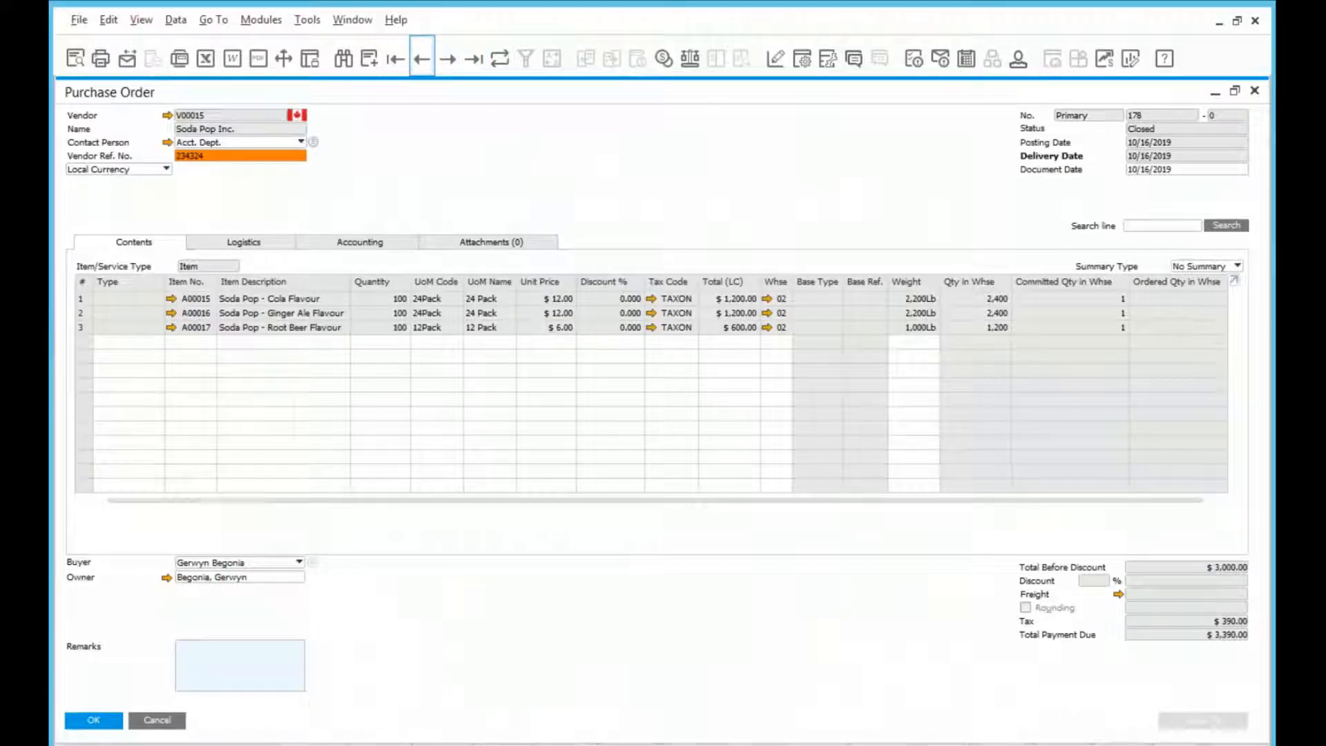
pyautogui.click(422, 60)
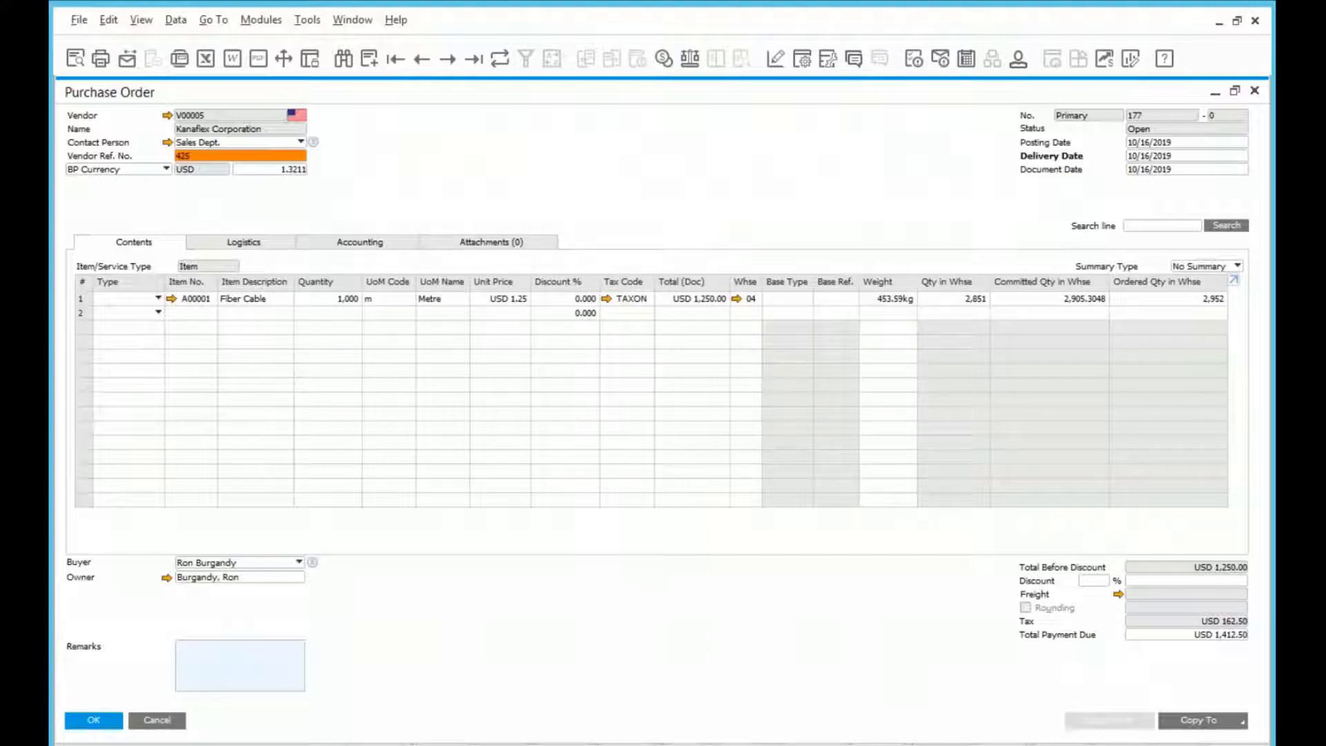
# Check the purchasing unit of measure in Fiber Cable's item master data, and close the item and the purchase order.
pyautogui.click(171, 298)
pyautogui.click(258, 231)
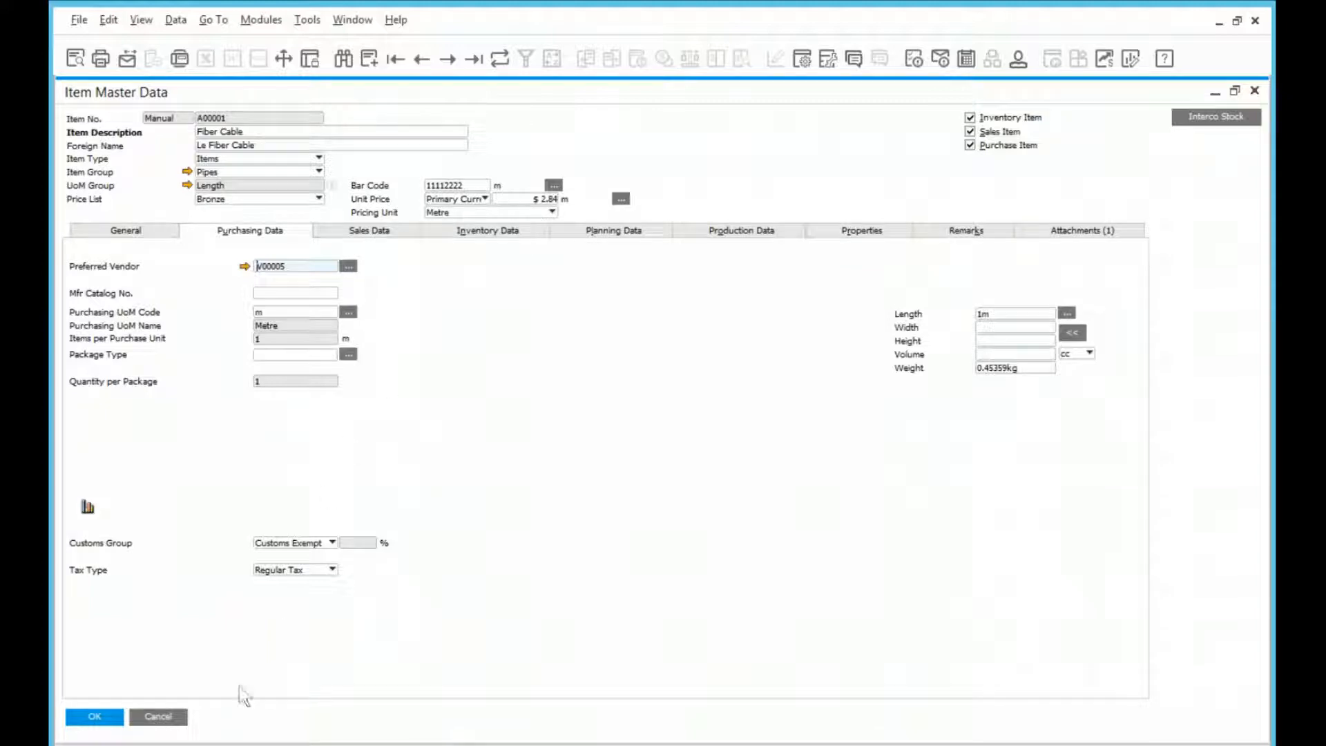
pyautogui.click(159, 716)
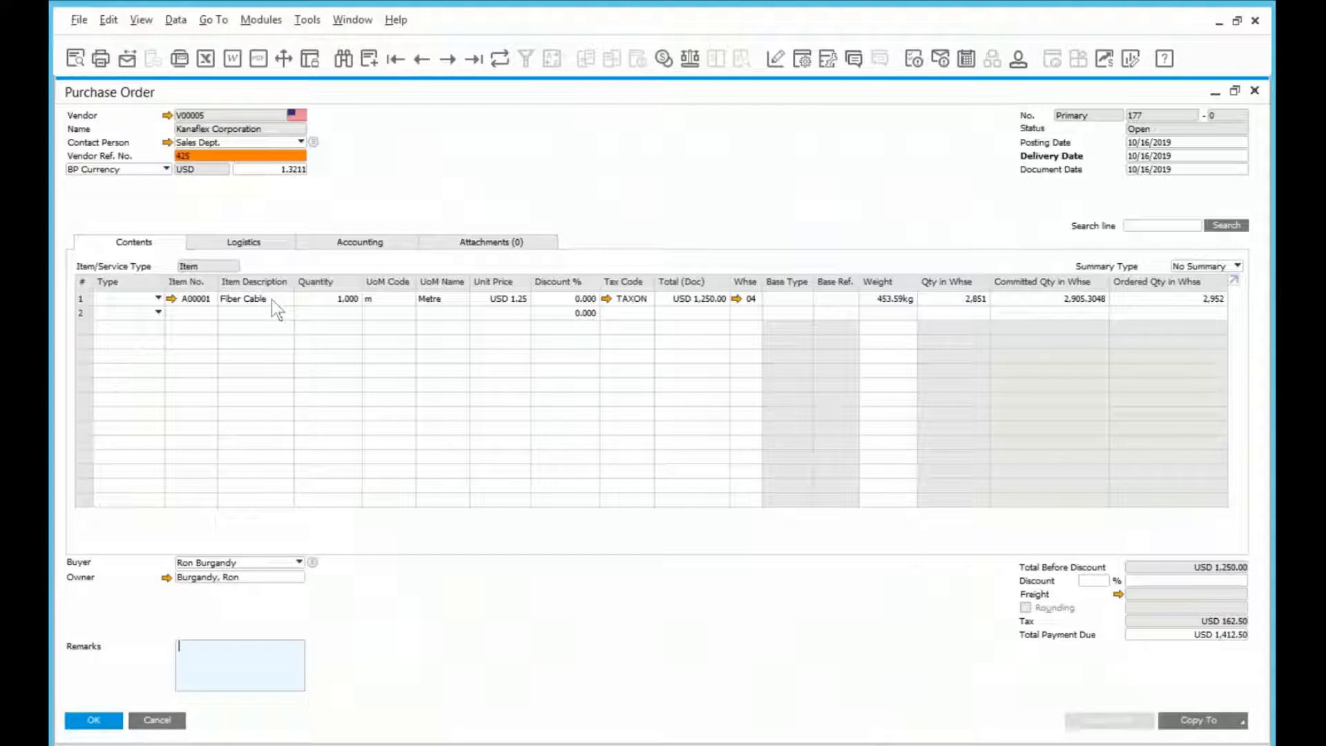
pyautogui.click(158, 720)
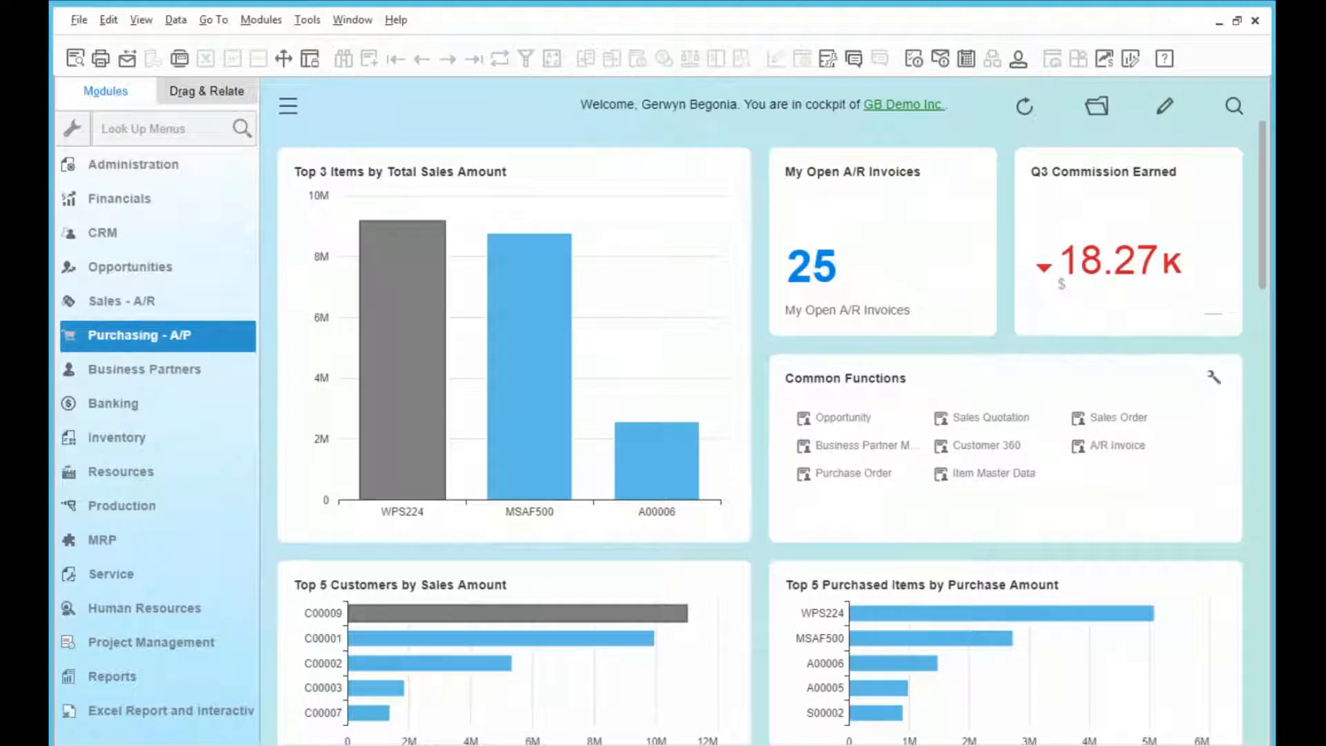
# Start a new sales order for the customer DWH Inc.
pyautogui.click(78, 303)
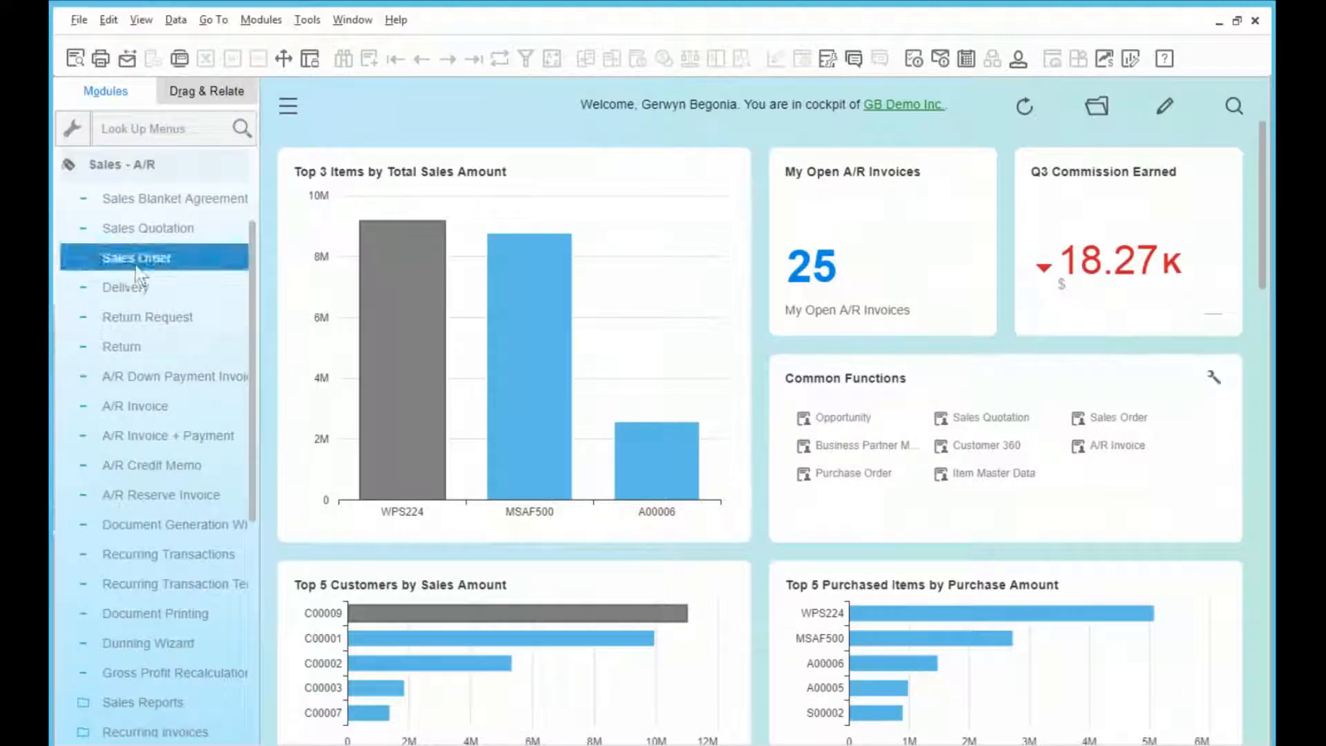
pyautogui.click(141, 261)
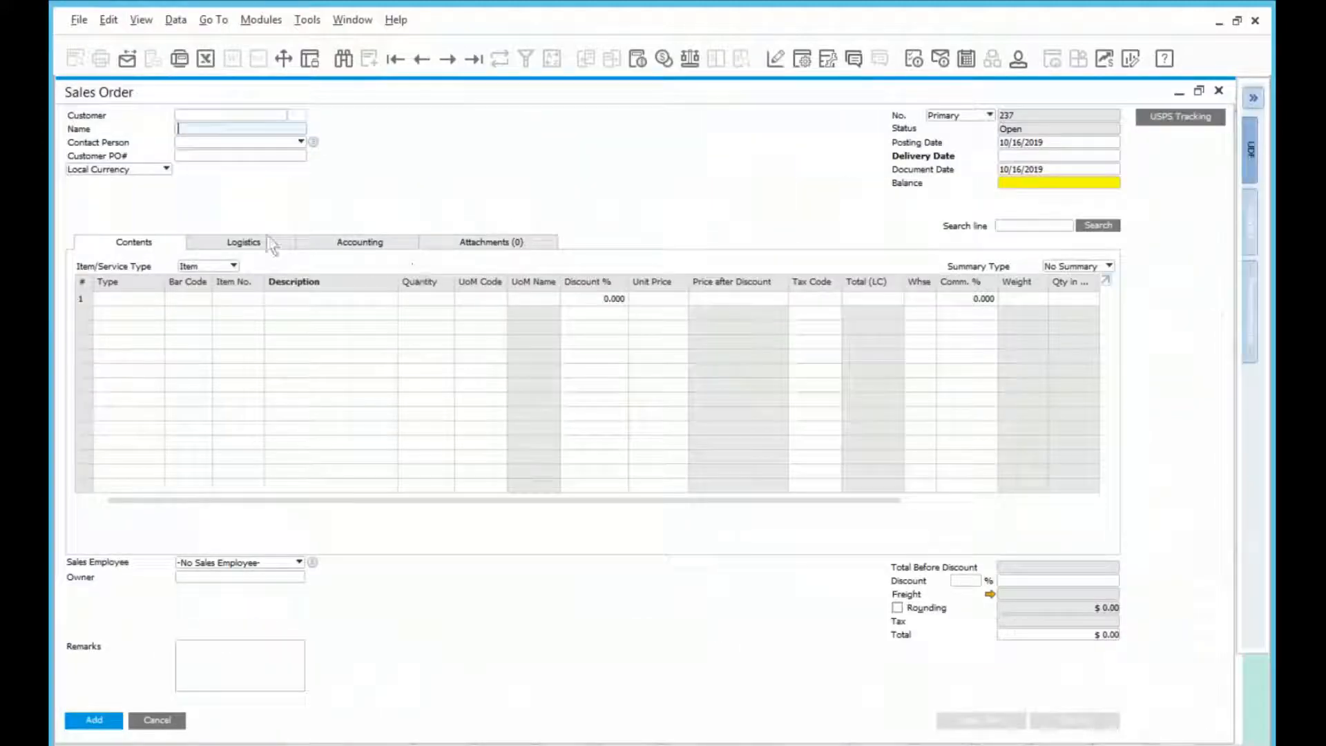
pyautogui.press('Tab')
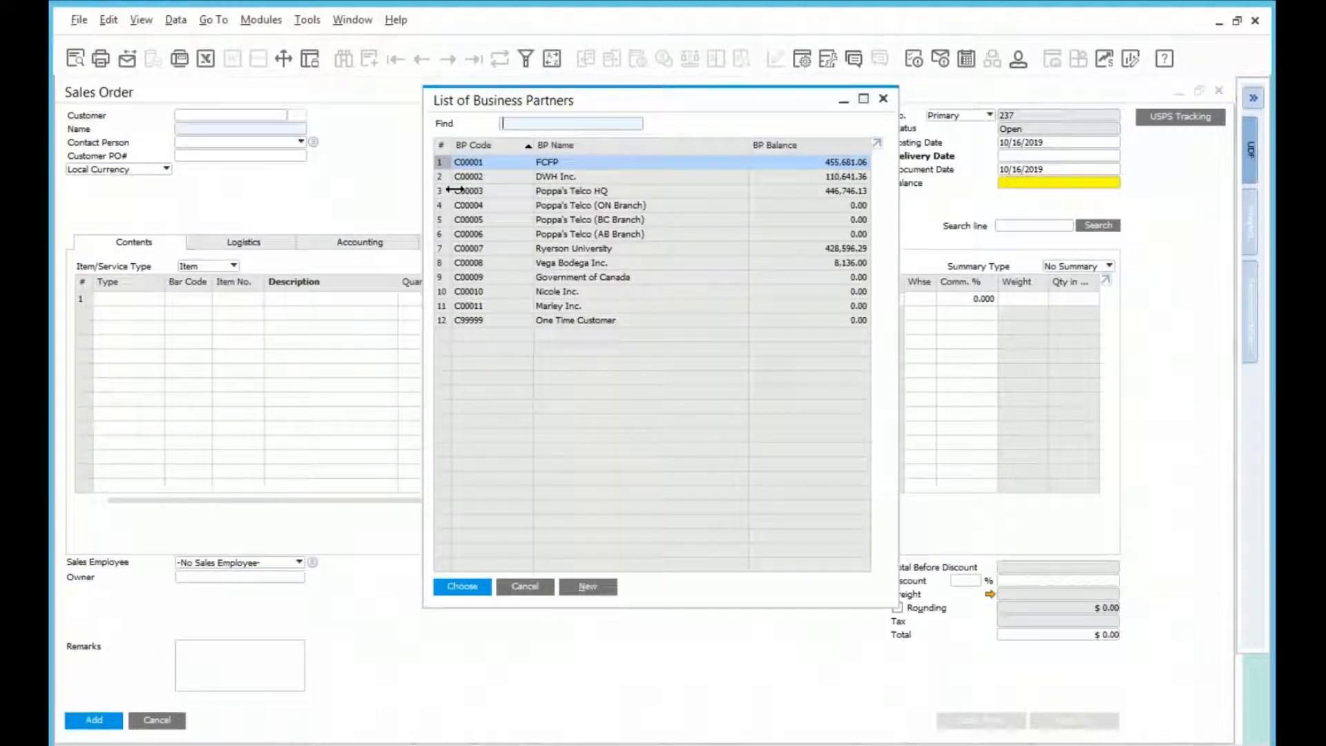
pyautogui.click(587, 179)
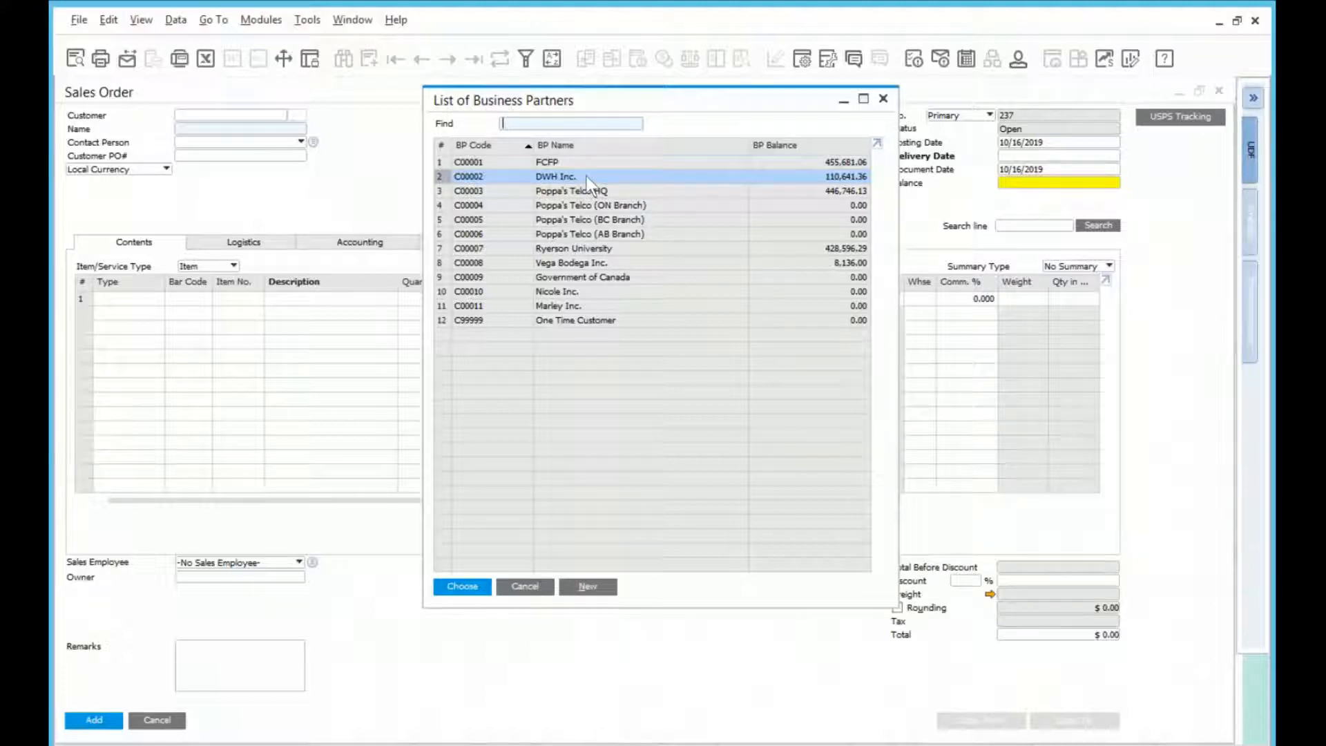
pyautogui.doubleClick(586, 177)
pyautogui.click(230, 301)
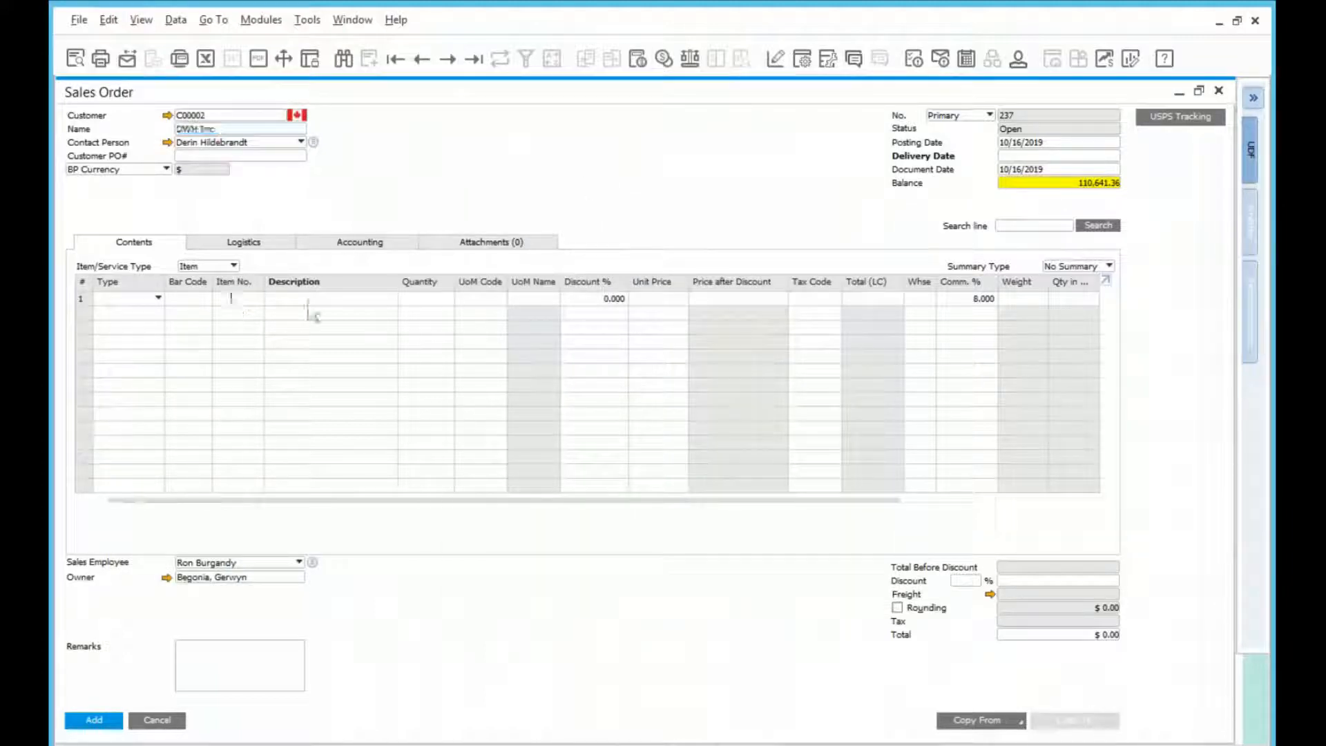
pyautogui.press('Tab')
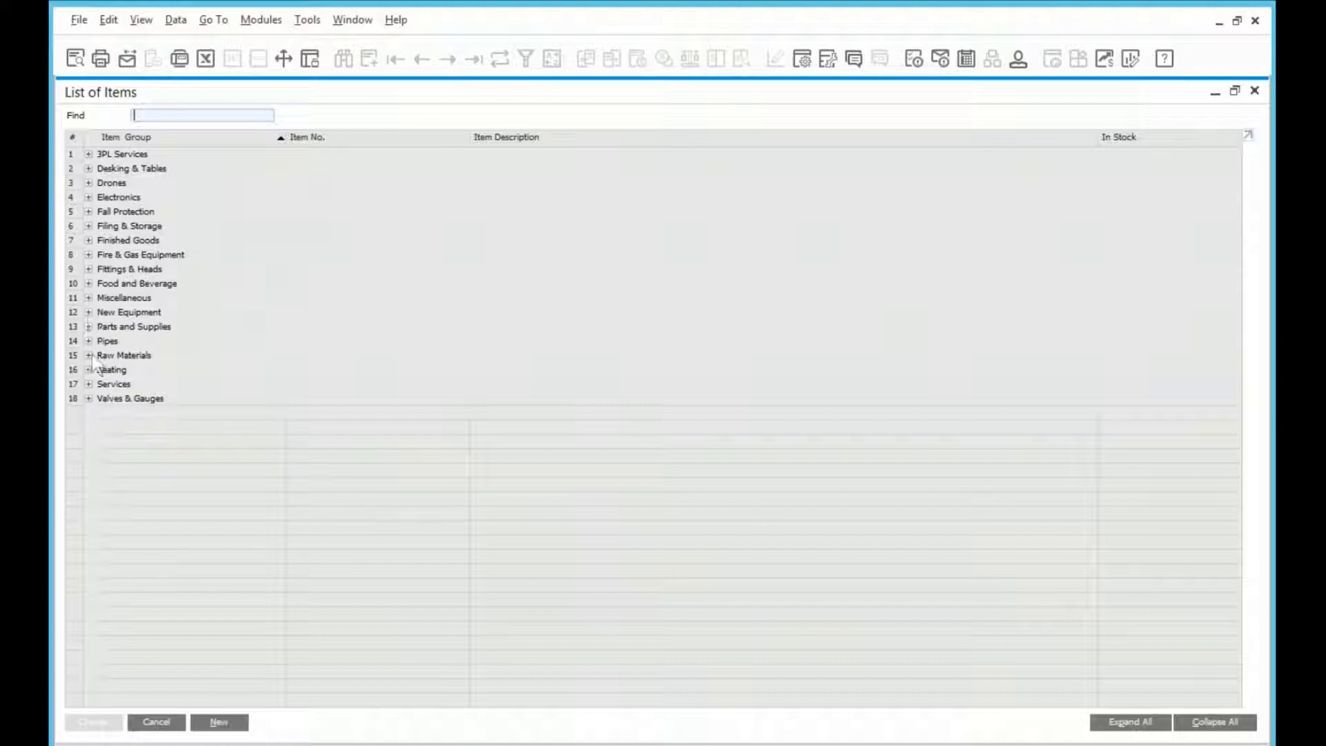
pyautogui.click(1147, 722)
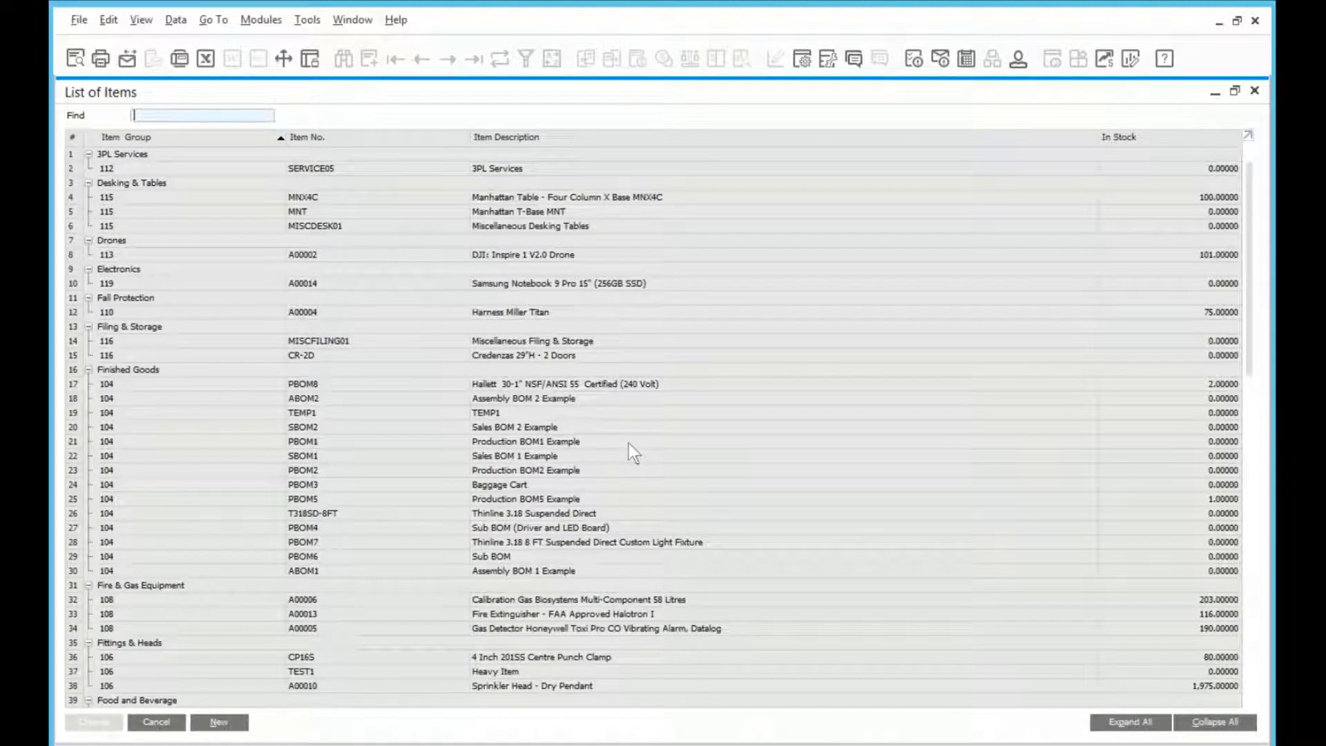
pyautogui.scroll(-2, 629, 442)
pyautogui.scroll(-1, 634, 456)
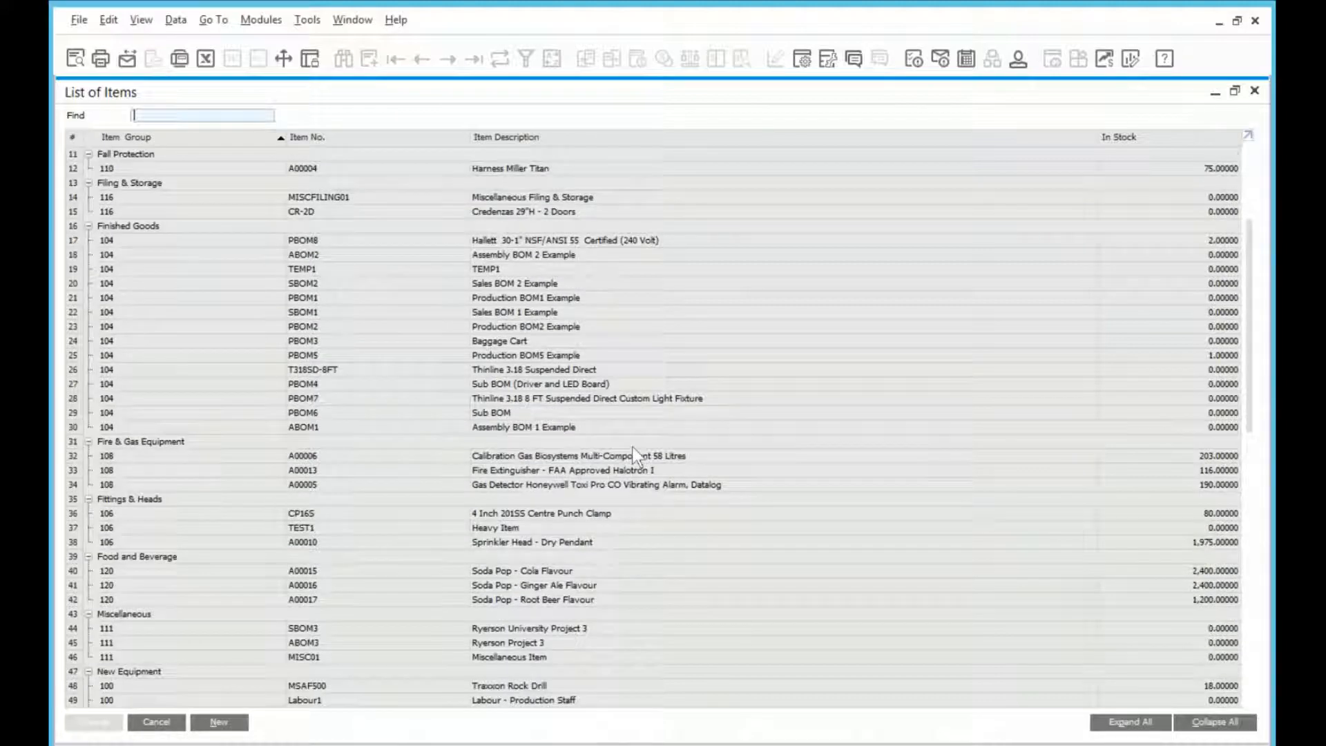
pyautogui.scroll(-1, 634, 456)
pyautogui.click(158, 723)
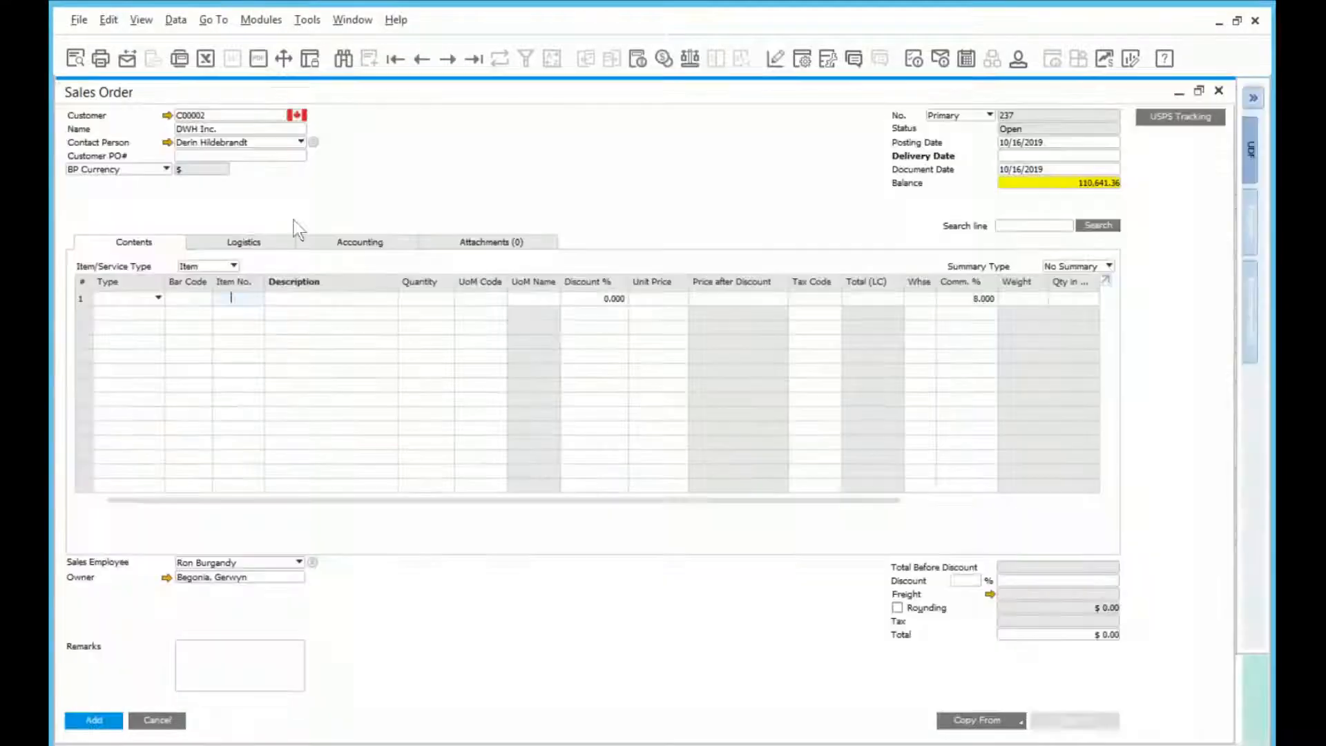
# Add item A00001, Fiber Cable, to the first order line and set its unit of measure to Feet.
pyautogui.write('a000')
pyautogui.press('Tab')
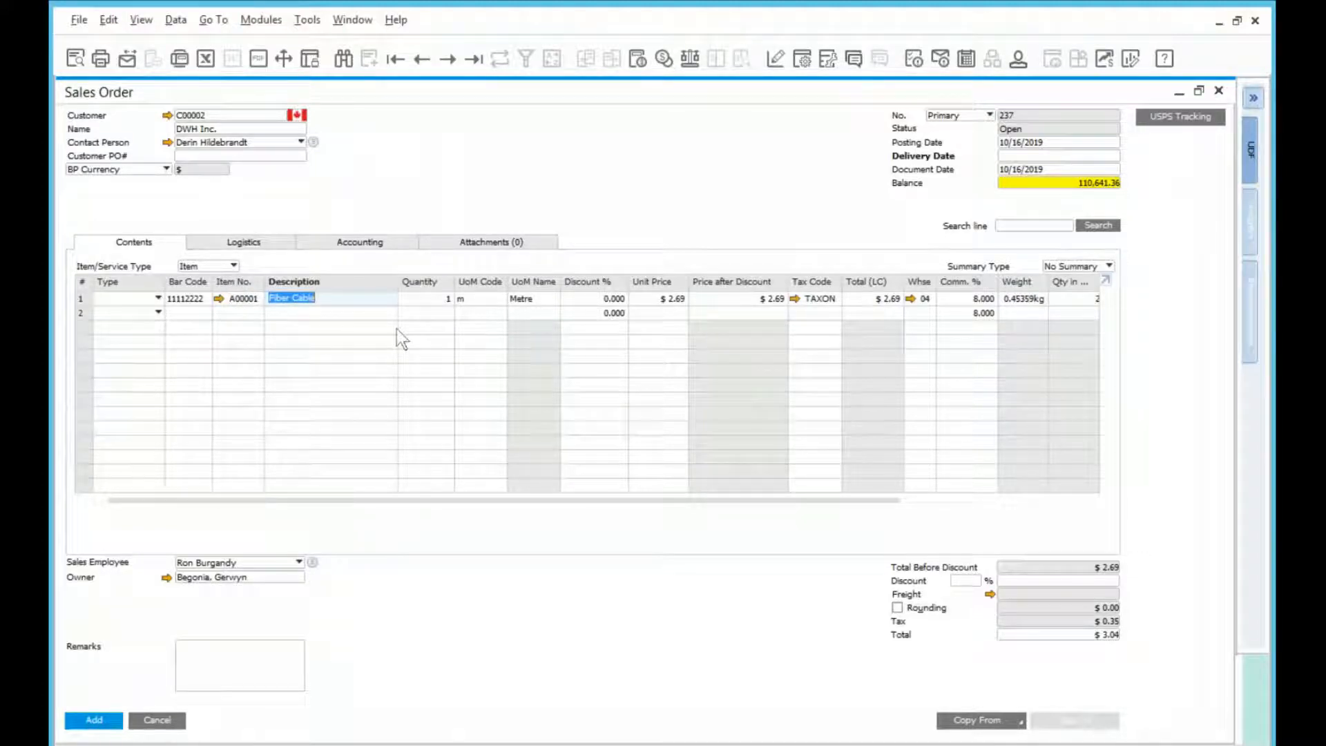
pyautogui.doubleClick(482, 298)
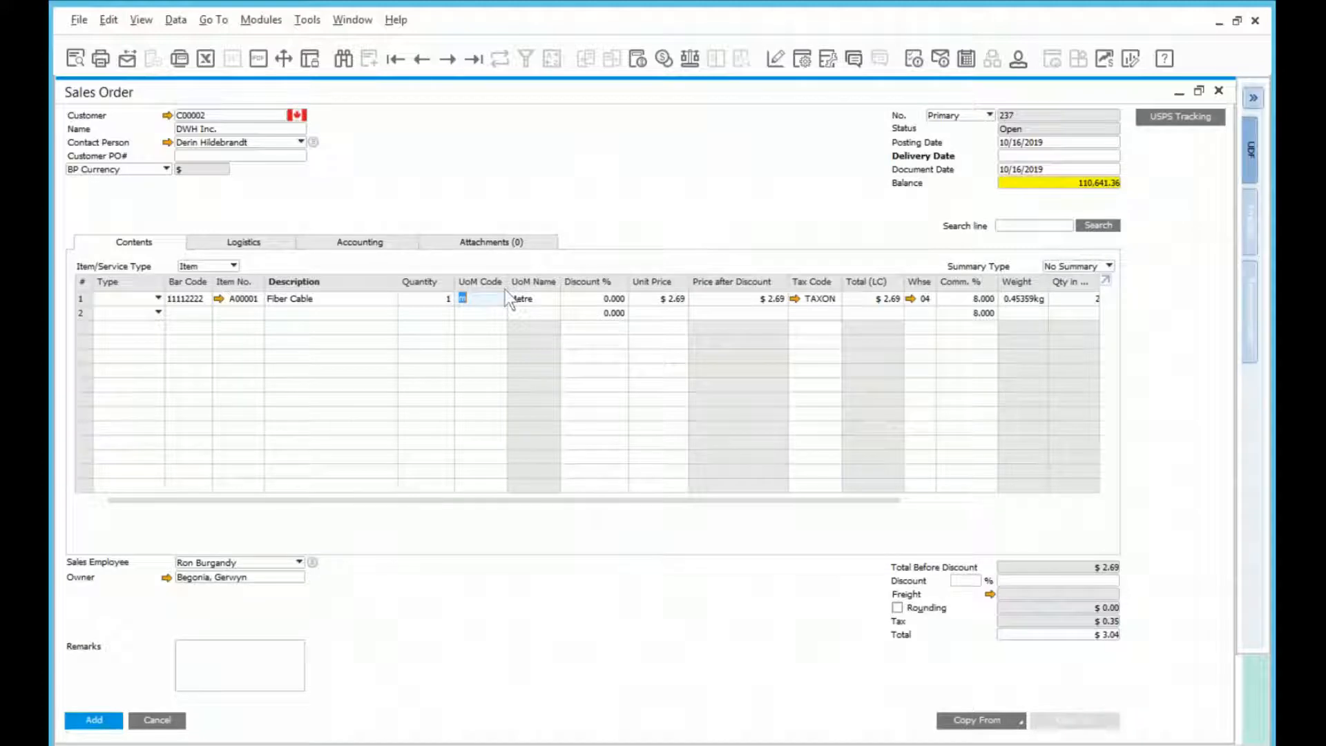
pyautogui.press('BackSpace')
pyautogui.press('Tab')
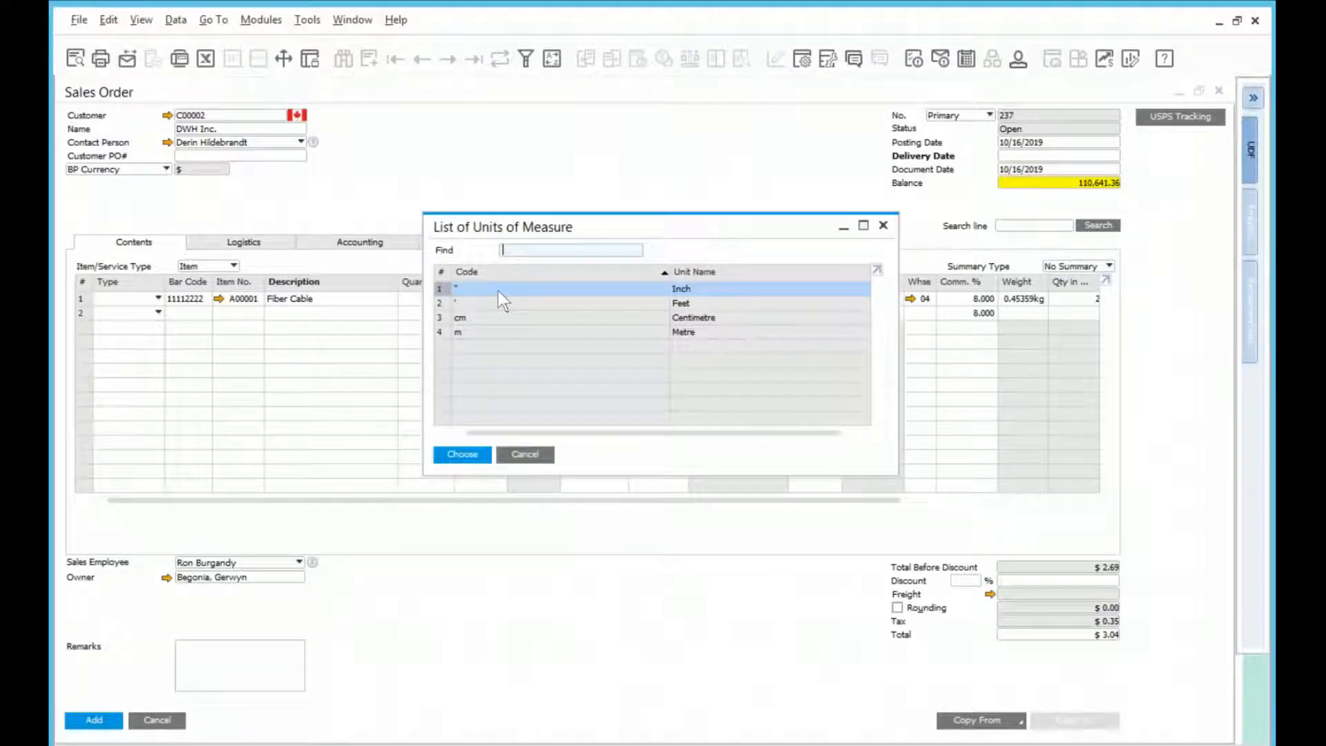
pyautogui.click(671, 304)
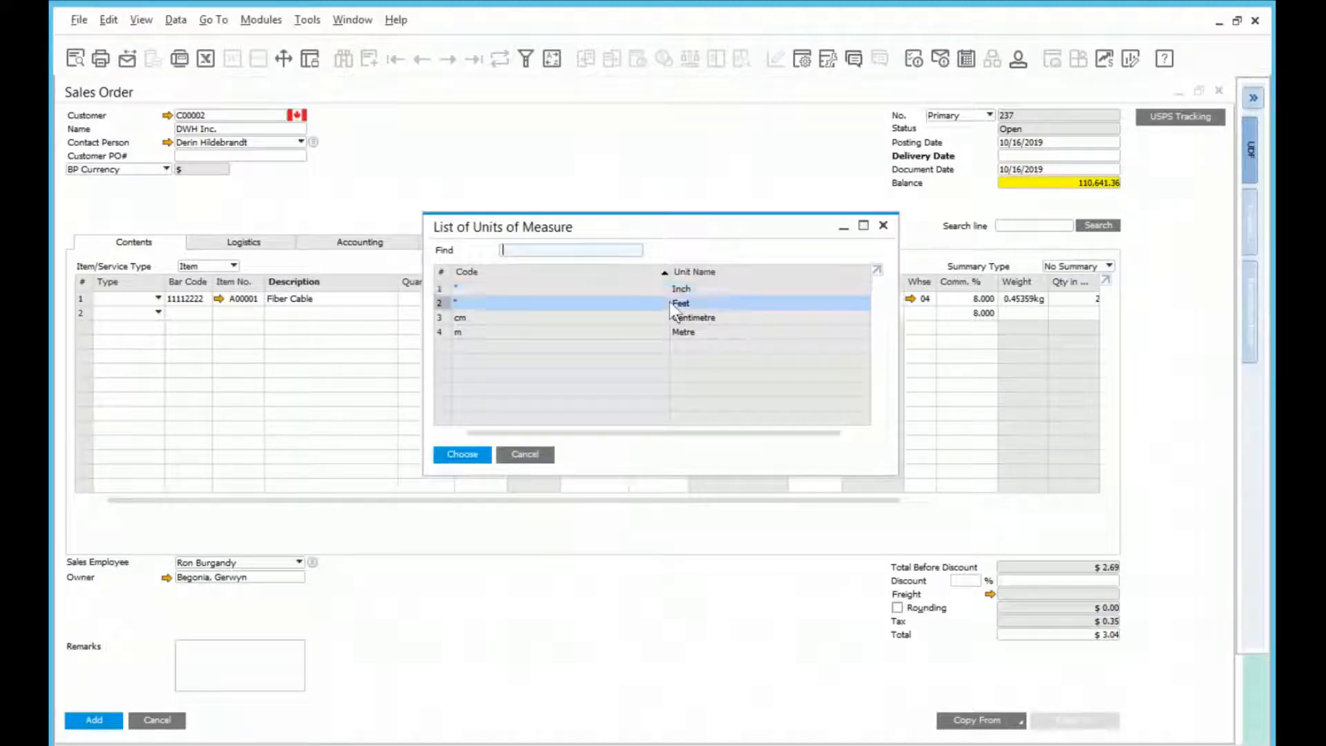
pyautogui.click(460, 456)
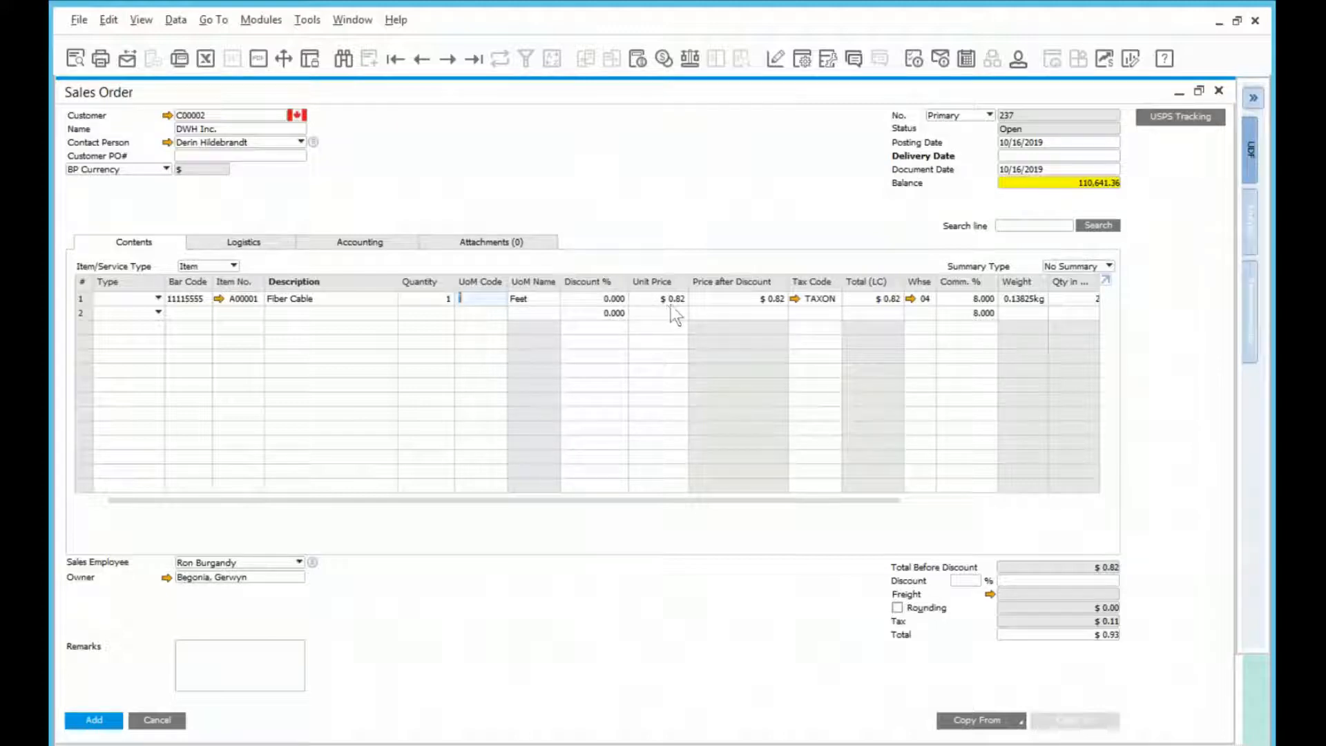
# Set the Fiber Cable line's quantity to 500.
pyautogui.click(430, 297)
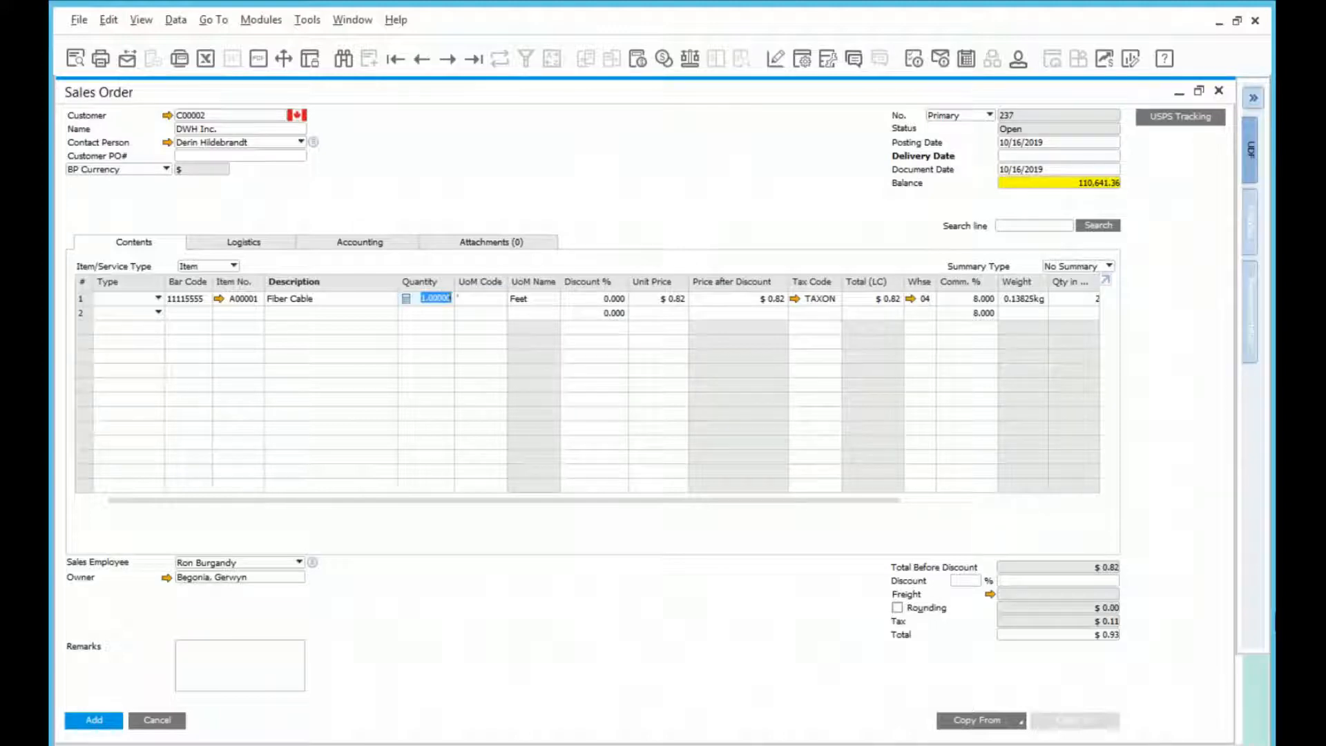
pyautogui.write('500')
pyautogui.press('Tab')
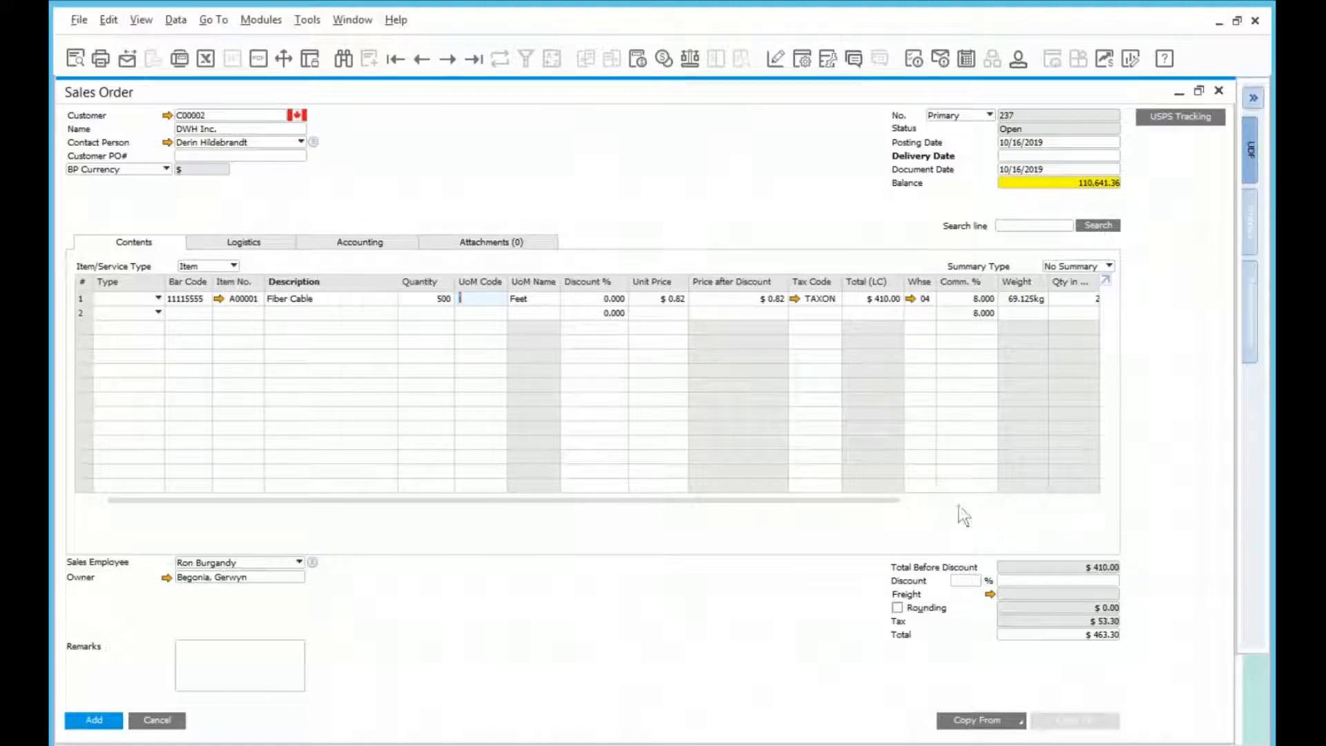
pyautogui.click(981, 501)
pyautogui.moveTo(979, 504); pyautogui.dragTo(633, 507)
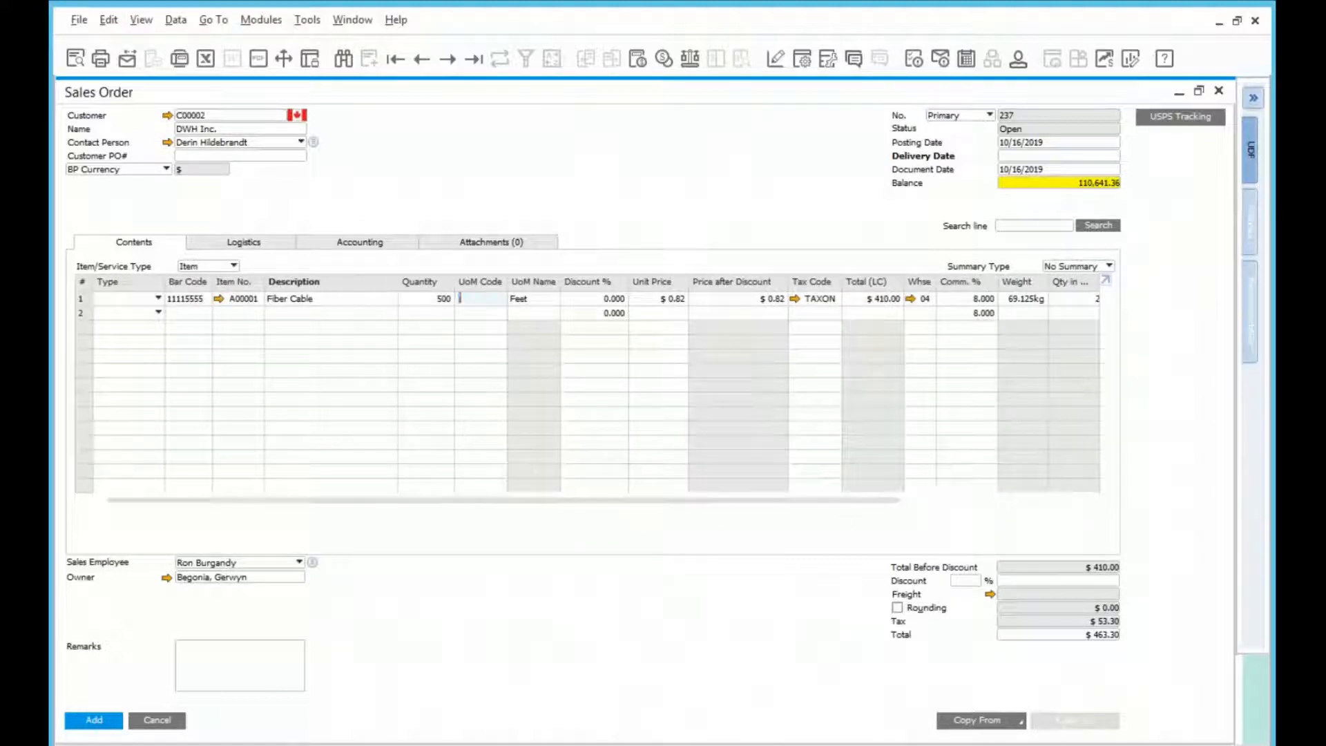
# Set the delivery date to 10/16/2019, enter the customer's PO number, and add the sales order, accepting the unit of measure check.
pyautogui.click(92, 721)
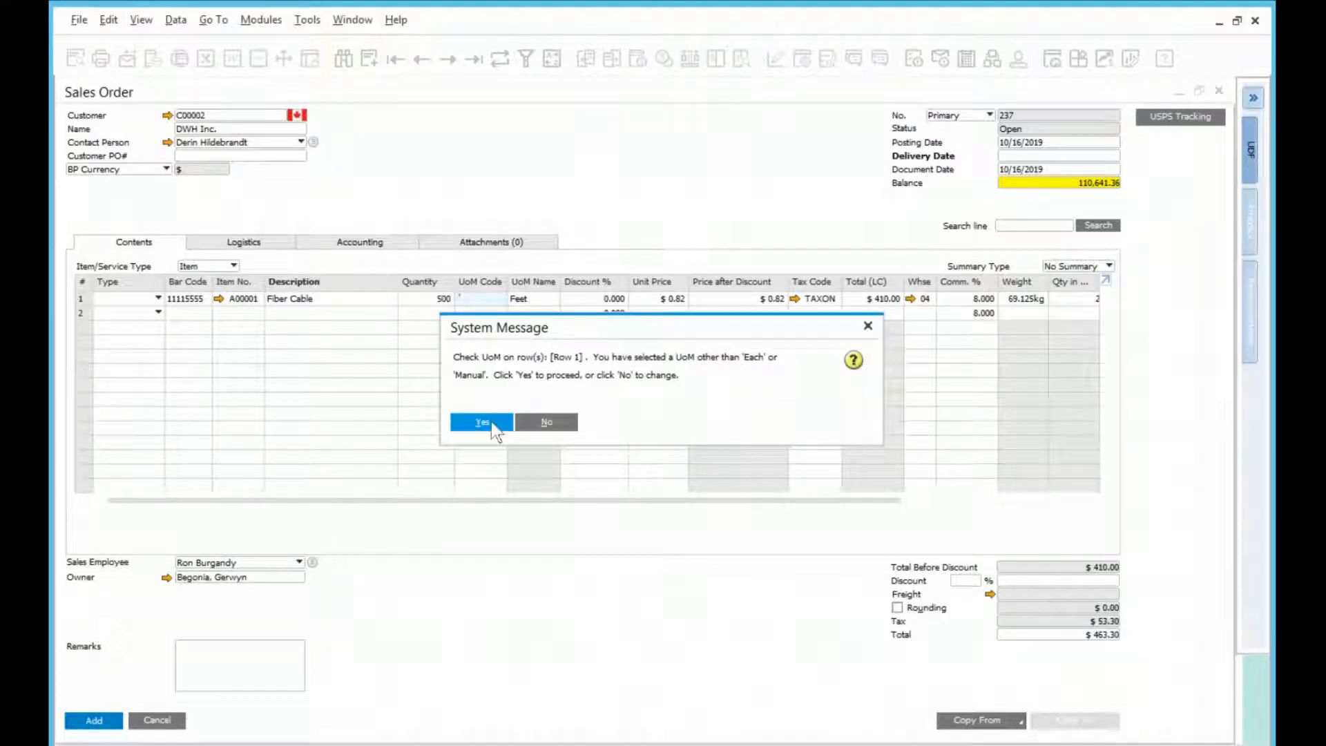
pyautogui.click(482, 422)
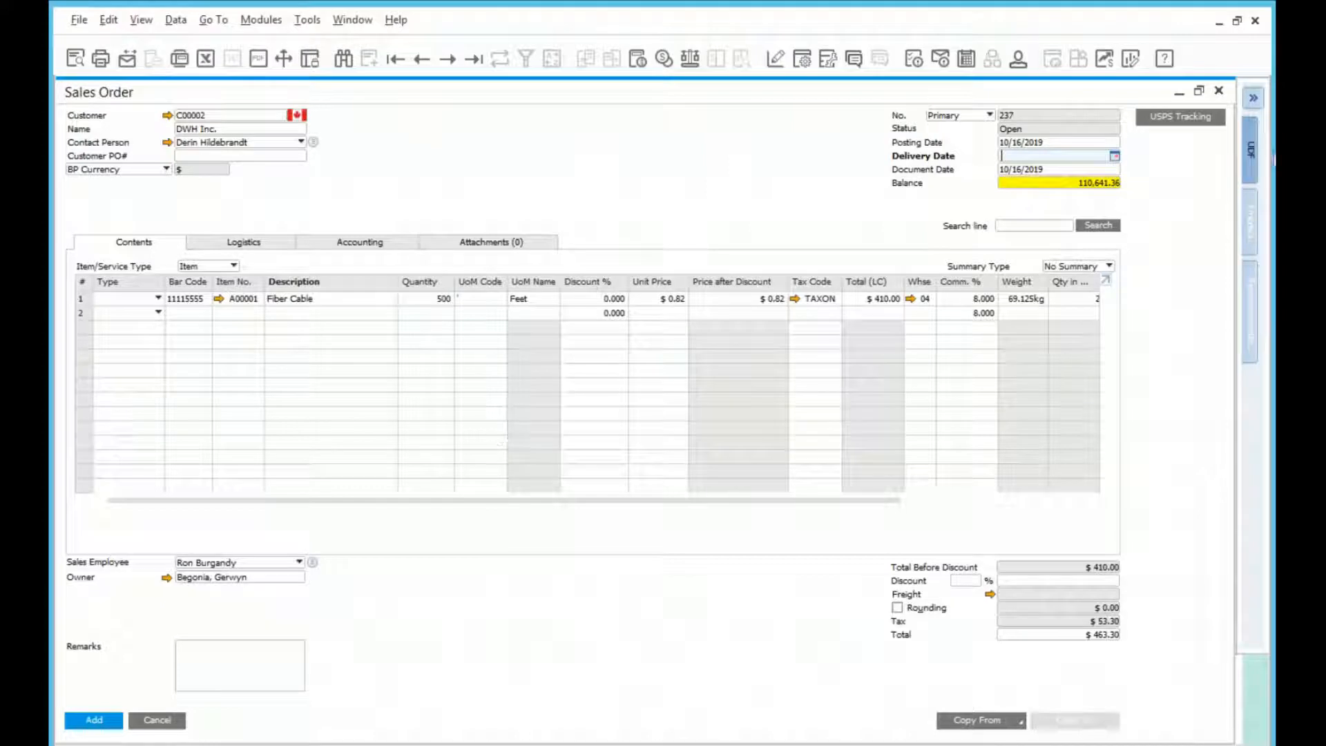
pyautogui.write('t')
pyautogui.press('Tab')
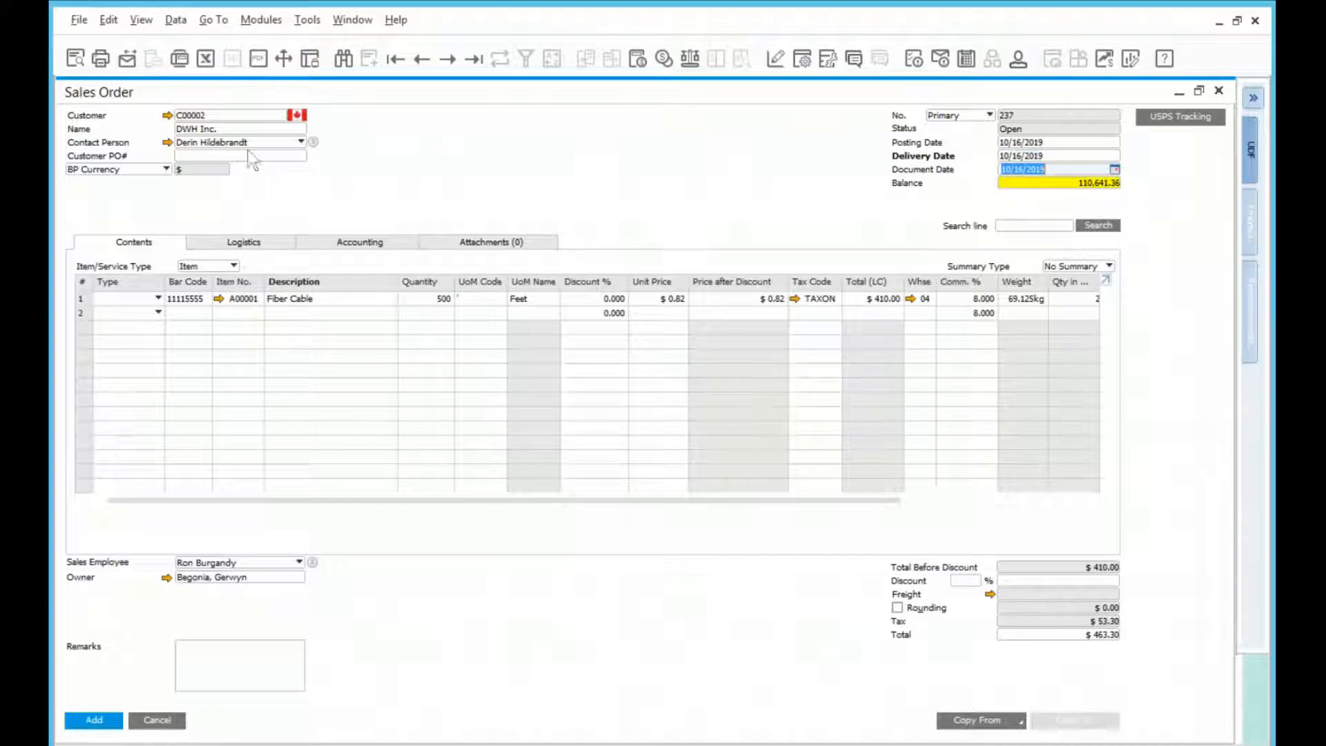
pyautogui.click(246, 154)
pyautogui.write('32')
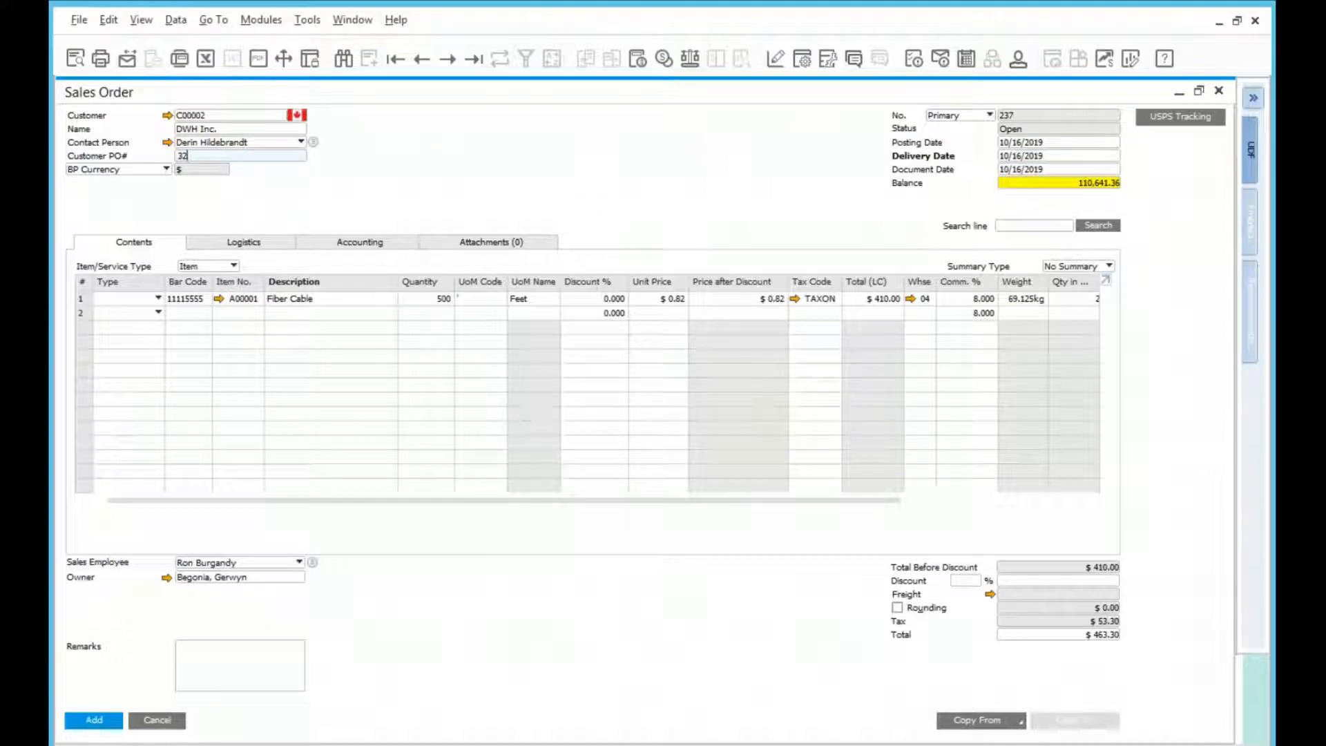
pyautogui.click(95, 720)
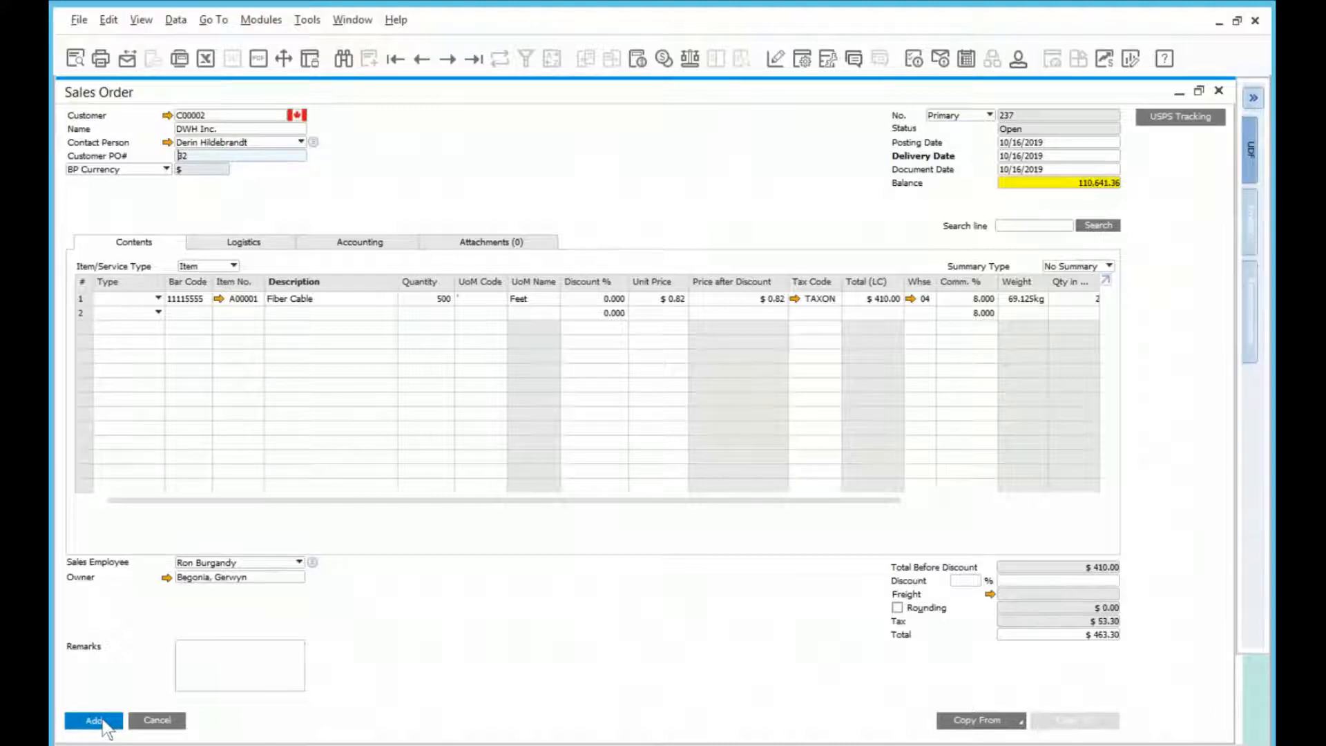
pyautogui.click(482, 422)
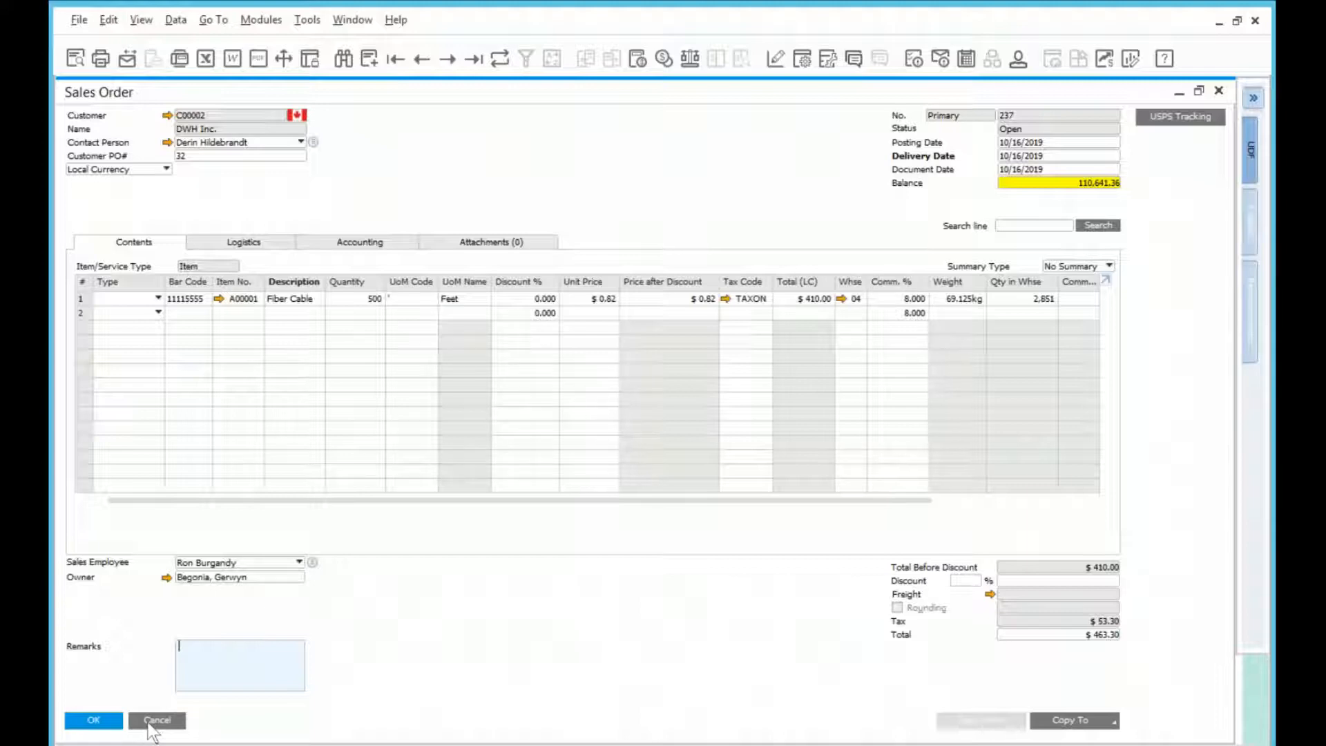
pyautogui.click(156, 721)
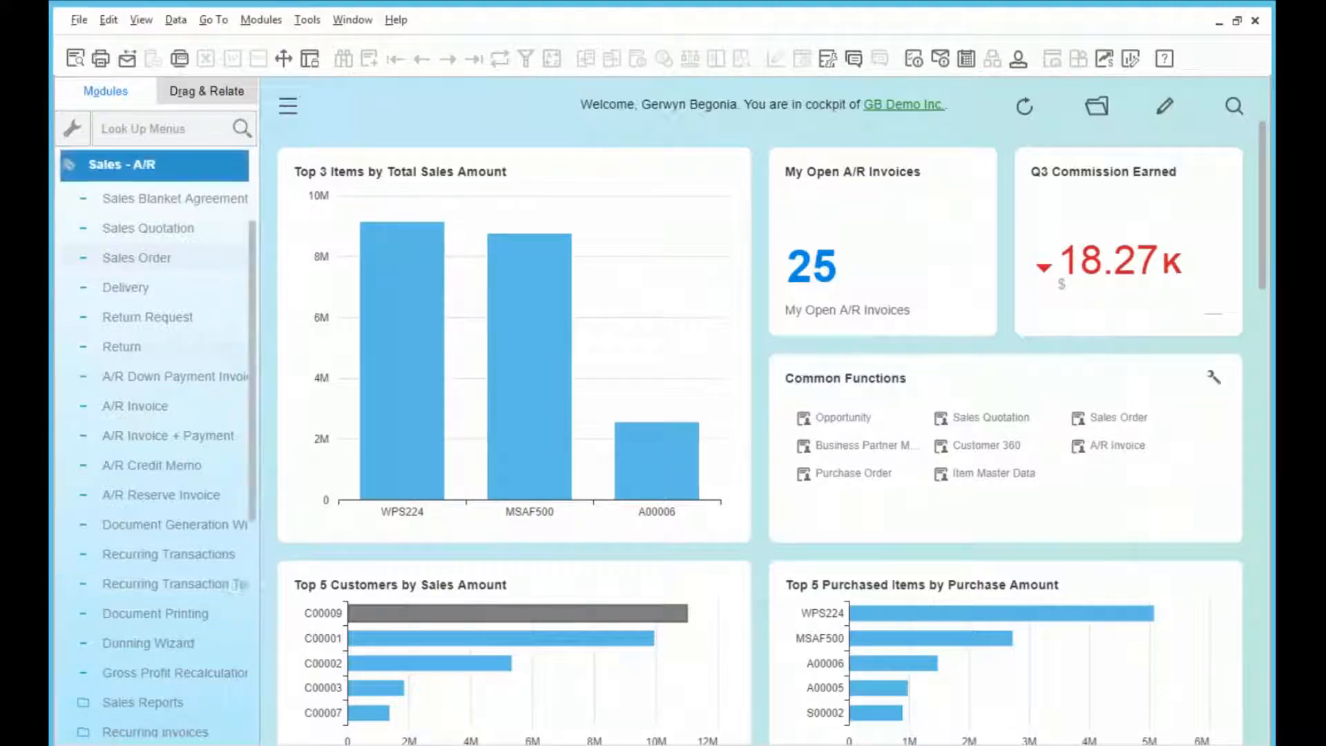
# Open the sales order form and browse back to the open Vega Bodega Inc. order with the three Soda Pop items.
pyautogui.click(122, 164)
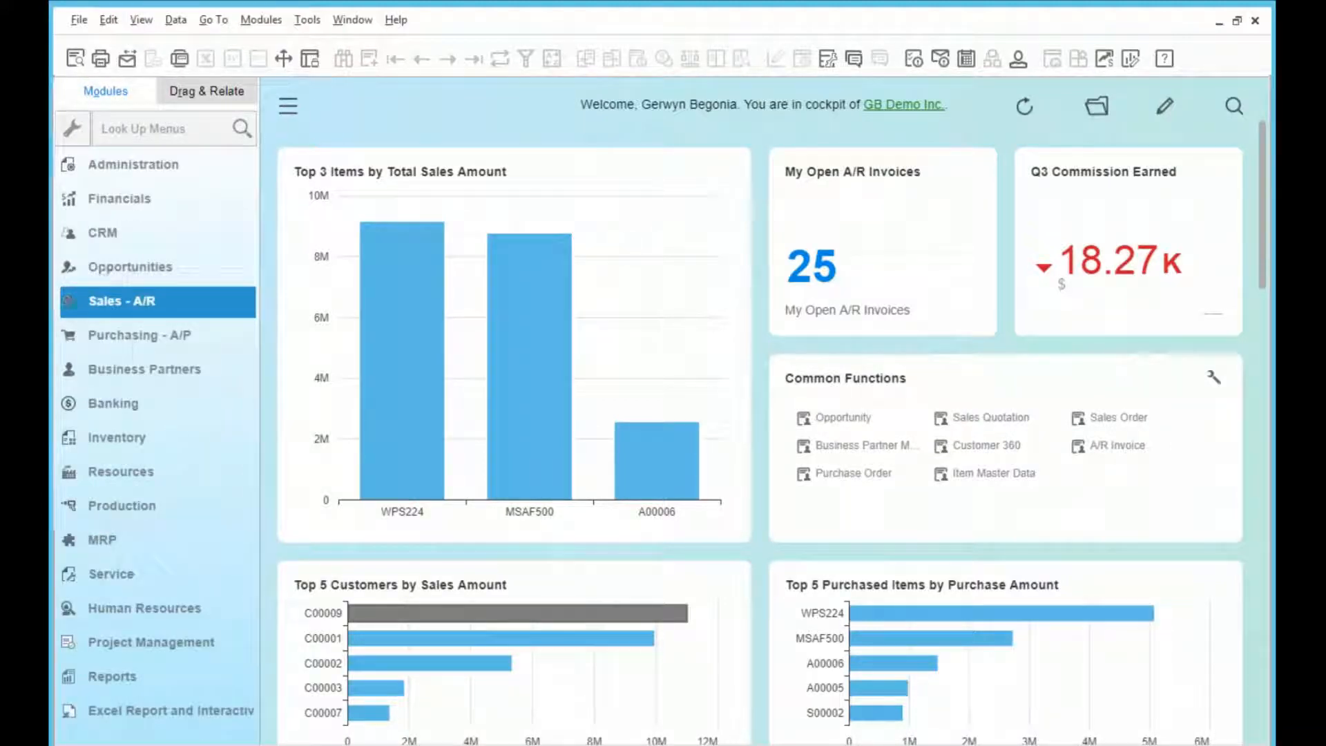
pyautogui.click(125, 304)
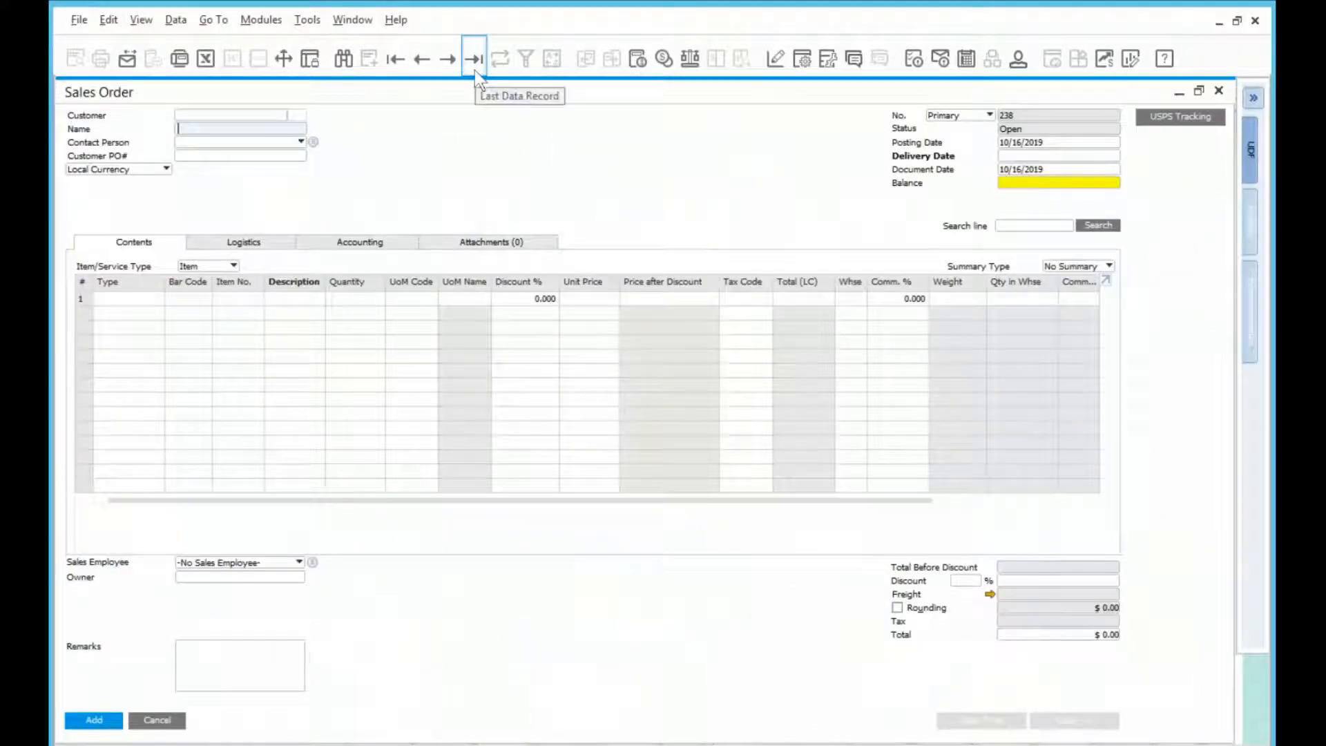
pyautogui.click(422, 58)
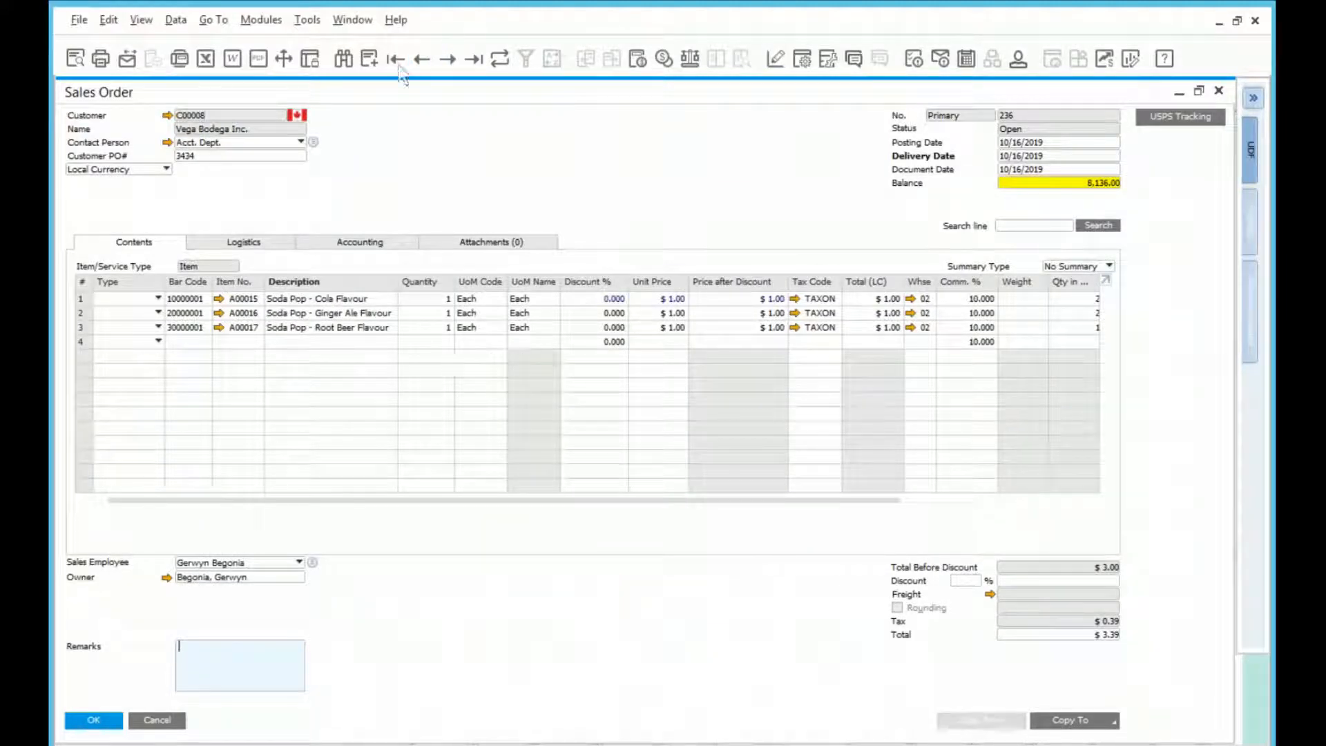
pyautogui.click(443, 298)
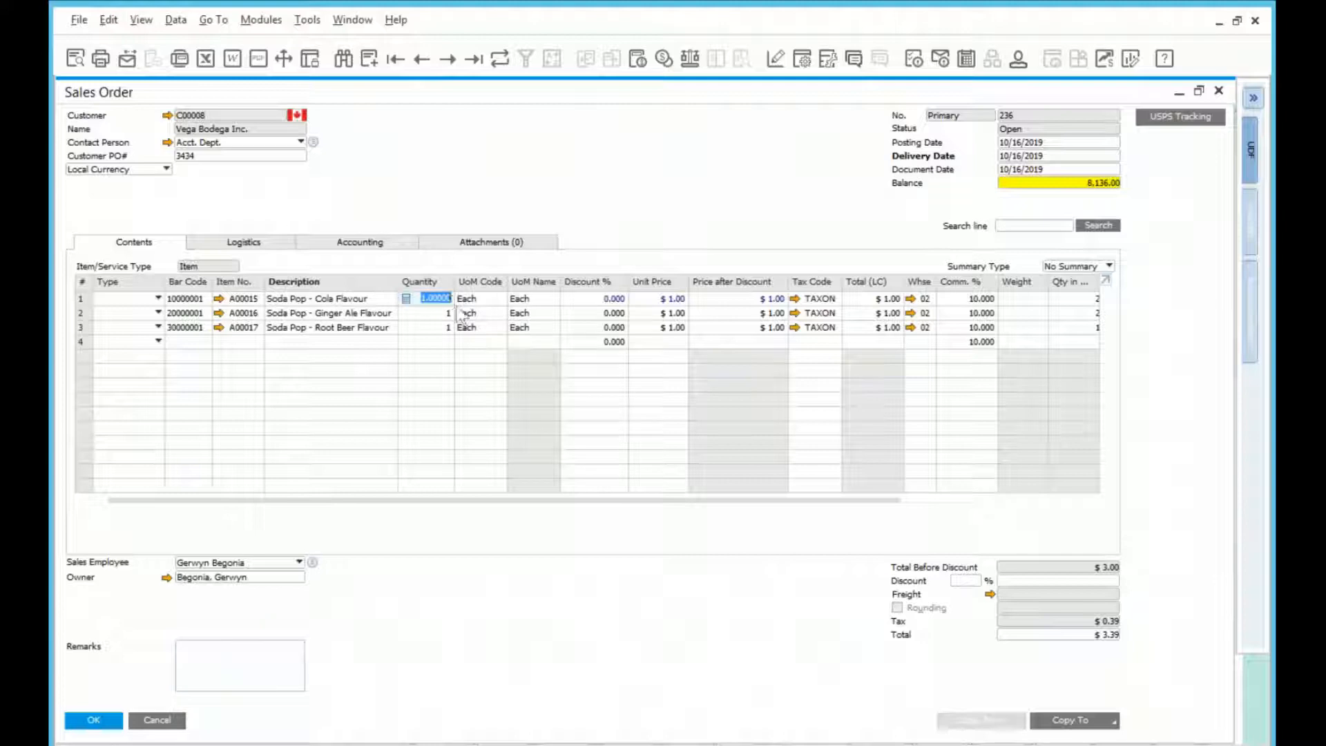
pyautogui.click(422, 60)
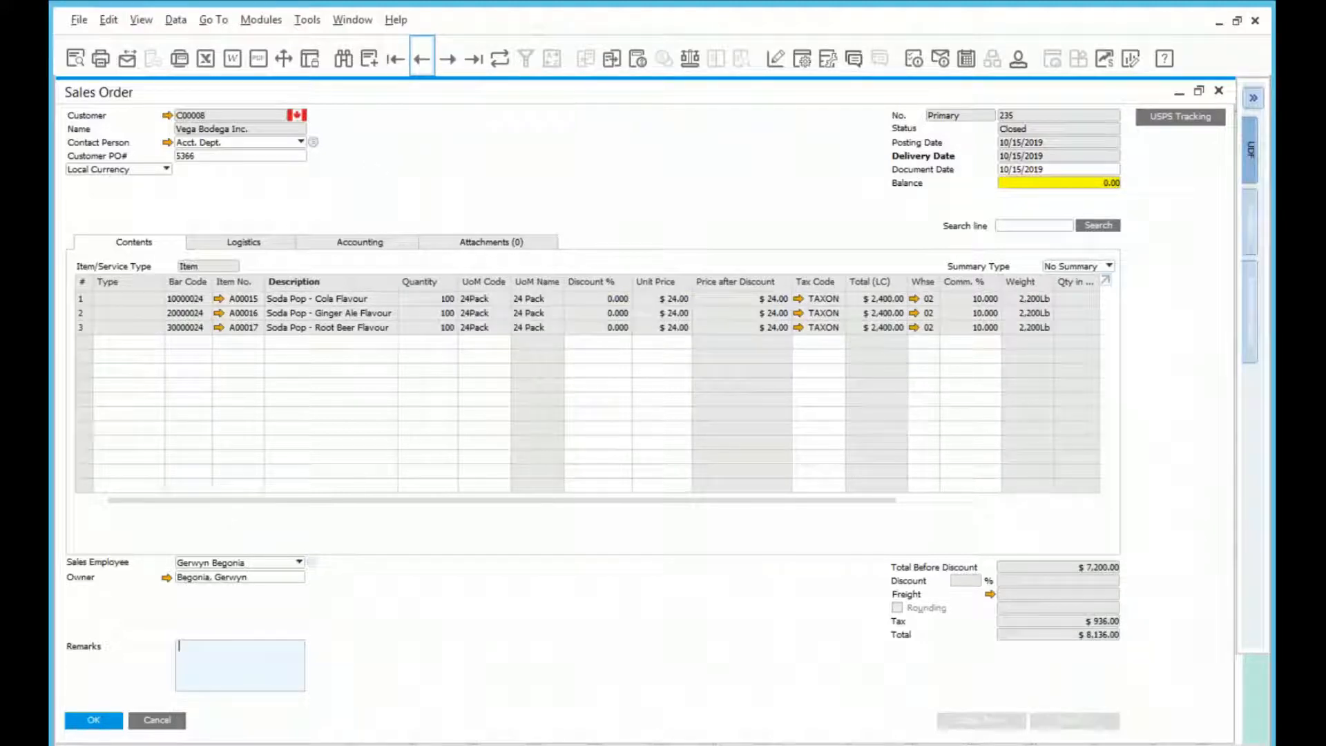
pyautogui.click(443, 302)
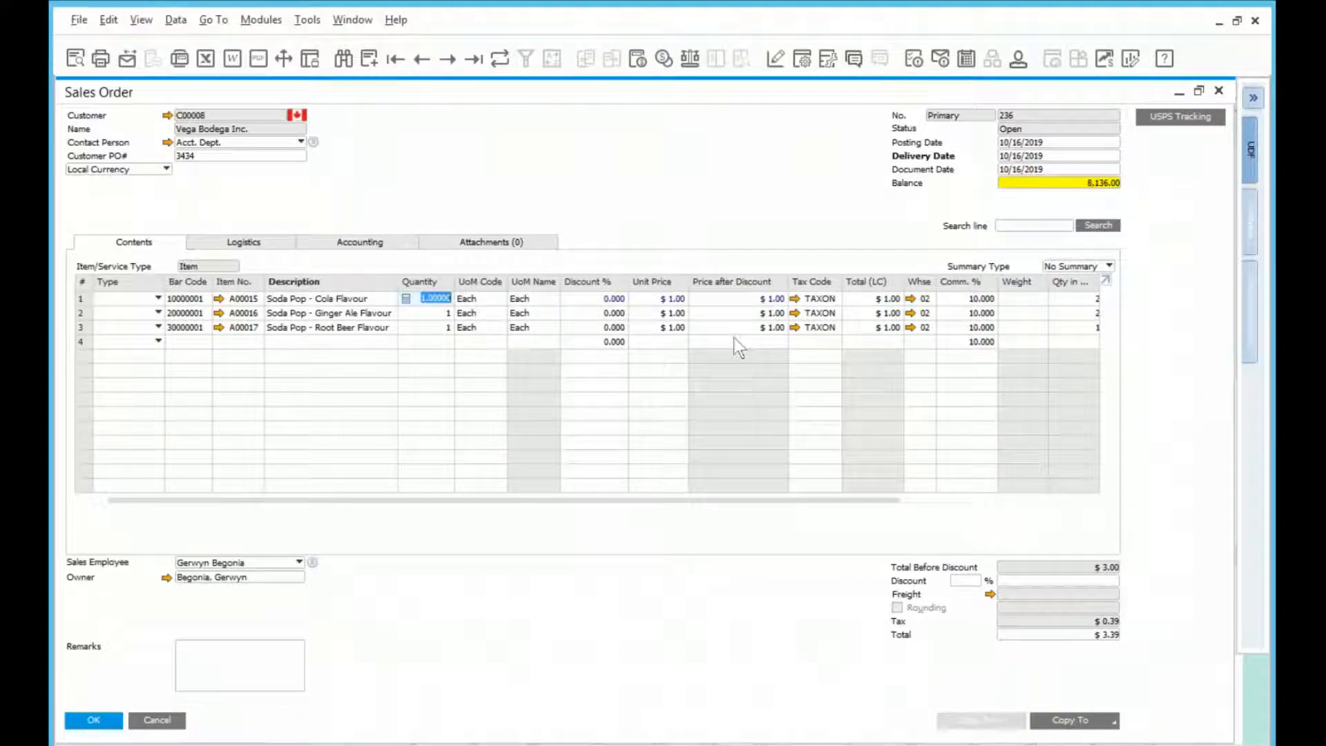
# Set the unit of measure to 24Pack on the Cola, Ginger Ale and Root Beer lines of the sales order.
pyautogui.click(503, 302)
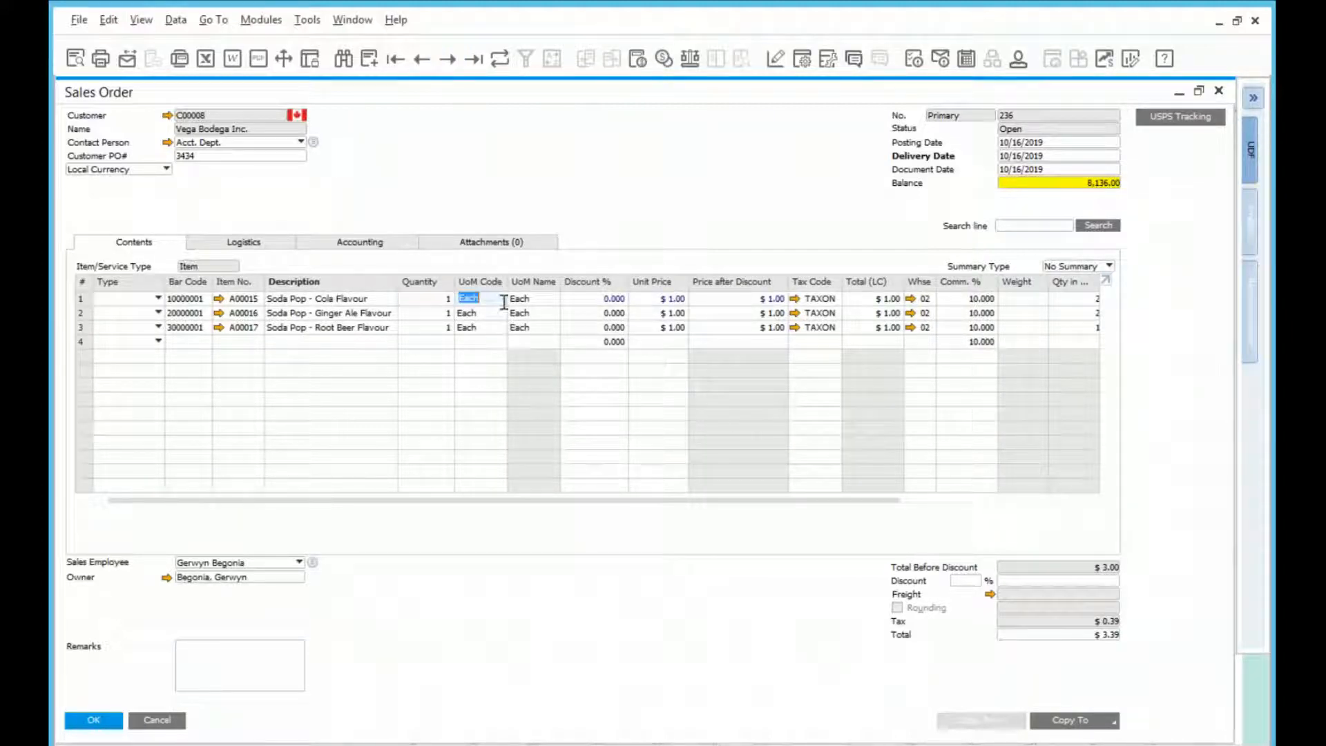
pyautogui.press('BackSpace')
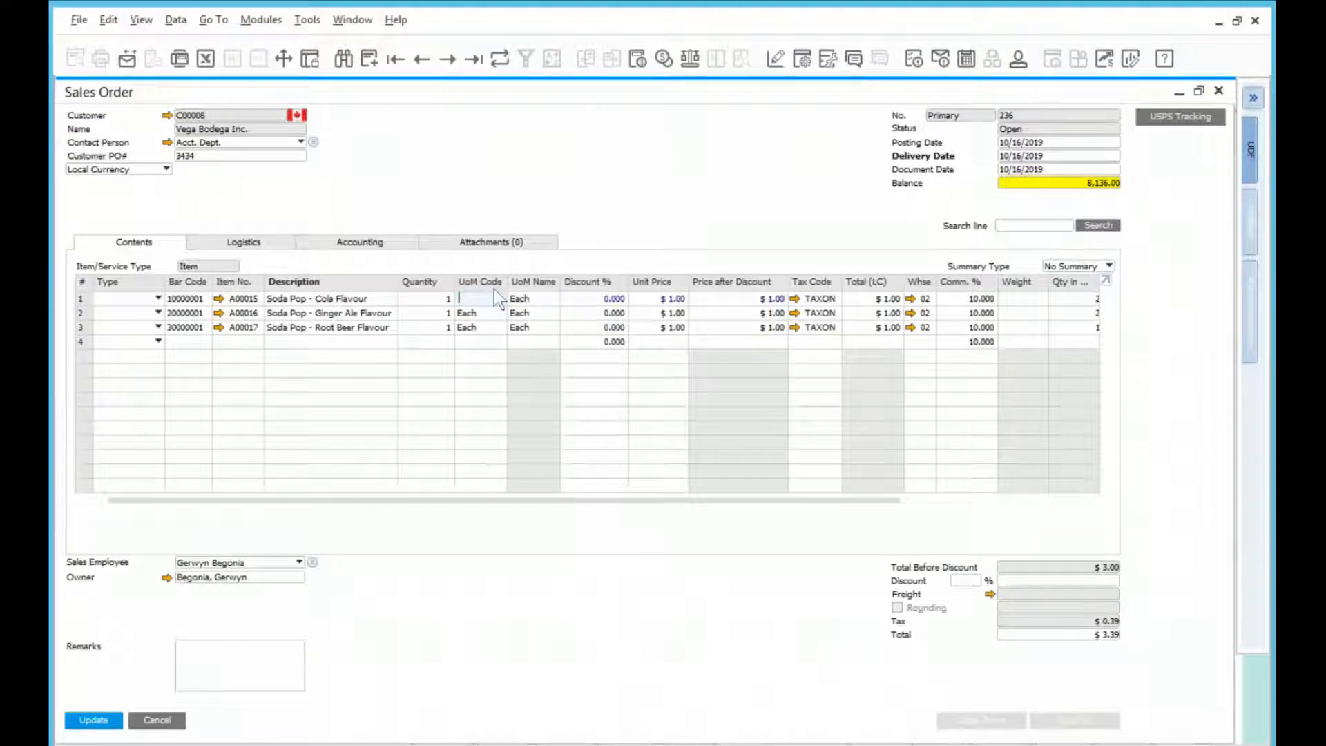
pyautogui.press('Tab')
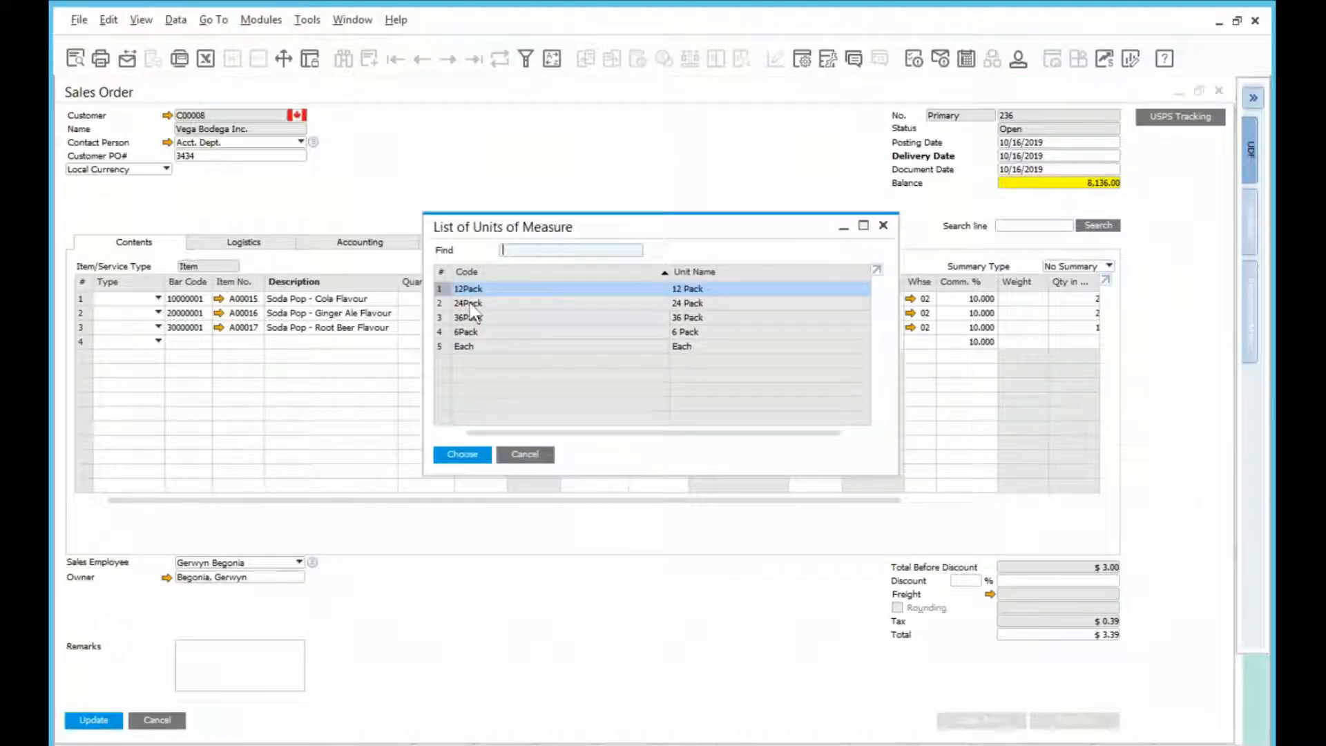
pyautogui.doubleClick(470, 304)
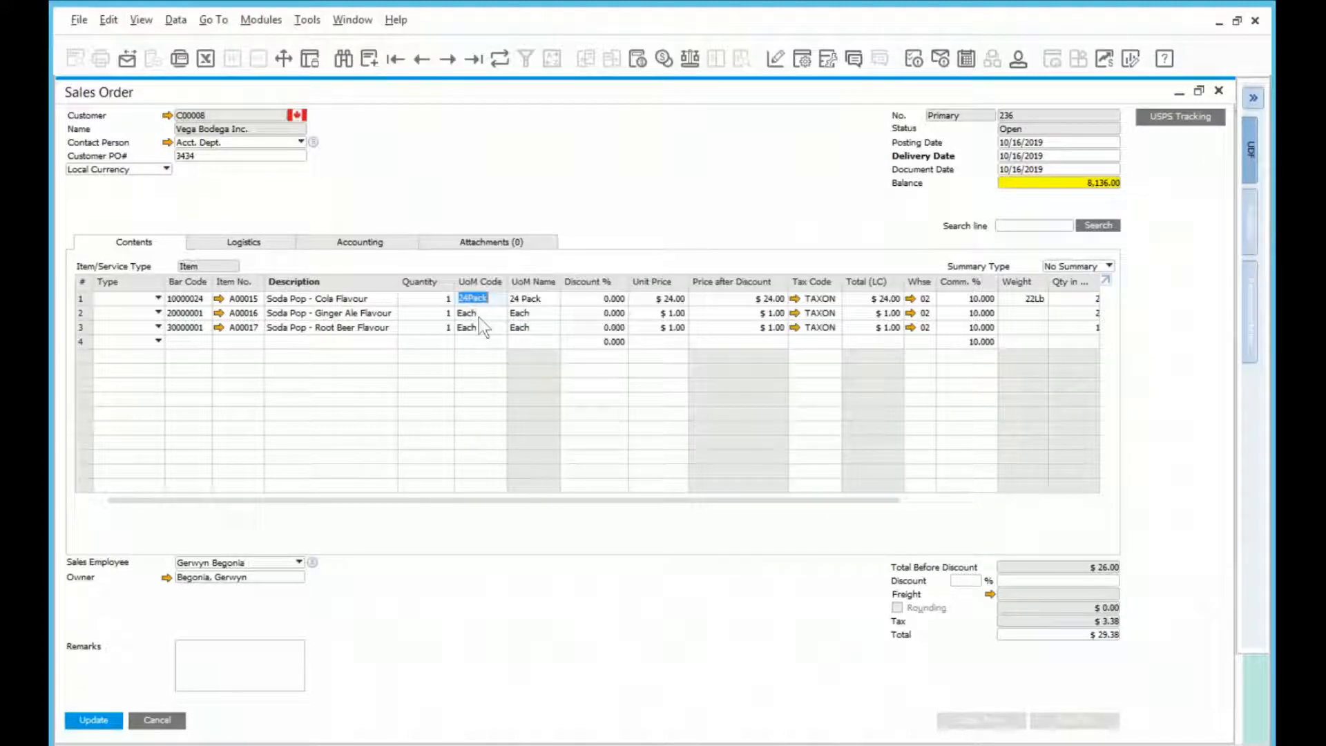
pyautogui.click(480, 315)
pyautogui.press('BackSpace')
pyautogui.press('Tab')
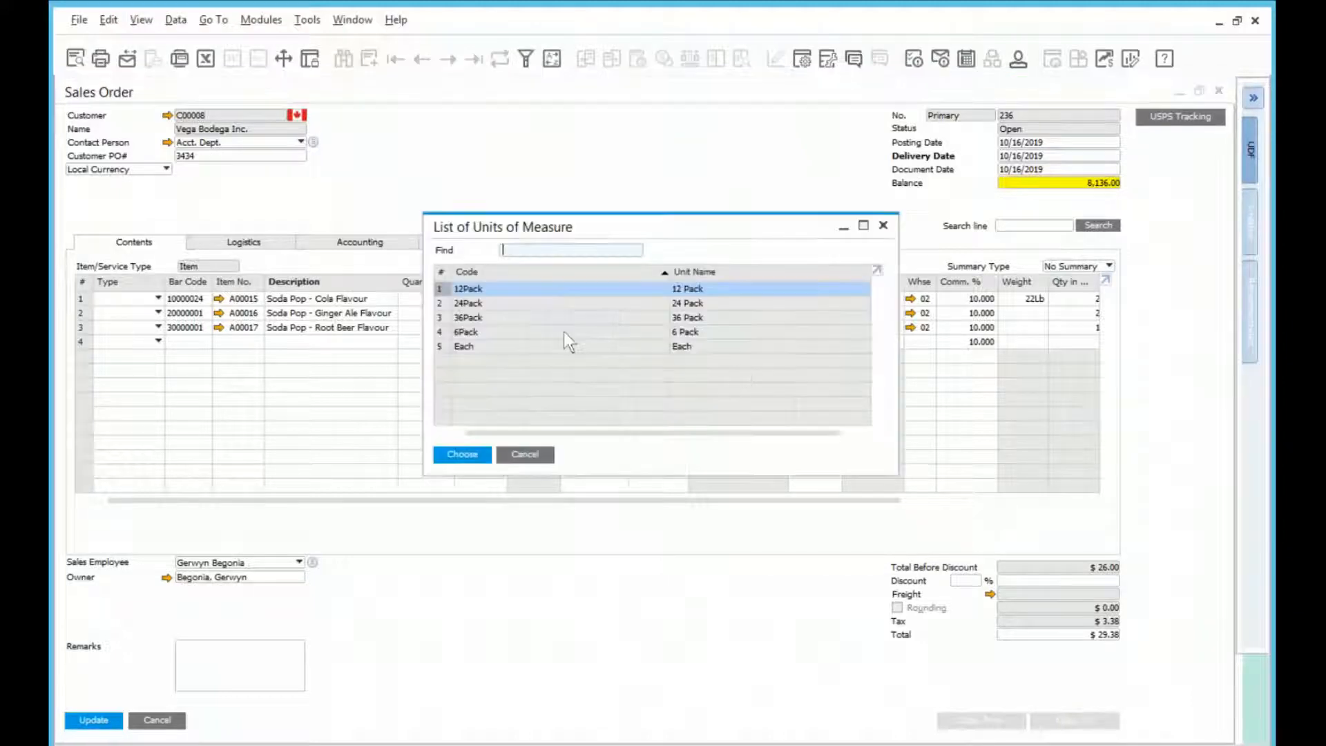
pyautogui.doubleClick(495, 302)
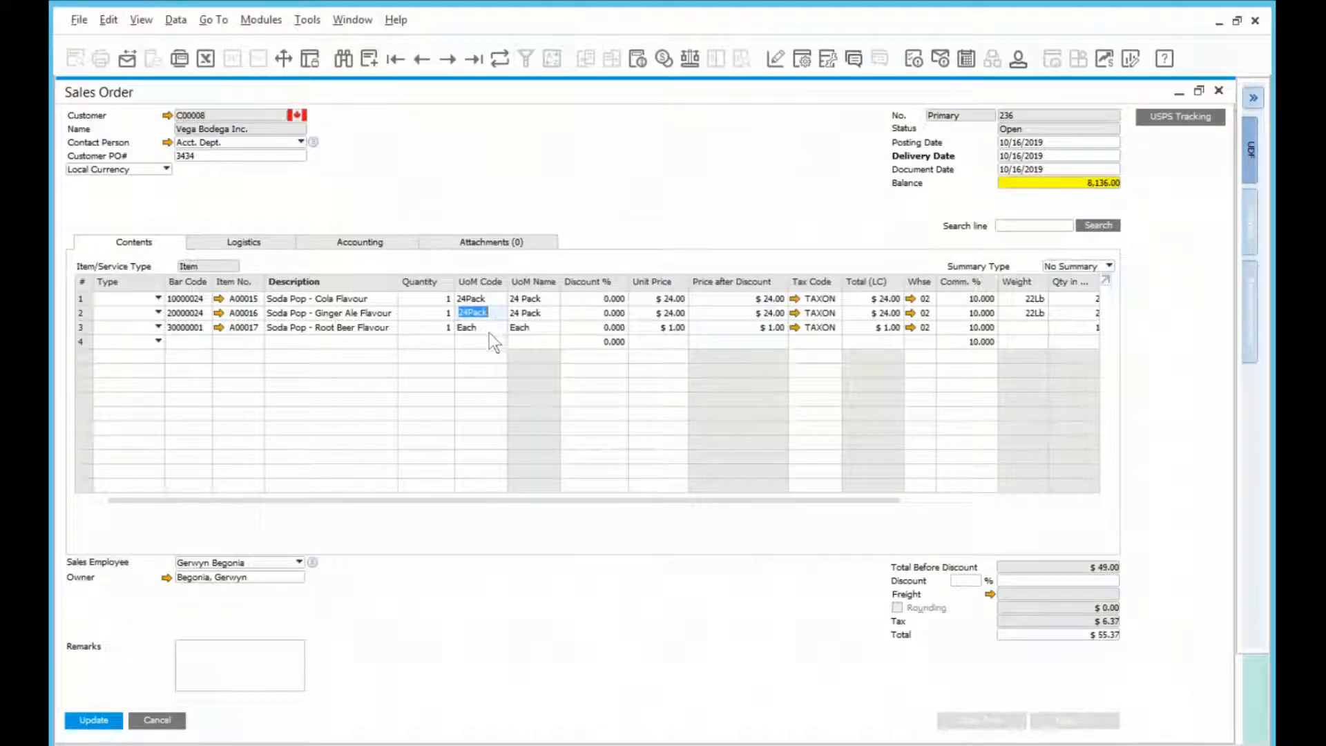
pyautogui.press('BackSpace')
pyautogui.press('Tab')
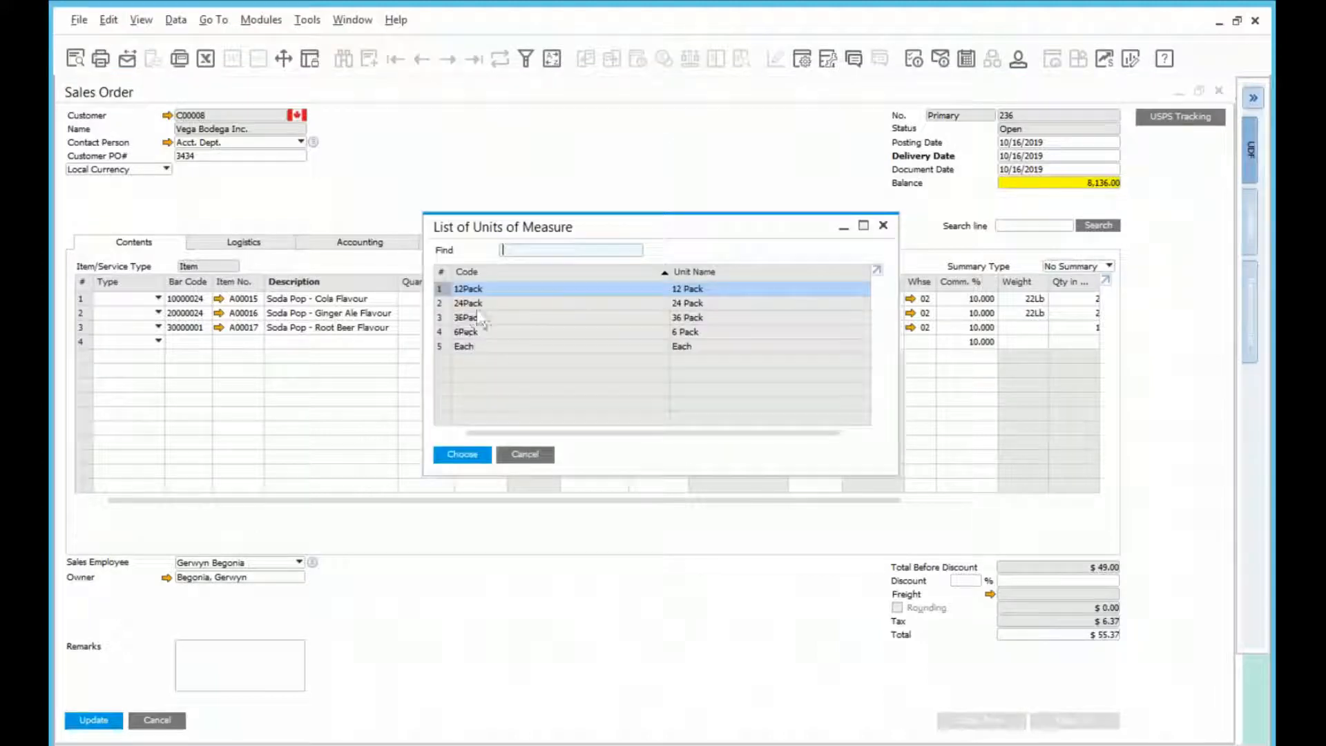
pyautogui.doubleClick(479, 305)
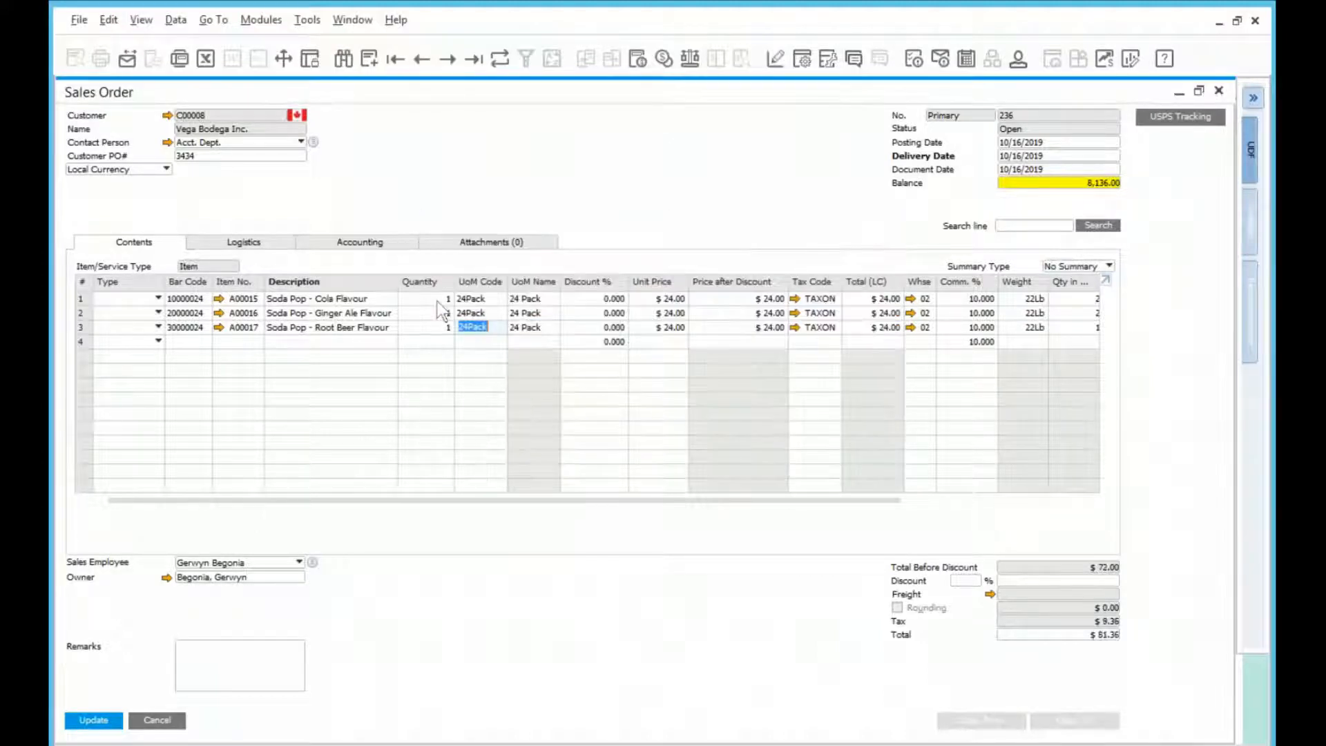
# Set the quantity to 100 on each of the three Soda Pop order lines.
pyautogui.write('100')
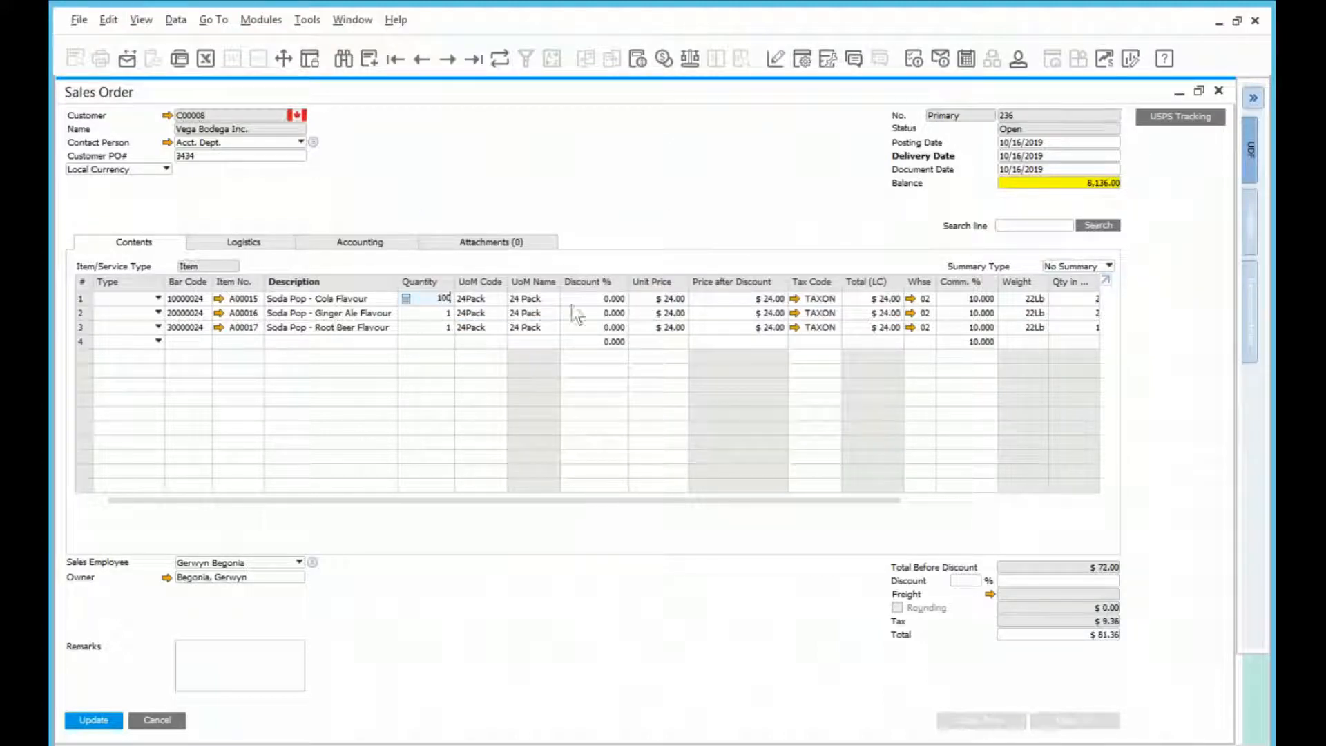
pyautogui.press('Down')
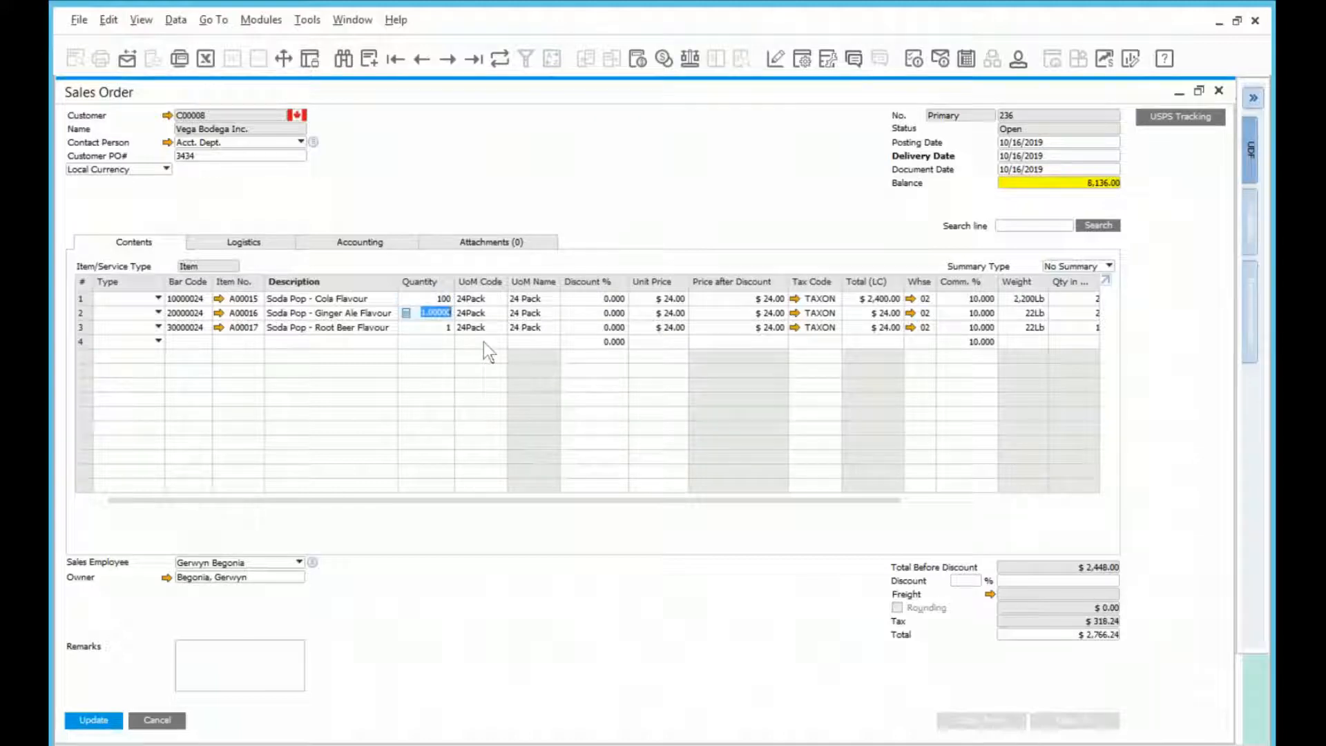
pyautogui.write('100')
pyautogui.press('Tab')
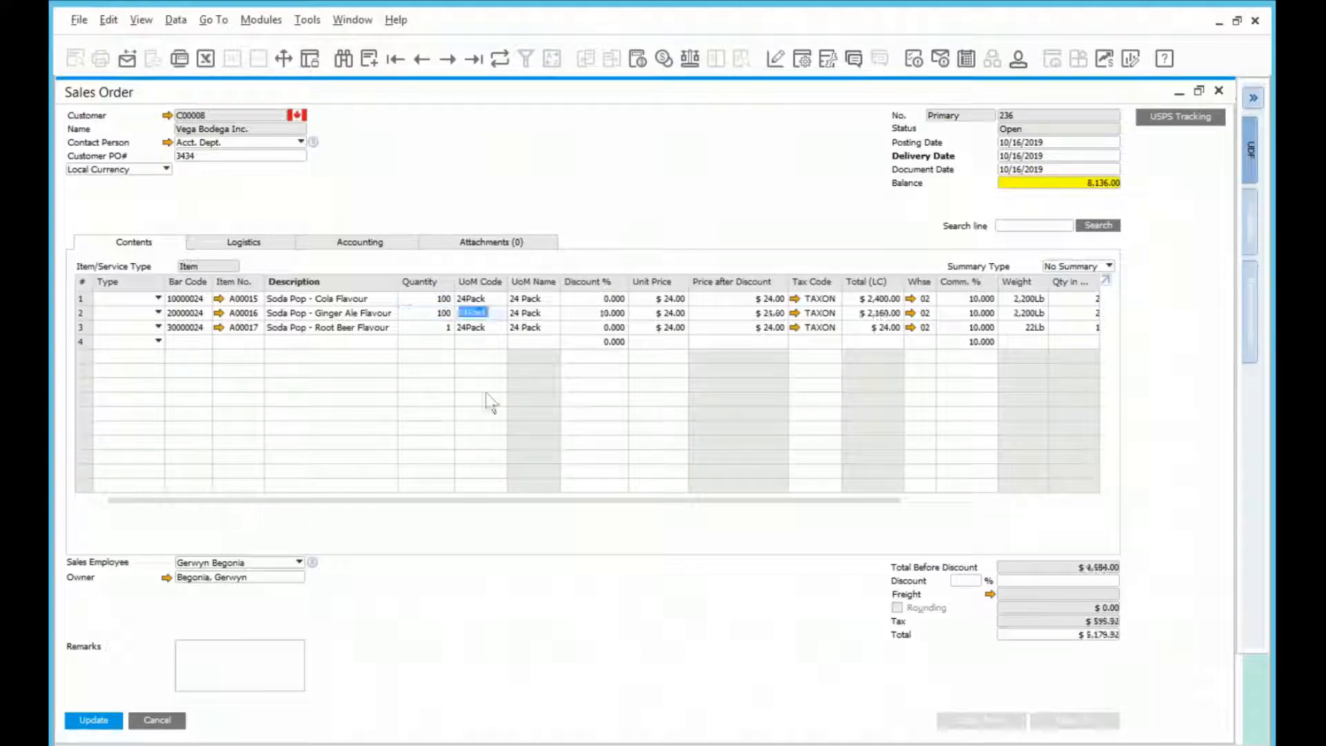
pyautogui.click(434, 331)
pyautogui.write('100')
pyautogui.press('Tab')
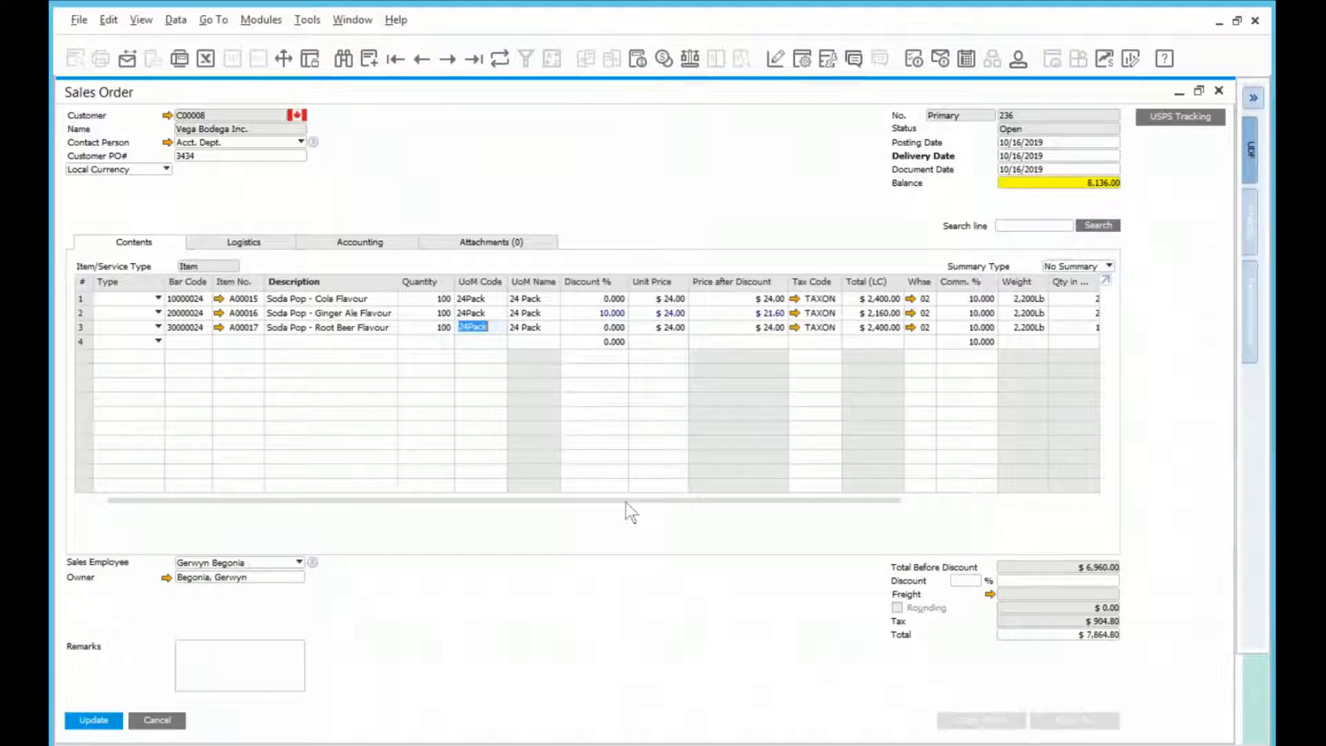
# Review the order lines' weight and warehouse quantity columns, and update the sales order, accepting the unit of measure check.
pyautogui.moveTo(626, 502); pyautogui.dragTo(731, 487)
pyautogui.hscroll(4, 730, 486)
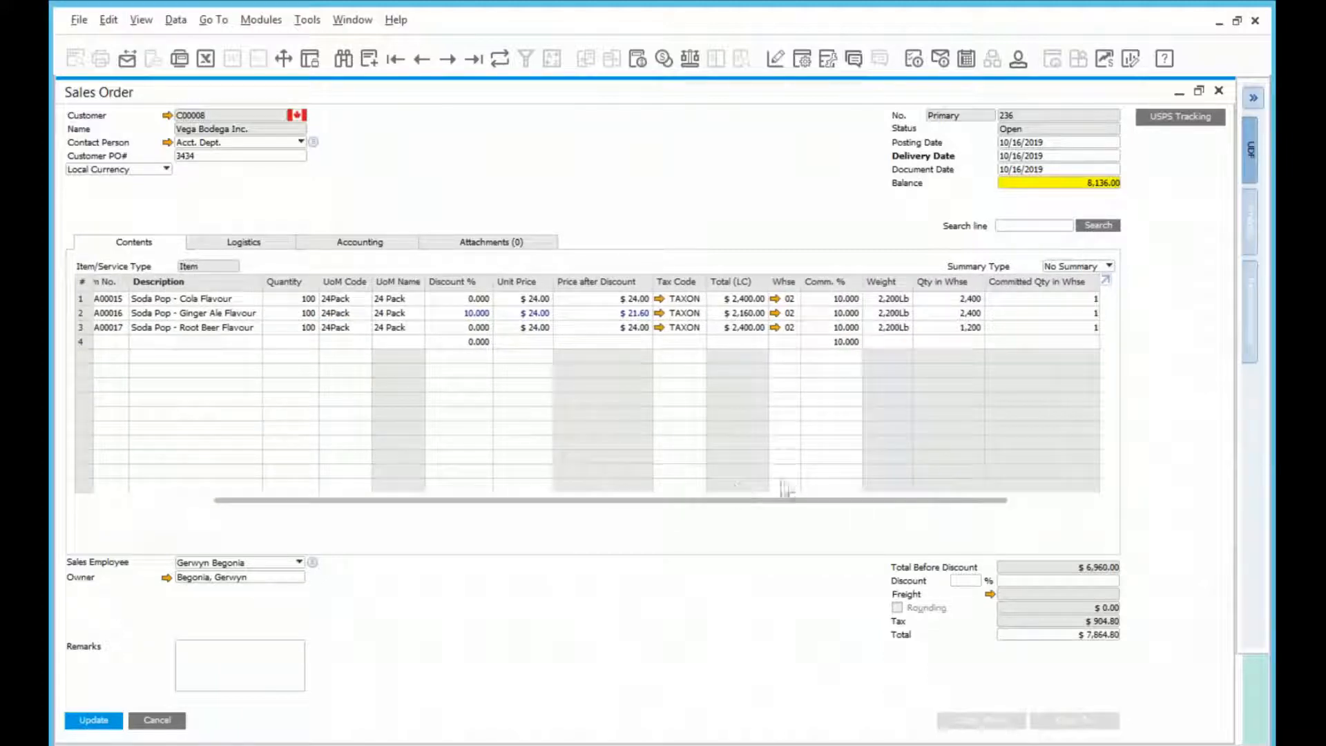
pyautogui.hscroll(-1, 740, 486)
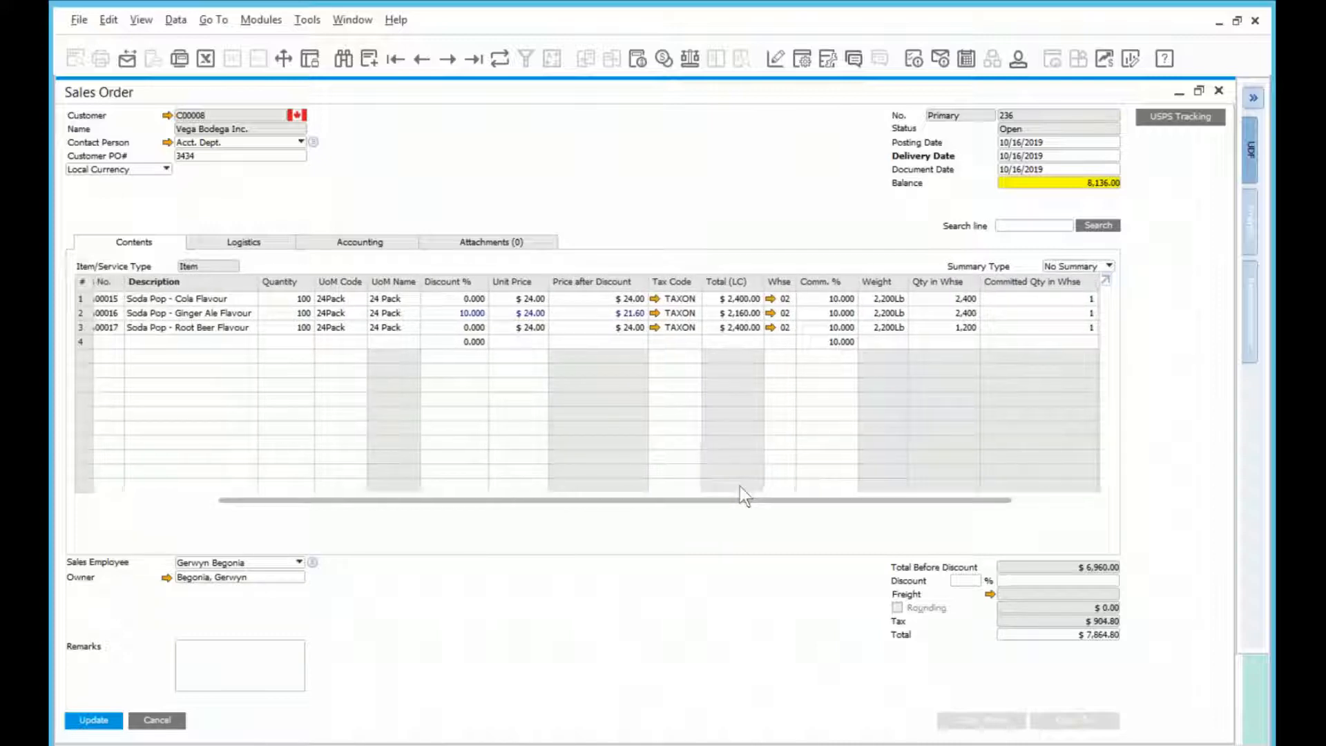
pyautogui.hscroll(-3, 740, 487)
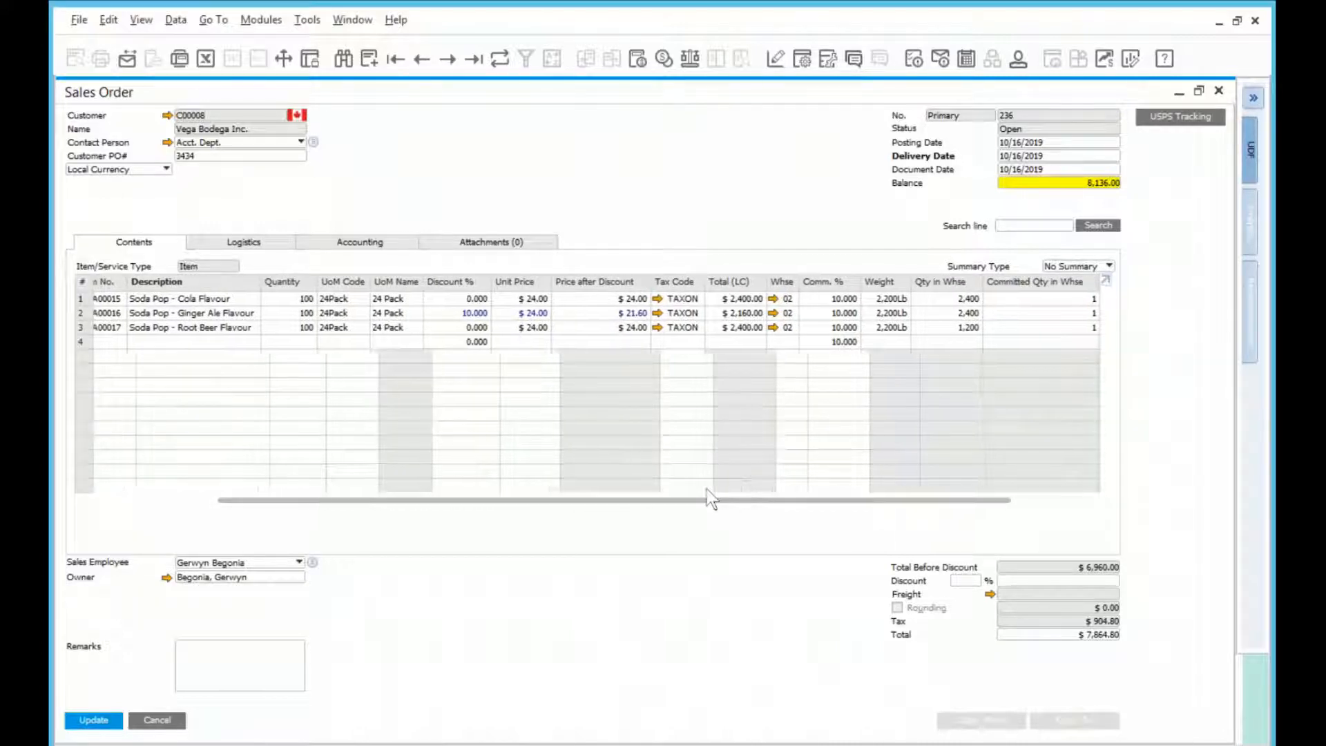
pyautogui.click(103, 728)
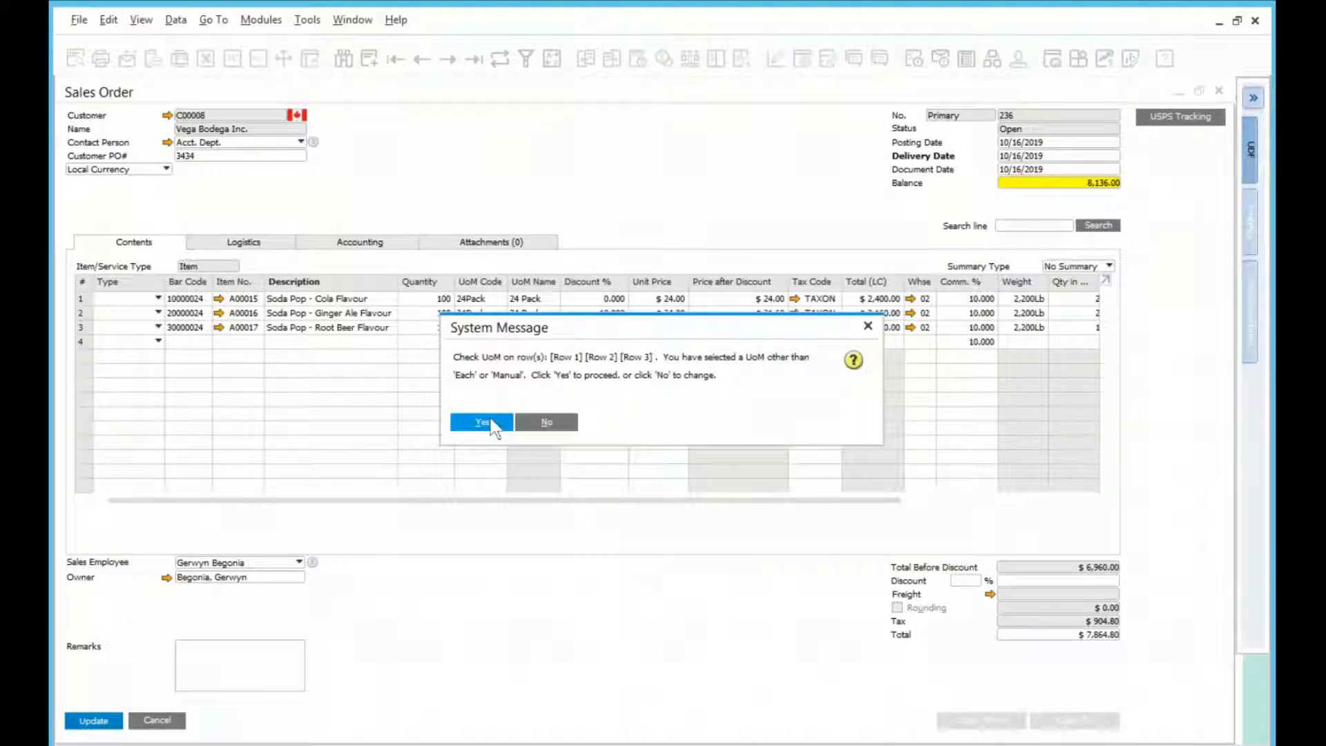
pyautogui.click(493, 423)
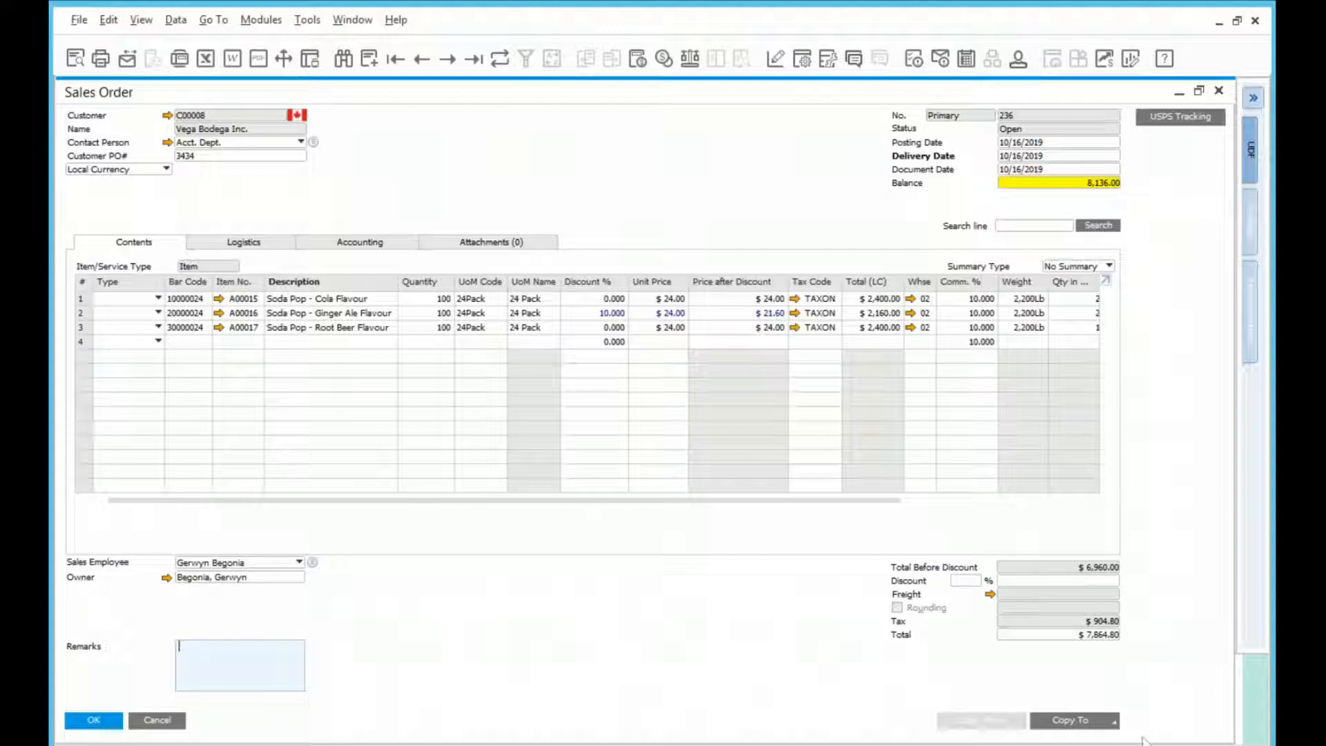
# Copy the sales order to a delivery and open the delivery's packing slip.
pyautogui.click(1062, 722)
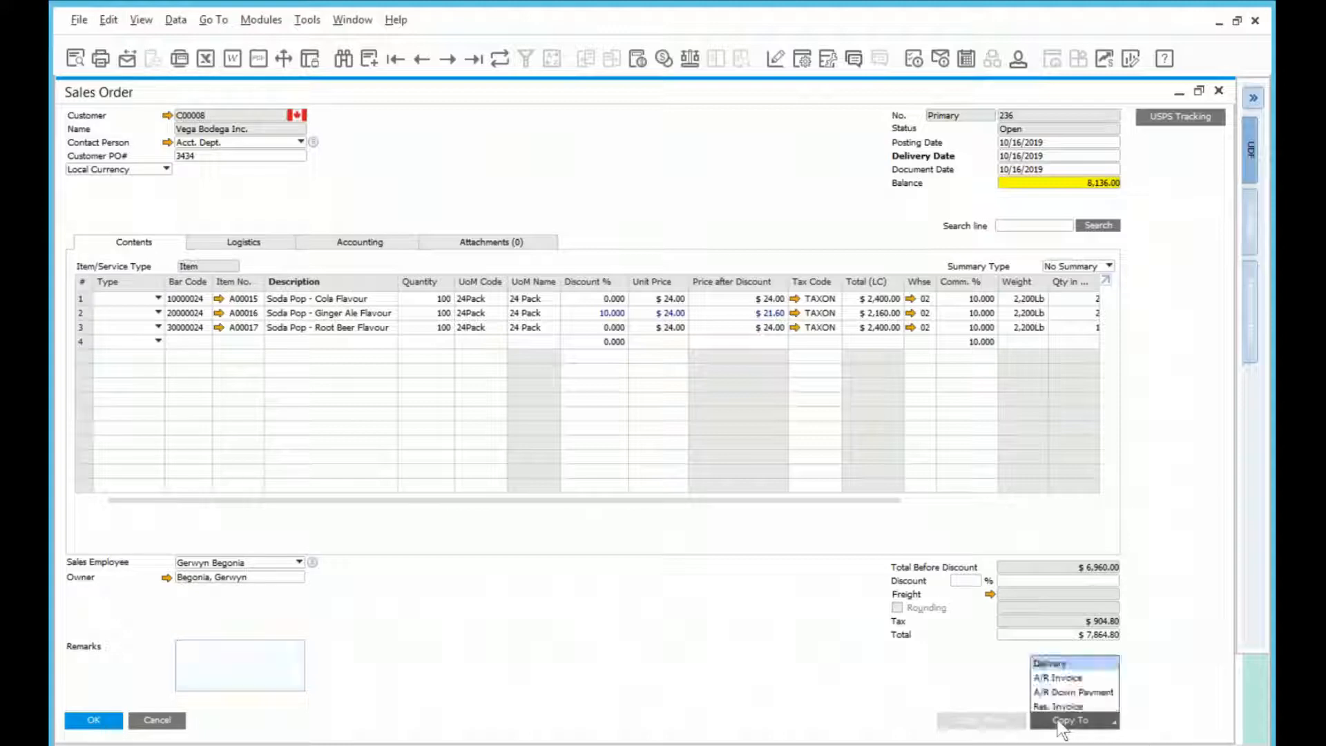
pyautogui.click(1059, 665)
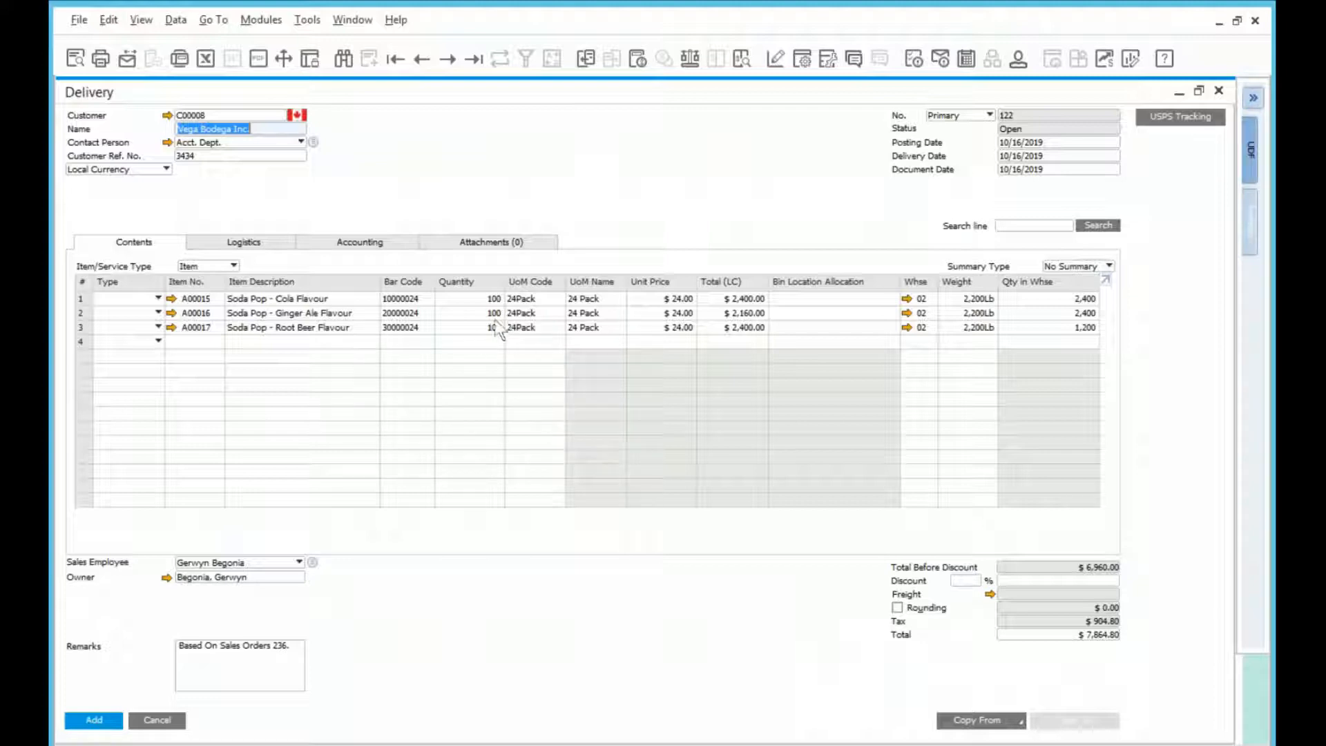
pyautogui.rightClick(483, 536)
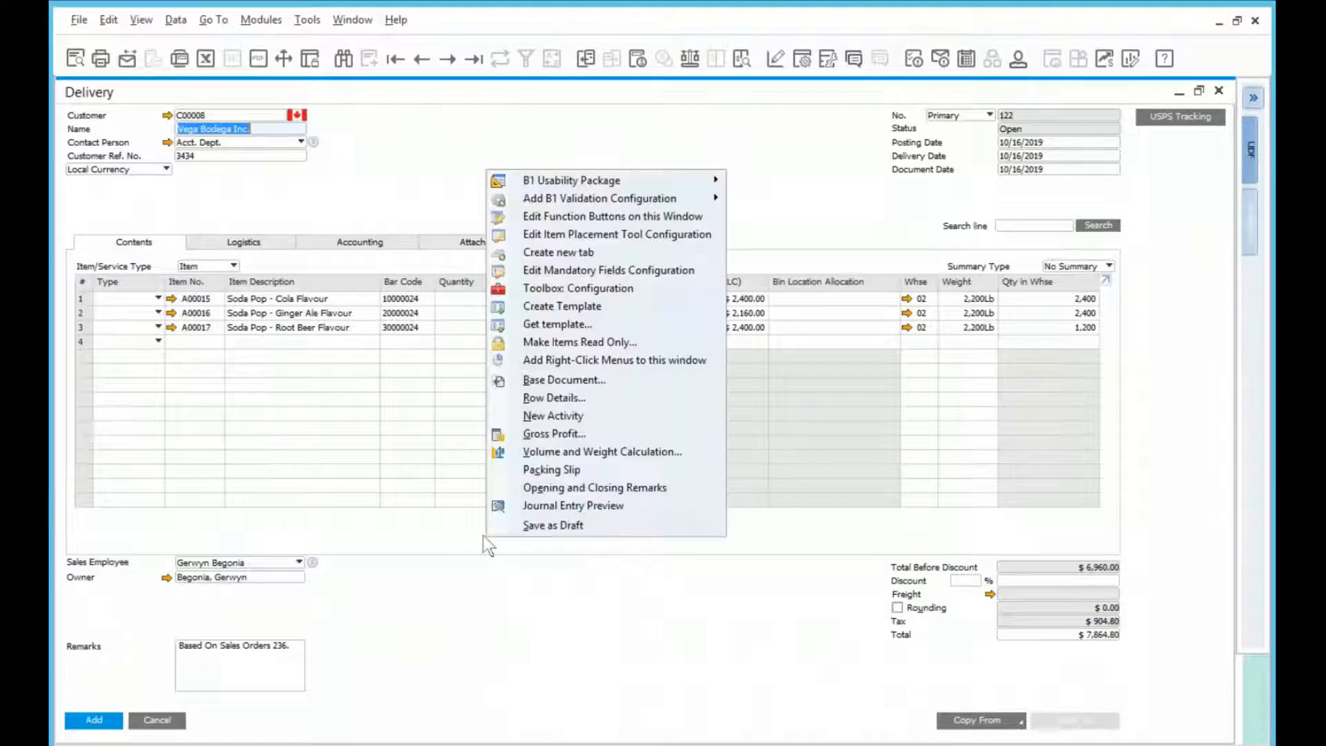
pyautogui.click(545, 470)
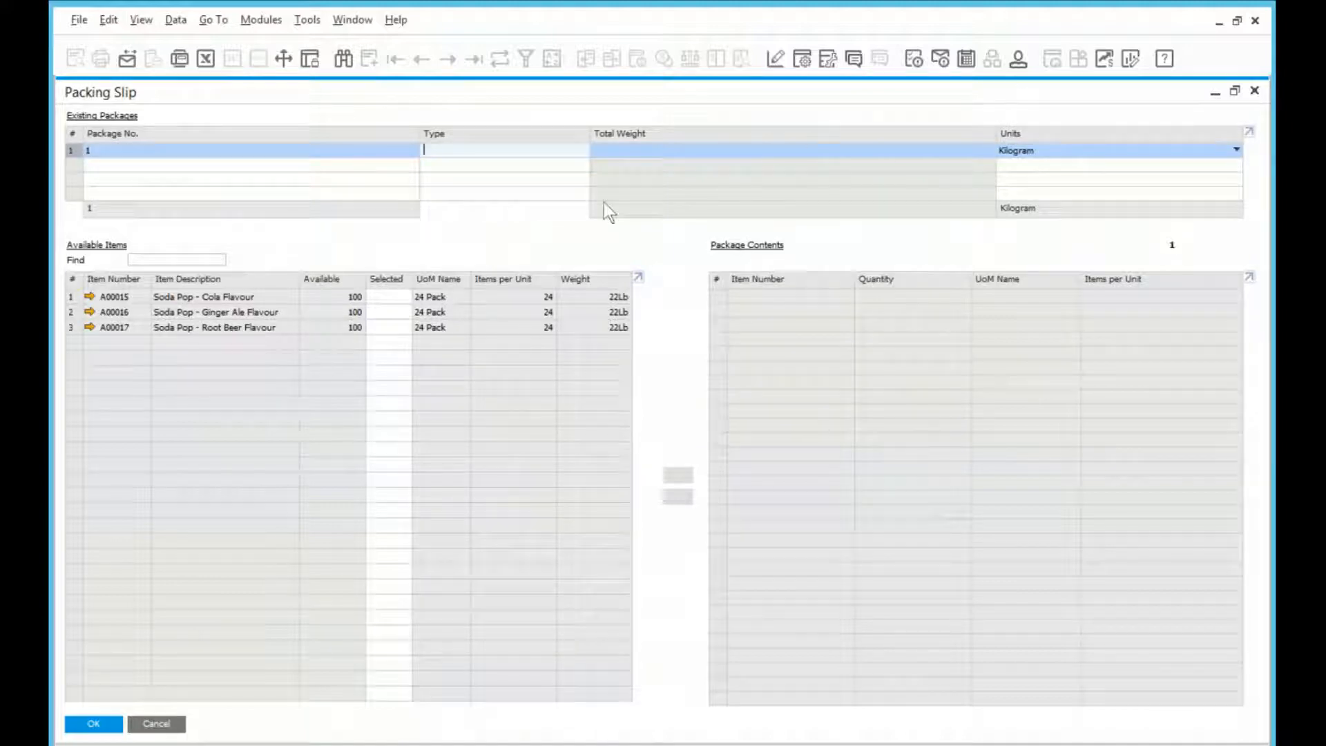
# Set package 1 on the packing slip to type Pallet with its weight units in Pound.
pyautogui.click(448, 148)
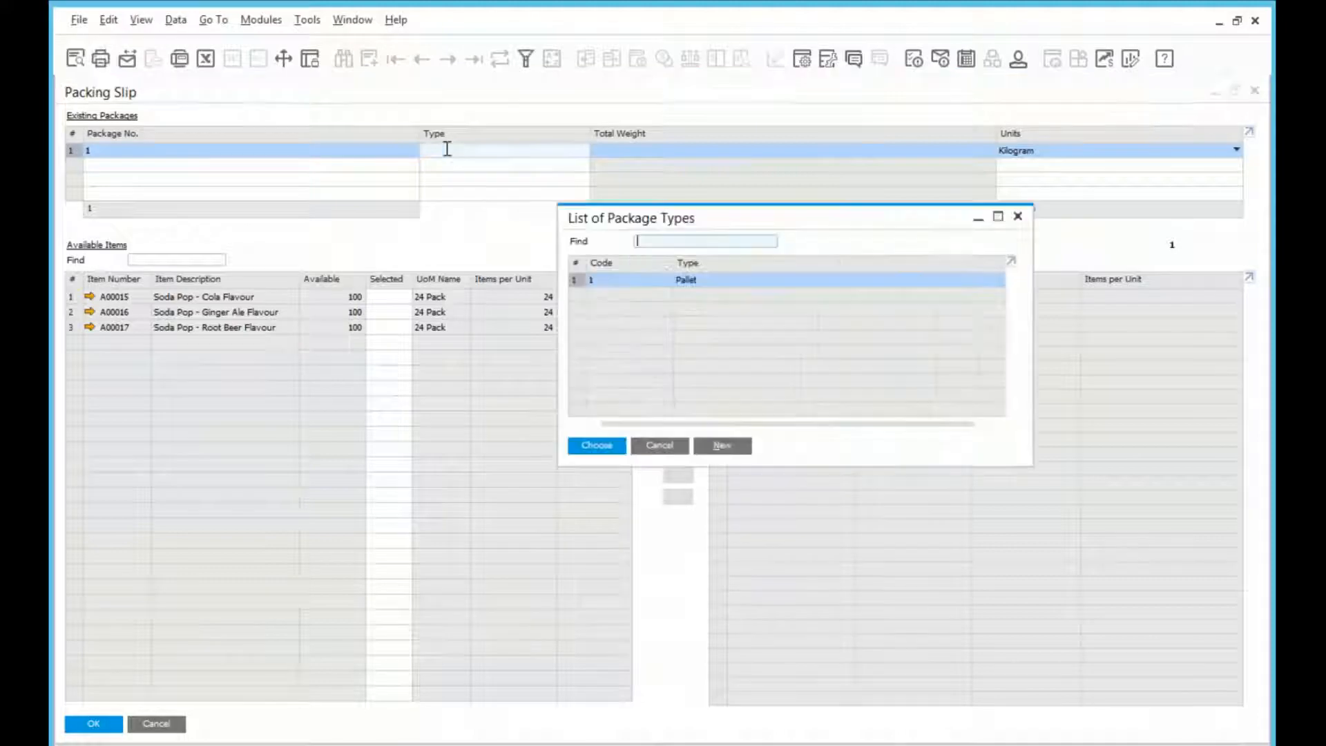
pyautogui.click(668, 449)
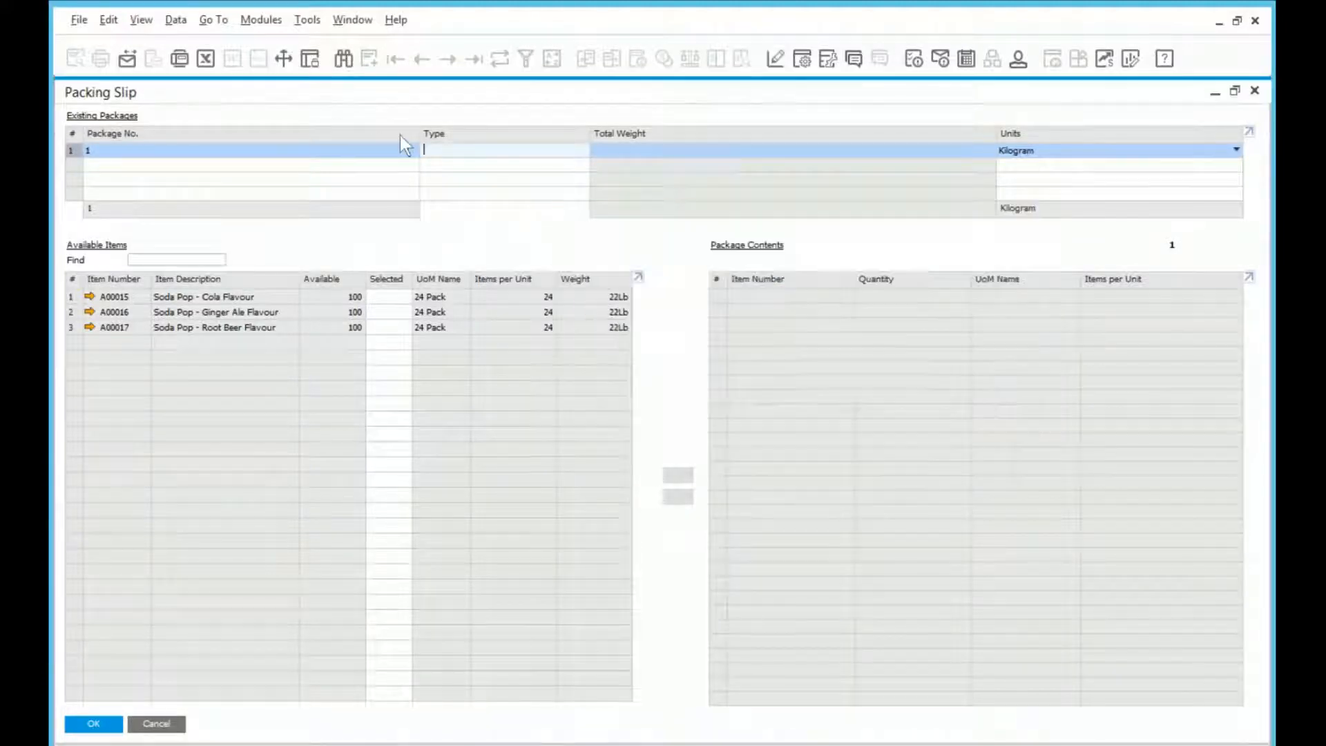
pyautogui.press('Tab')
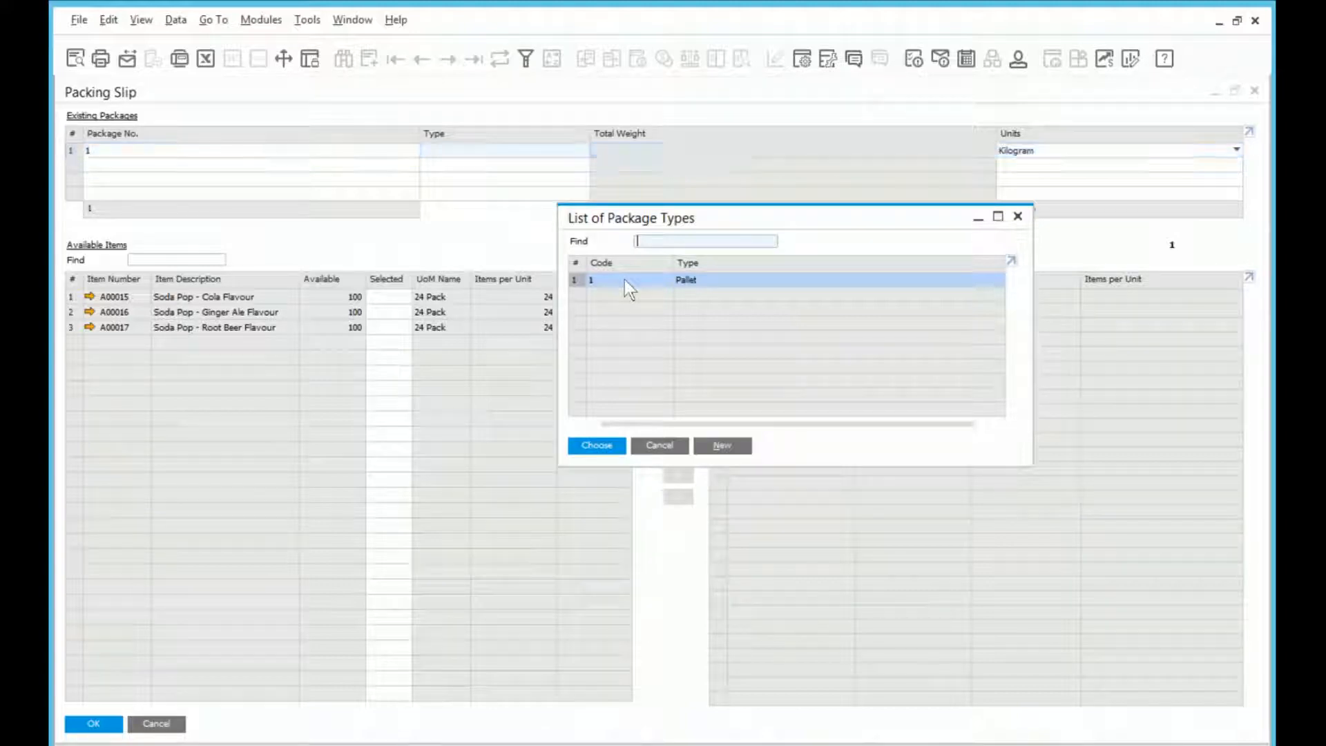
pyautogui.doubleClick(625, 279)
pyautogui.click(1023, 150)
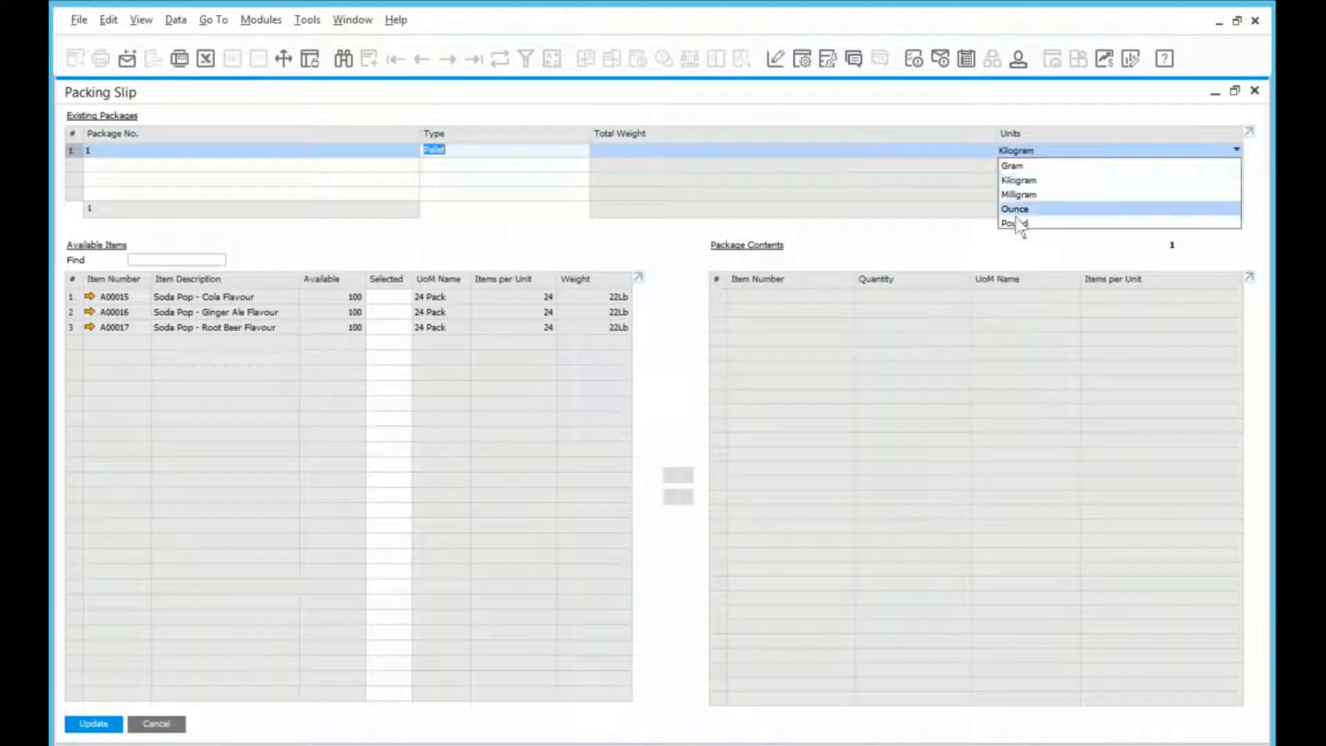
pyautogui.click(1016, 220)
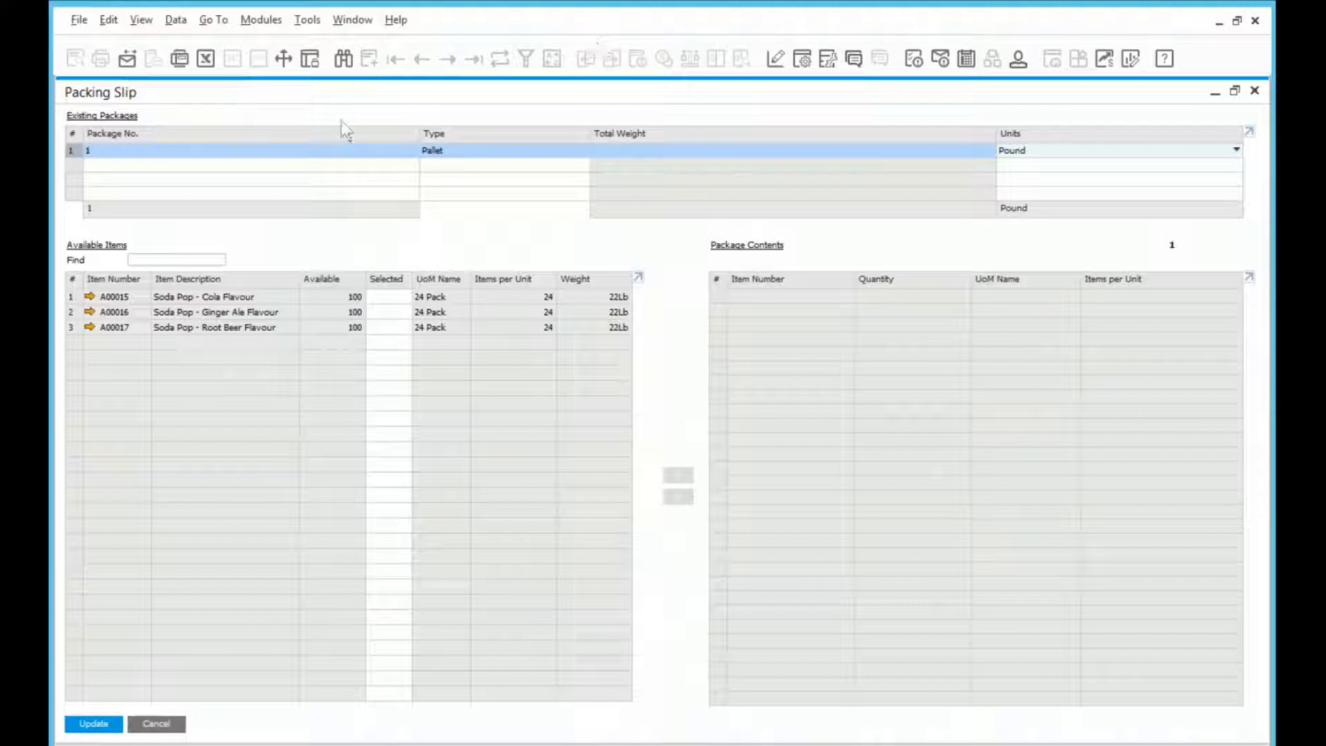
# Pack all 100 of the Soda Pop - Cola Flavour 24 Packs into package 1 and update the packing slip.
pyautogui.click(70, 296)
pyautogui.click(73, 312)
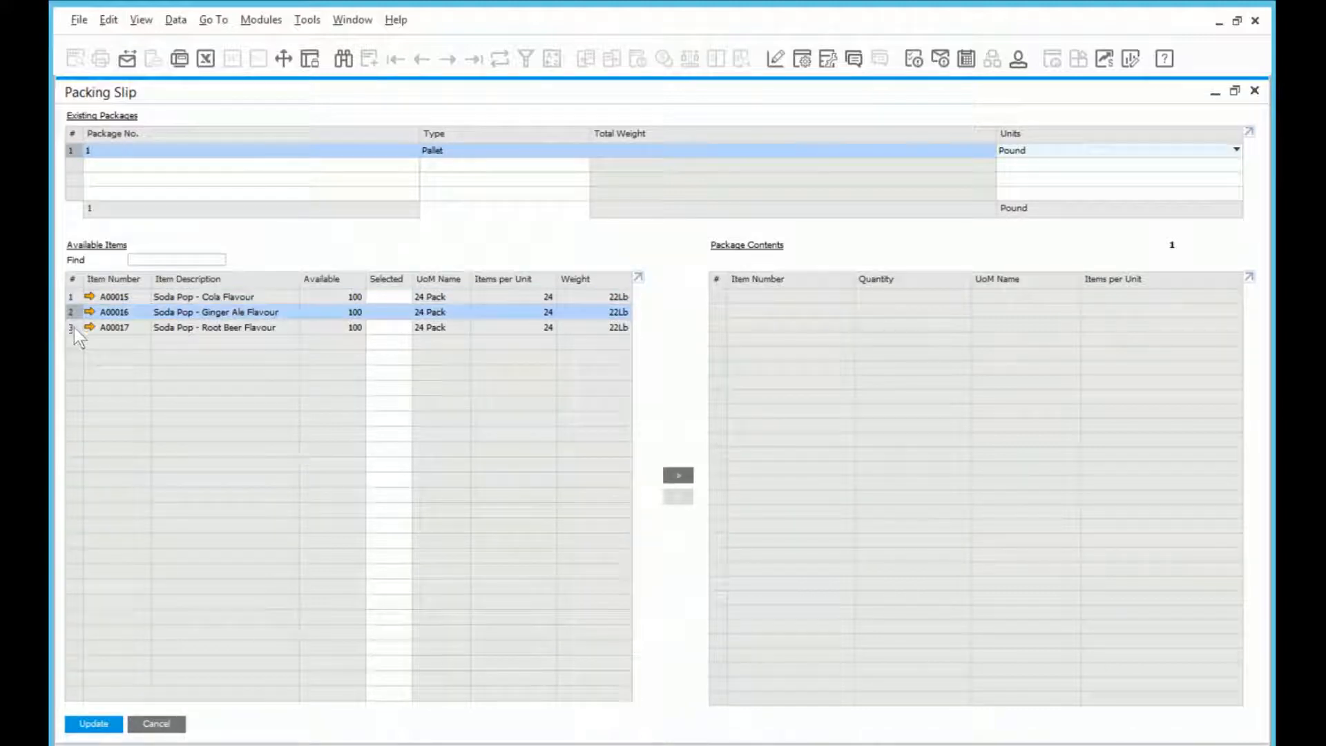
pyautogui.click(73, 328)
pyautogui.click(72, 296)
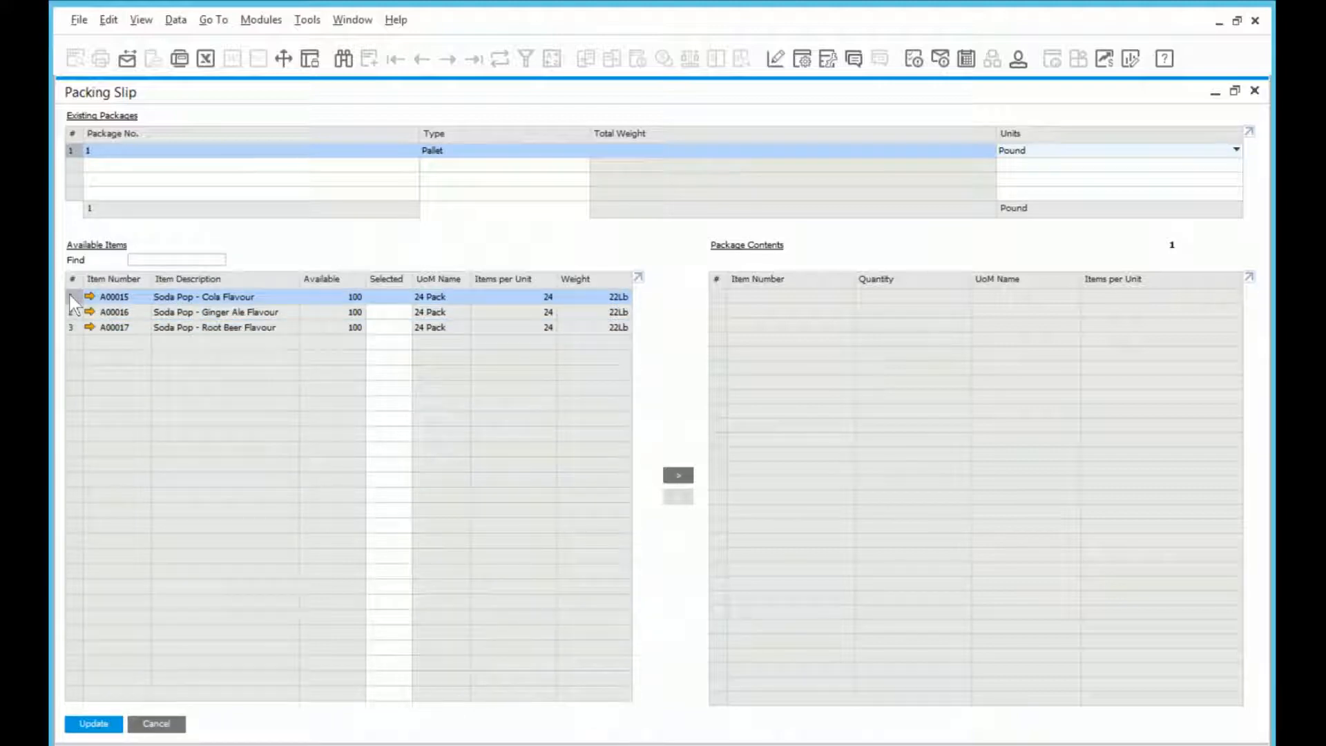
pyautogui.click(405, 295)
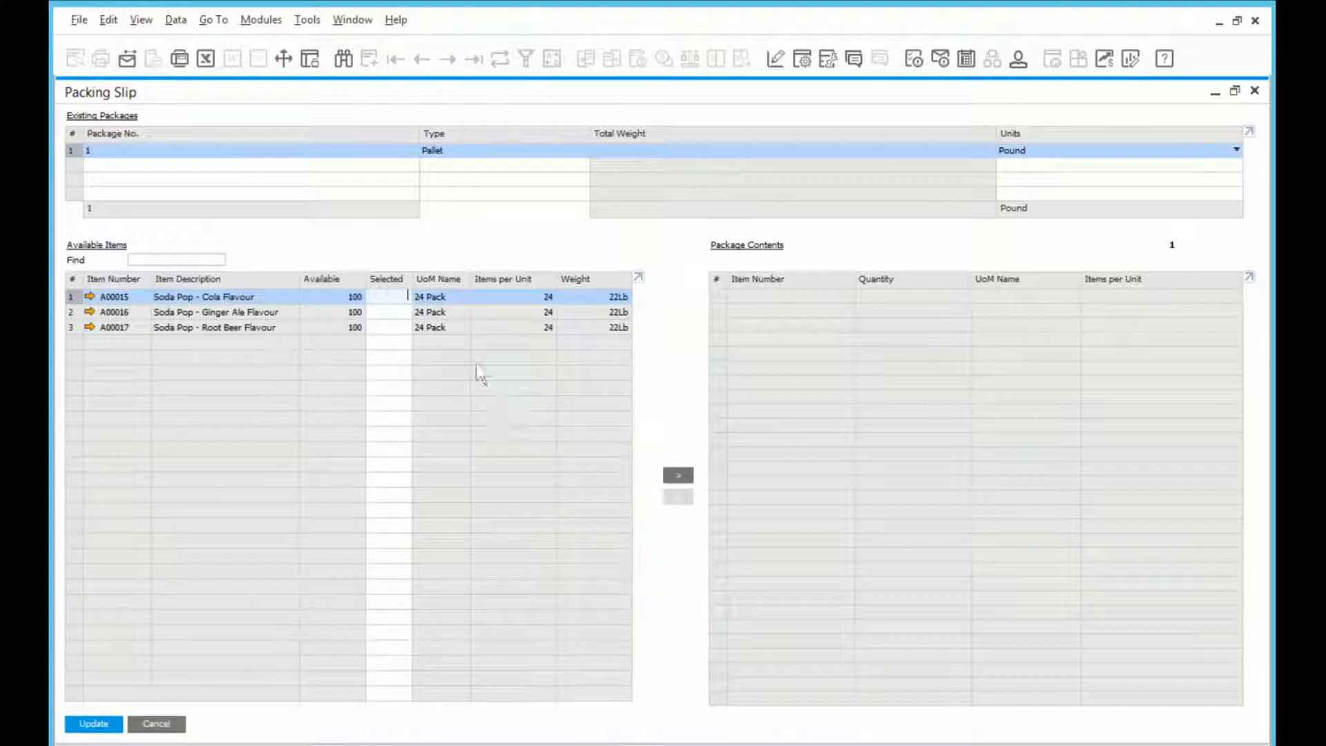
pyautogui.write('100')
pyautogui.press('BackSpace')
pyautogui.press('BackSpace')
pyautogui.write('50')
pyautogui.press('BackSpace')
pyautogui.press('BackSpace')
pyautogui.click(679, 475)
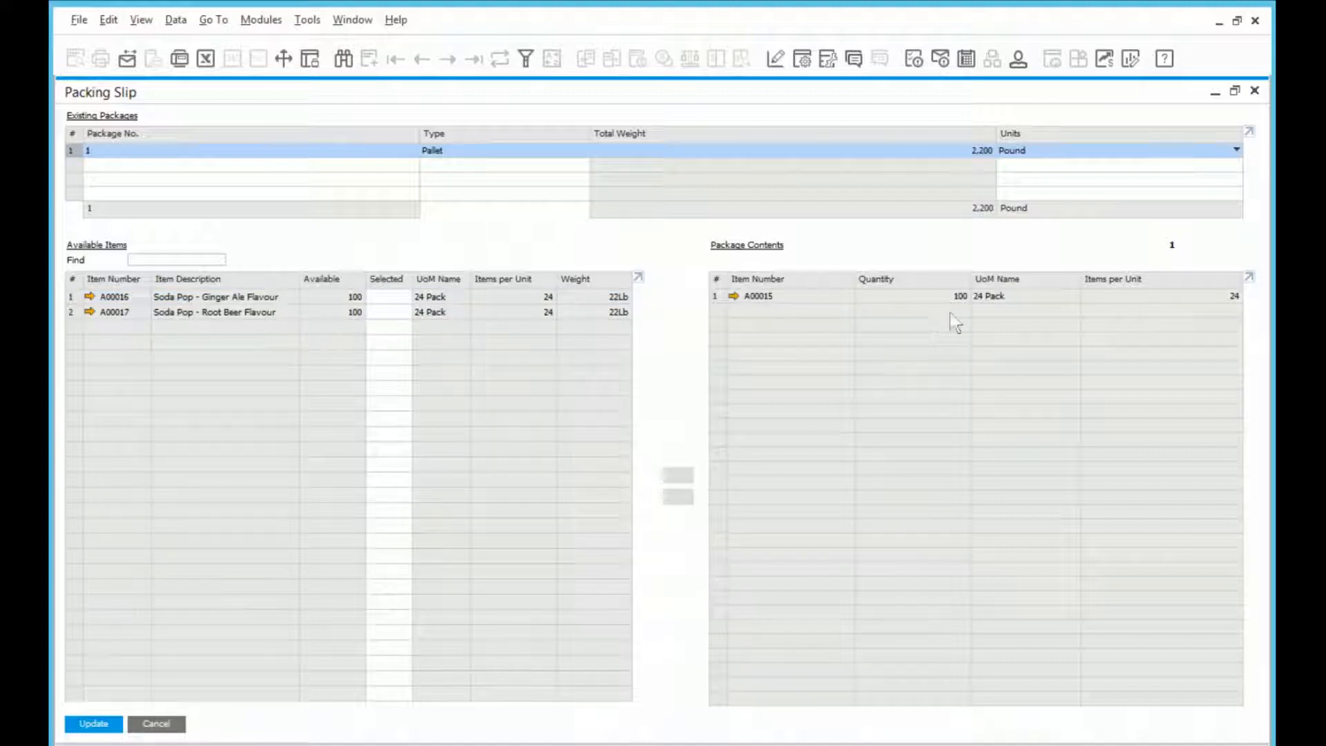
pyautogui.click(90, 725)
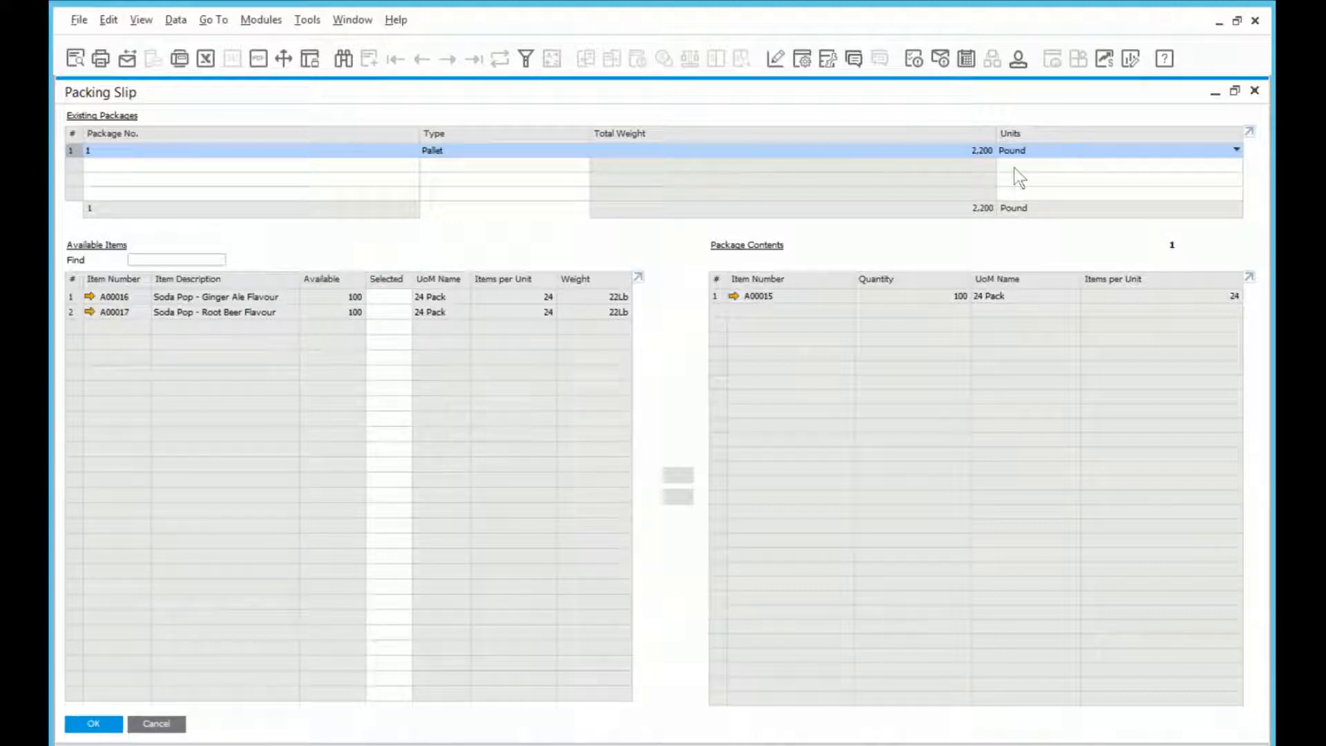
# Add a second package to the packing slip with type Pallet and weight units in Pound.
pyautogui.click(484, 149)
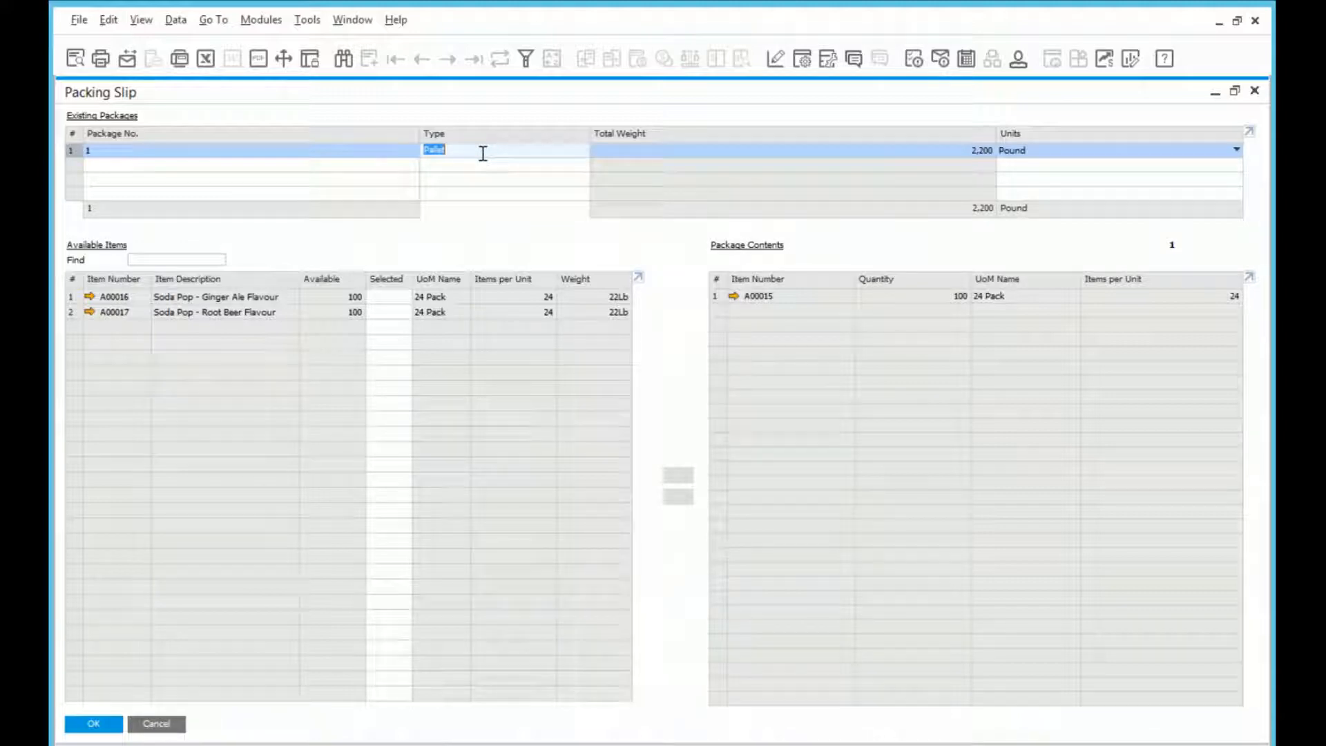
pyautogui.rightClick(484, 152)
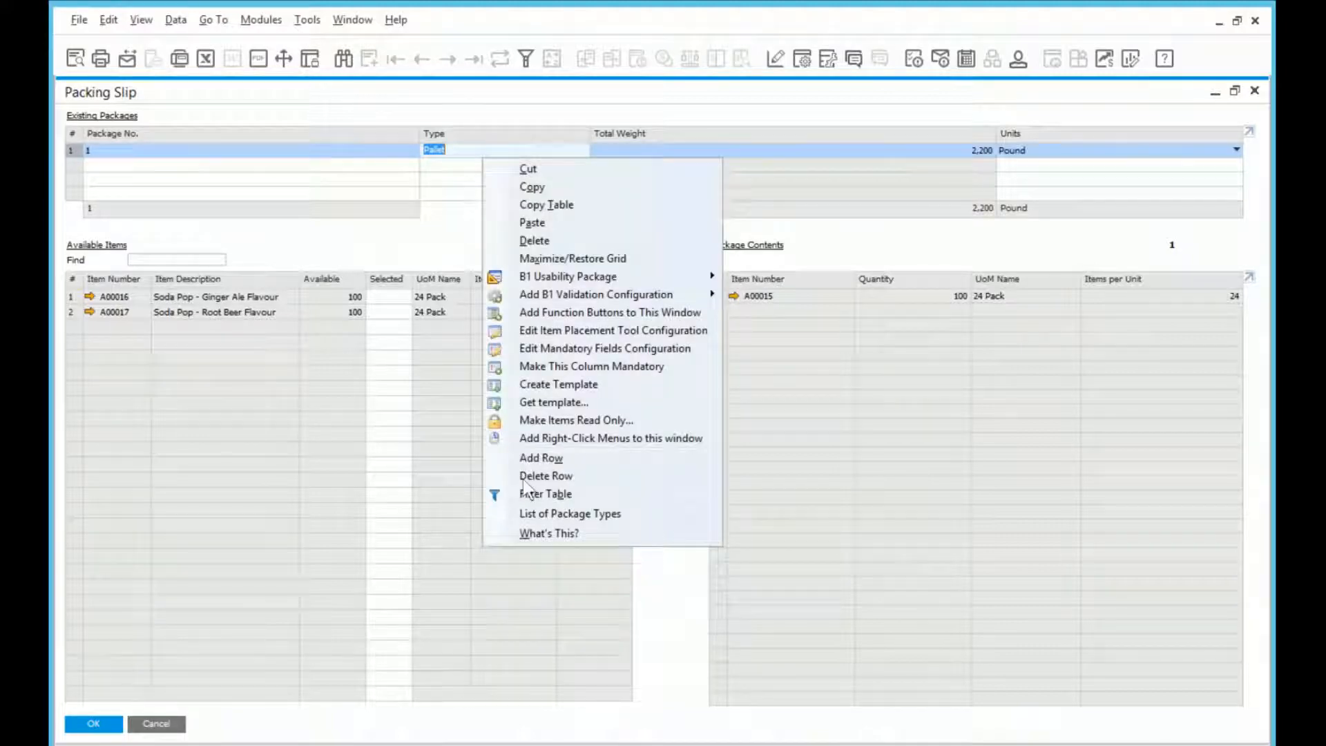
pyautogui.click(530, 460)
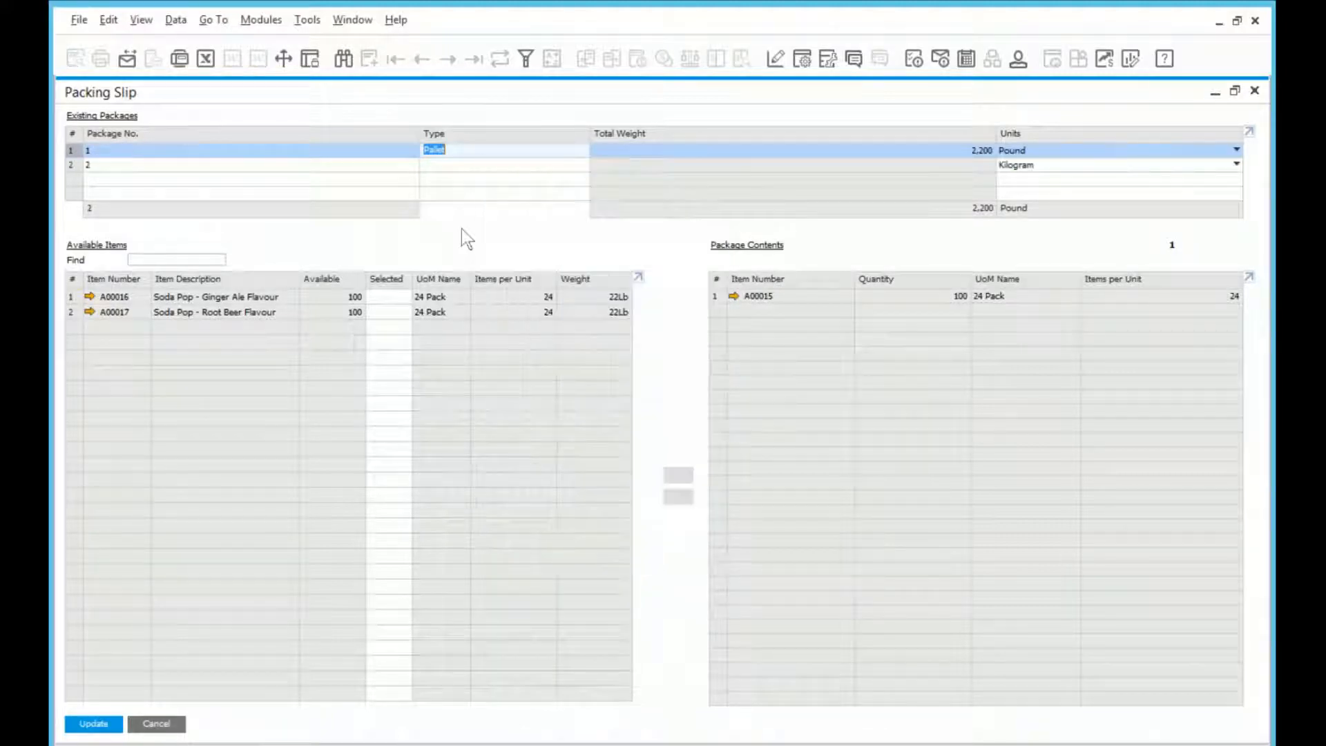
pyautogui.click(492, 172)
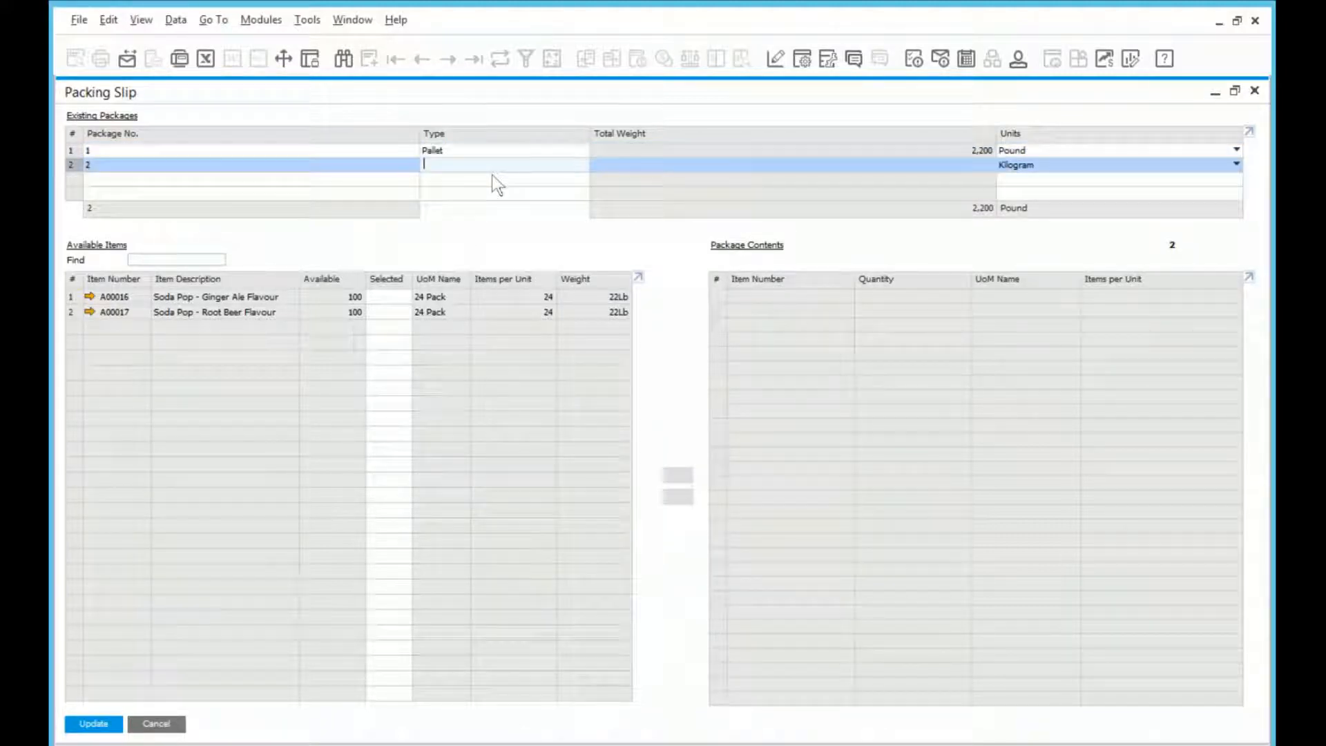
pyautogui.press('Tab')
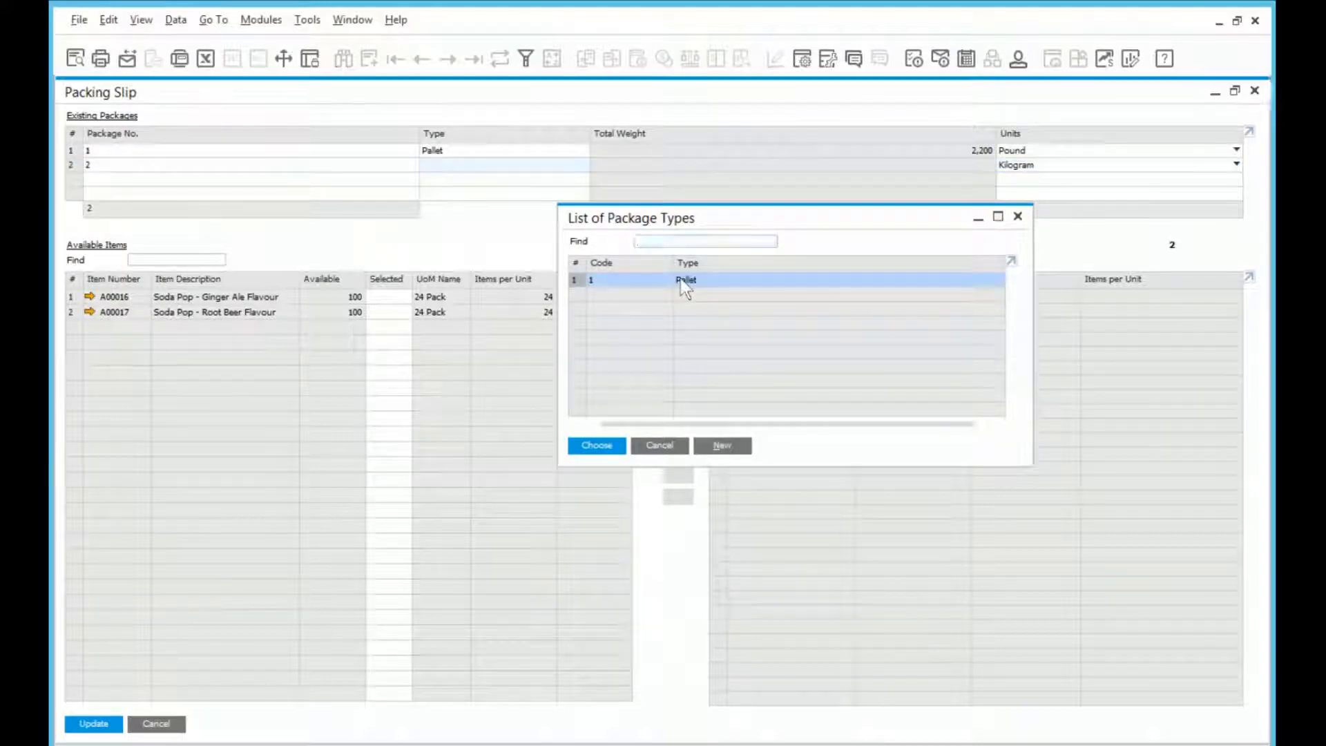
pyautogui.doubleClick(684, 283)
pyautogui.click(1003, 167)
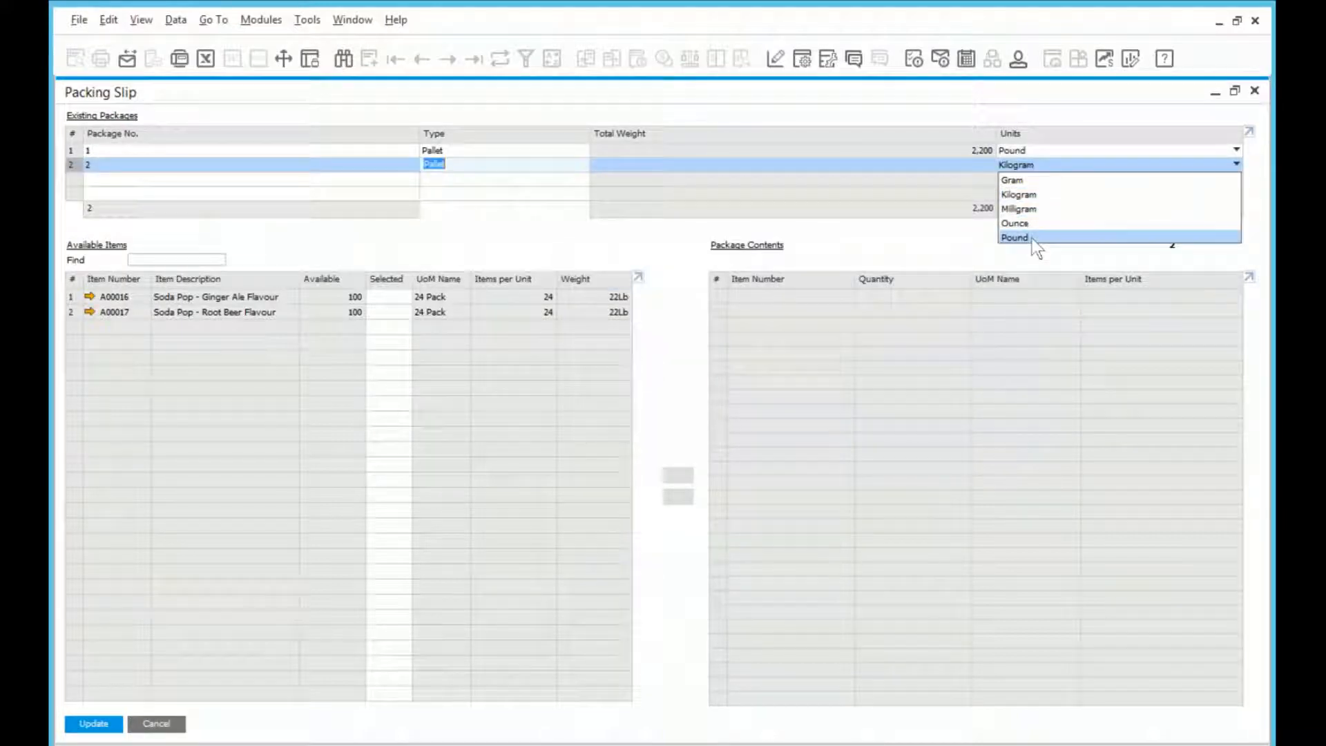
pyautogui.click(1032, 237)
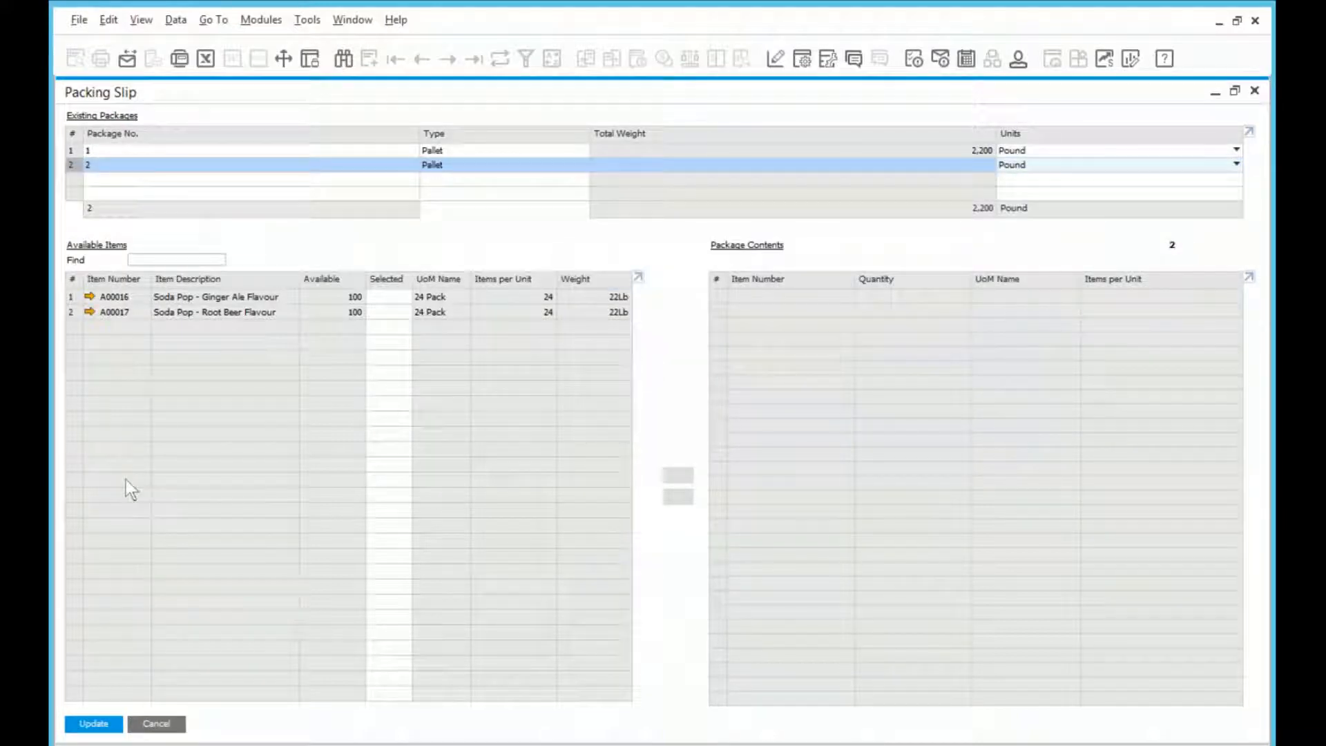
# Pack the full available quantity of Soda Pop - Ginger Ale Flavour into package 2 and update the packing slip.
pyautogui.click(71, 297)
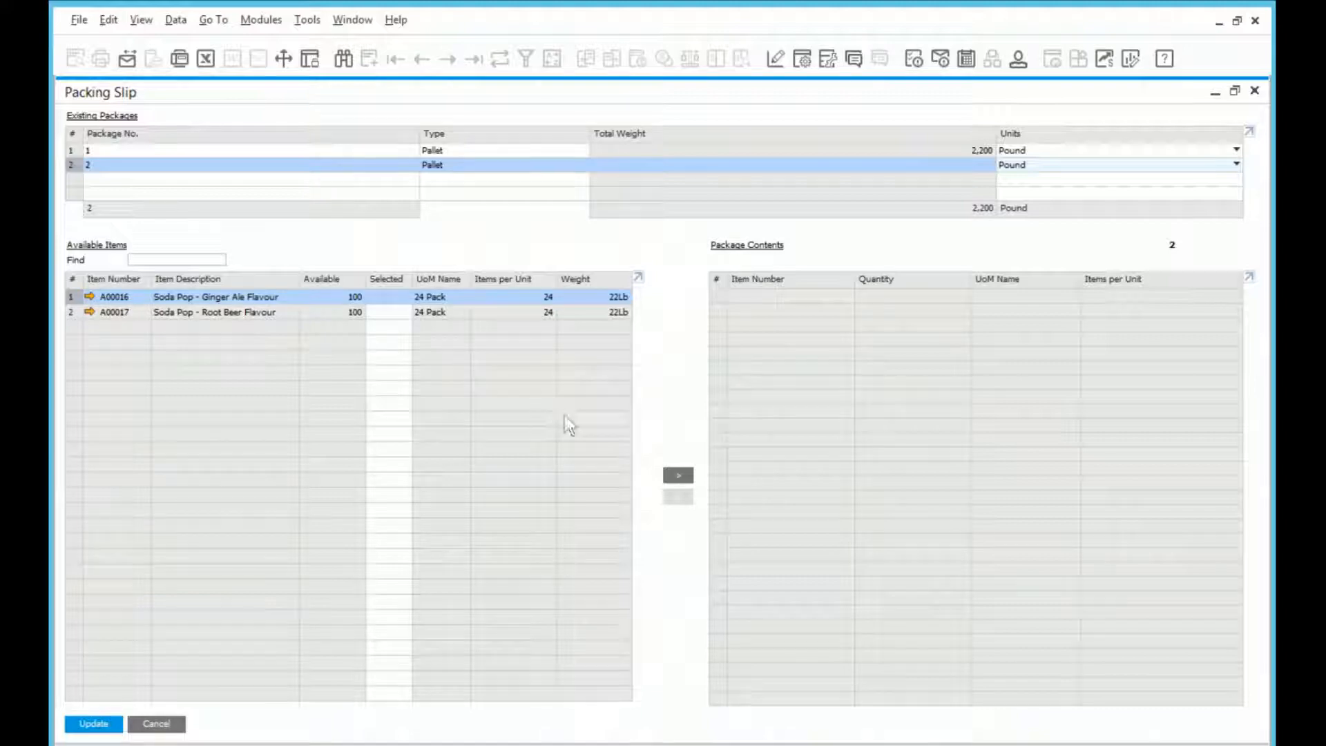
pyautogui.click(677, 476)
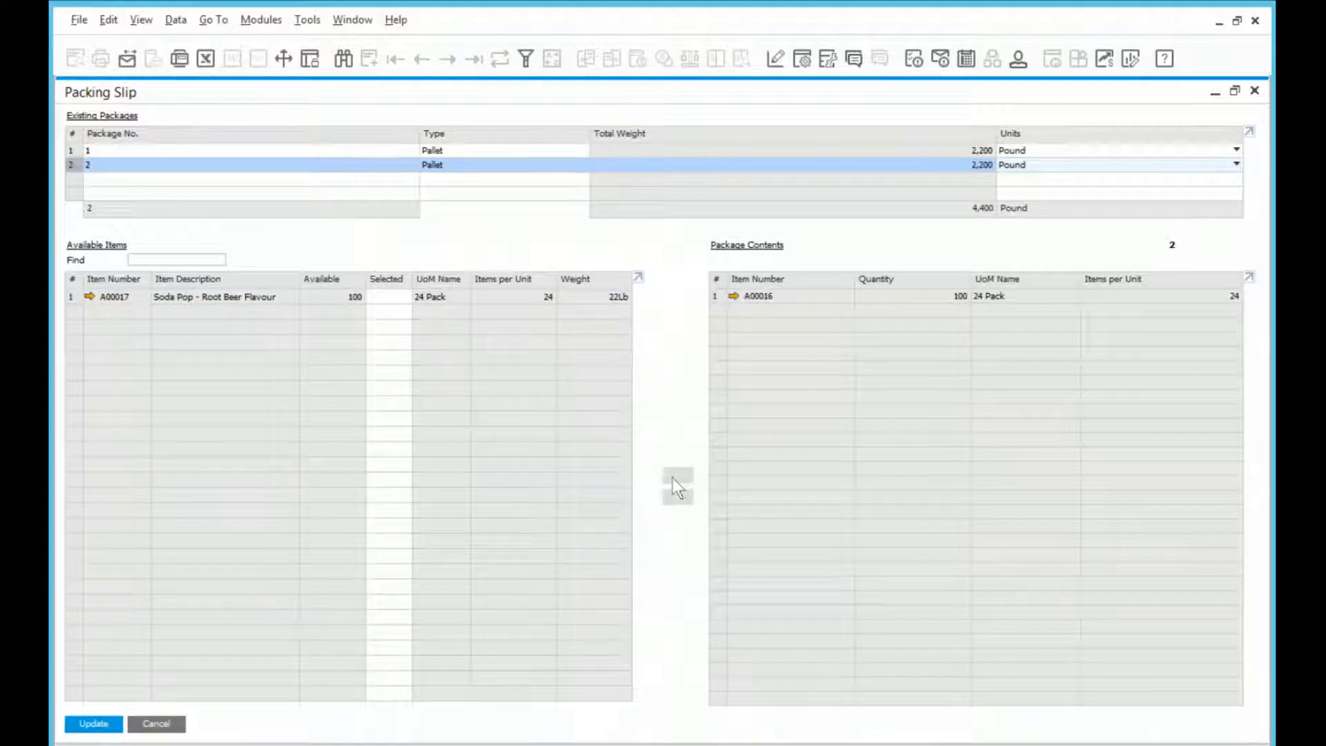
pyautogui.click(95, 724)
# Add a third package to the packing slip with type Pallet and weight units in Pound.
pyautogui.rightClick(431, 183)
pyautogui.click(445, 184)
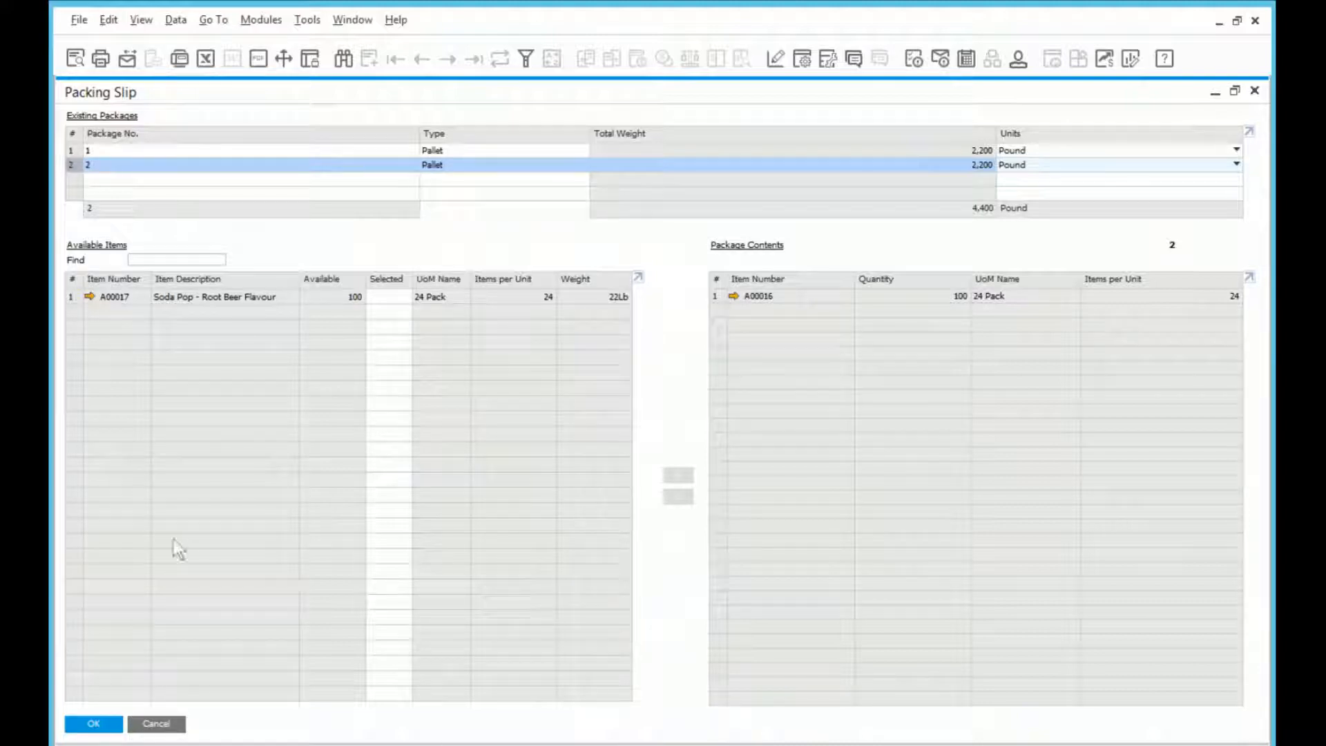
pyautogui.click(483, 163)
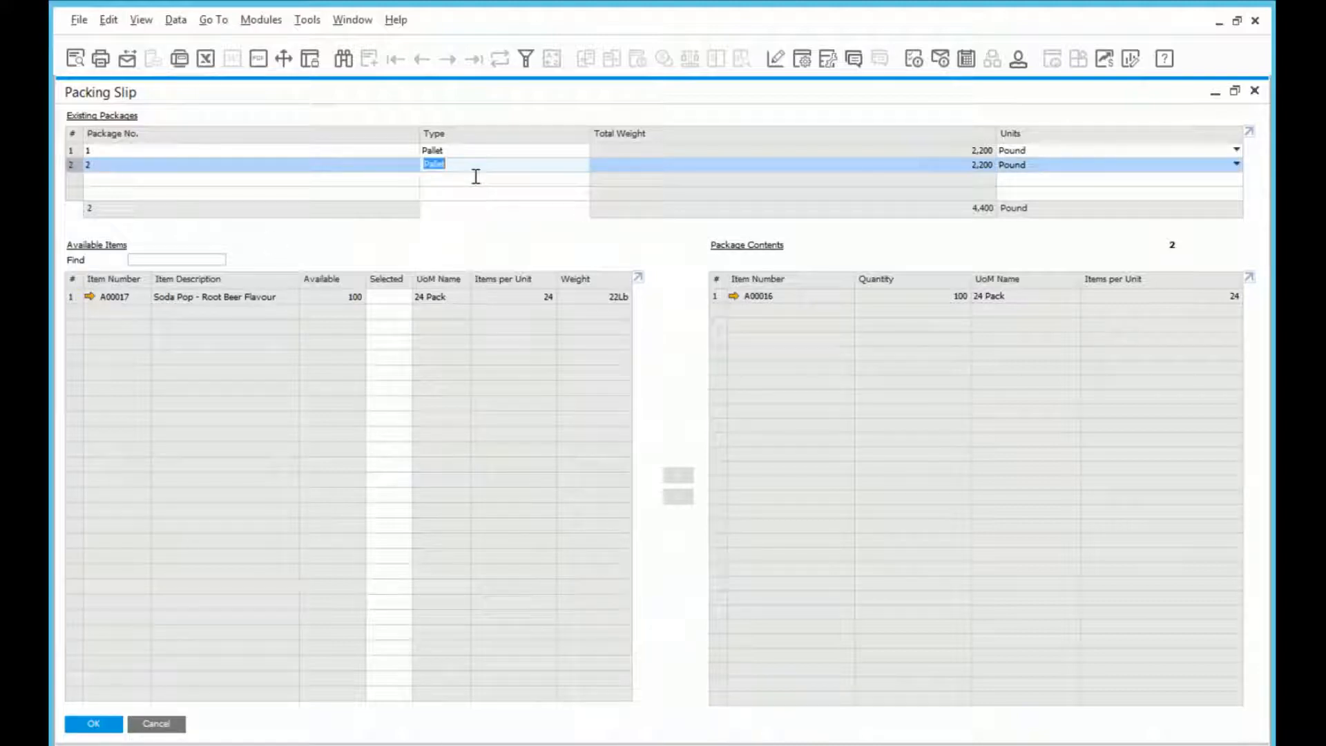
pyautogui.rightClick(474, 167)
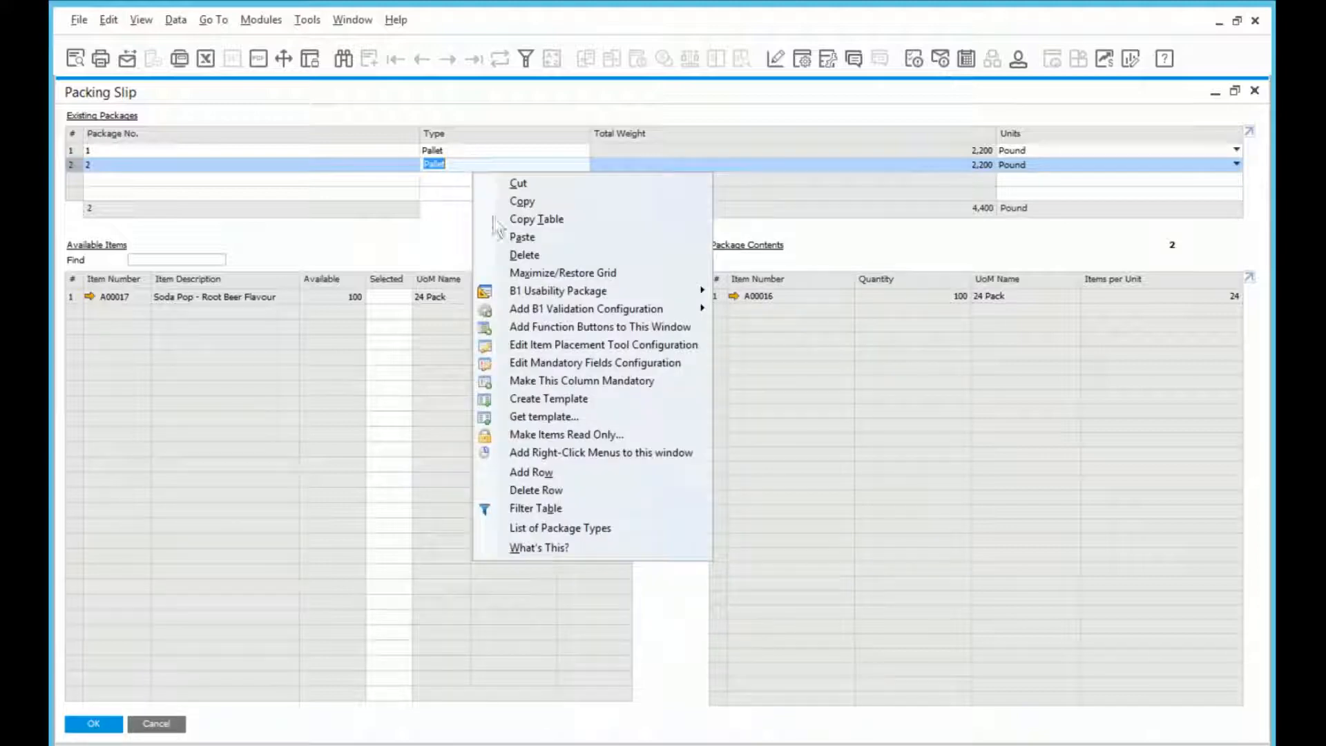
pyautogui.click(532, 472)
pyautogui.click(458, 181)
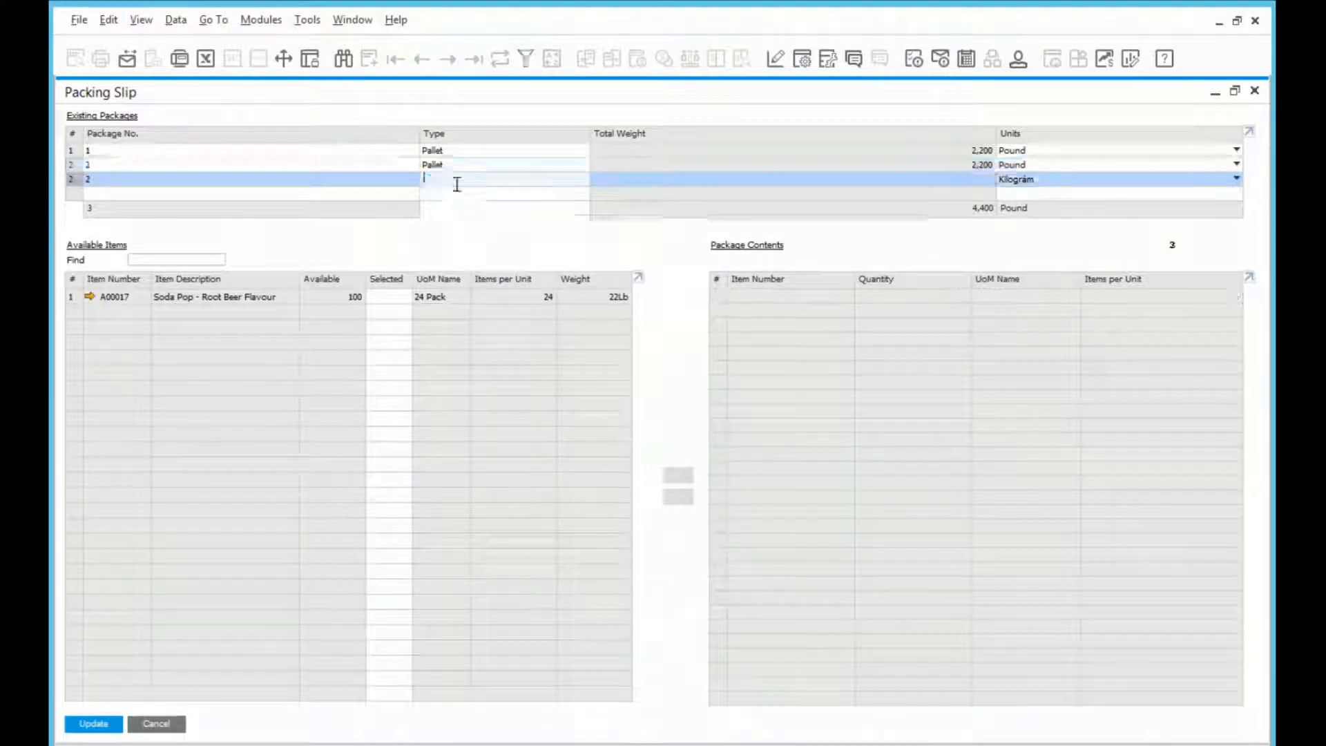
pyautogui.press('Tab')
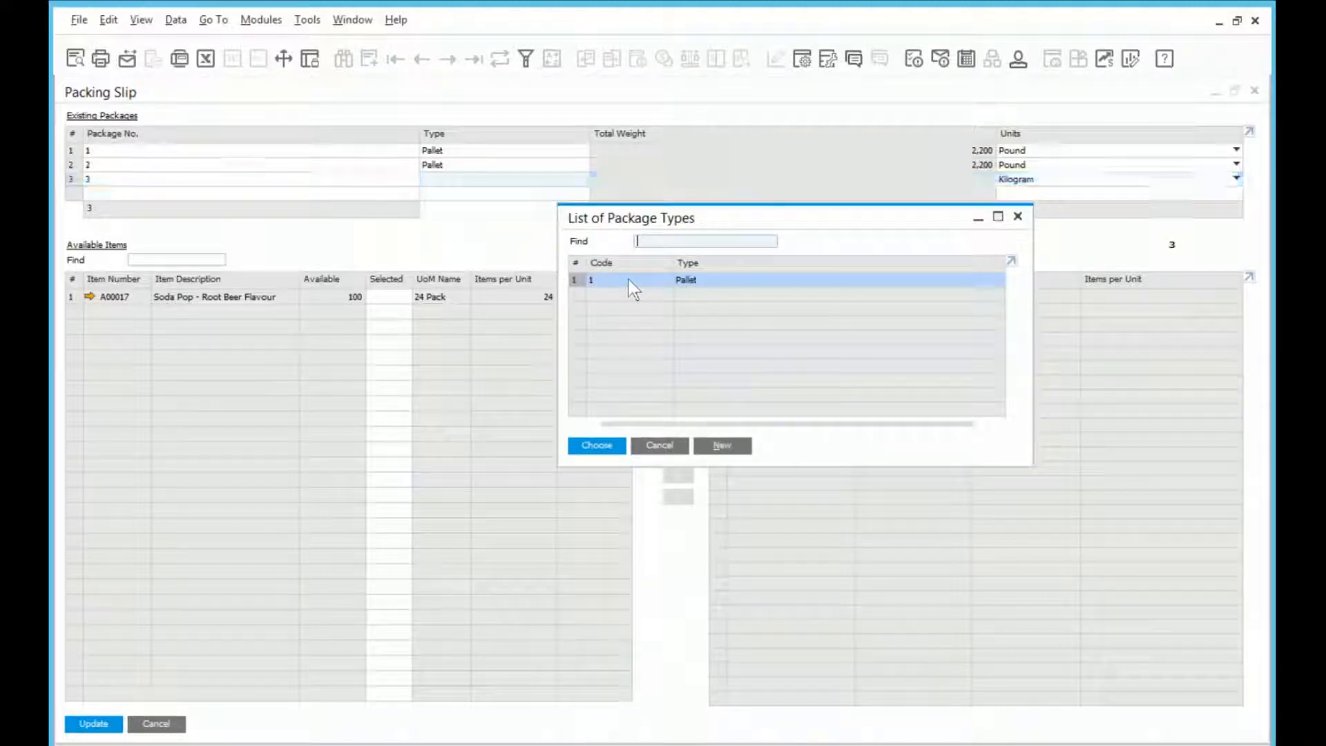
pyautogui.doubleClick(629, 280)
pyautogui.click(1047, 179)
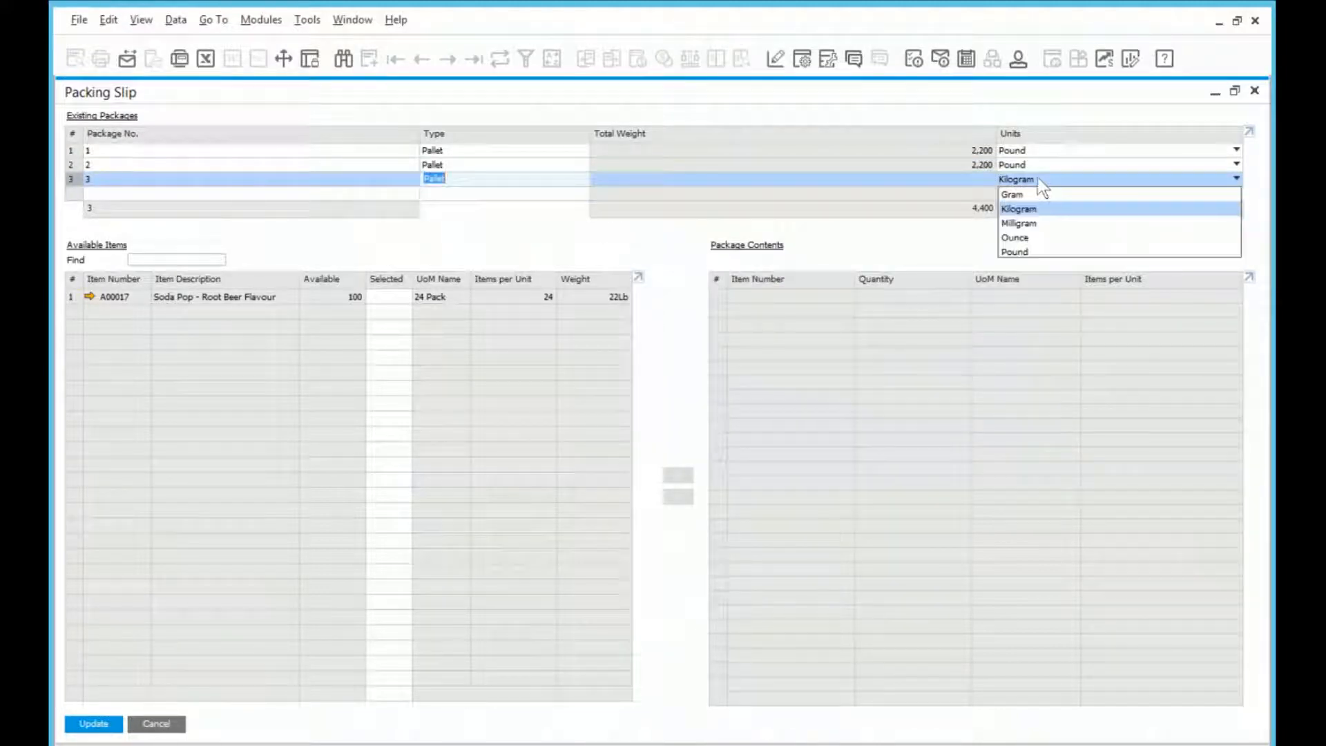
pyautogui.click(1016, 251)
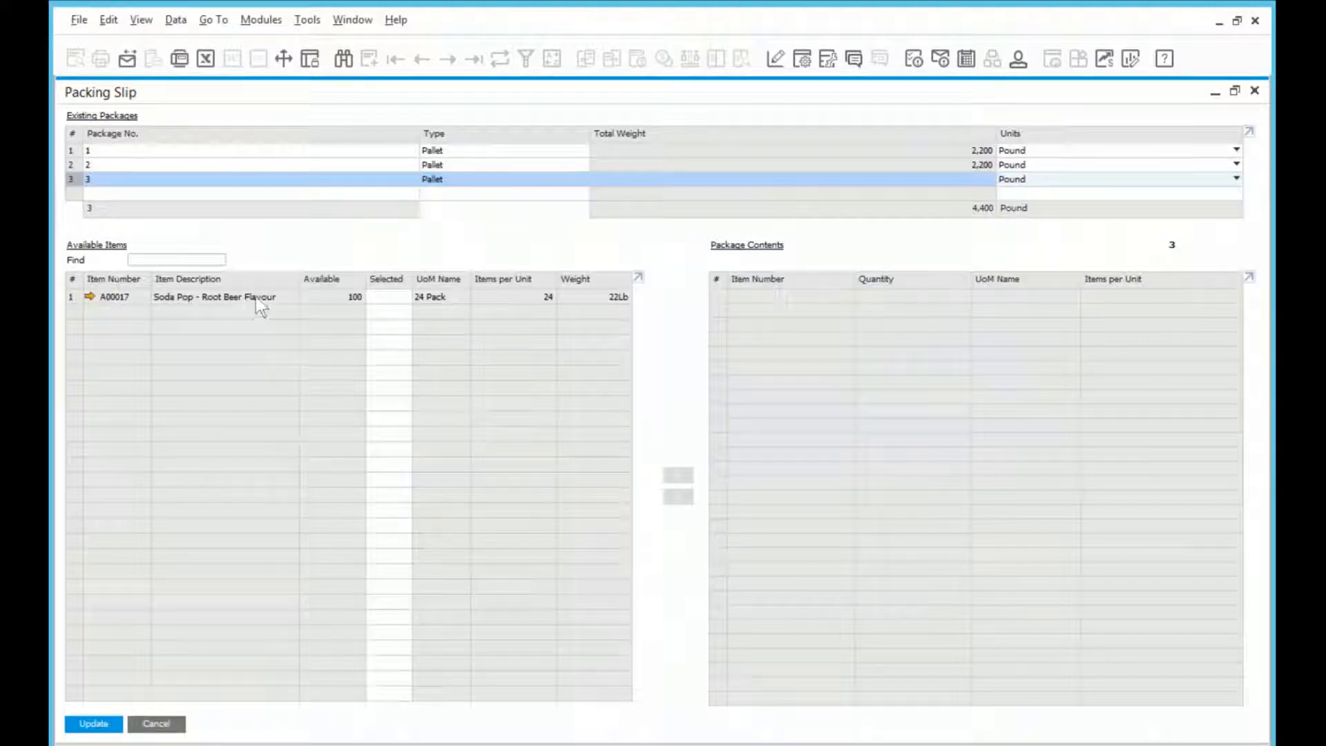
# Pack 75 of the Soda Pop - Root Beer Flavour 24 Packs into package 3 and update the packing slip.
pyautogui.click(400, 300)
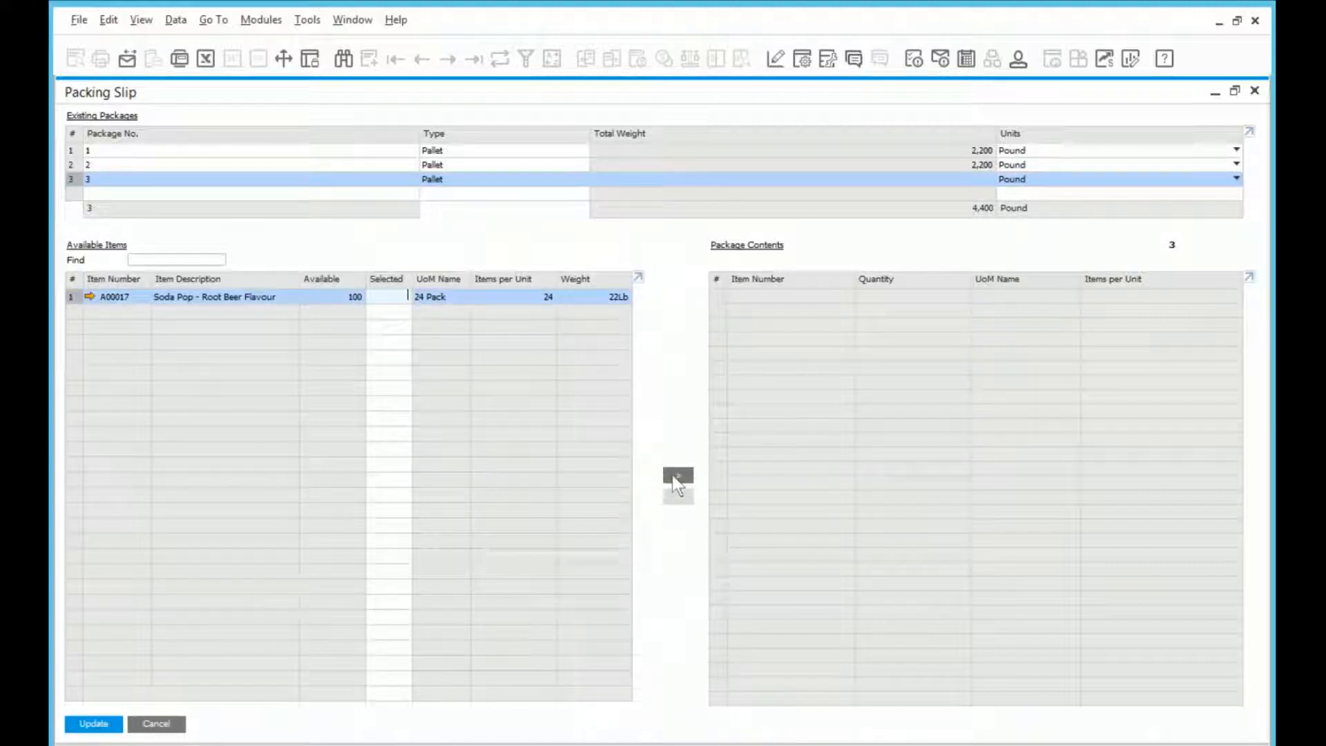
pyautogui.write('75')
pyautogui.click(678, 476)
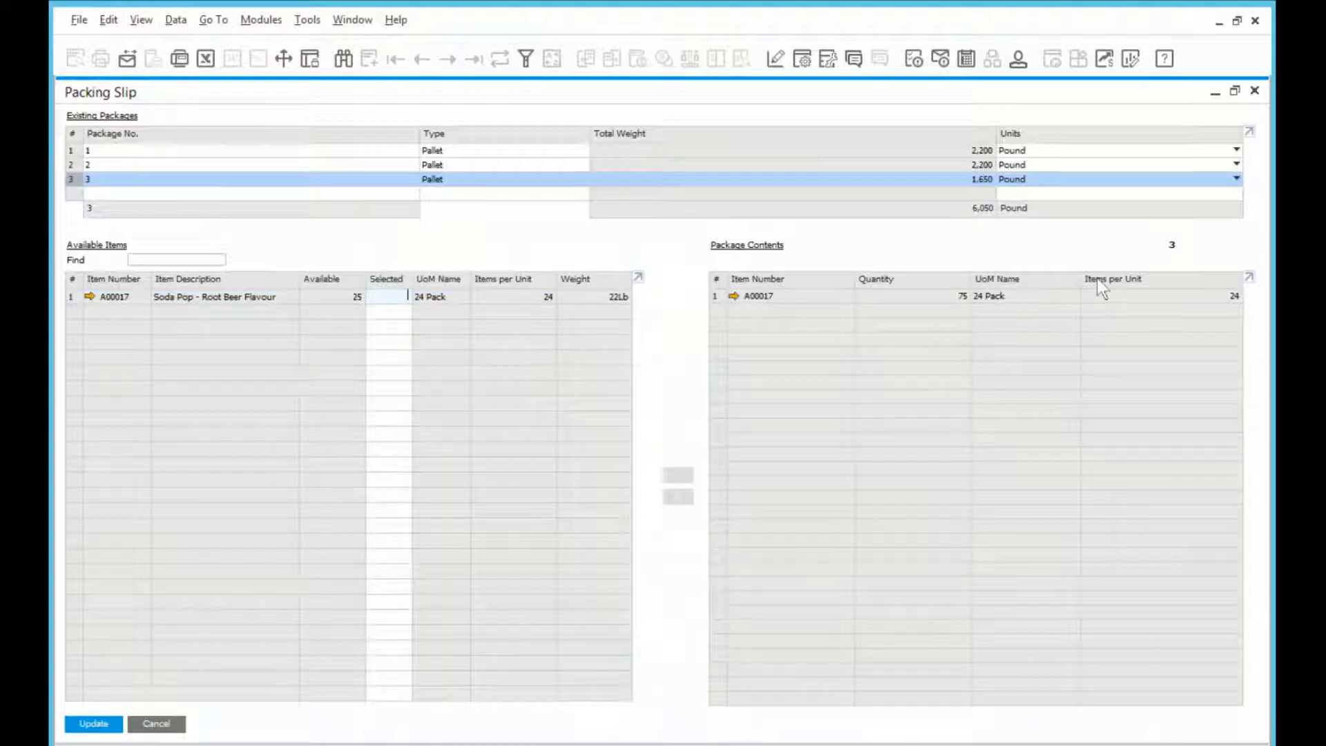
pyautogui.click(81, 723)
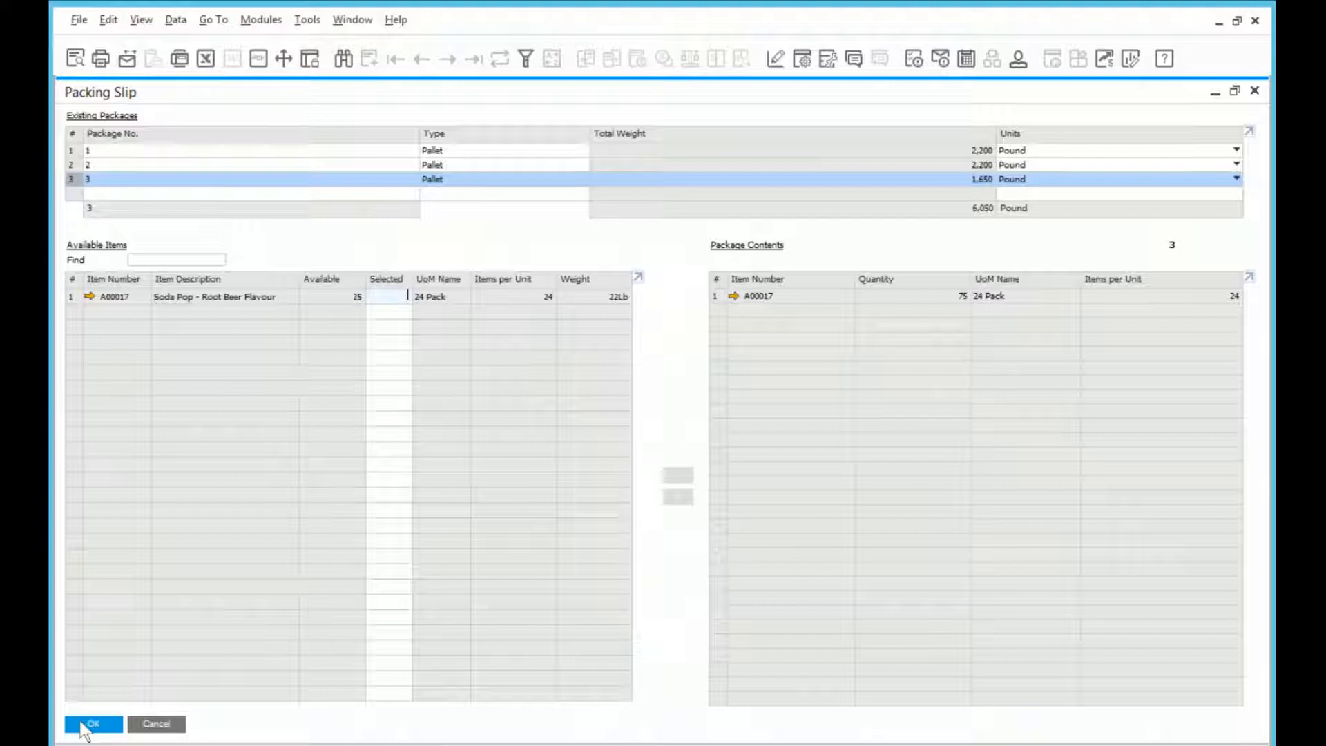
# Add a fourth package to the packing slip with type Pallet and weight units in Pound.
pyautogui.rightClick(442, 194)
pyautogui.click(450, 184)
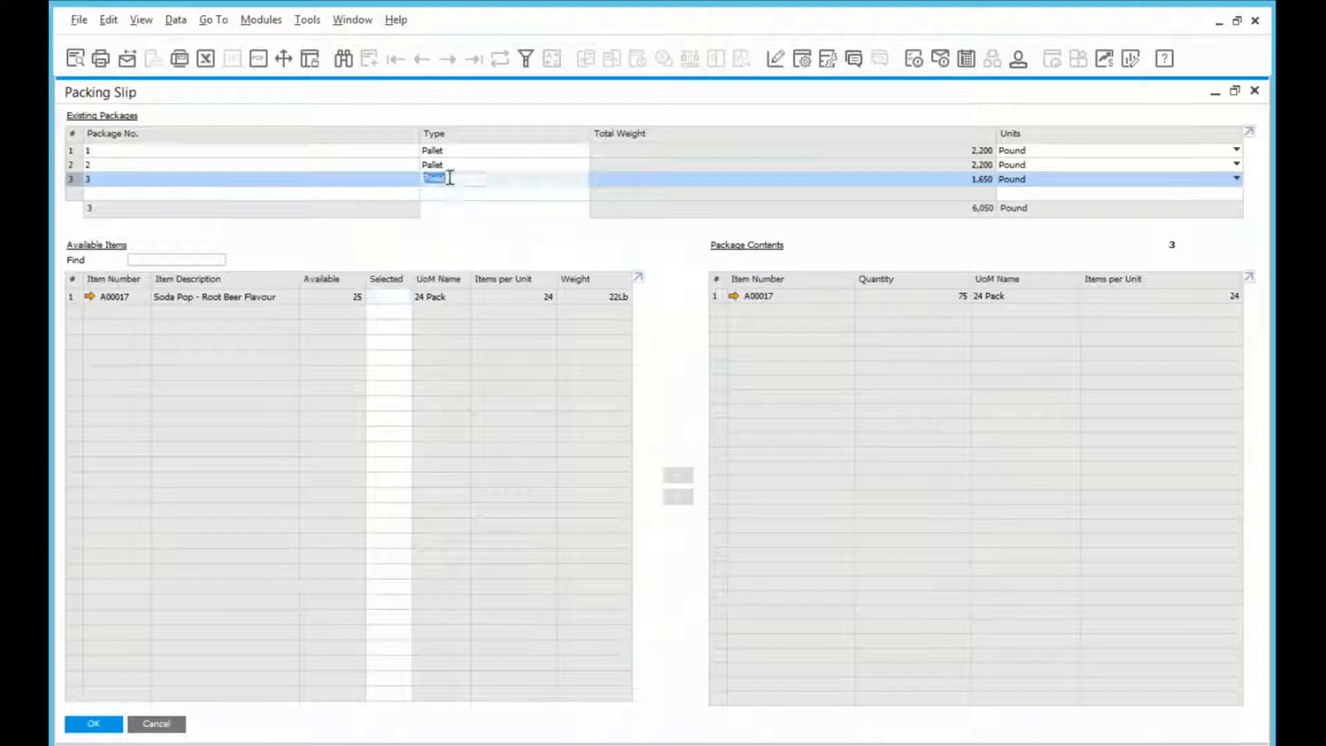
pyautogui.click(450, 179)
pyautogui.rightClick(450, 178)
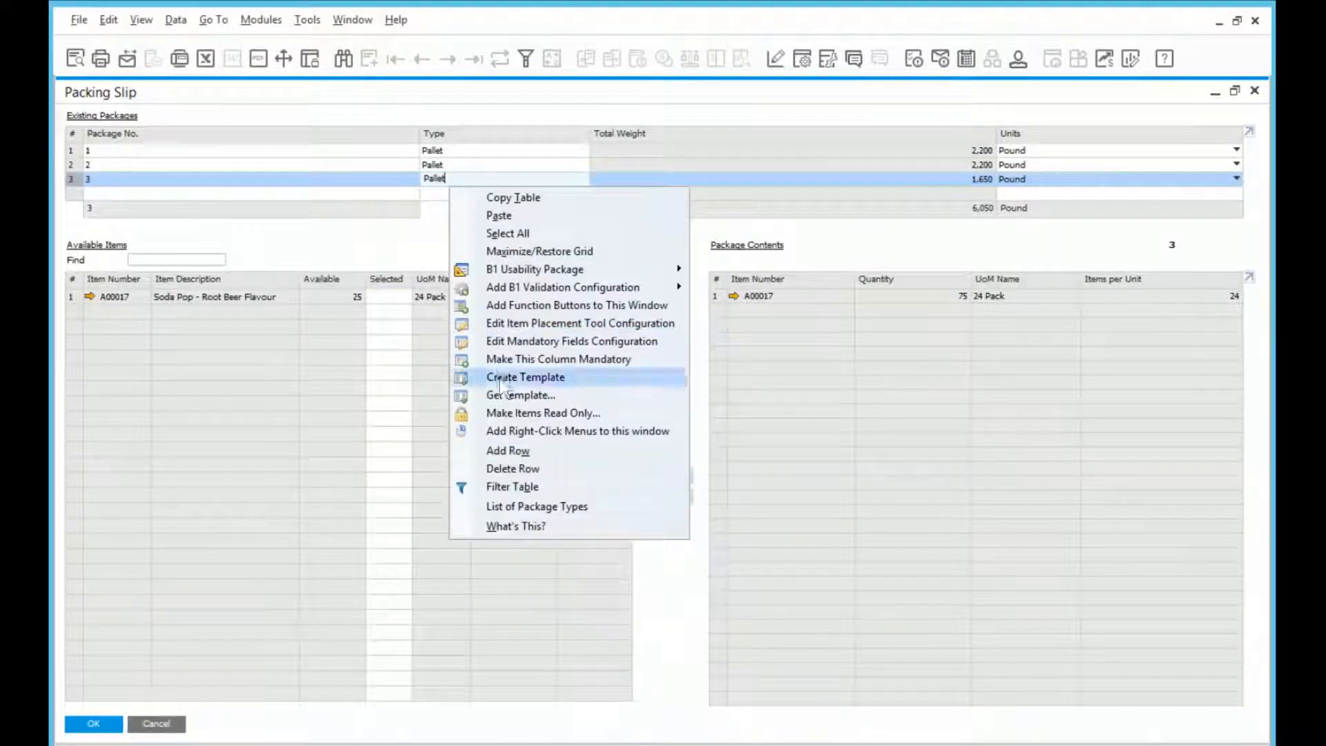
pyautogui.click(508, 453)
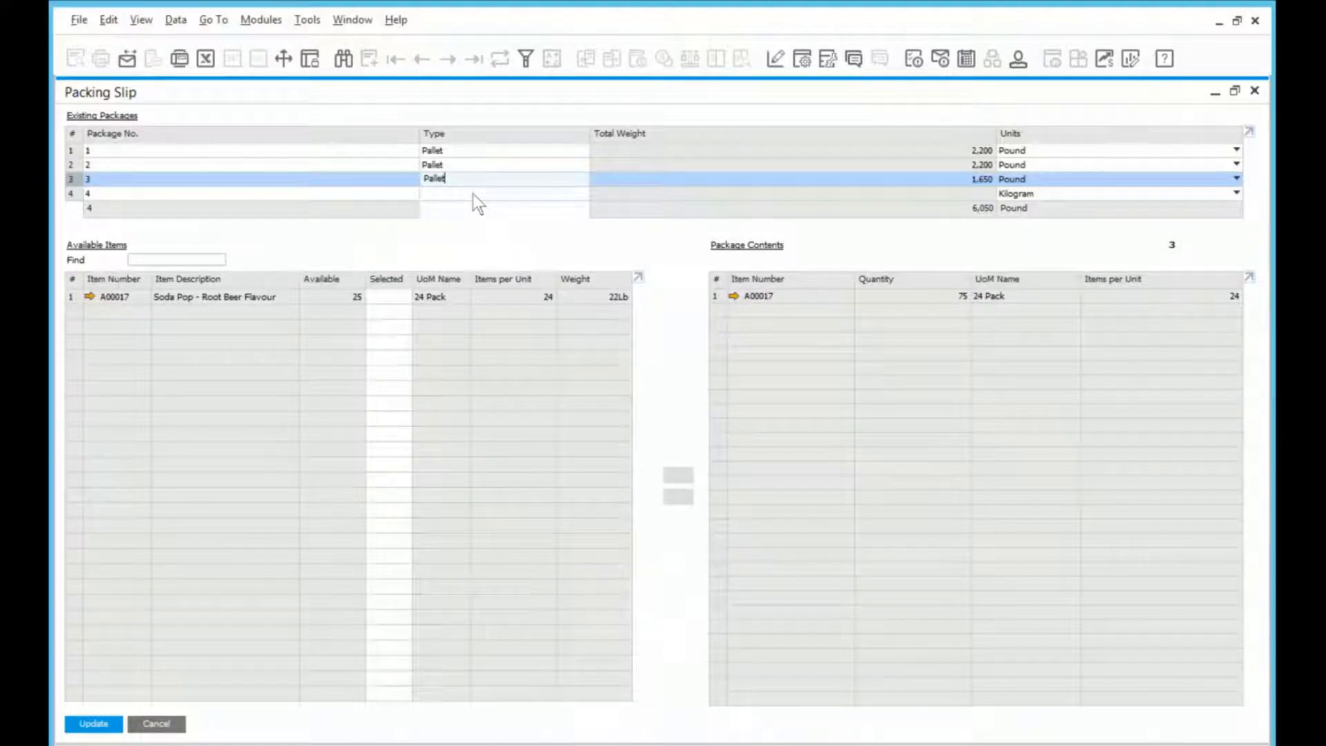
pyautogui.click(474, 193)
pyautogui.press('Tab')
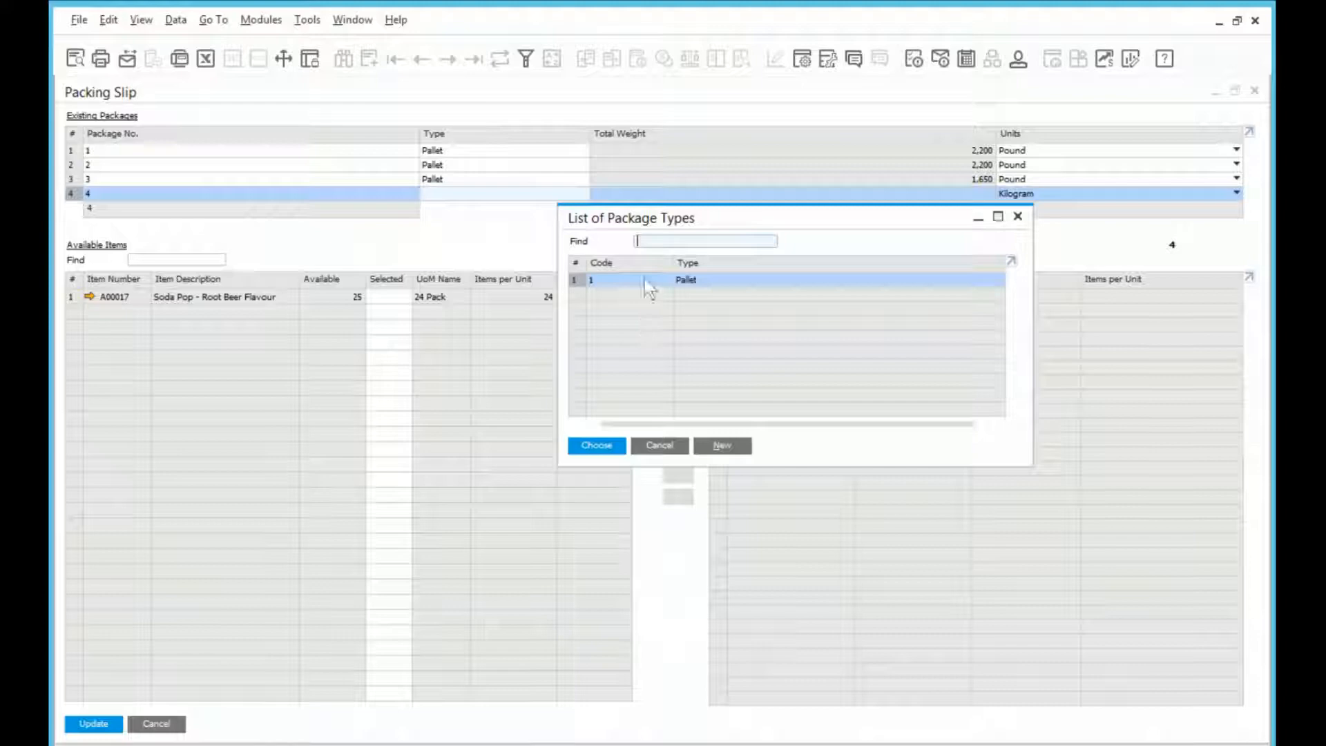
pyautogui.press('Return')
pyautogui.click(1103, 194)
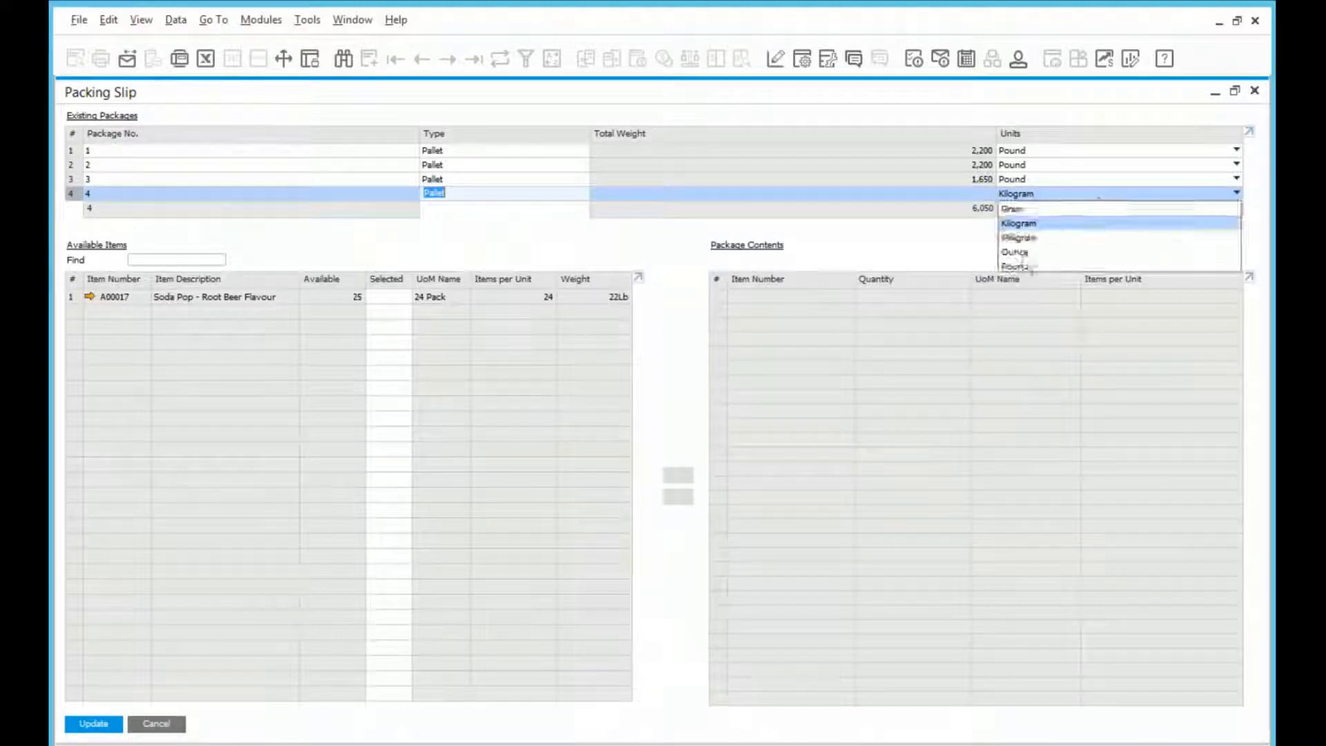
pyautogui.click(1016, 275)
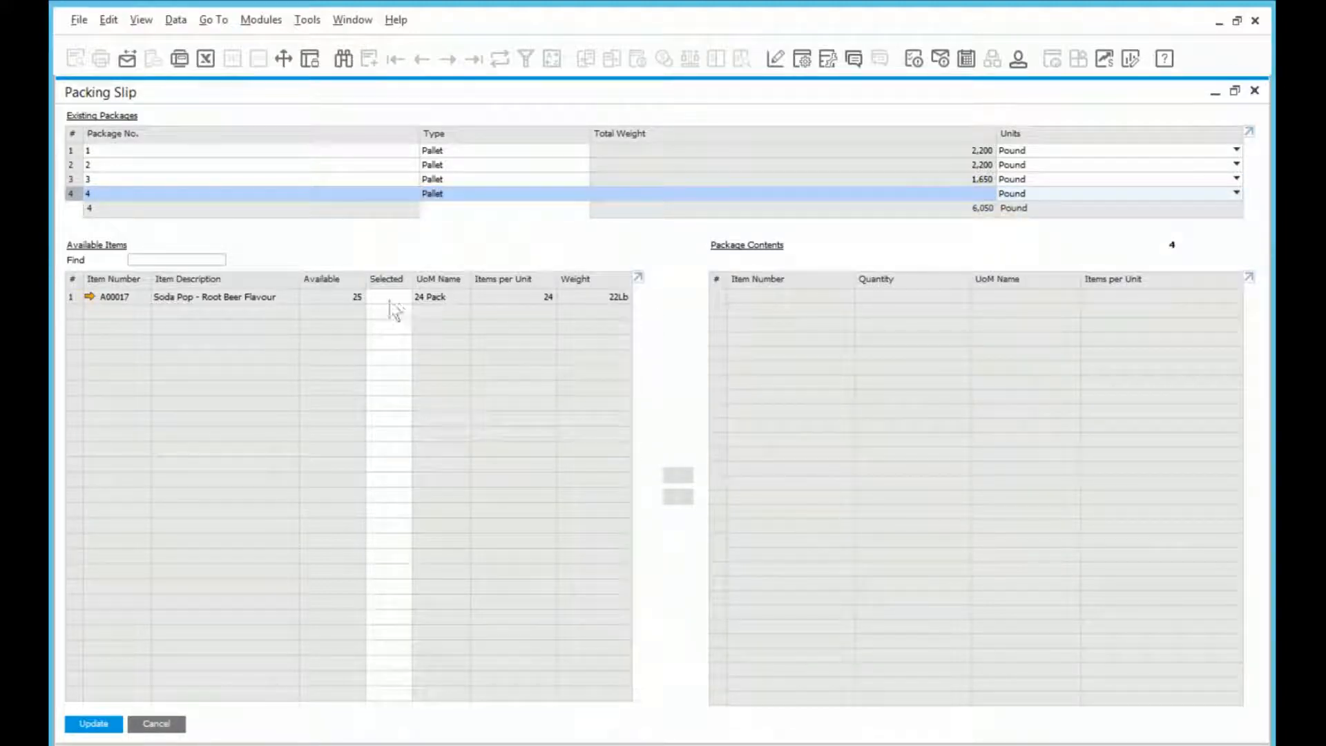
# Pack the remaining 25 Soda Pop - Root Beer Flavour 24 Packs into package 4 and update the packing slip.
pyautogui.click(389, 298)
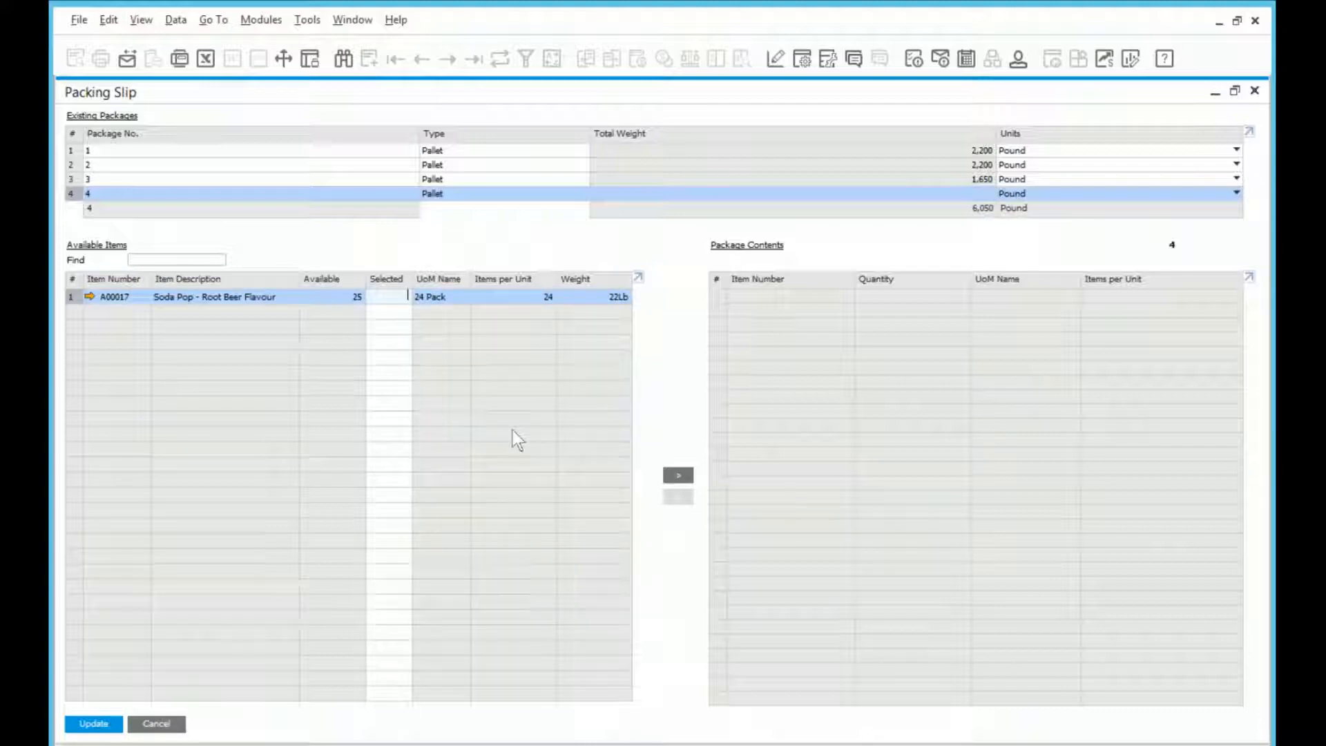
pyautogui.write('25')
pyautogui.click(678, 475)
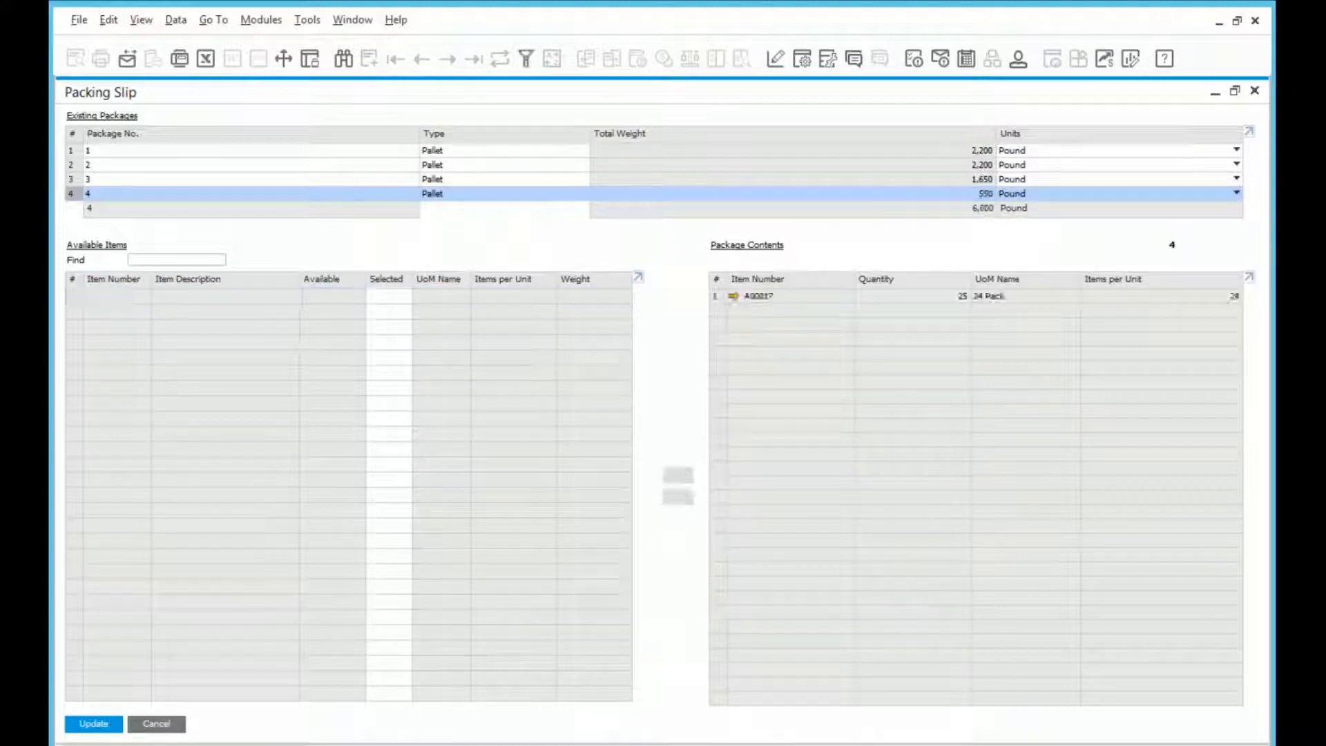
pyautogui.click(92, 726)
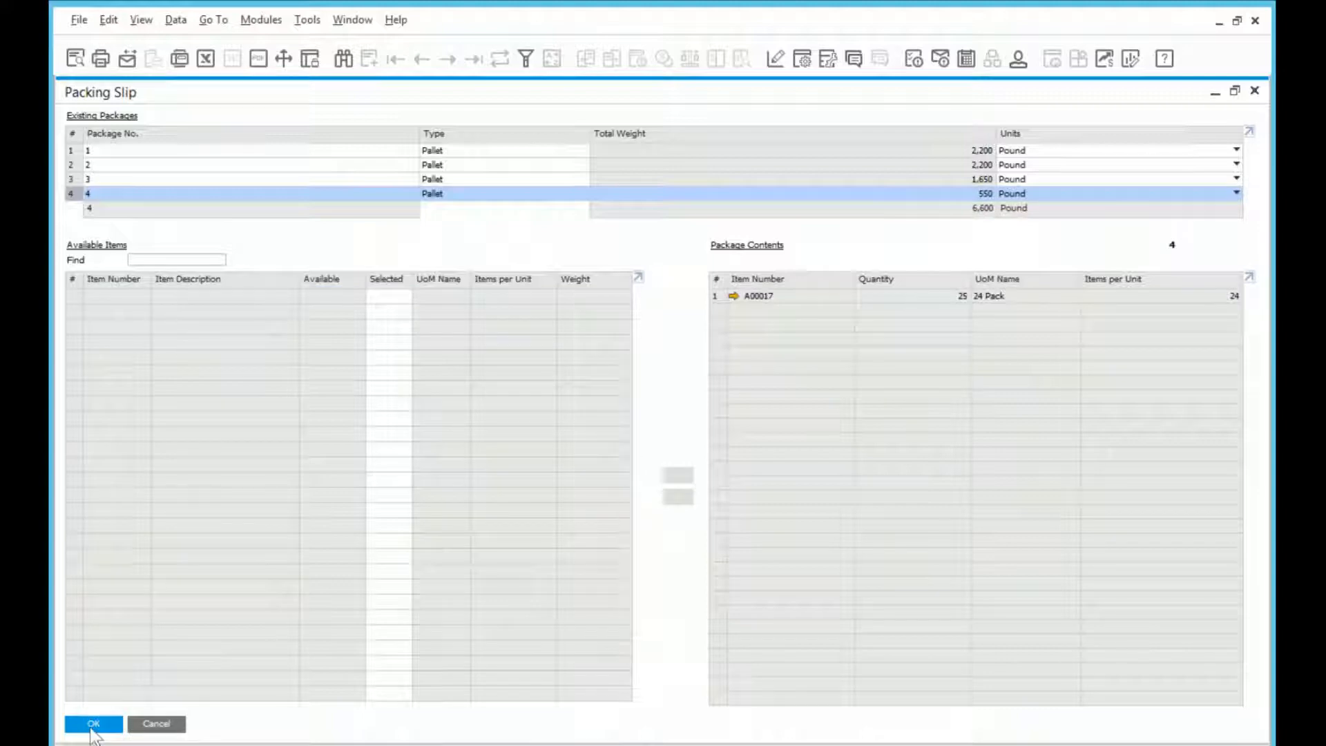
# Close the completed packing slip and try to add the delivery.
pyautogui.click(93, 725)
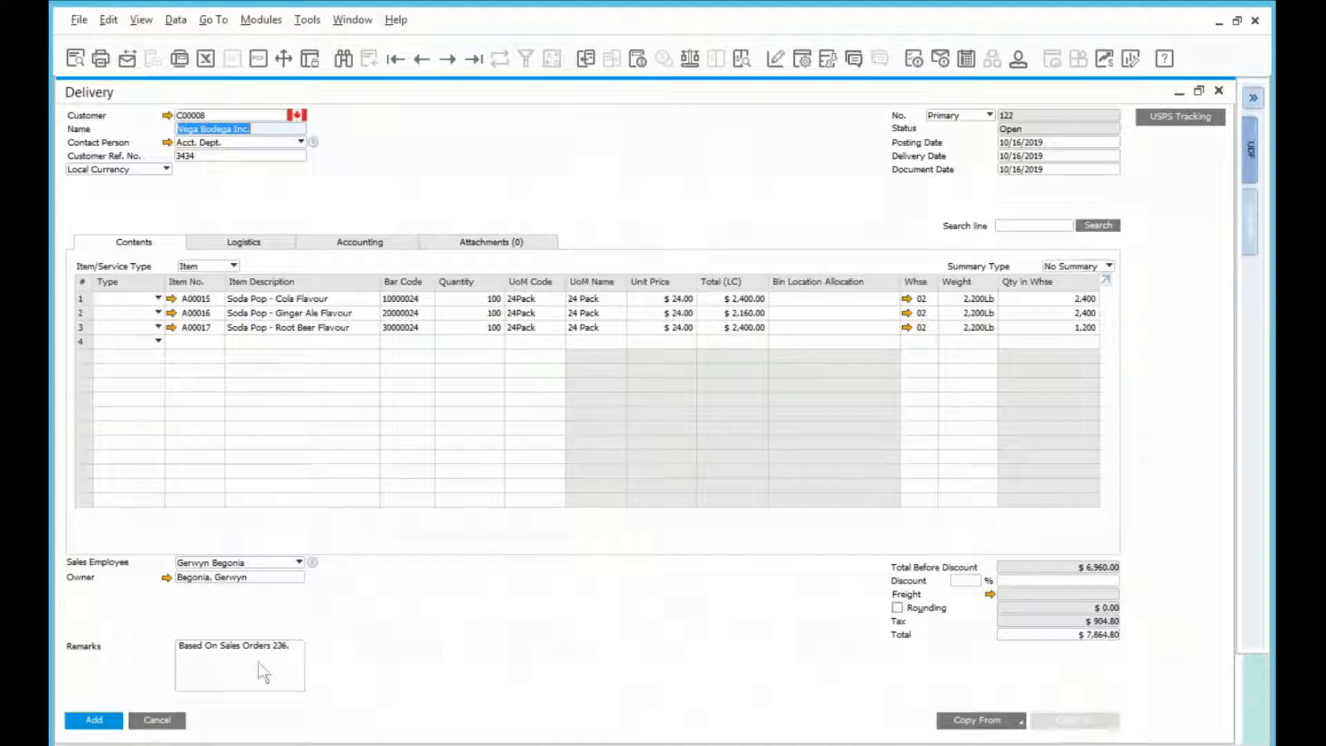
pyautogui.click(96, 722)
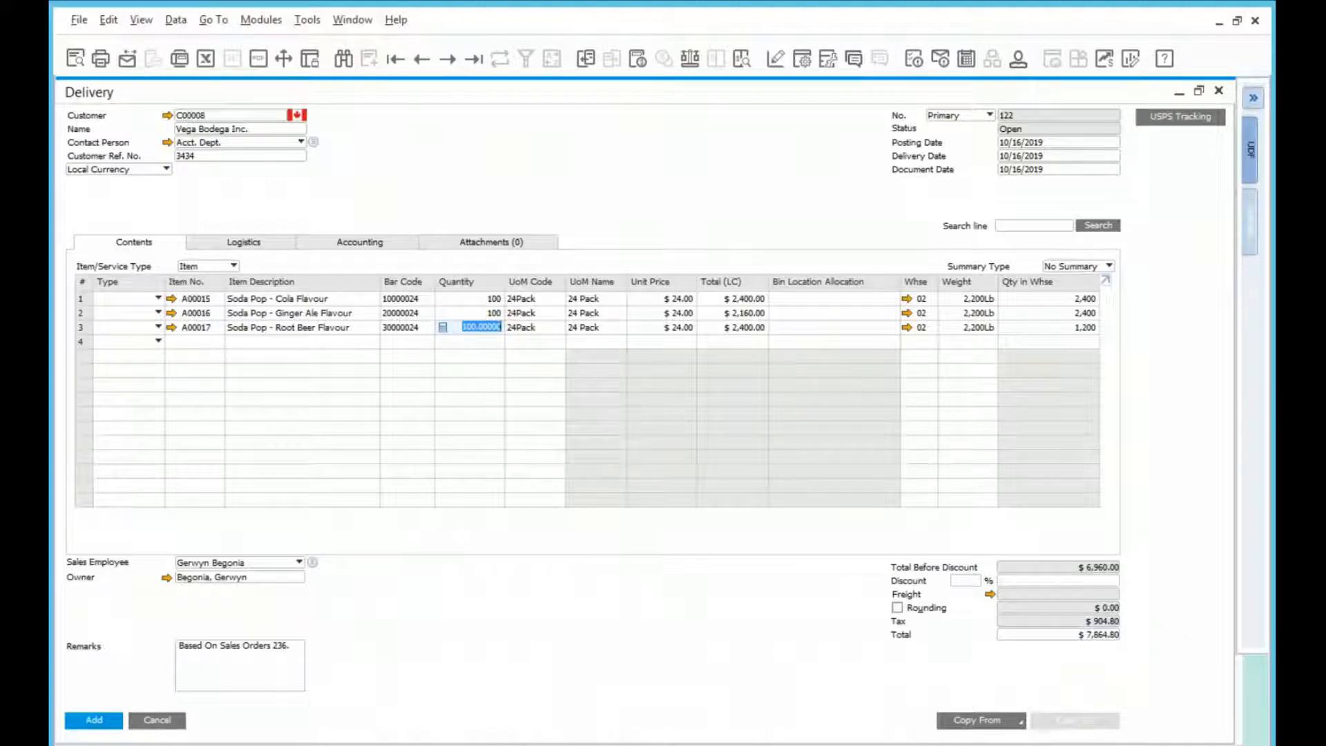
# Delete the Soda Pop - Root Beer Flavour row from the delivery and try to add the document.
pyautogui.rightClick(499, 329)
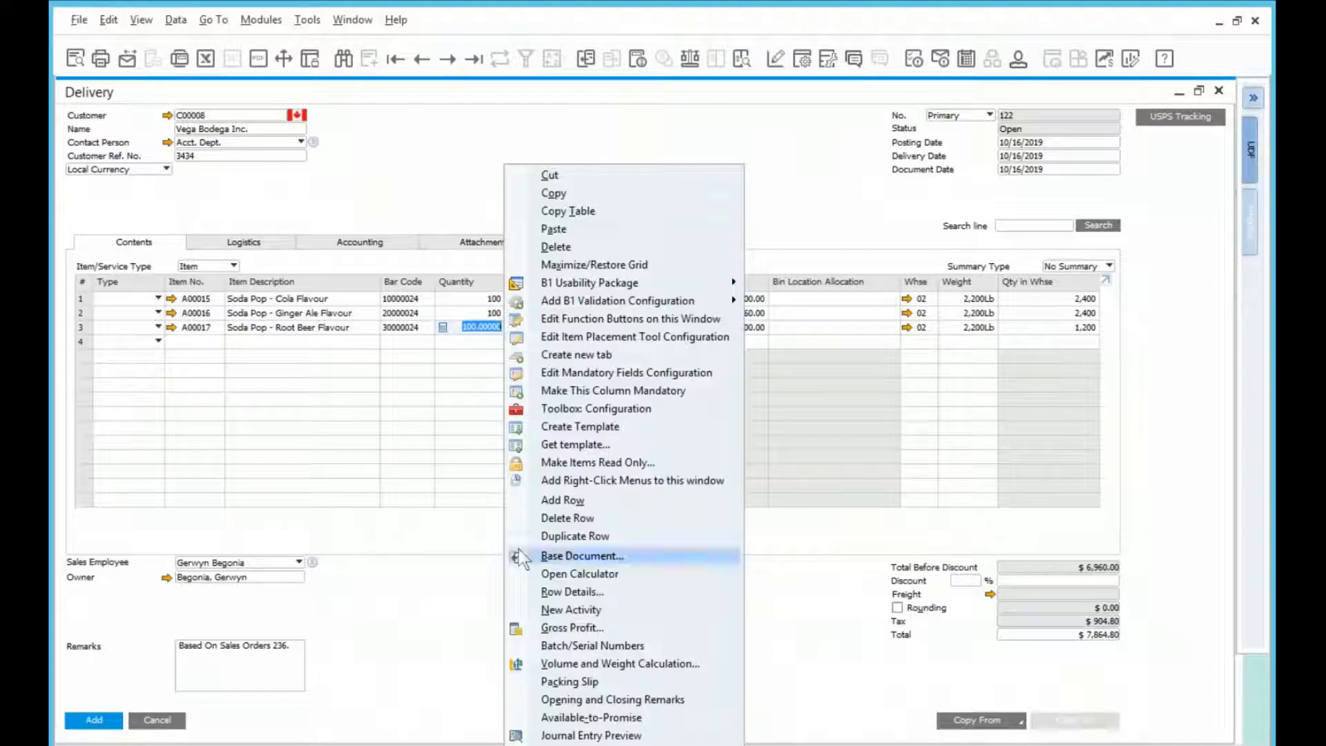
pyautogui.click(556, 519)
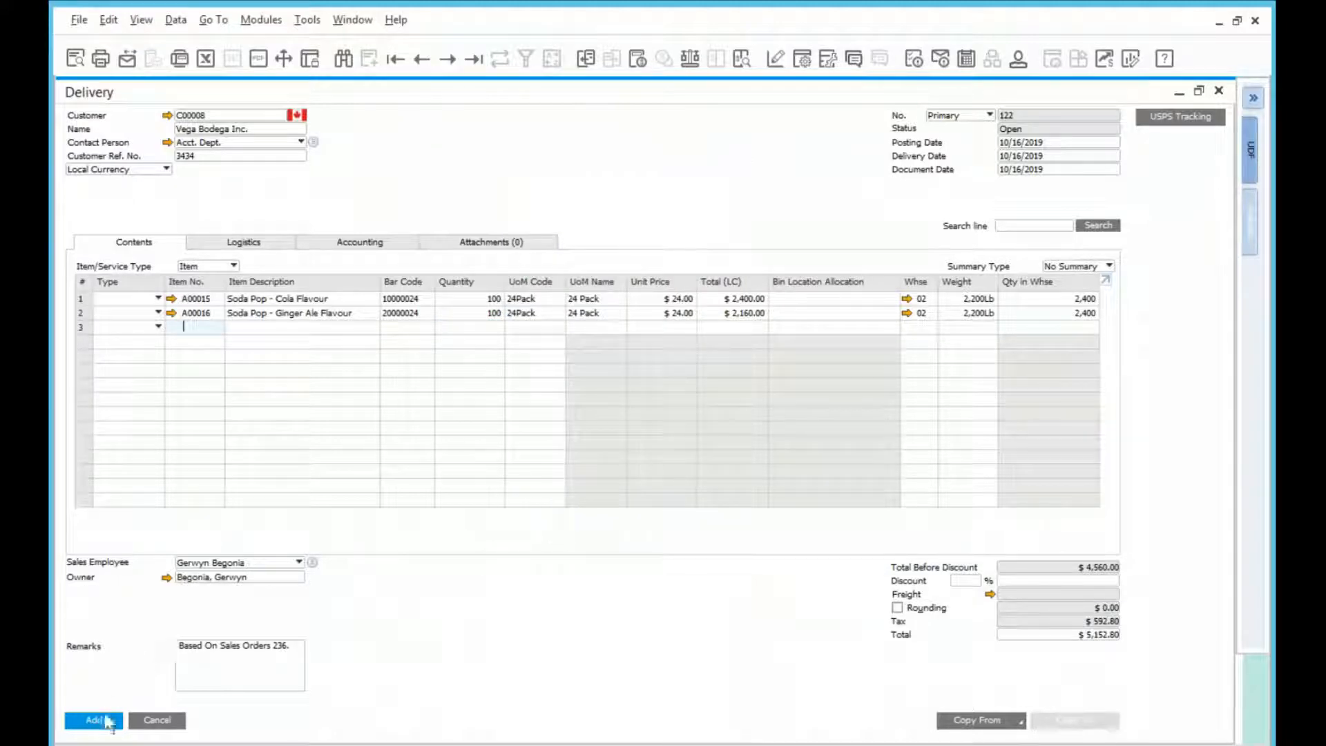
pyautogui.click(92, 723)
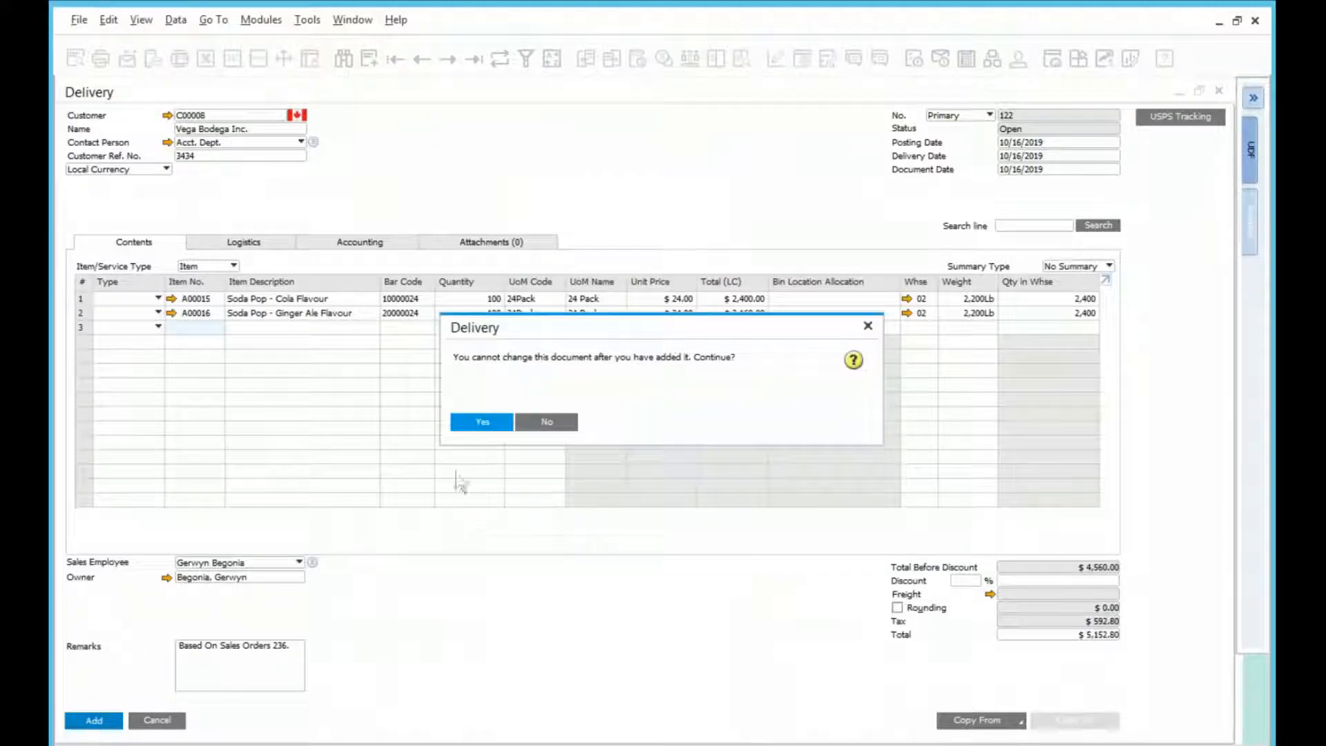
pyautogui.click(483, 423)
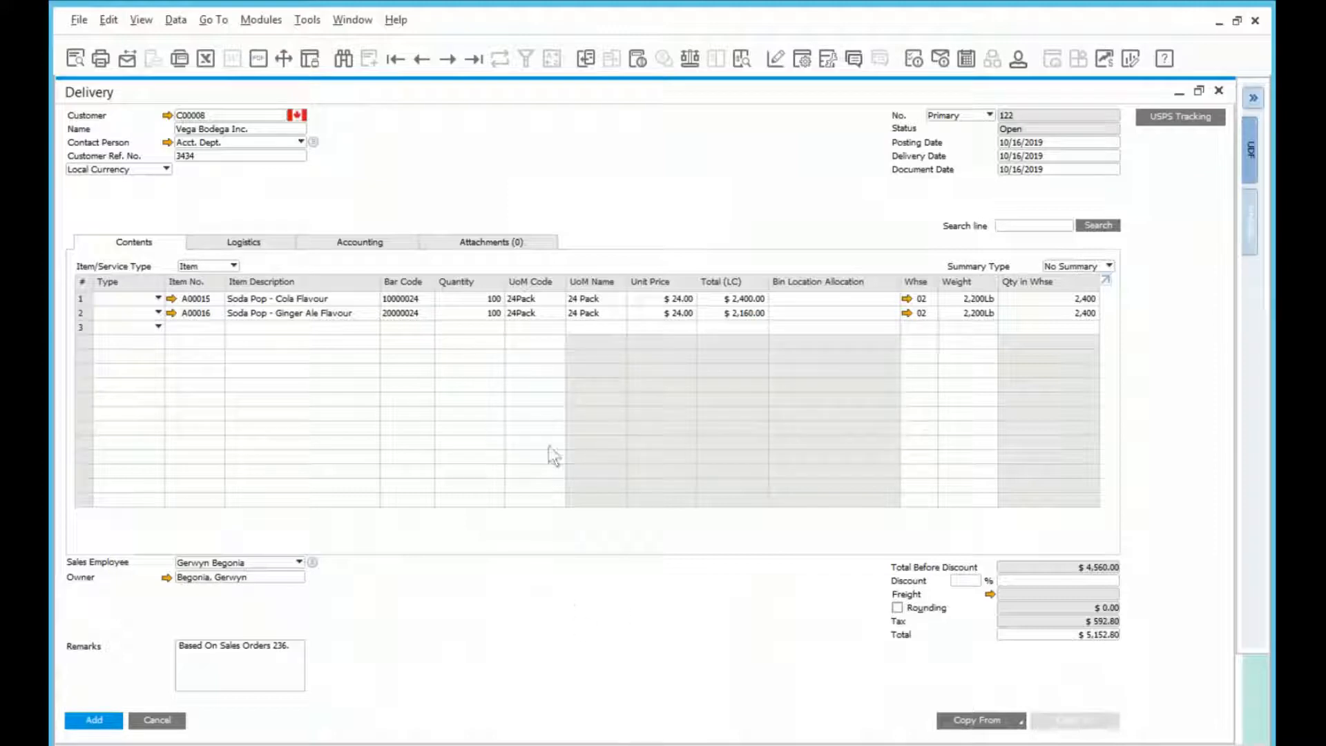
# Delete the Soda Pop - Ginger Ale Flavour row from the delivery and try to add the document again.
pyautogui.click(479, 317)
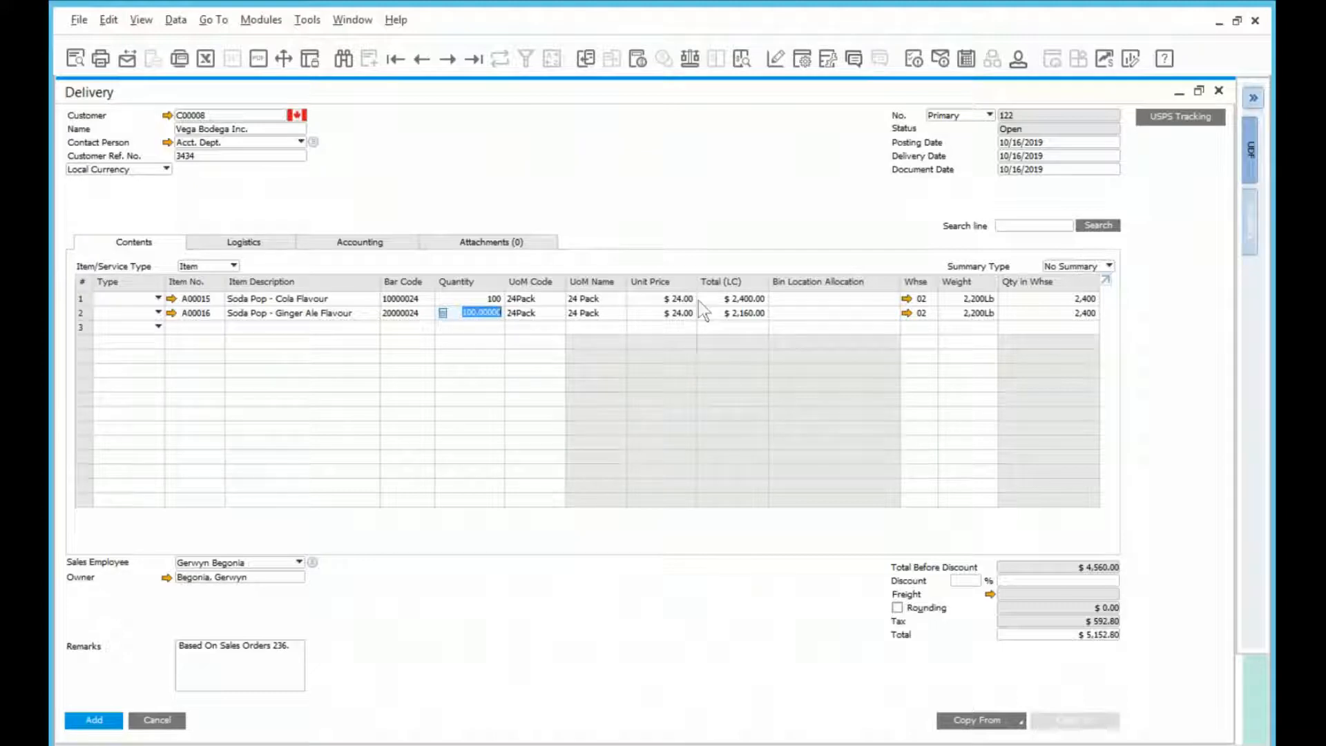
pyautogui.press('BackSpace')
pyautogui.rightClick(487, 315)
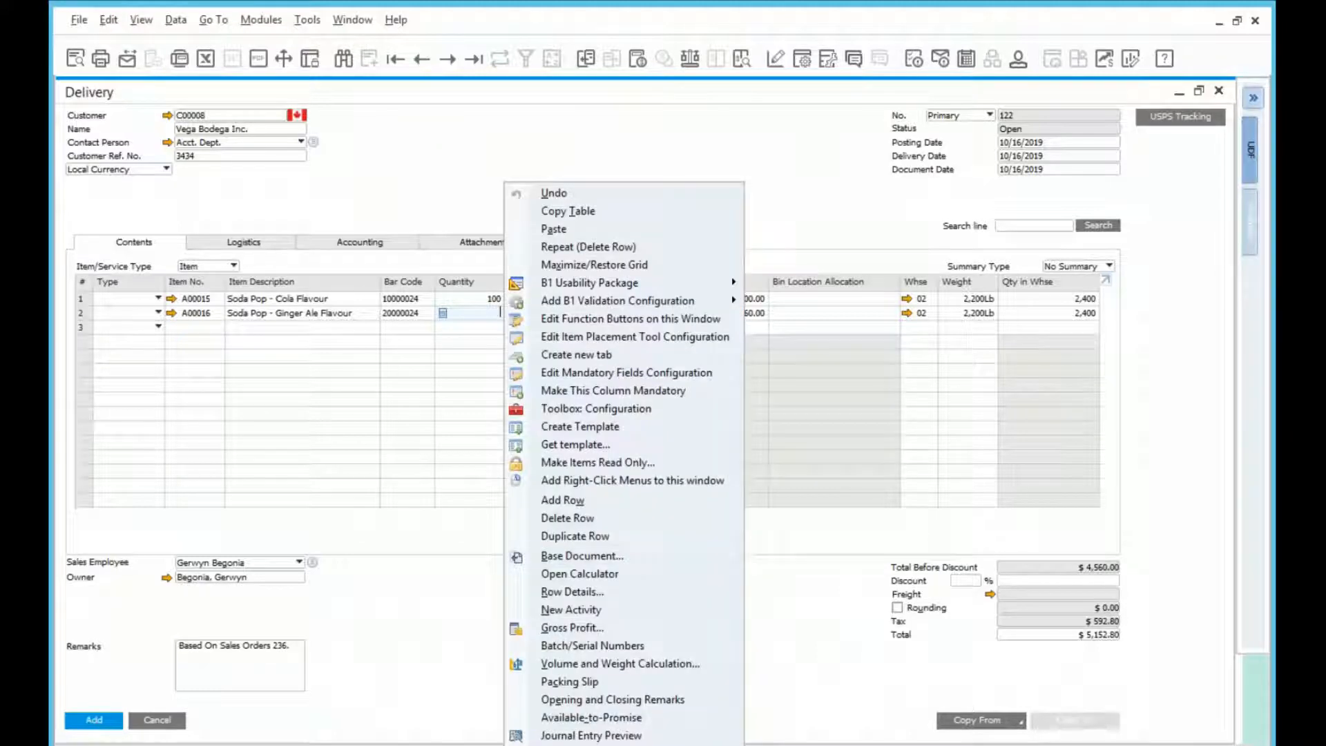
pyautogui.click(798, 543)
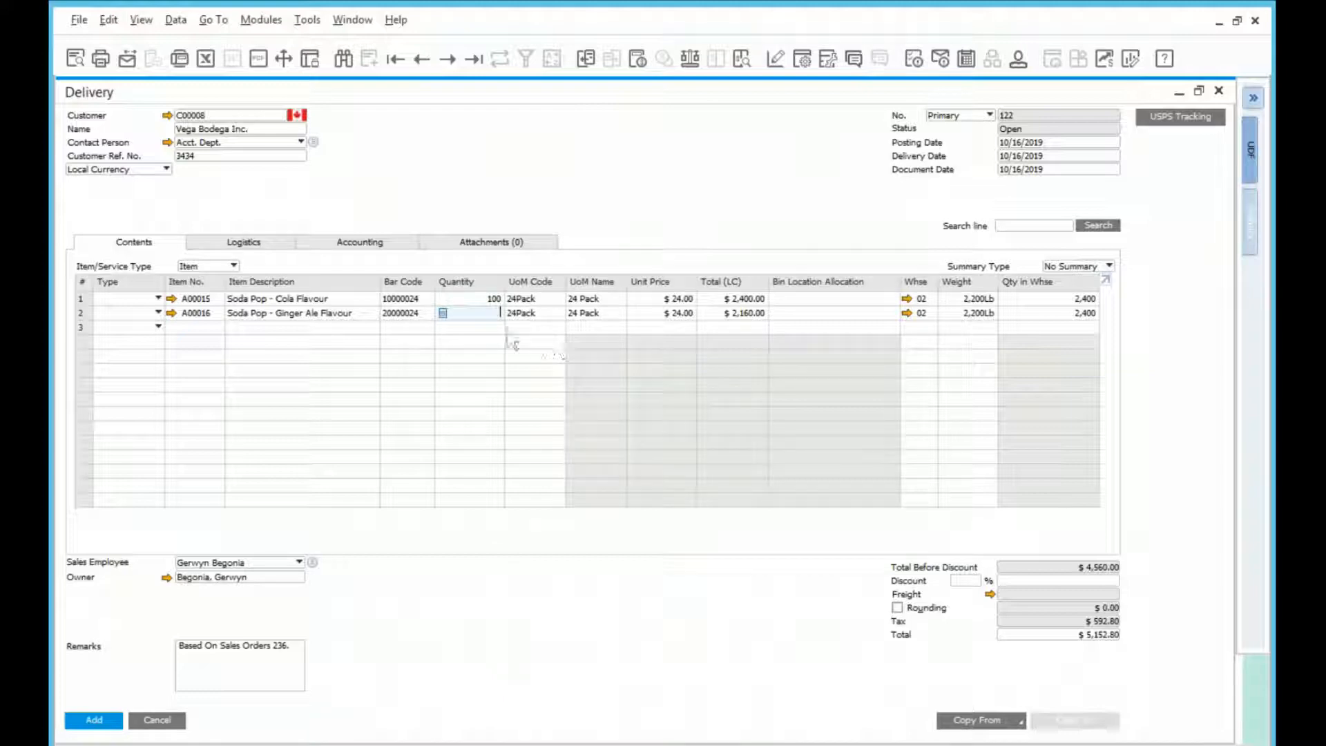
pyautogui.rightClick(493, 318)
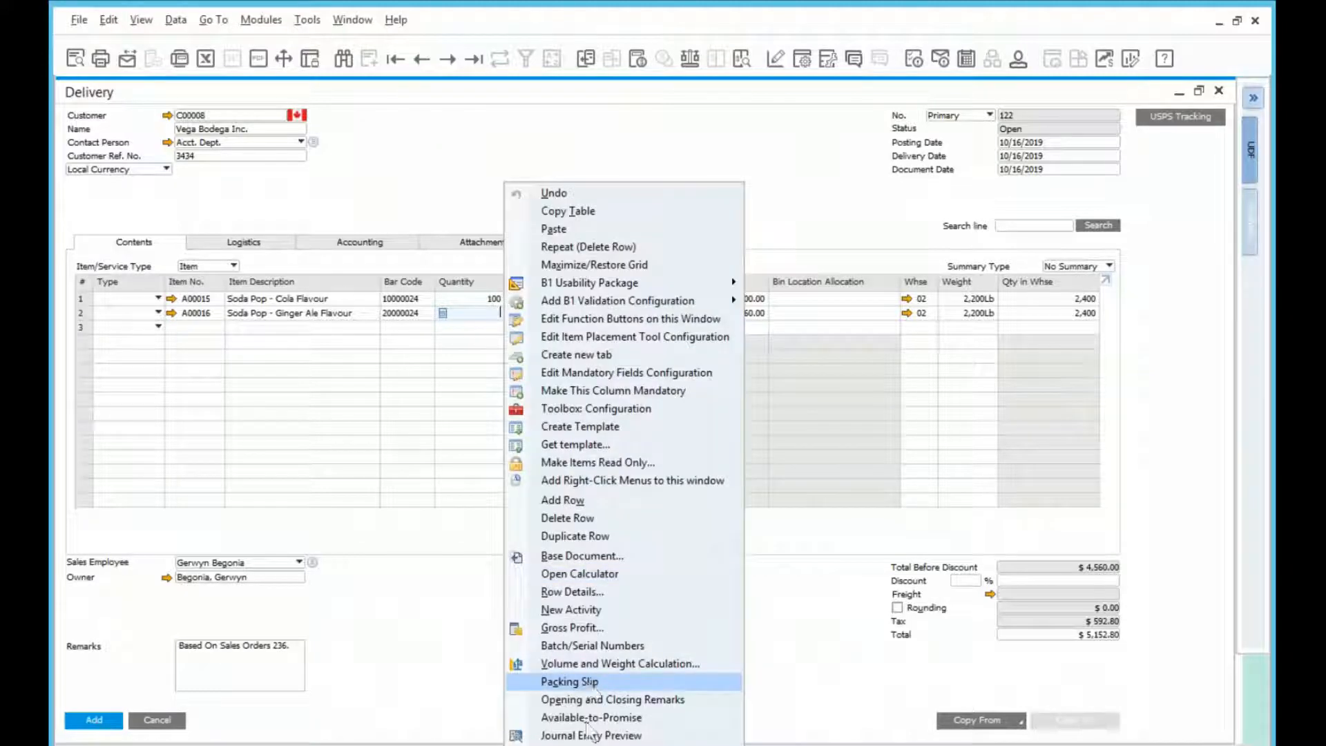
pyautogui.click(589, 518)
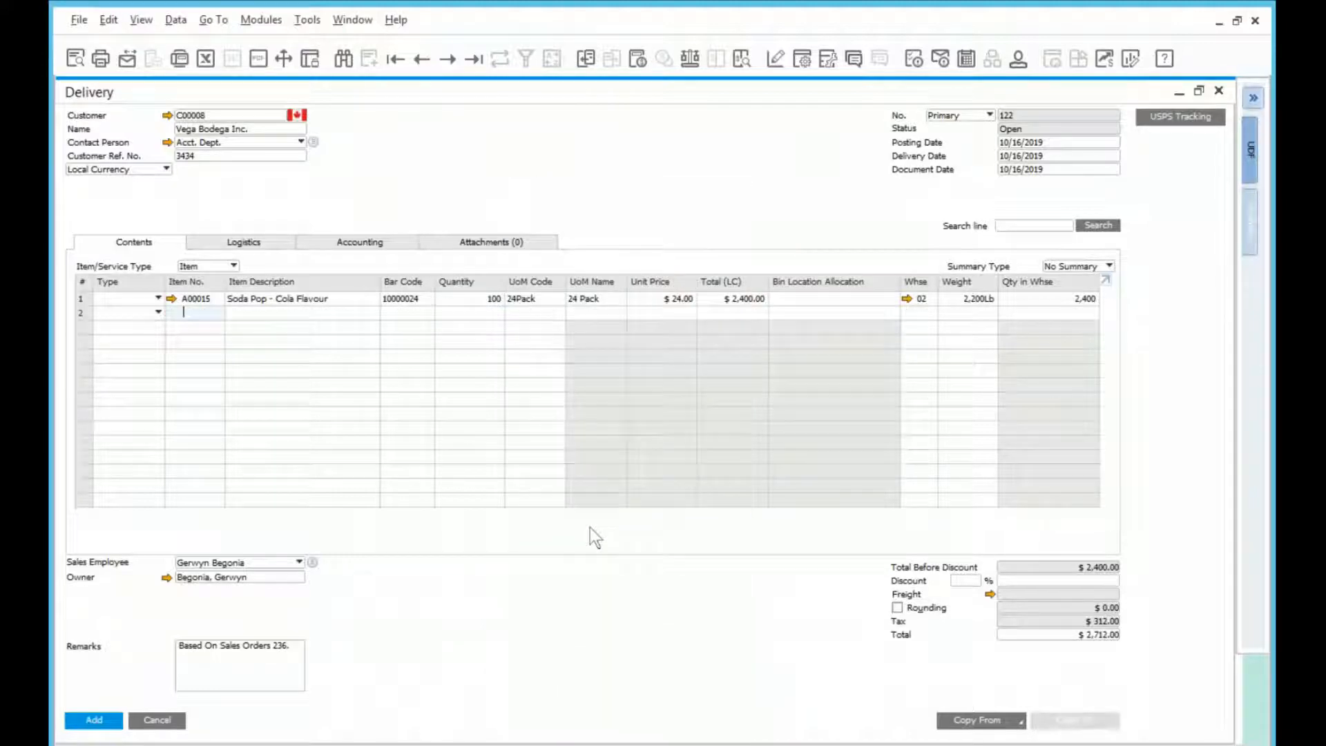
pyautogui.click(105, 720)
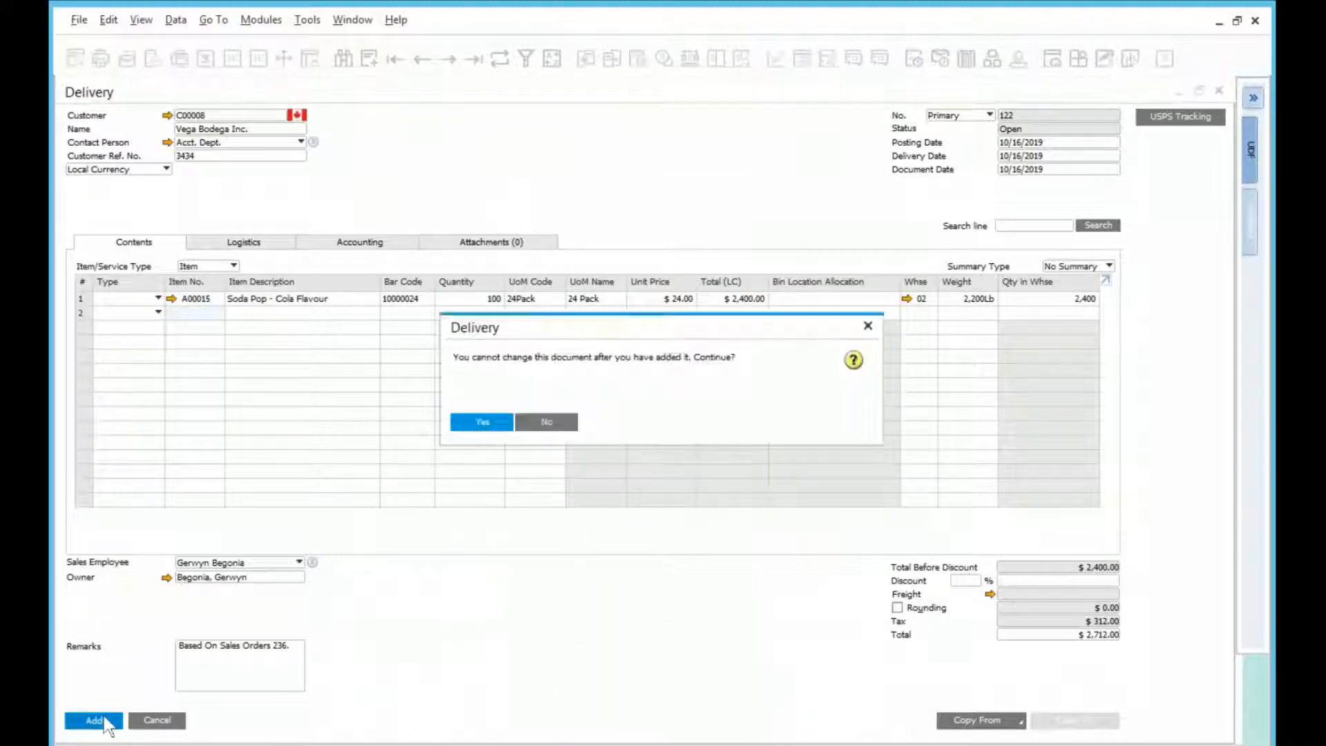
pyautogui.click(477, 423)
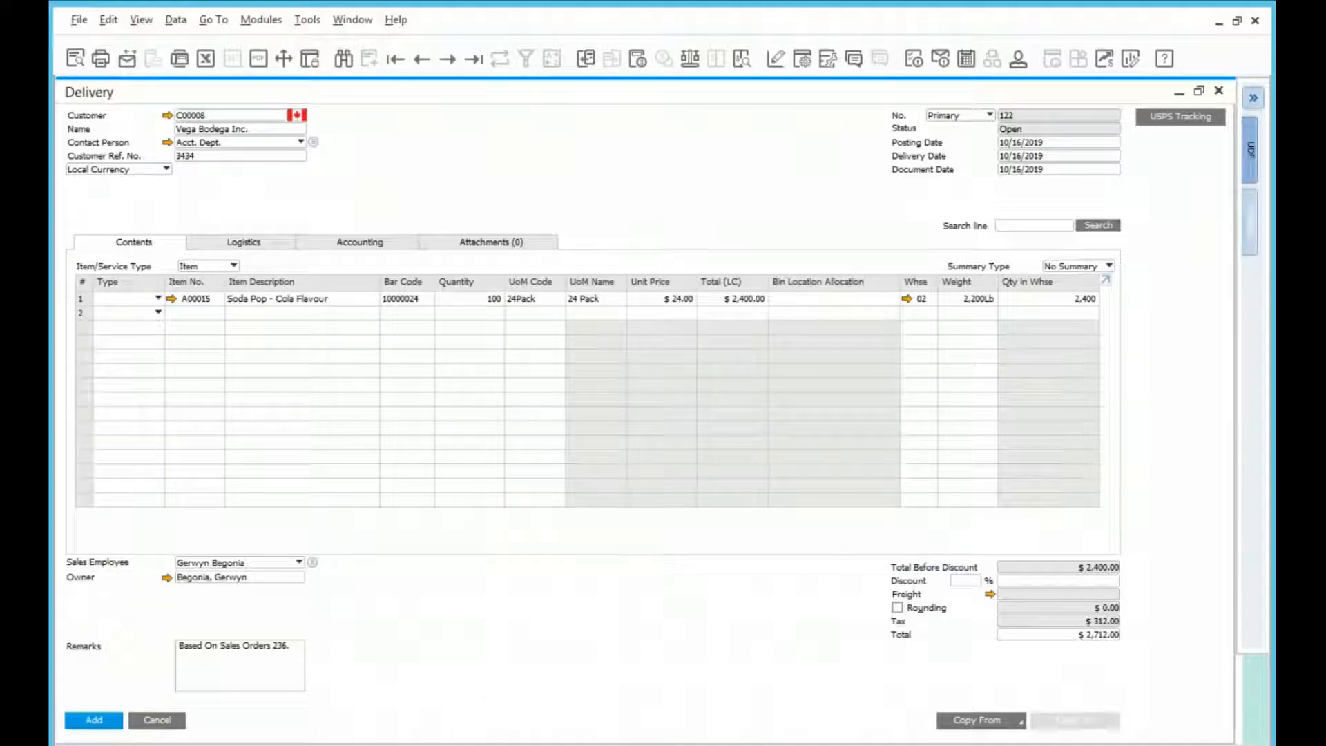
# Discard the unsaved delivery and return to the sales order.
pyautogui.click(158, 721)
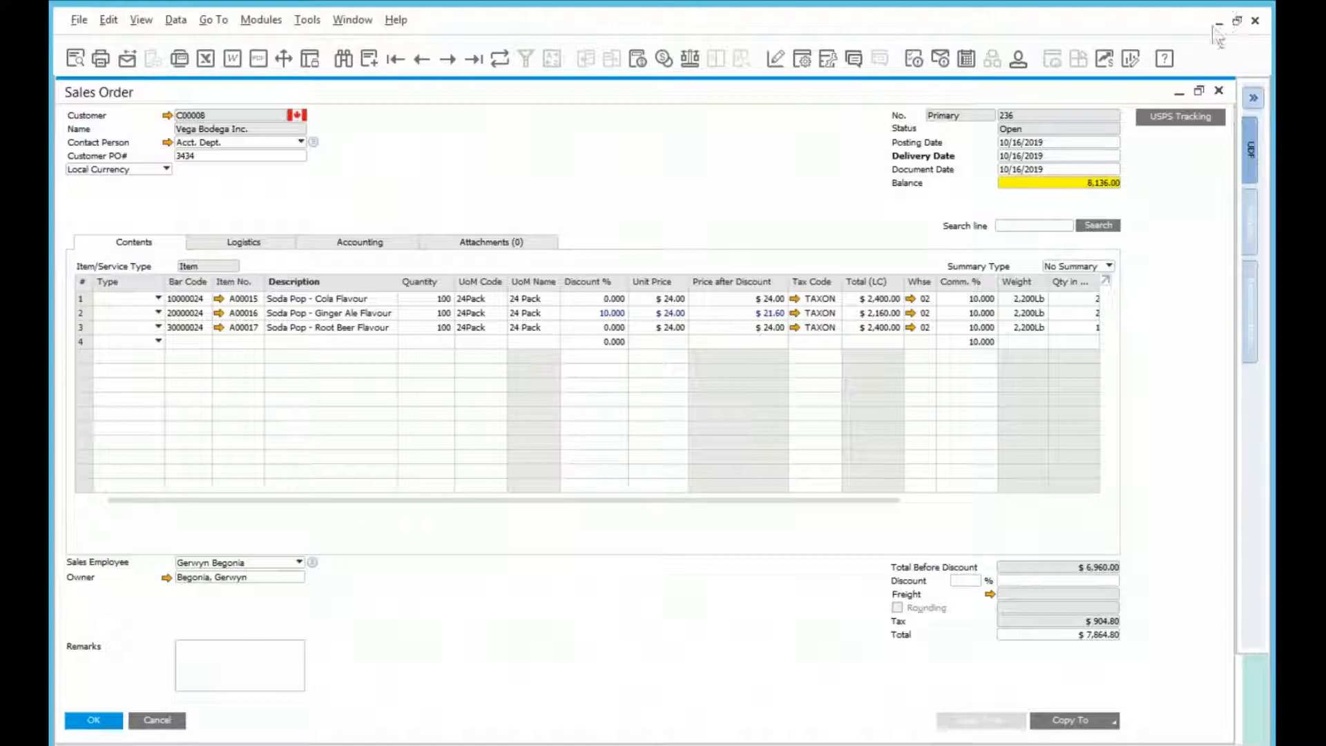
pyautogui.moveTo(1051, 3)
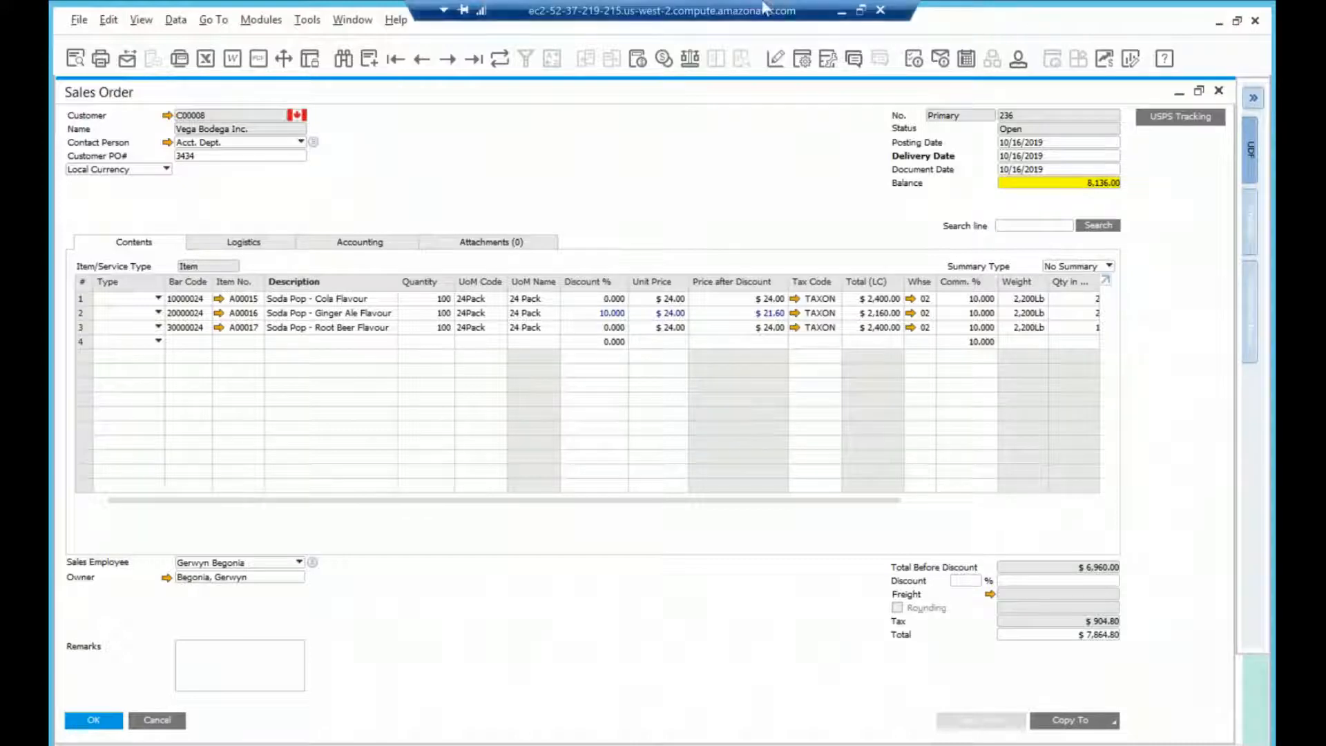